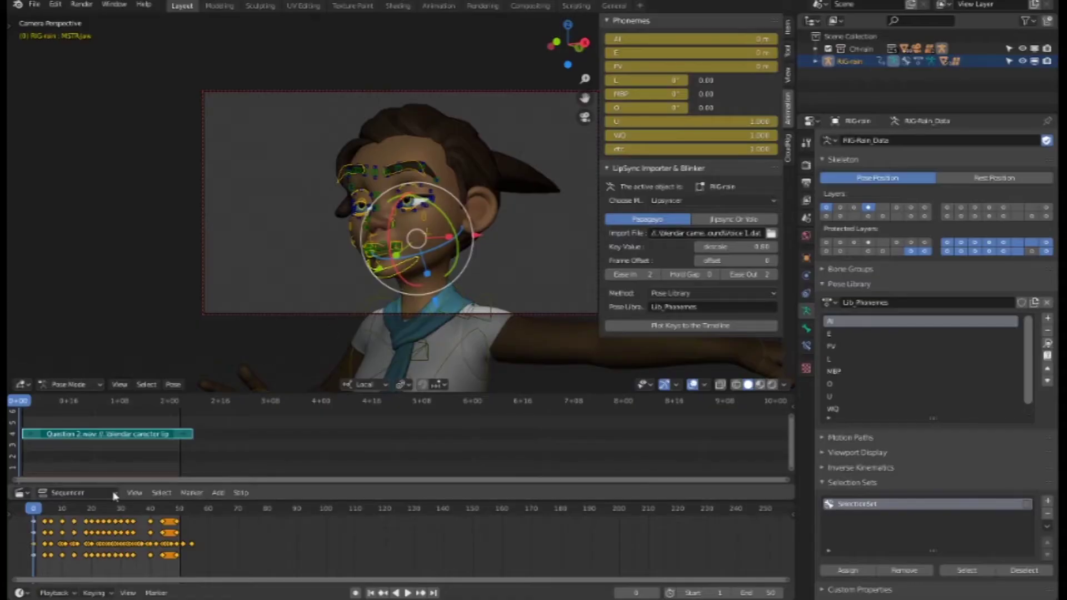
Play the character's lip-sync animation and stop it at about frame 47
left_click(408, 593)
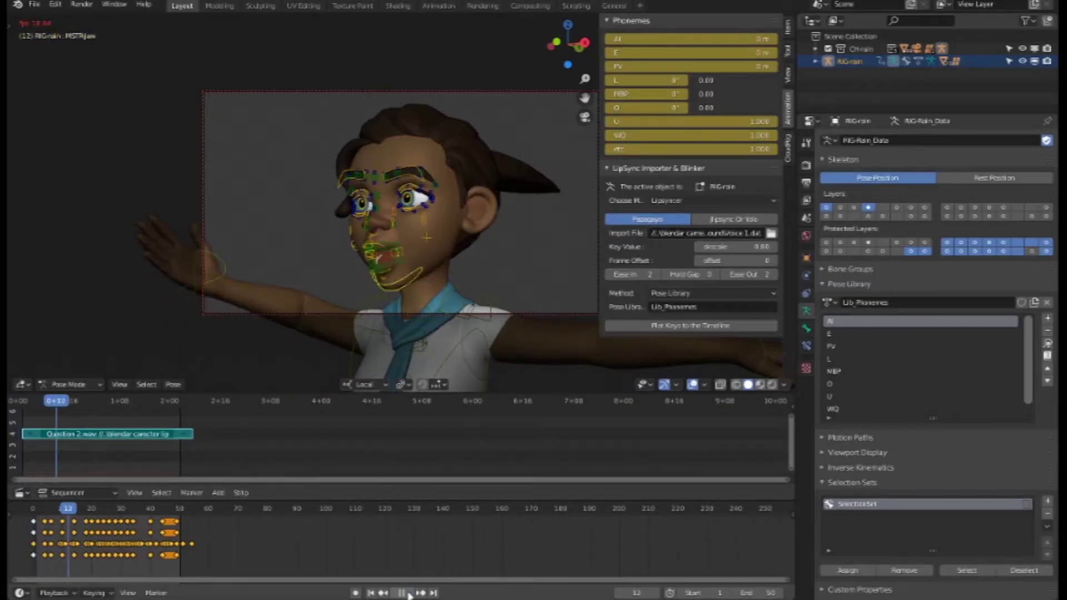
left_click(408, 593)
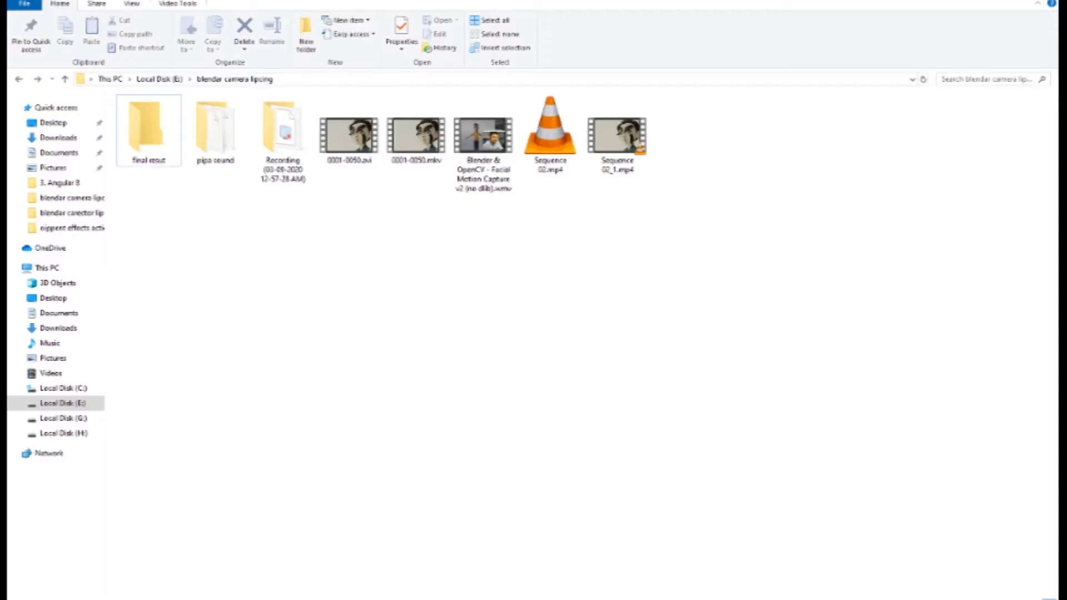
Play Sequence 02_1.mp4 from the blender camera lipcing folder
double_click(617, 139)
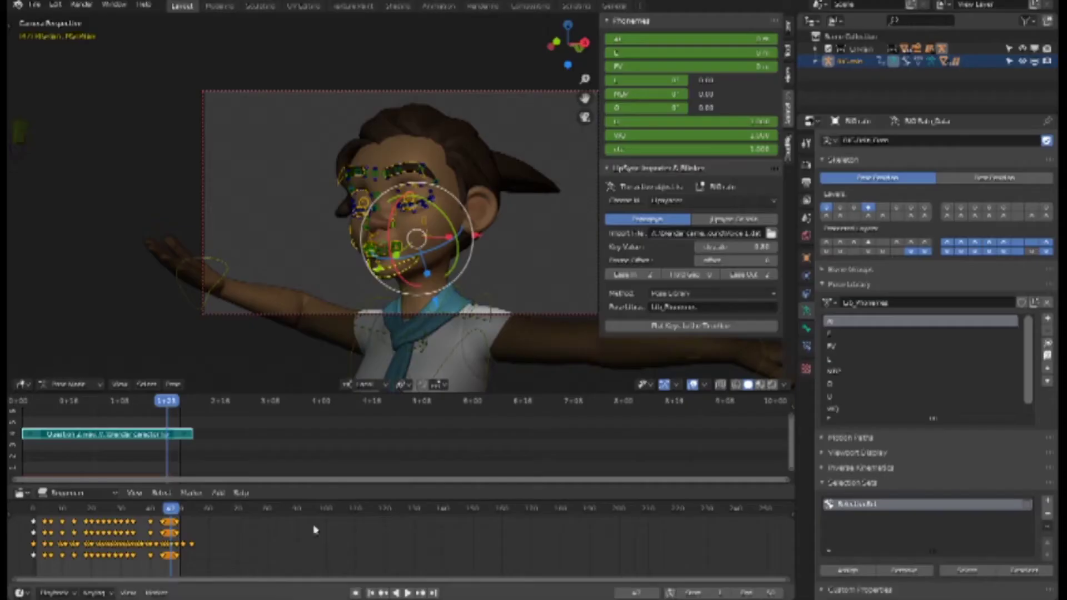
Rewind to frame 1, replay the lip-sync animation, stop at frame 49 and deselect the bones
left_click_drag(169, 515, 40, 525)
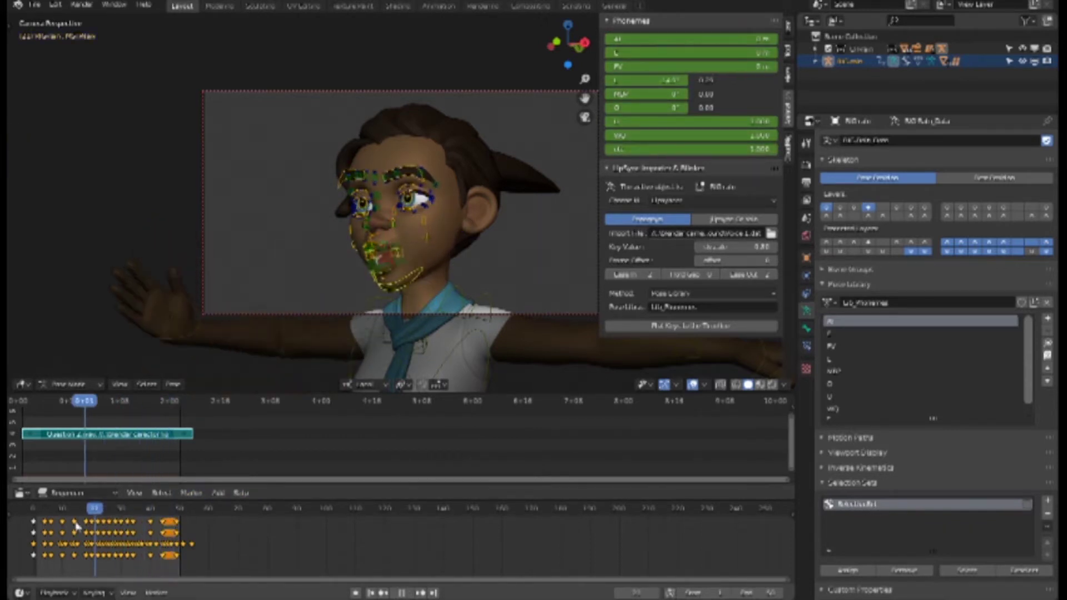
key("space")
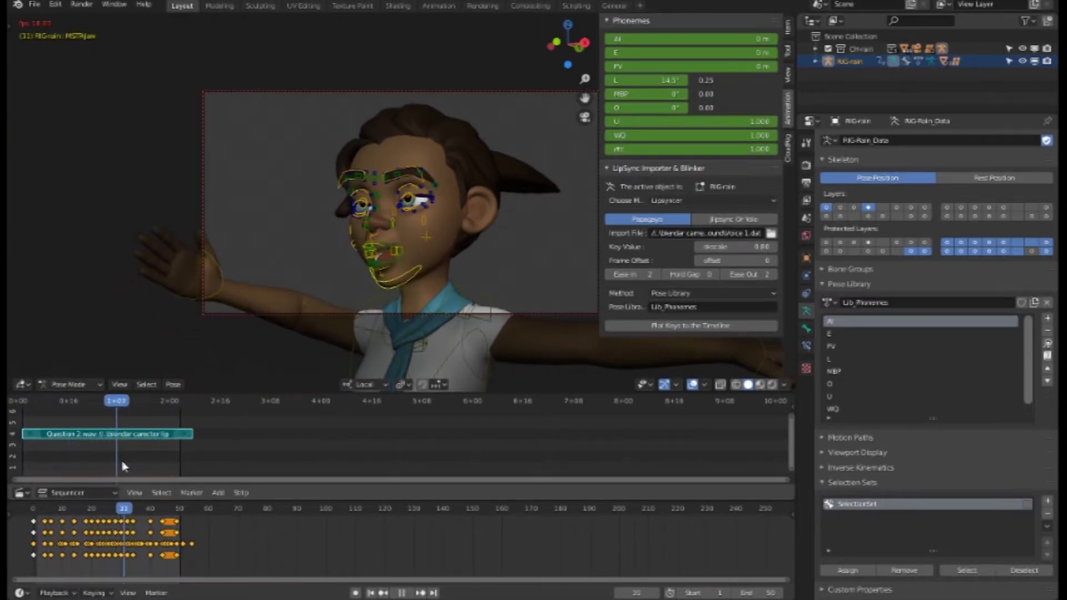
key("space")
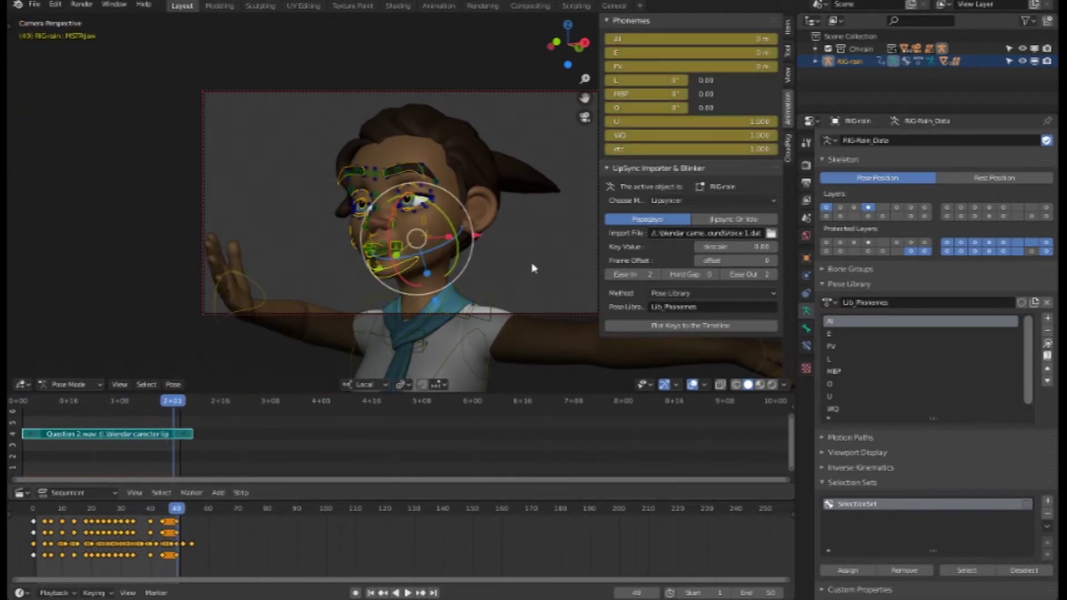
left_click(532, 265)
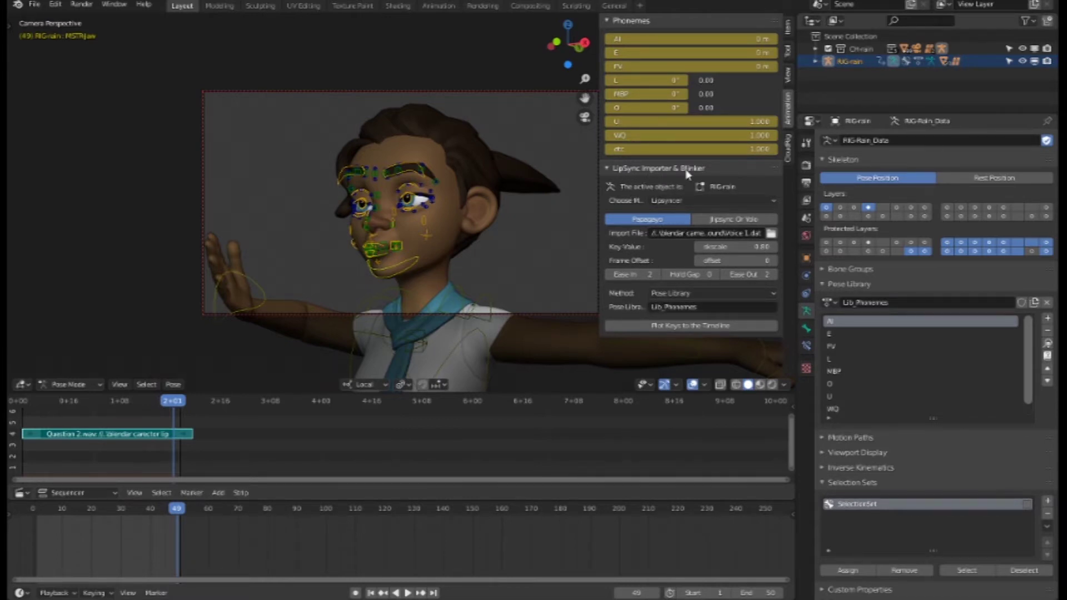
Confirm the import file path and apply the L and MBP mouth poses to the face
left_click(688, 233)
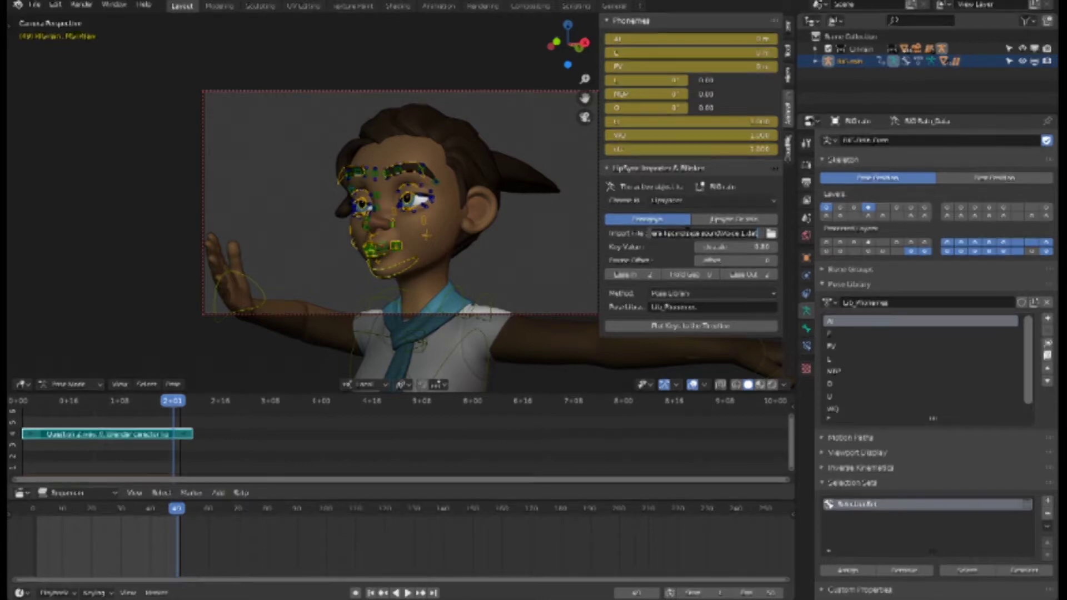
key("Return")
left_click(832, 334)
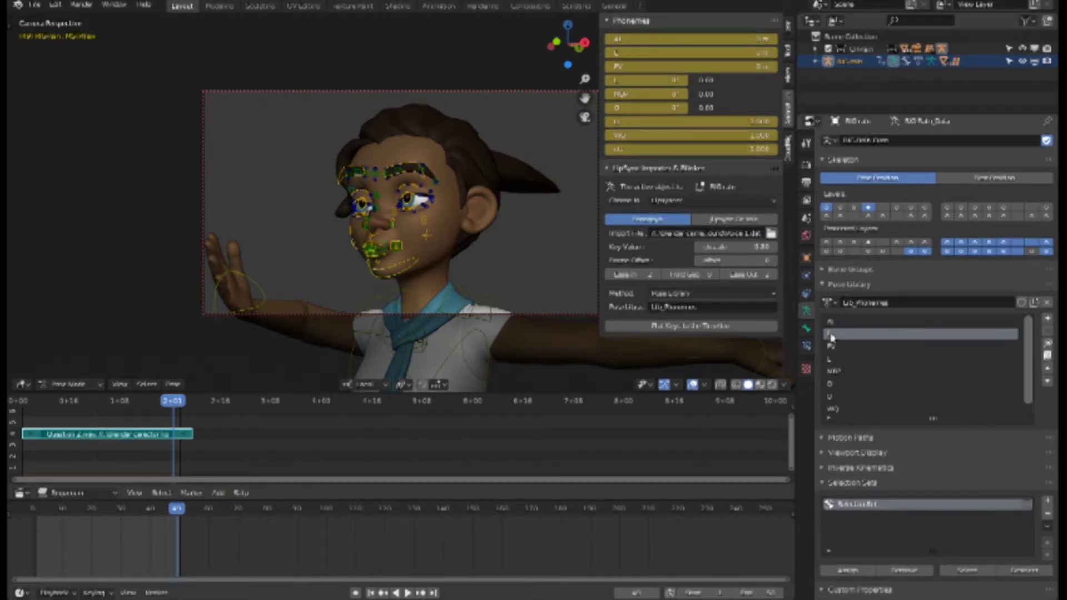
left_click(834, 347)
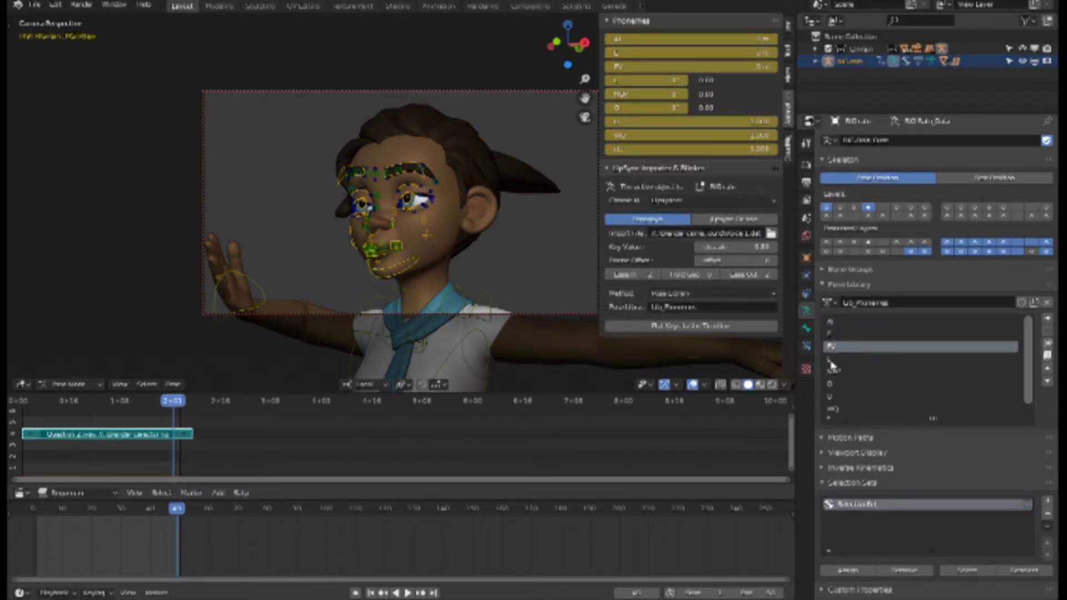
left_click(833, 360)
left_click(1048, 345)
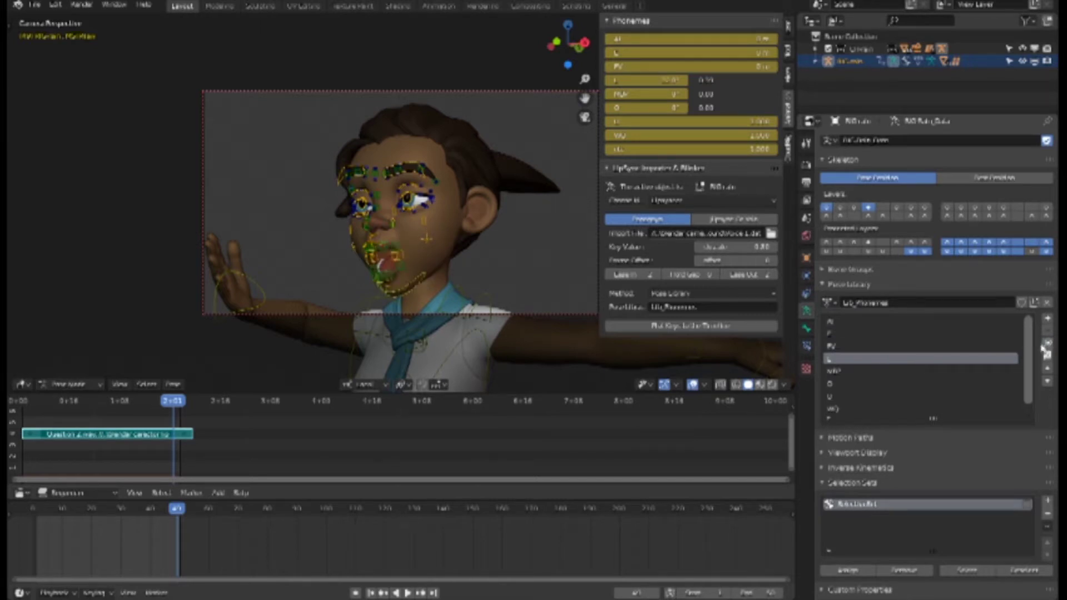
left_click(842, 373)
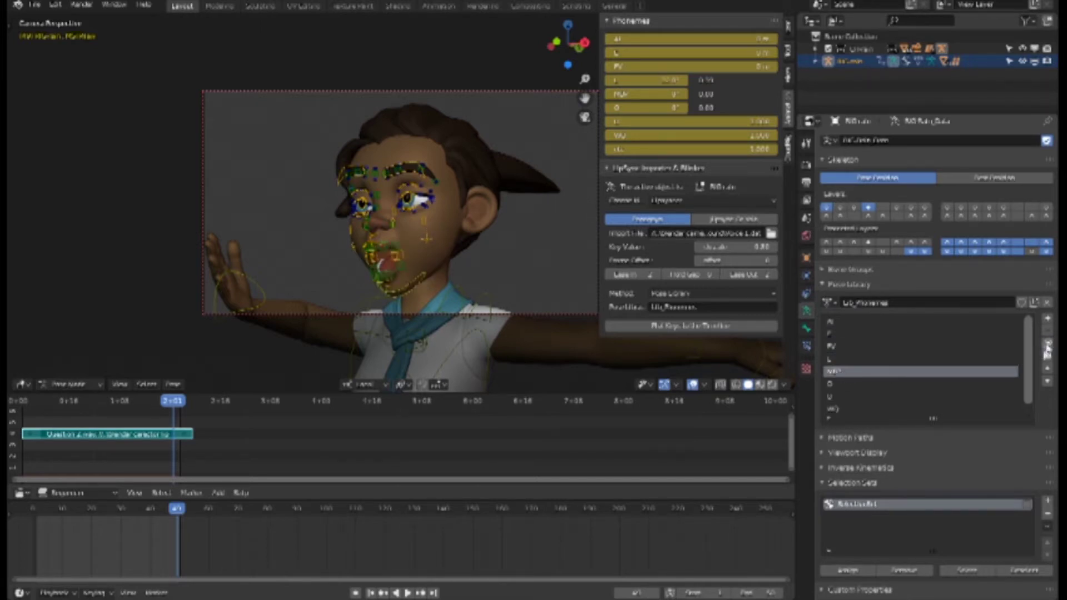
left_click(1049, 346)
Reset the MBP phoneme value to zero and apply the O mouth pose
left_click(837, 386)
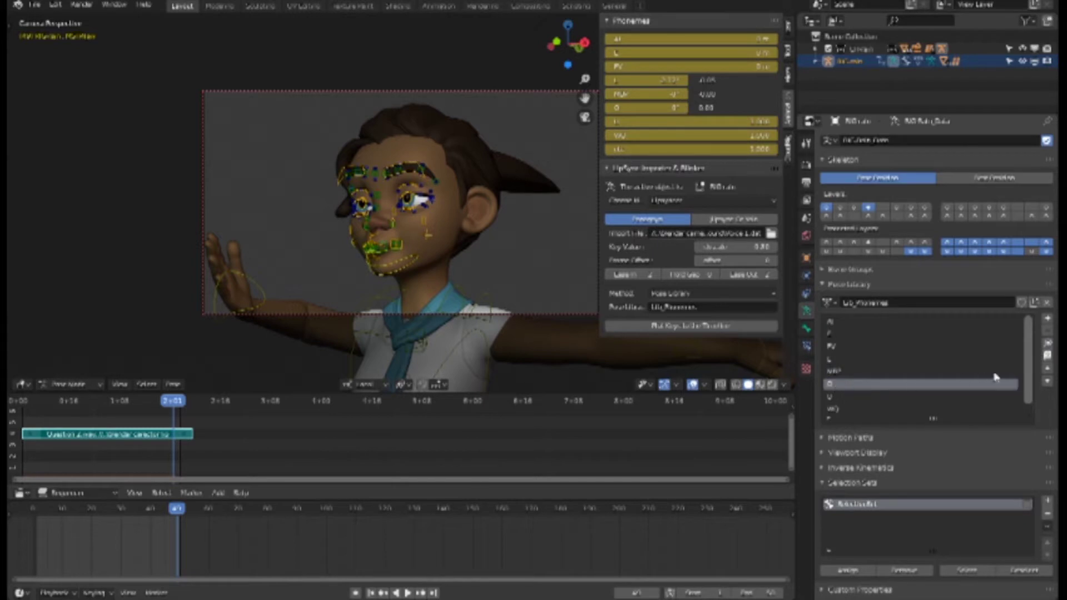
left_click(850, 373)
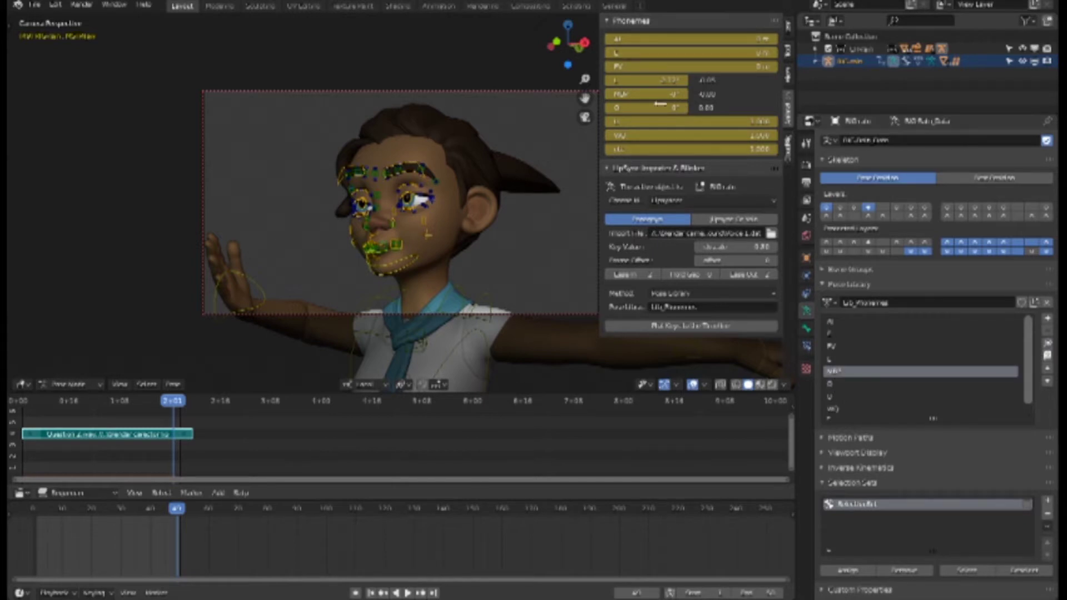
left_click(685, 97)
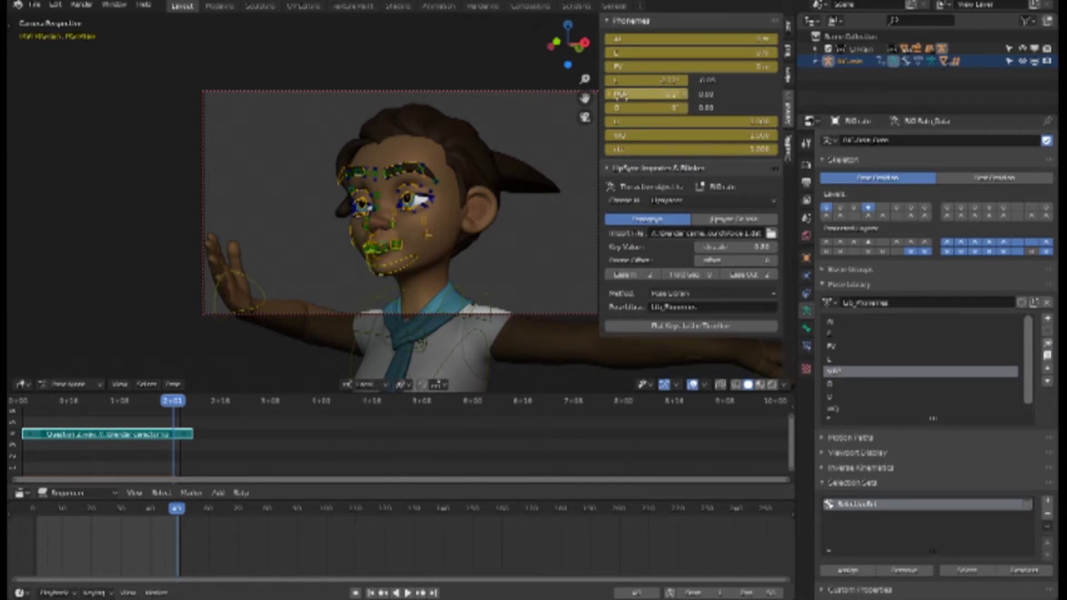
left_click(610, 93)
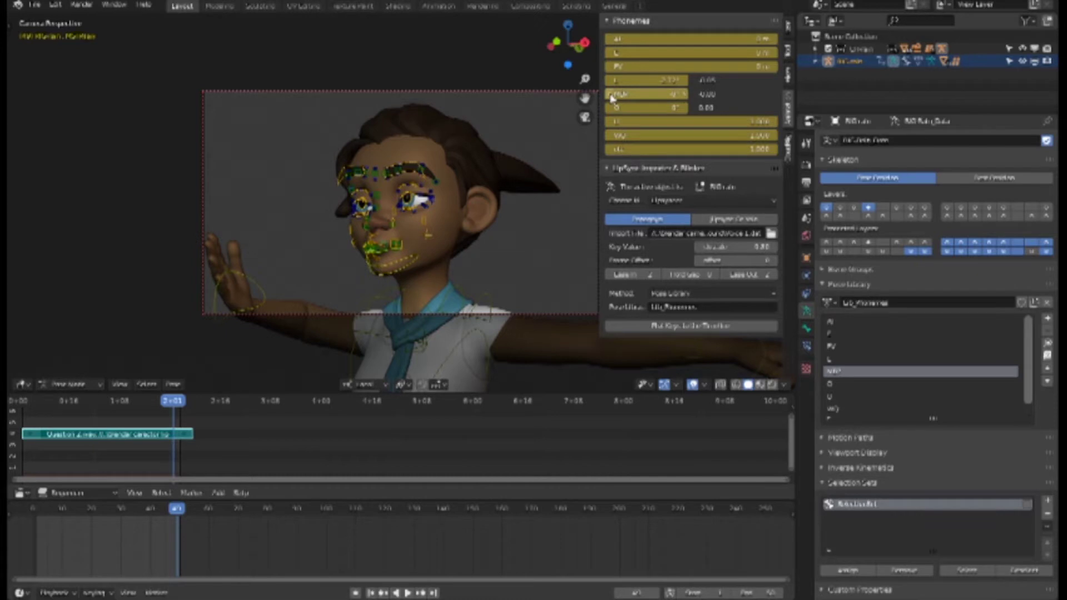
left_click(832, 384)
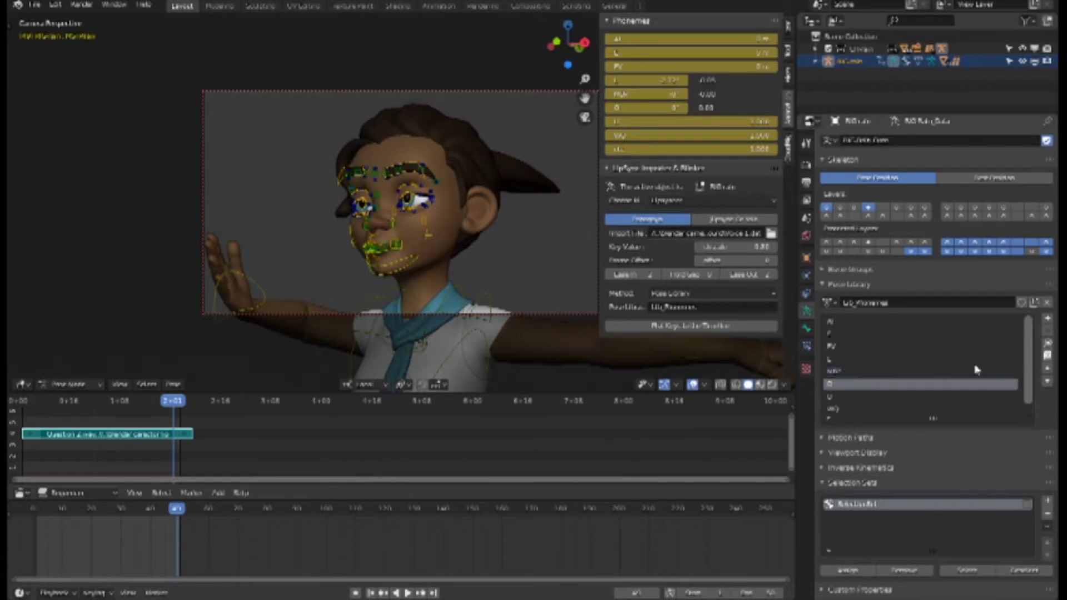
left_click(1049, 349)
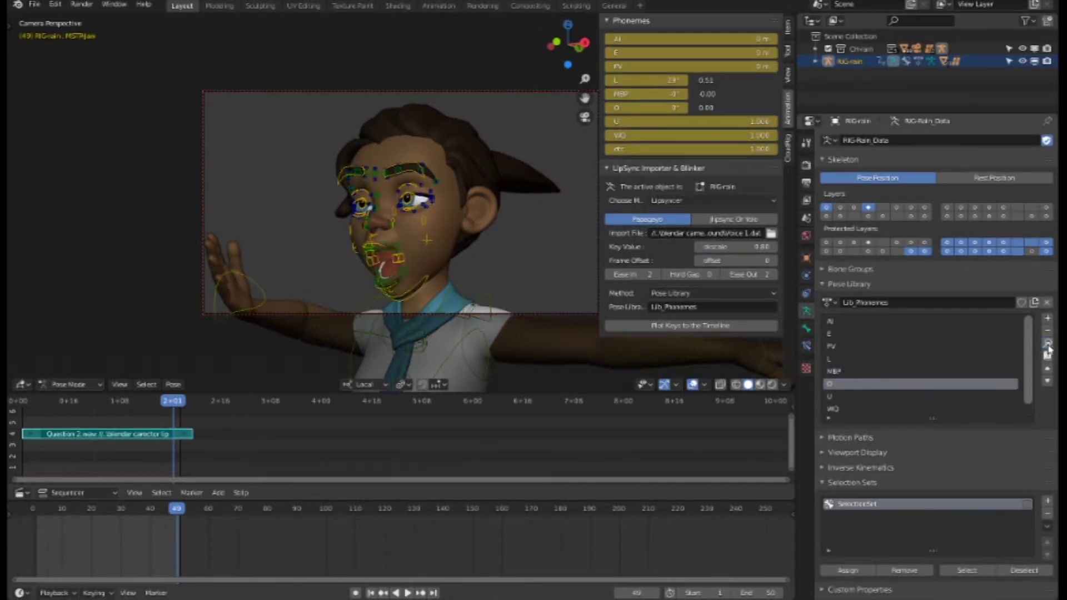
Apply the closed-mouth etc pose, then finish on the U pose
left_click(854, 398)
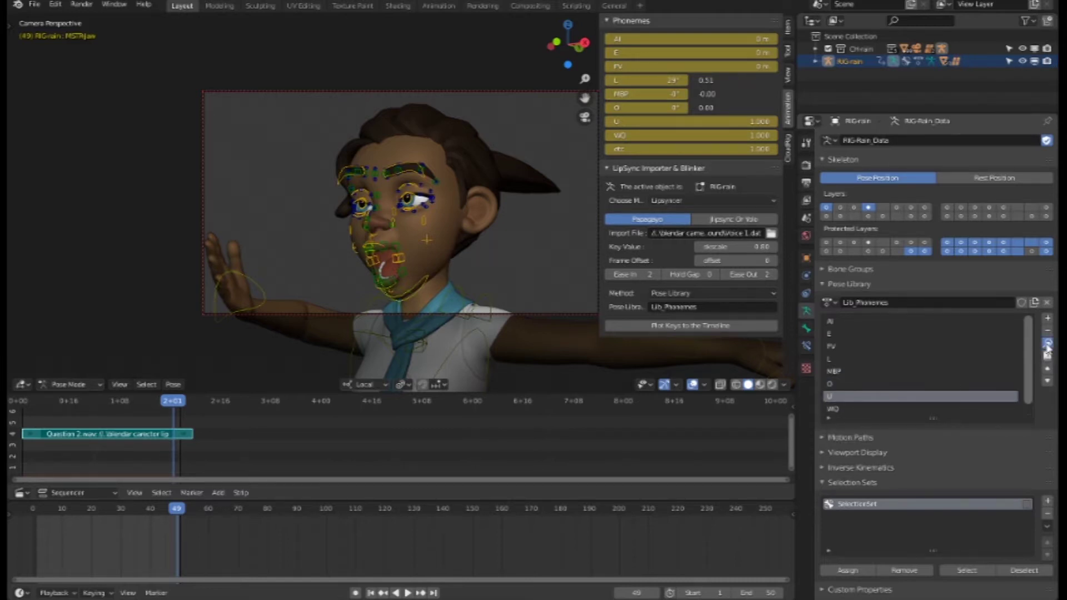
left_click(847, 410)
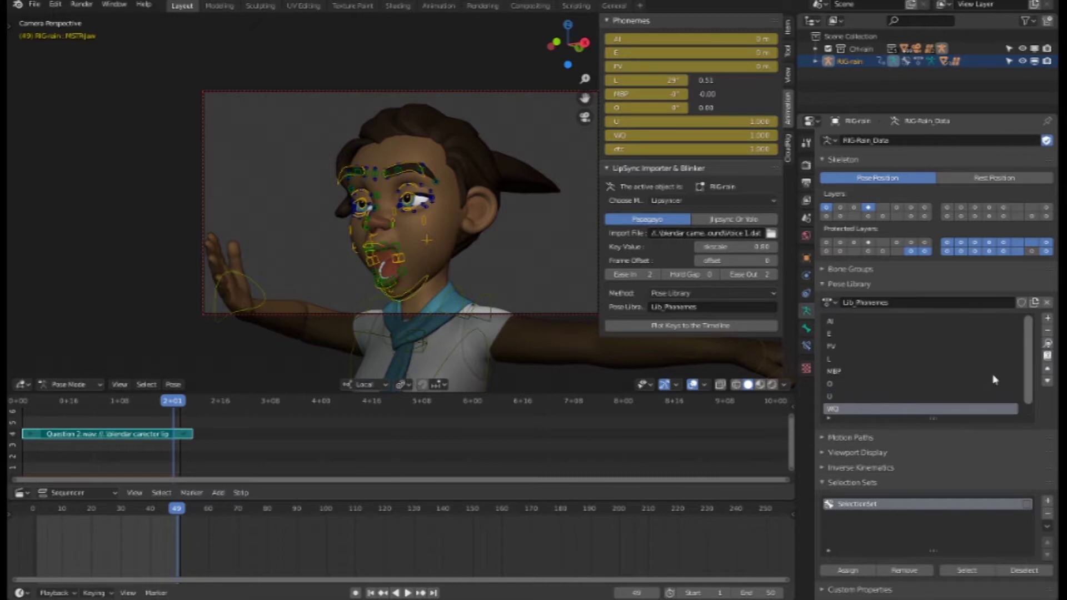
scroll(921, 361, "down", 1)
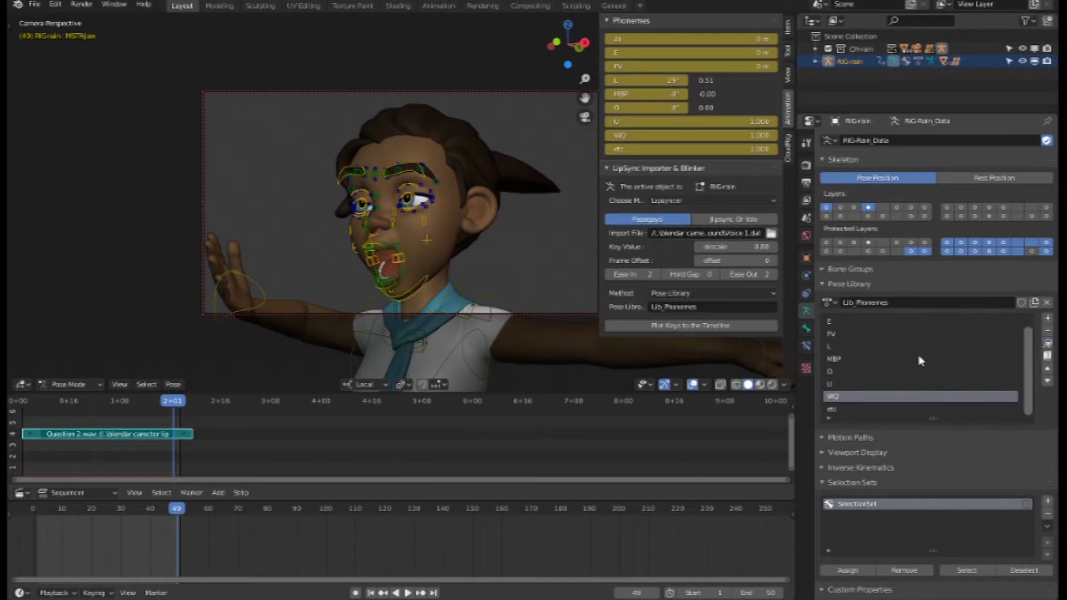
left_click(865, 410)
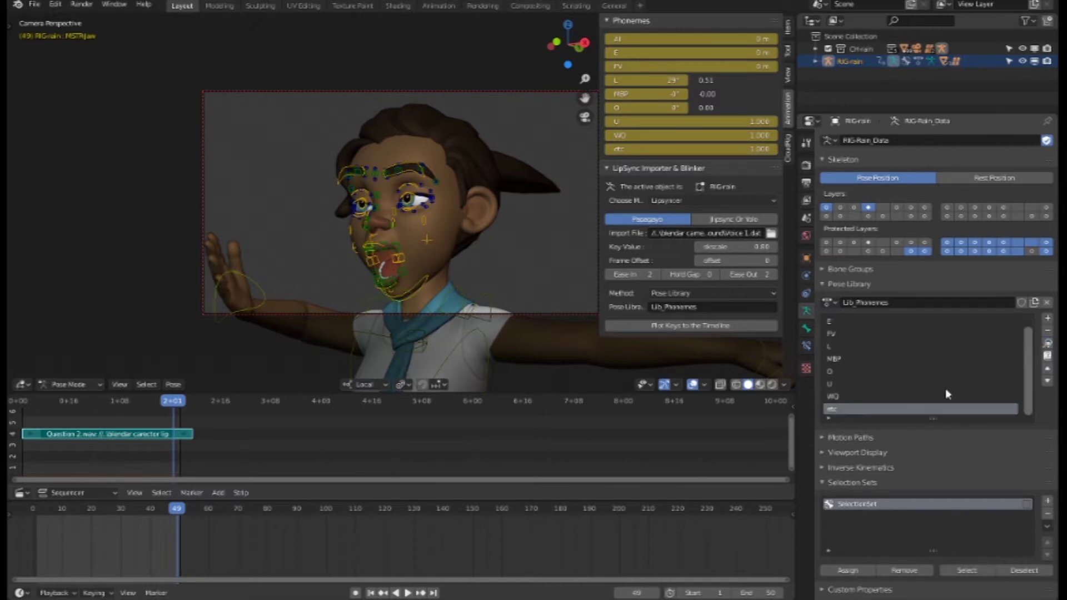
left_click(1048, 343)
left_click(836, 397)
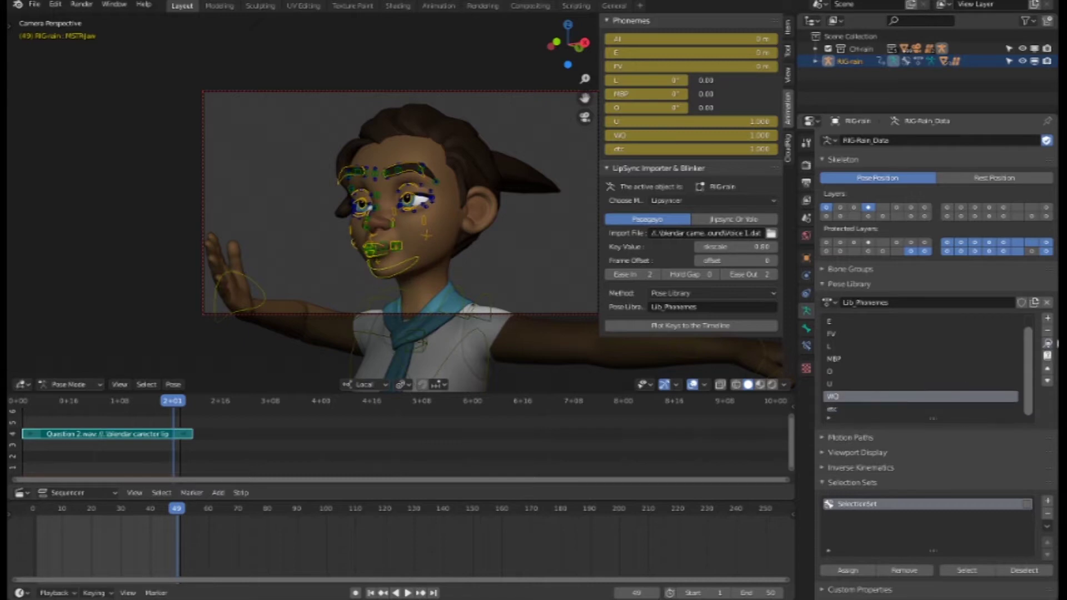
left_click(926, 383)
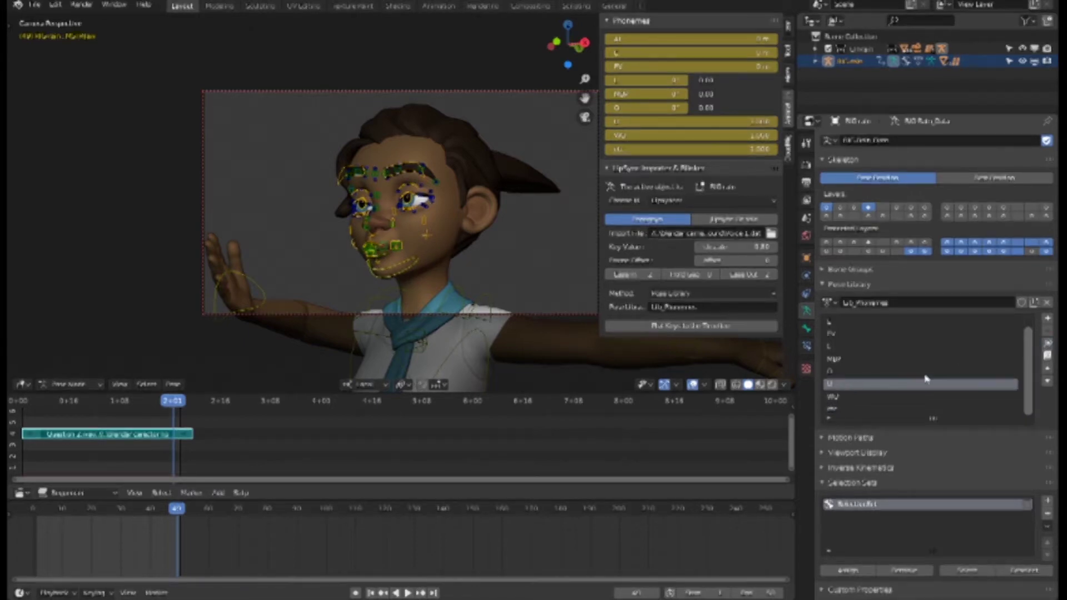
left_click(1047, 344)
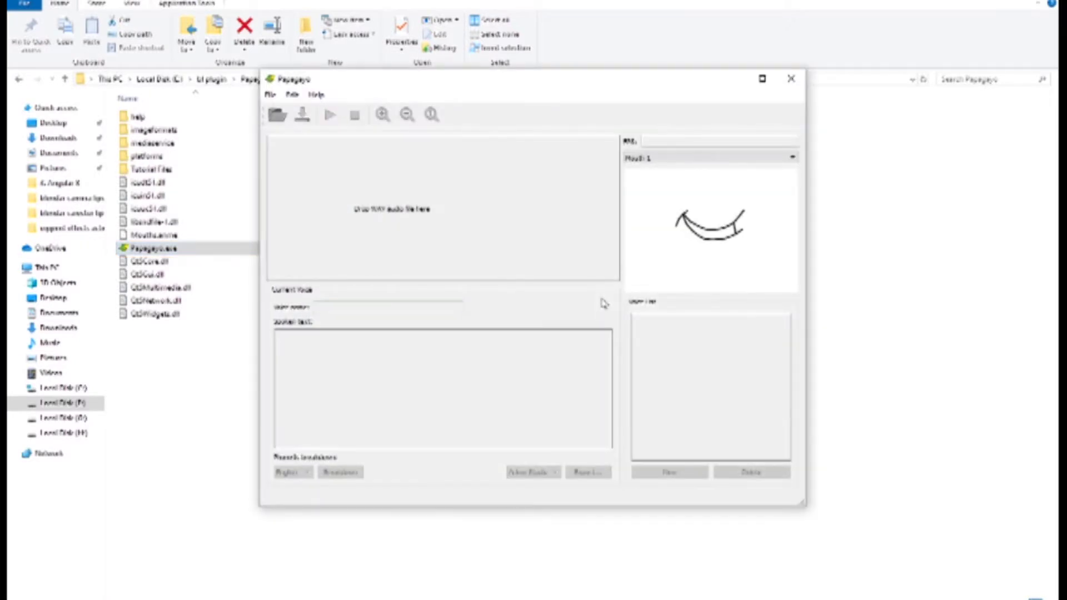
Load the voice clip into Papagayo and play it back with the mouth preview
left_click_drag(491, 81, 566, 87)
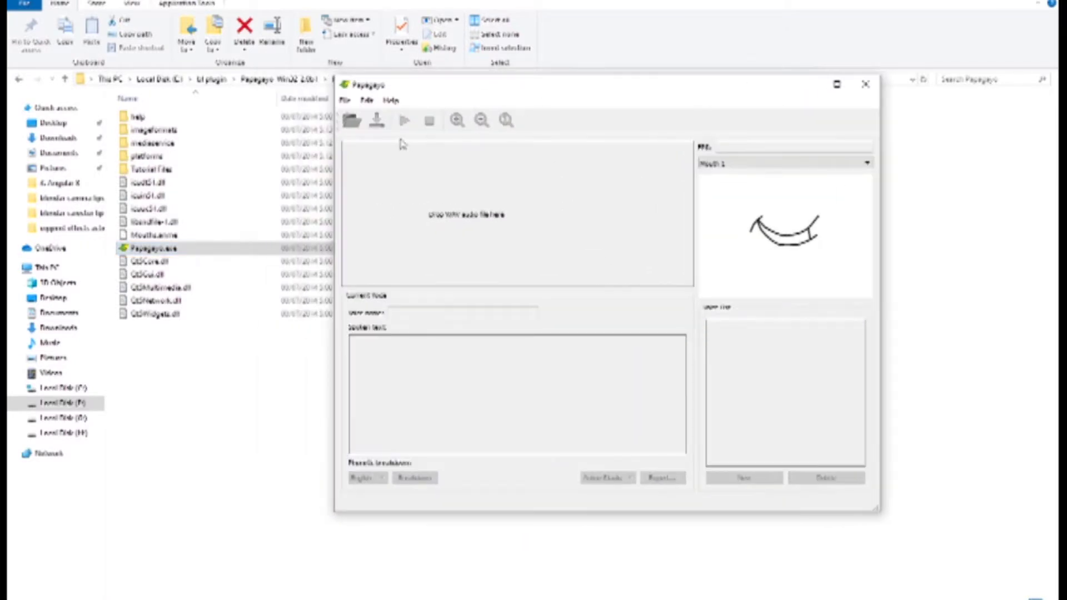
left_click(353, 120)
double_click(499, 184)
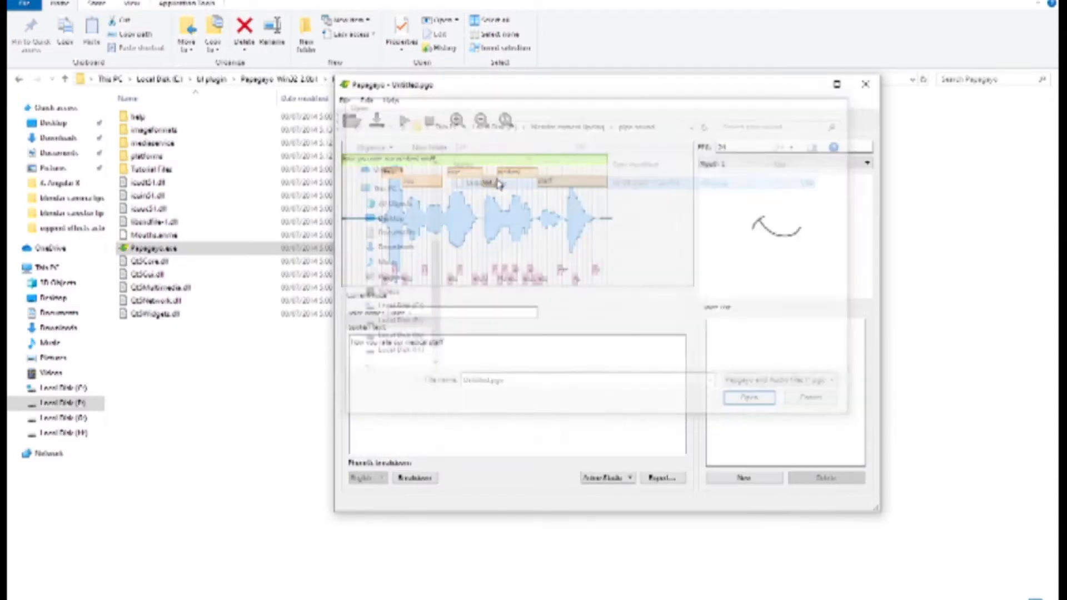
left_click(404, 121)
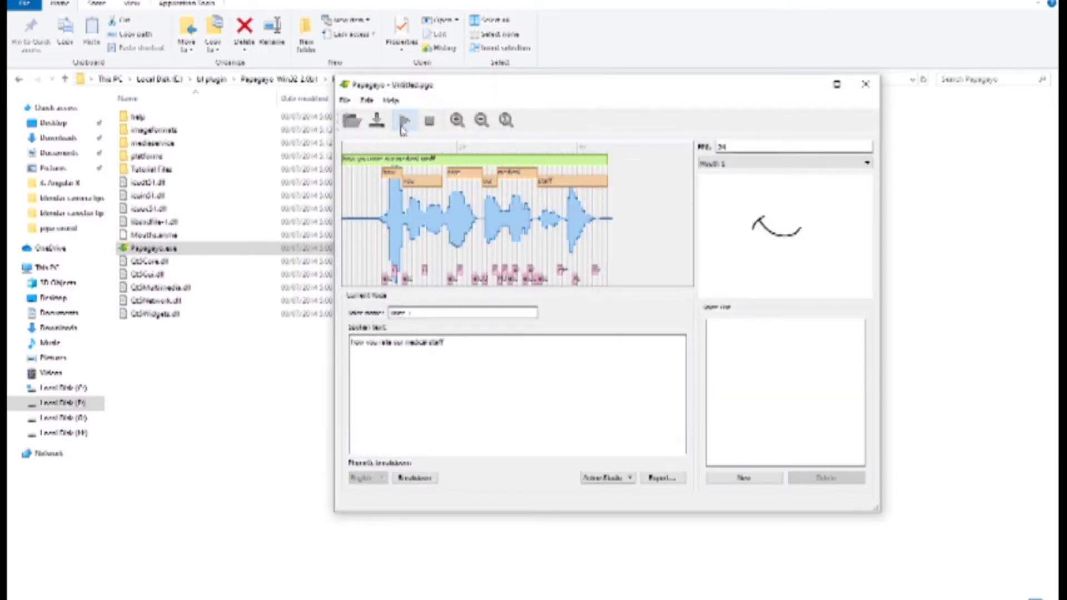
left_click(403, 126)
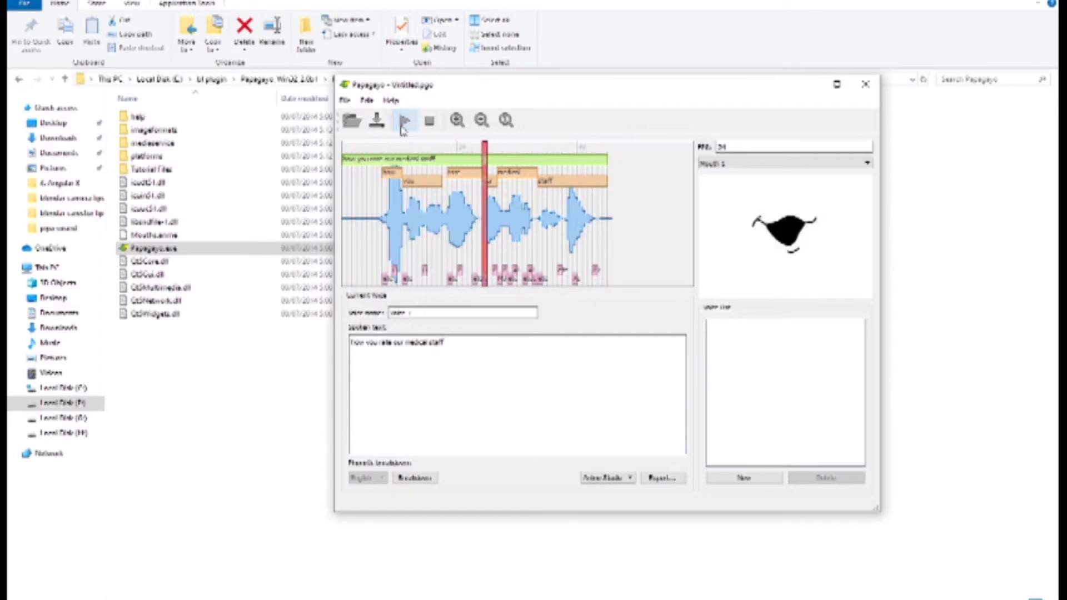
left_click(403, 126)
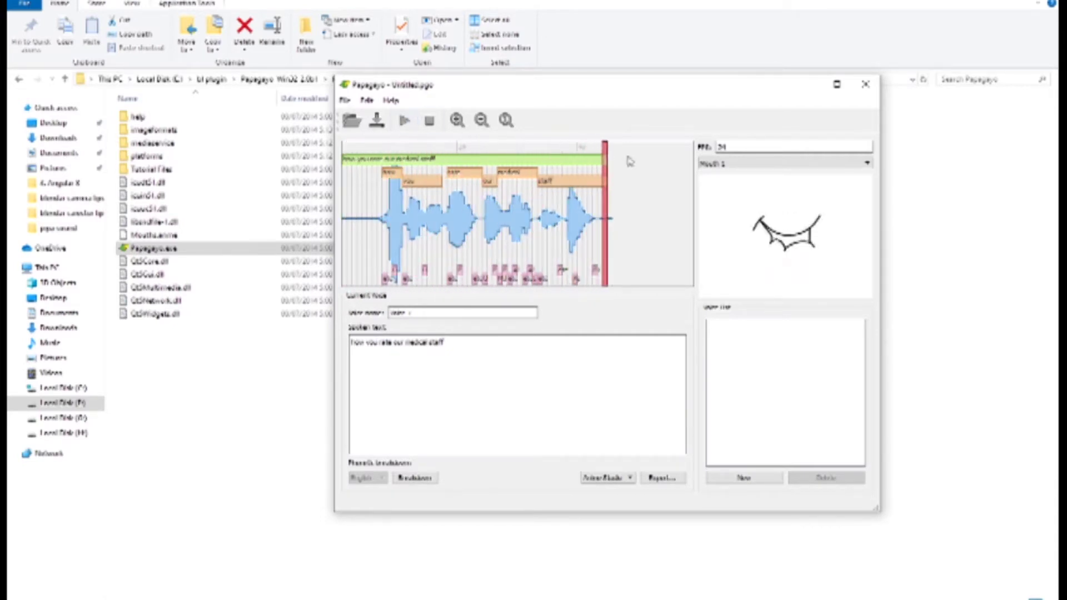
Switch the mouth set to Mouth 2 and preview the clip with it
left_click(757, 164)
left_click(755, 183)
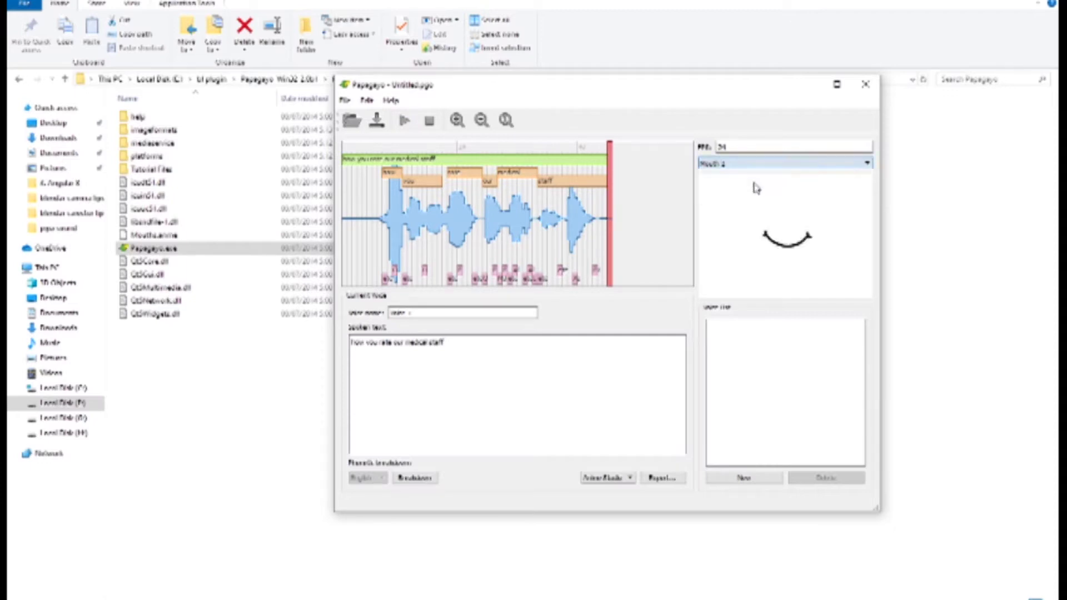
left_click(411, 125)
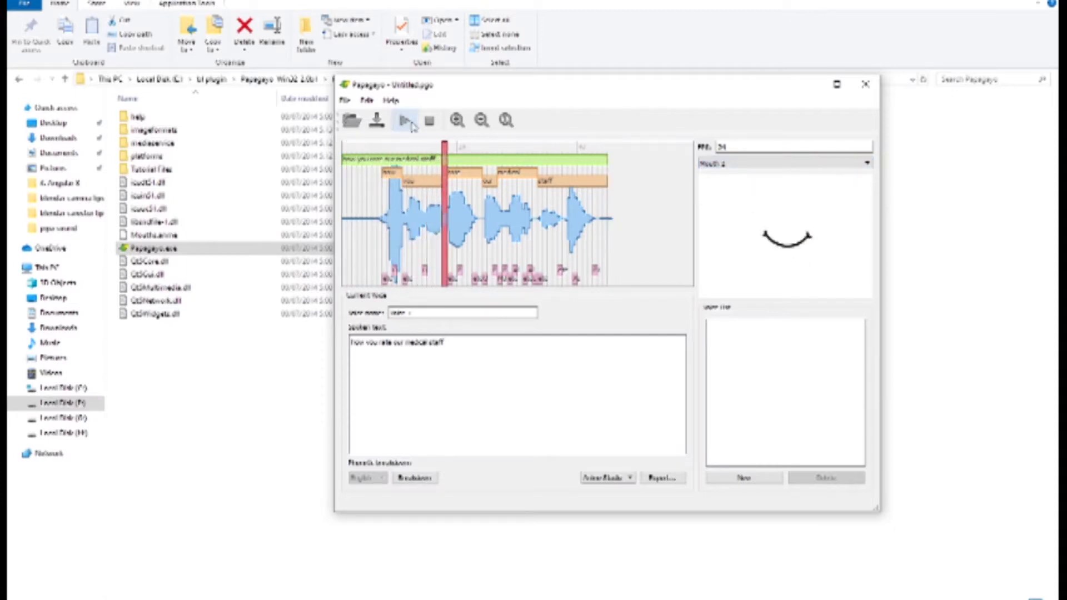
left_click(743, 166)
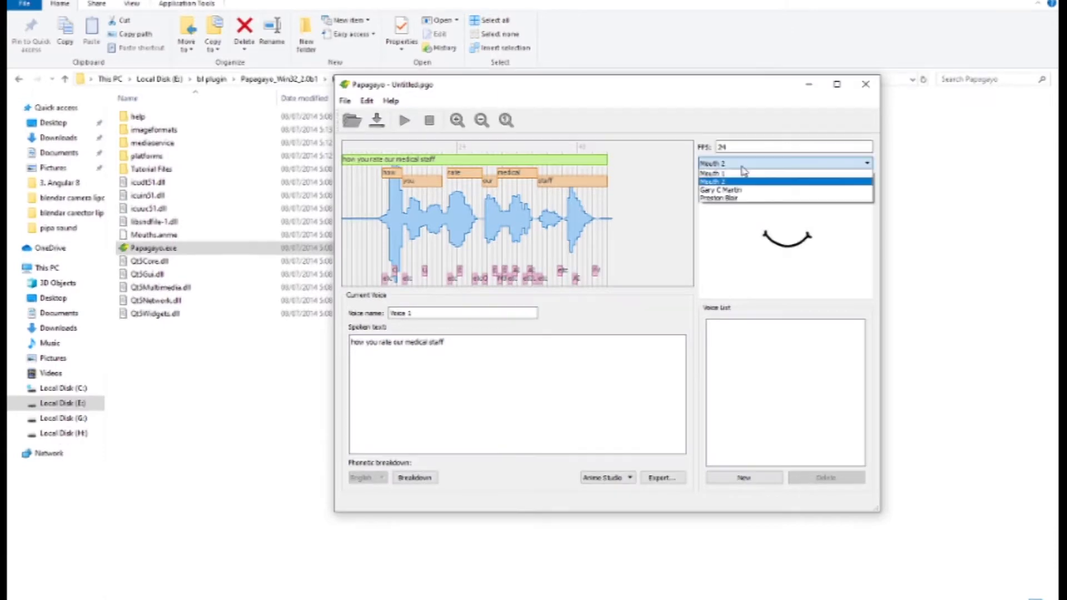
Preview the clip with the Gary C Martin mouth set and scrub the waveform to inspect shapes
left_click(744, 194)
left_click(411, 124)
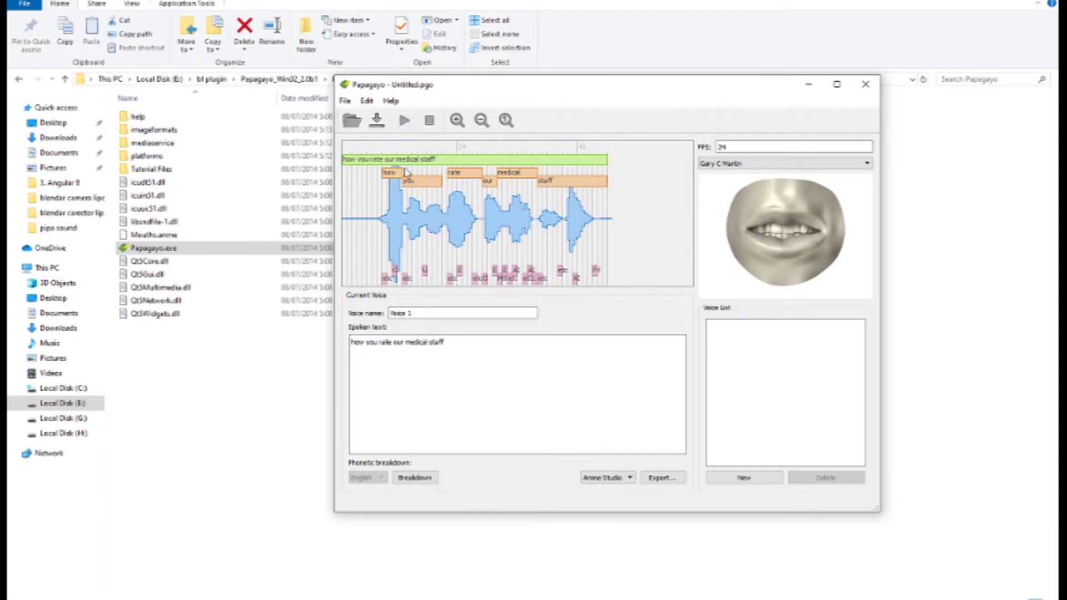
left_click(410, 126)
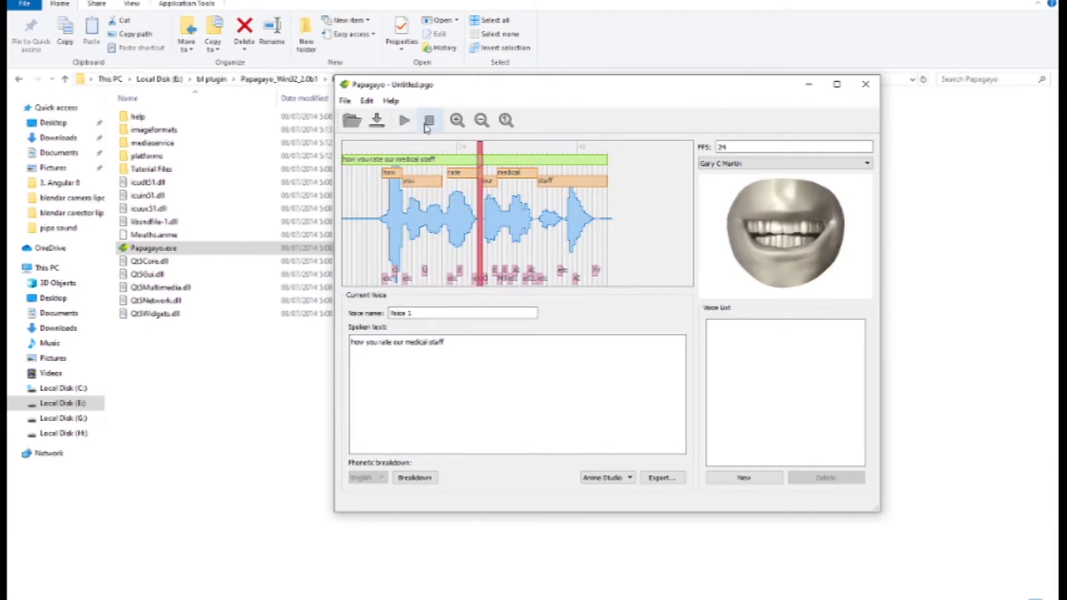
left_click(407, 122)
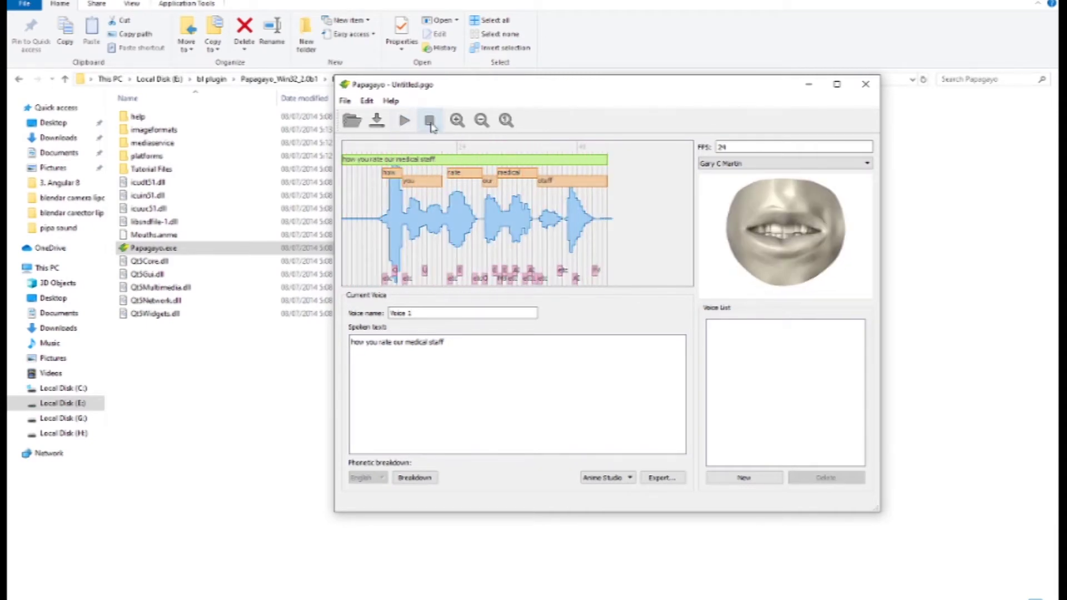
mouse_move(397, 212)
left_mouse_down()
mouse_move(474, 226)
mouse_move(378, 242)
mouse_move(519, 271)
left_mouse_up()
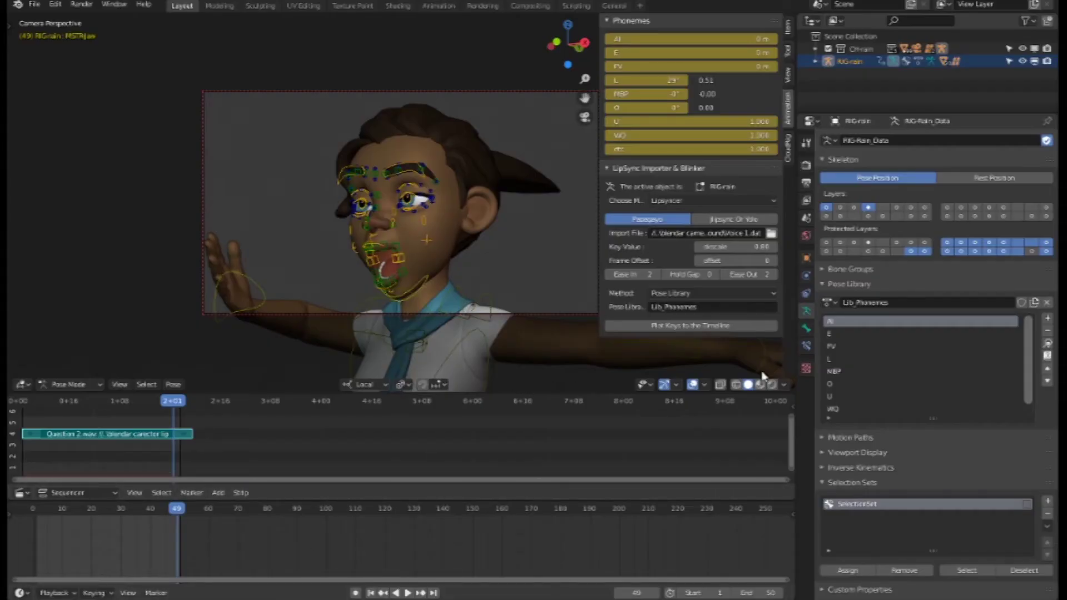
key("alt+Tab")
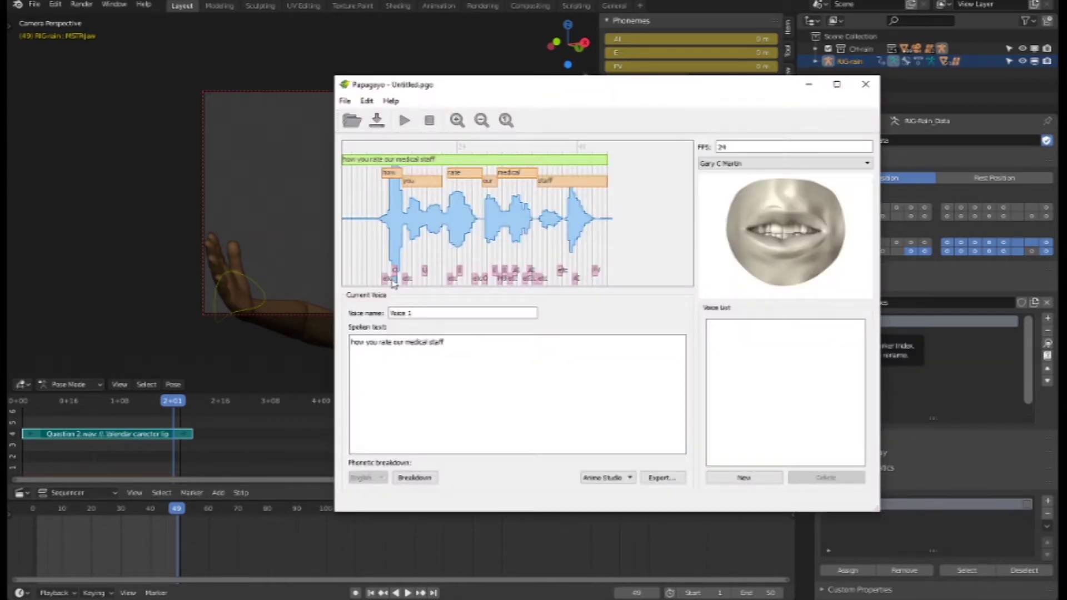
scroll(859, 414, "down", 1)
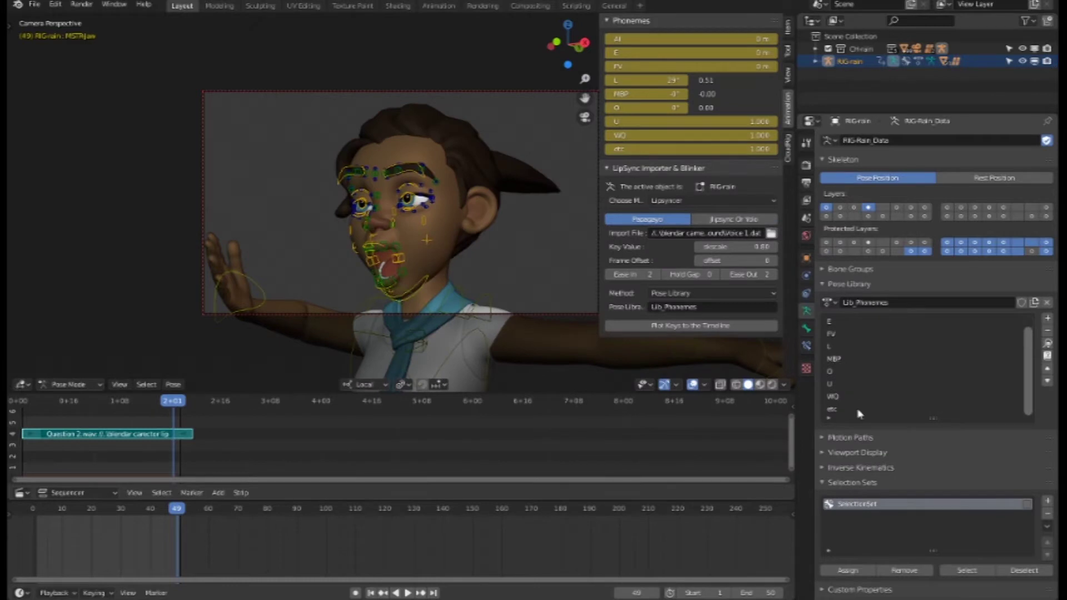
key("alt+Tab")
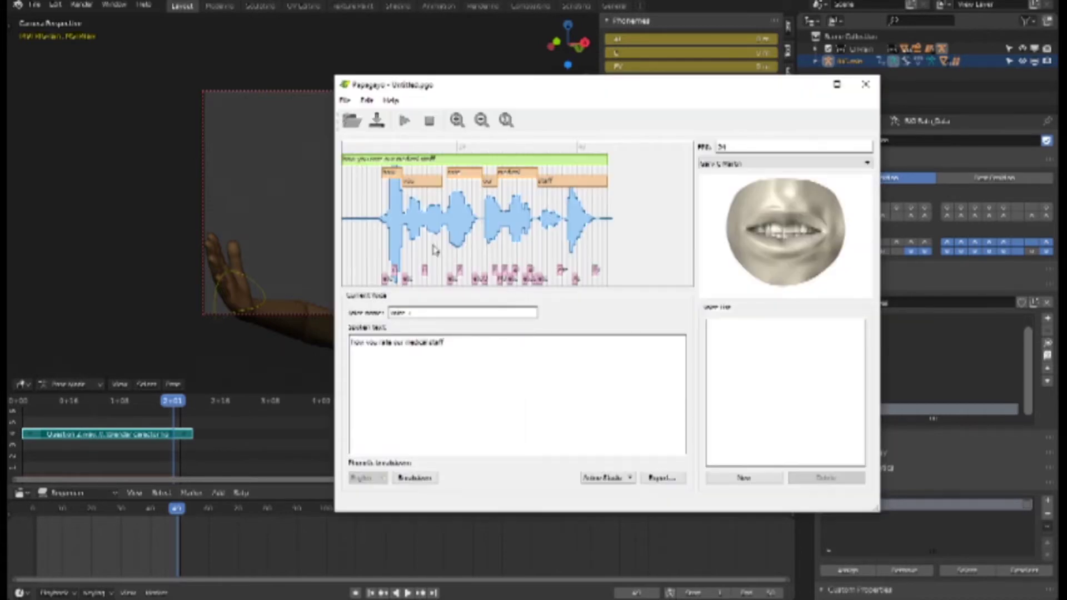
left_click(388, 222)
Scrub through the opening words to check the mouth shapes, including the open toothy mouth
left_click(385, 223)
left_click_drag(385, 222, 387, 225)
left_click(400, 225)
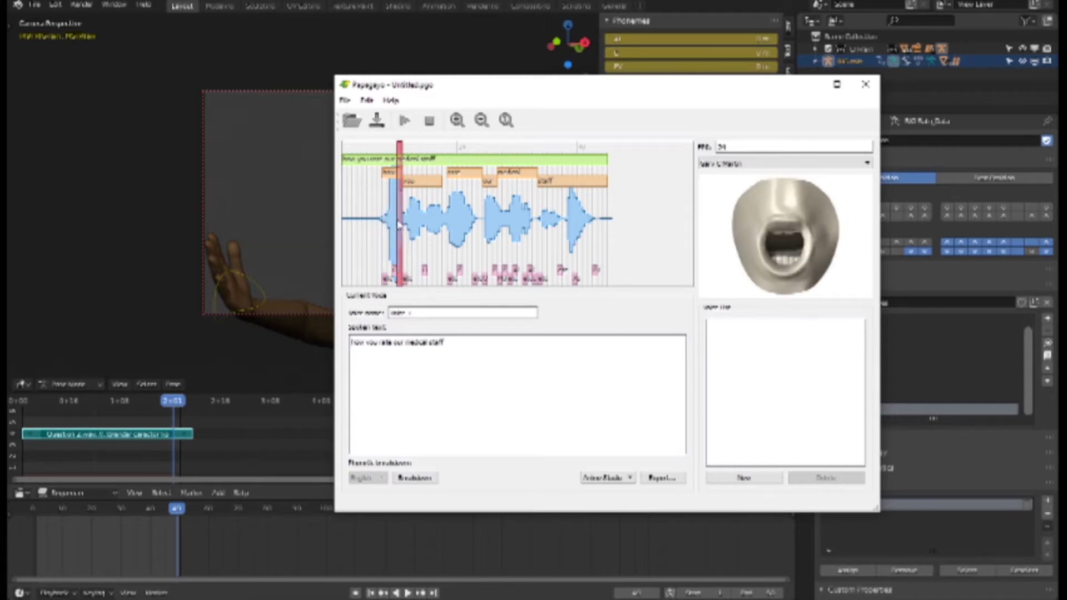
left_click_drag(427, 237, 427, 237)
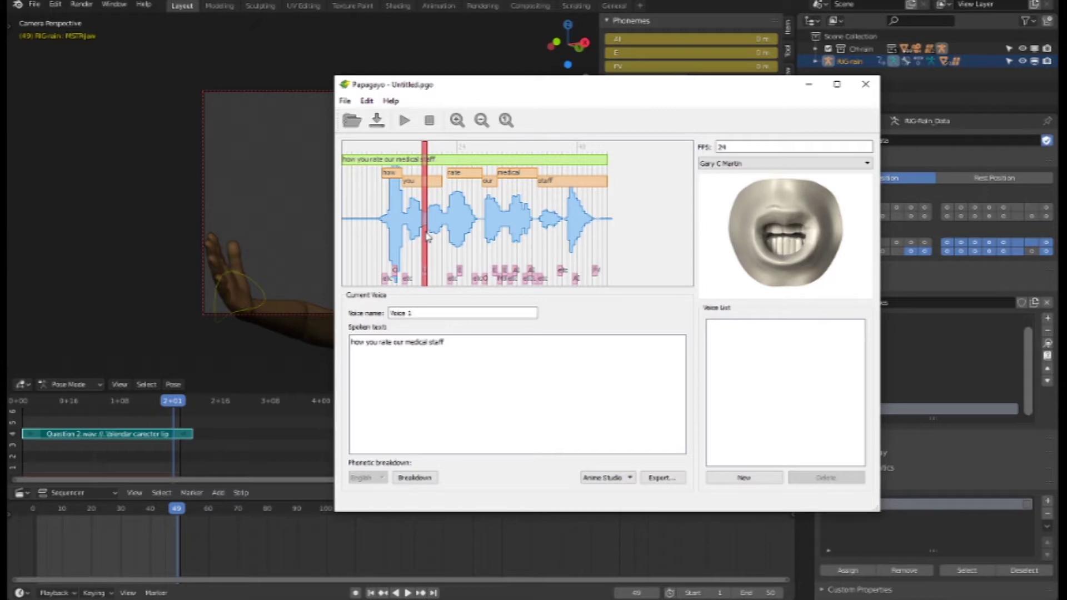
left_click_drag(428, 236, 427, 236)
left_click_drag(427, 236, 427, 236)
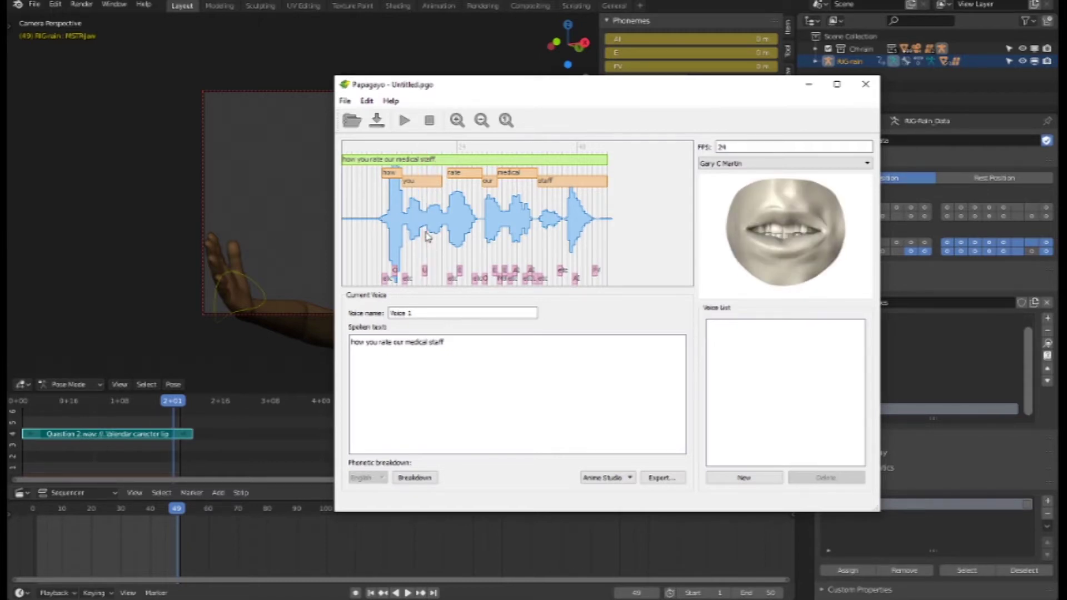
Replay the clip, check the mouth at its start, and minimize Papagayo
left_click(405, 121)
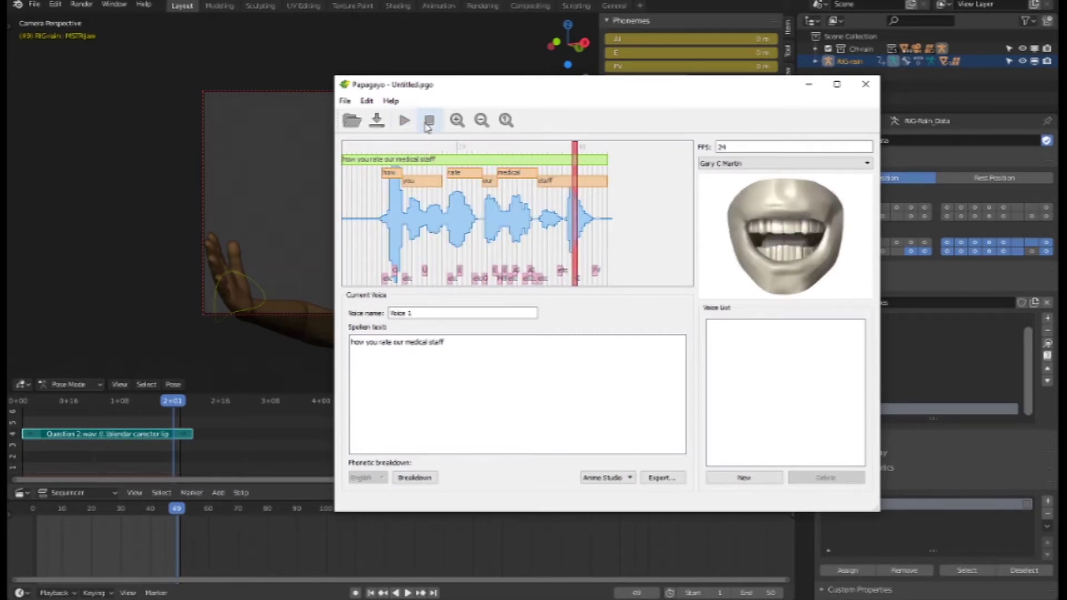
left_click(405, 121)
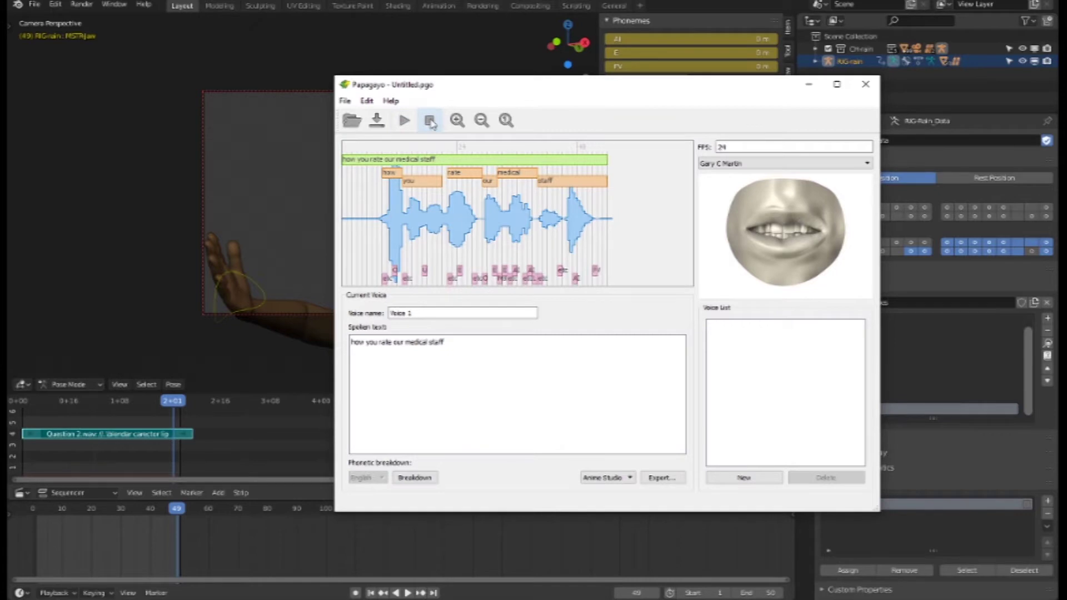
left_click_drag(394, 245, 384, 245)
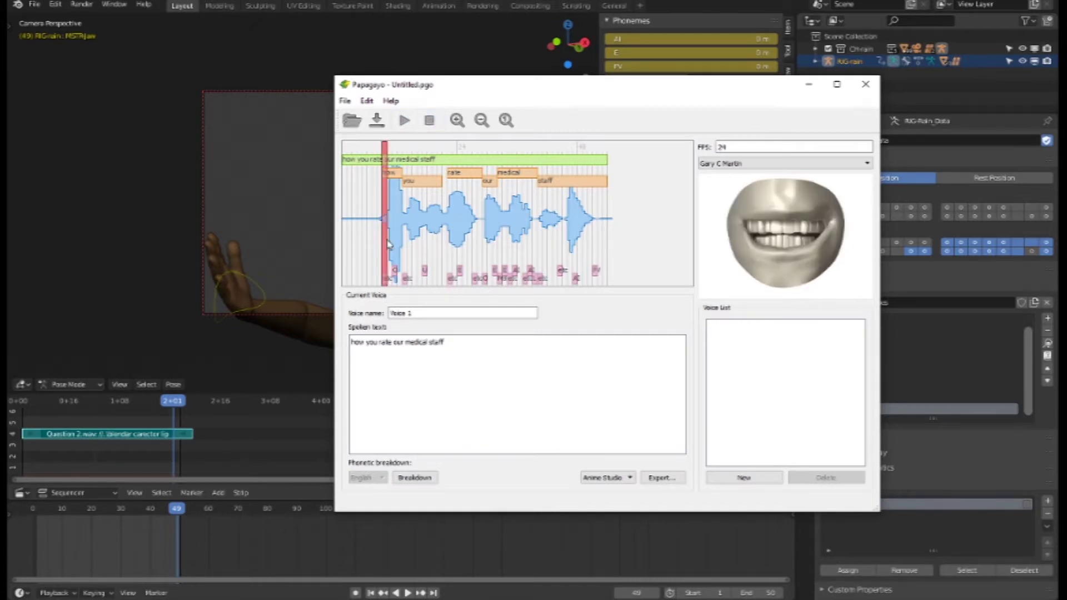
left_click(389, 245)
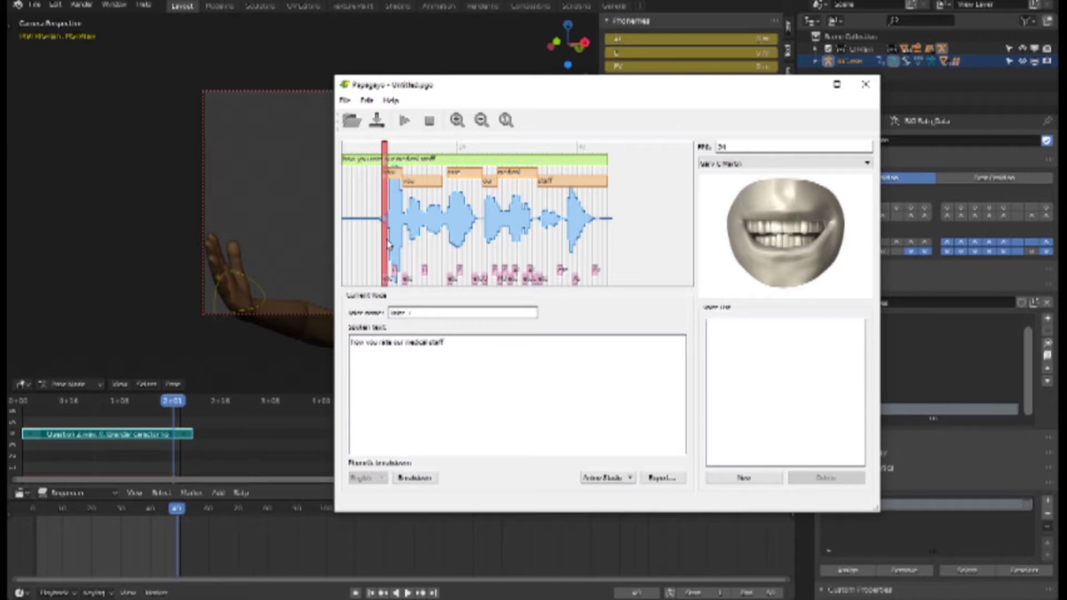
left_click_drag(389, 244, 392, 247)
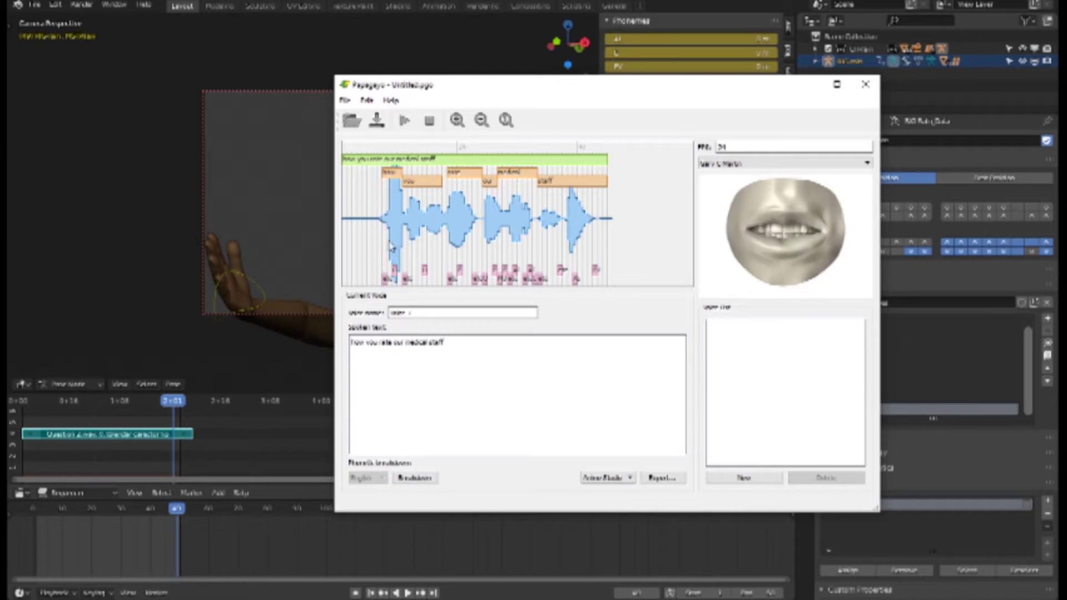
left_click(808, 94)
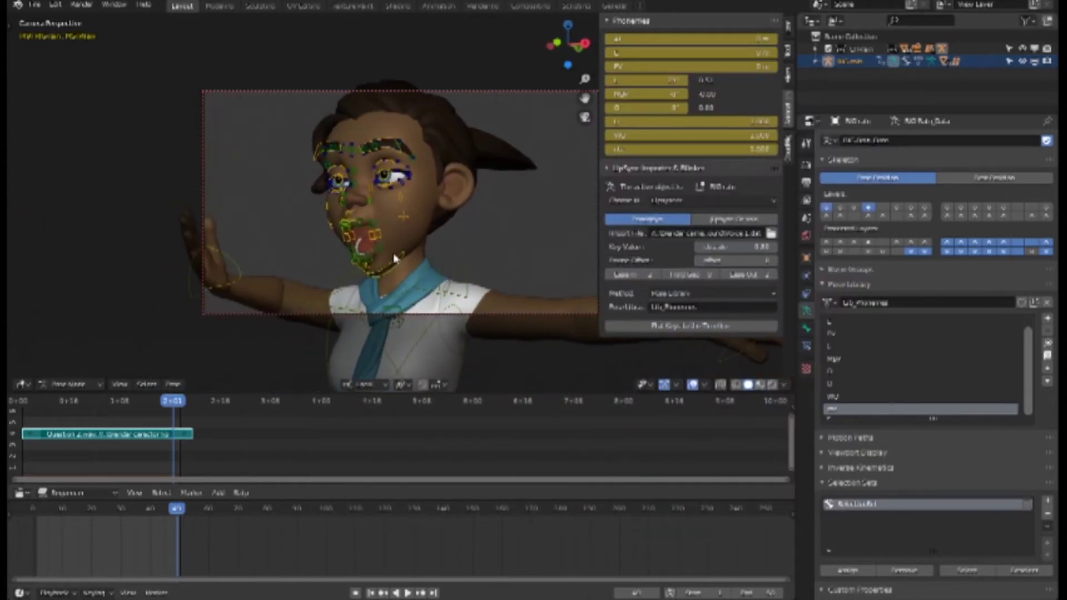
Orbit, use top view and zoom to get a front close-up of the character's face
middle_click_drag(165, 158, 137, 152)
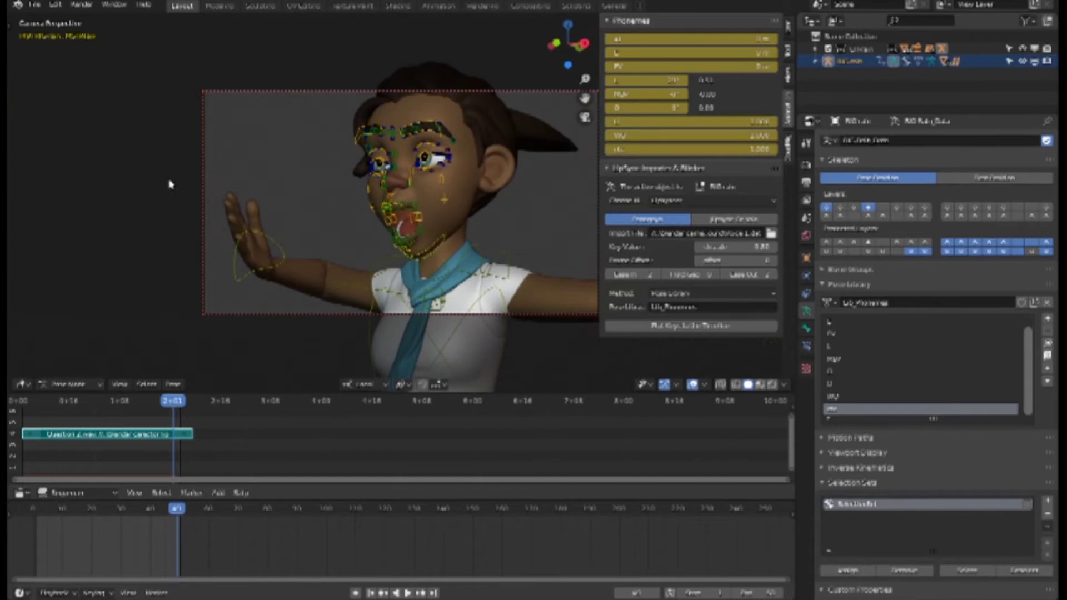
key("KP_7")
scroll(452, 269, "down", 2)
scroll(453, 262, "up", 1)
scroll(399, 148, "up", 2)
scroll(528, 306, "up", 2)
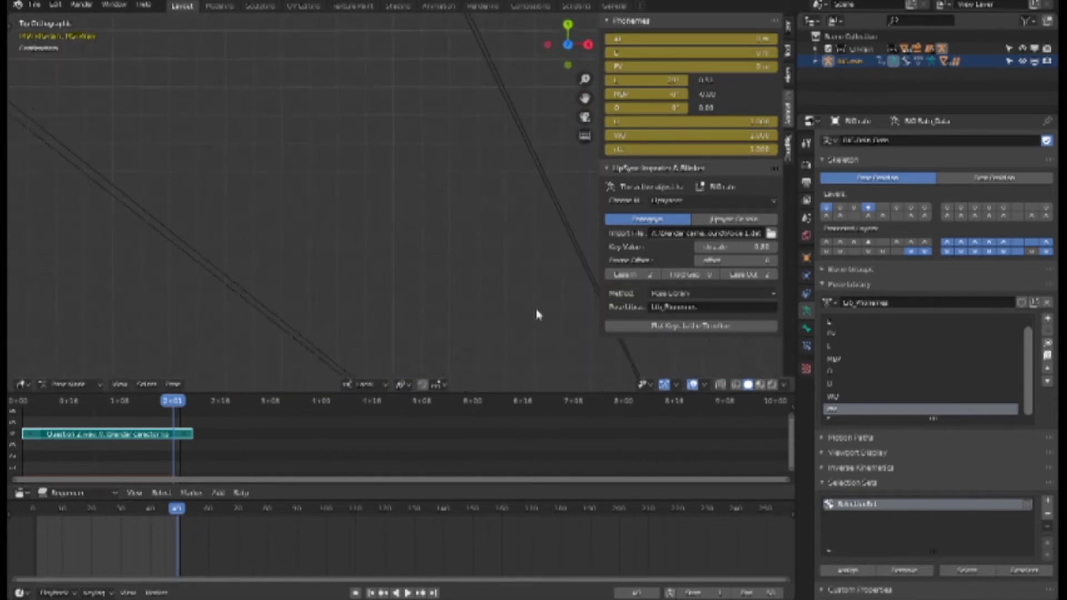
scroll(431, 200, "down", 1)
scroll(431, 205, "down", 2)
scroll(394, 162, "down", 2)
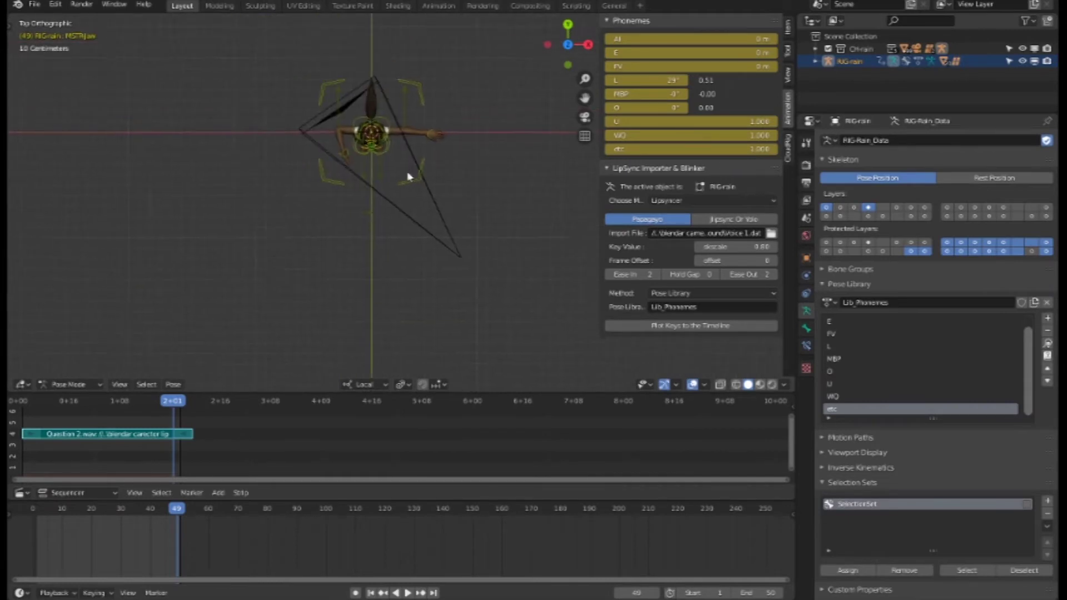
scroll(393, 161, "up", 2)
scroll(393, 133, "up", 2)
mouse_move(393, 131)
middle_mouse_down()
mouse_move(432, 112)
mouse_move(412, 182)
mouse_move(432, 141)
mouse_move(460, 210)
mouse_move(486, 214)
middle_mouse_up()
scroll(432, 111, "up", 2)
scroll(428, 128, "up", 2)
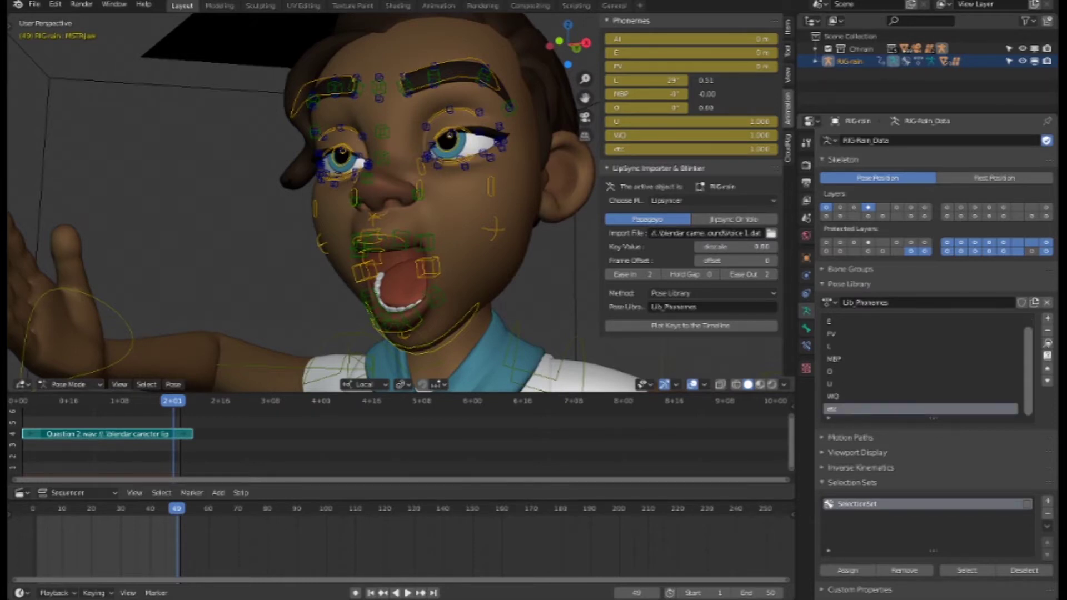
Delete the etc, E, L and two other poses from Lib_Phonemes
left_click(1048, 332)
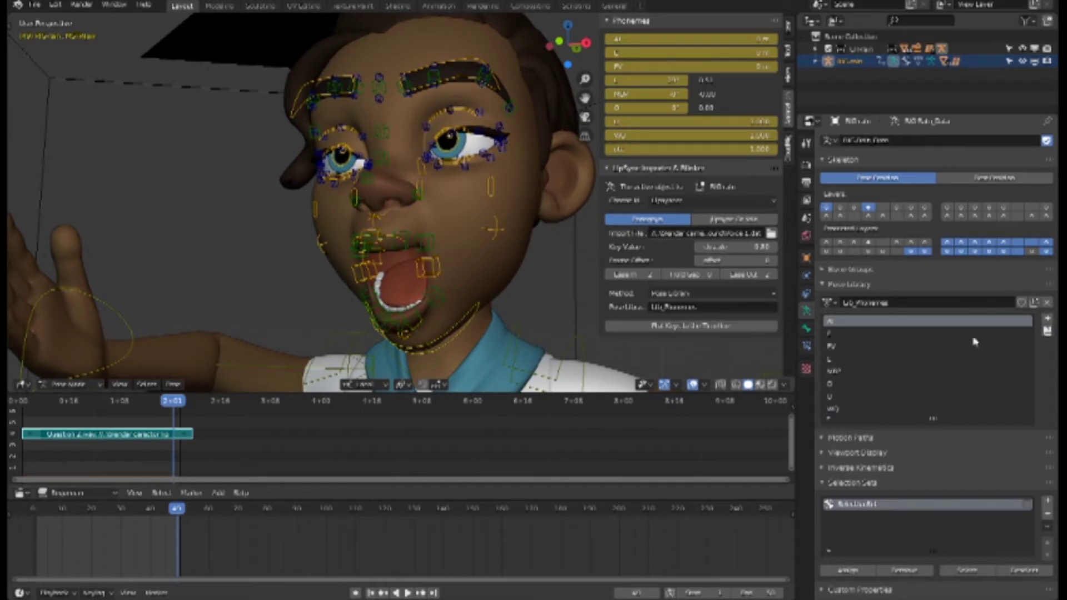
left_click(839, 335)
left_click(1048, 332)
left_click(859, 335)
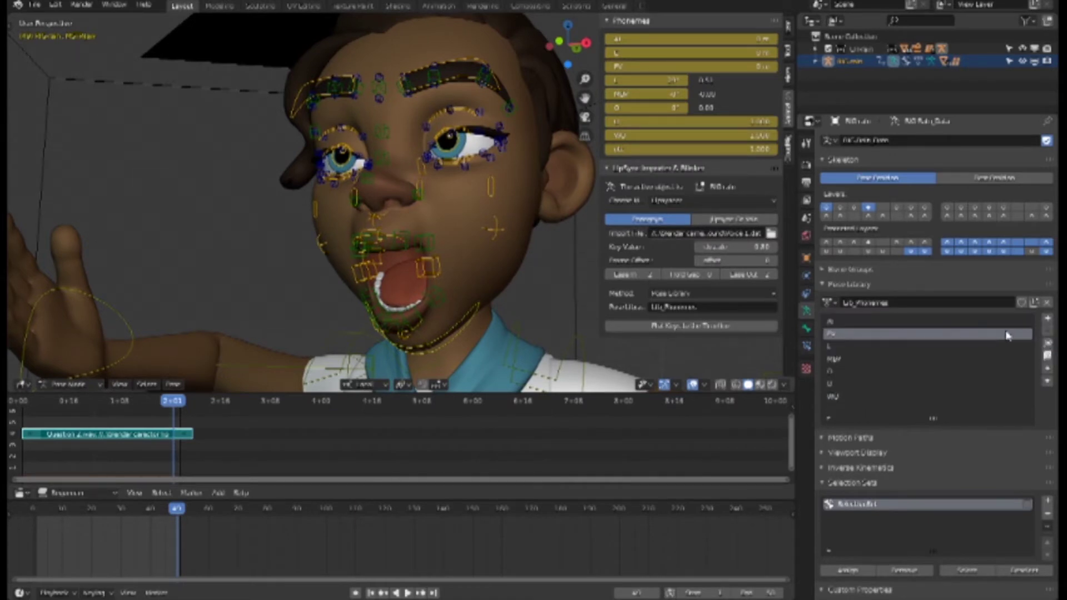
left_click(1047, 331)
left_click(829, 336)
left_click(1048, 334)
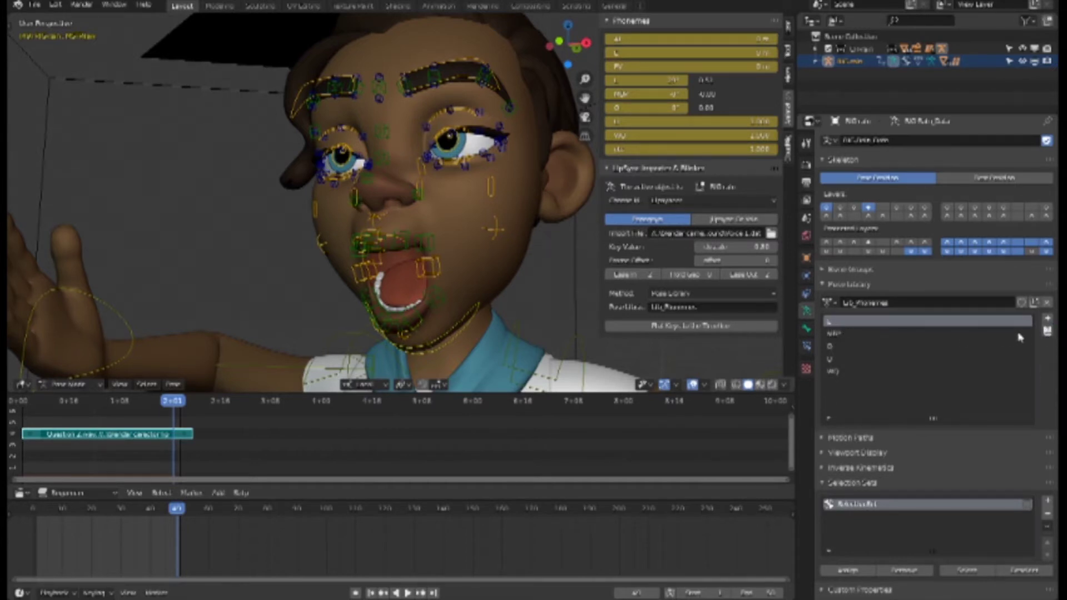
left_click(853, 337)
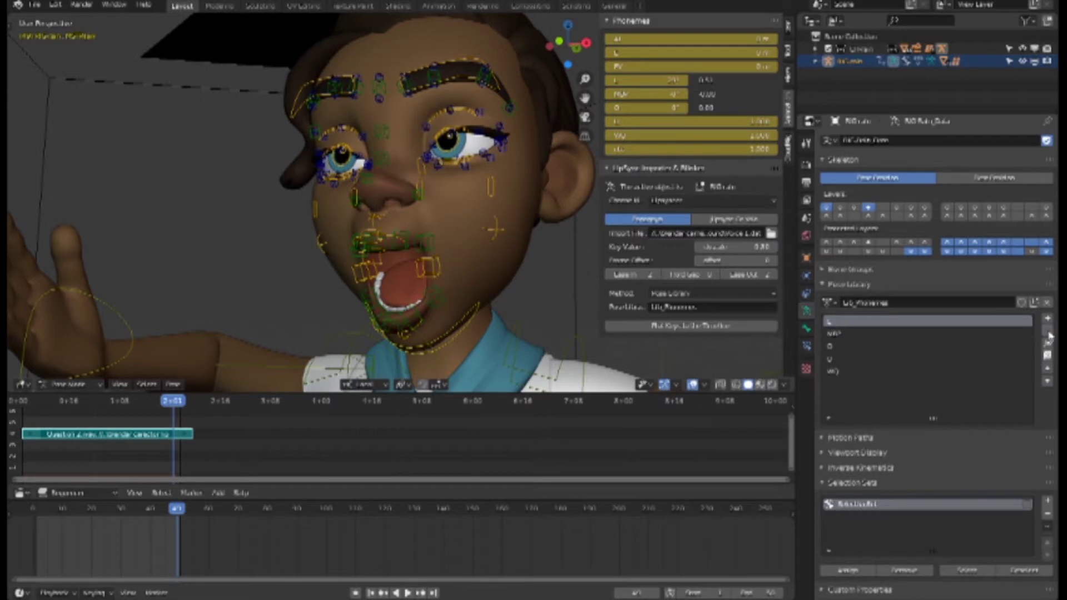
left_click(1047, 331)
Delete the remaining MBP, O, U and WO poses, then return to Papagayo
left_click(841, 336)
left_click(1048, 332)
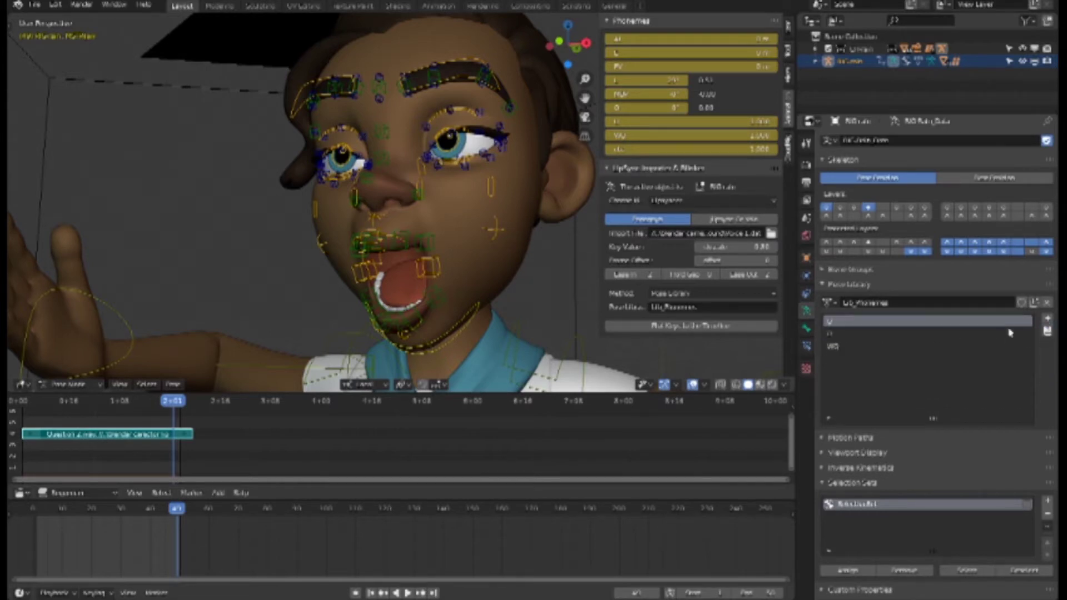
left_click(858, 336)
left_click(1048, 332)
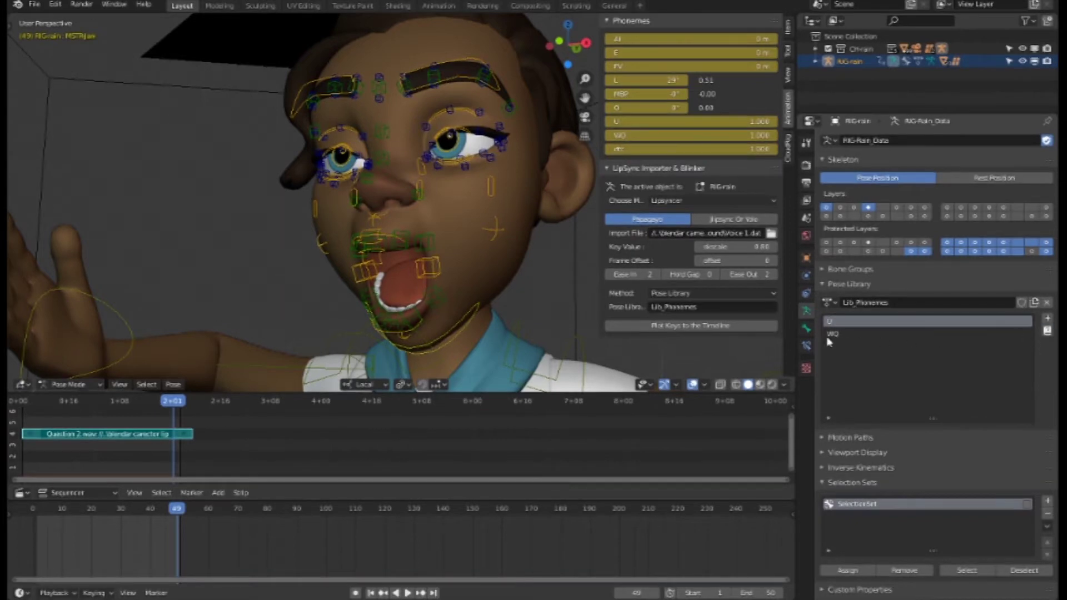
left_click(865, 336)
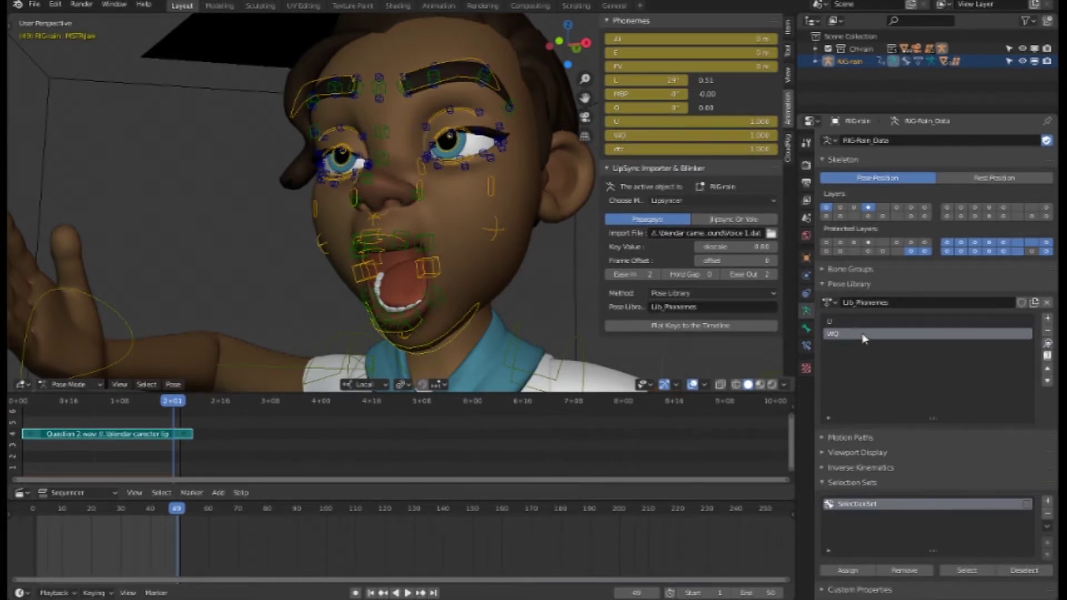
left_click(1047, 332)
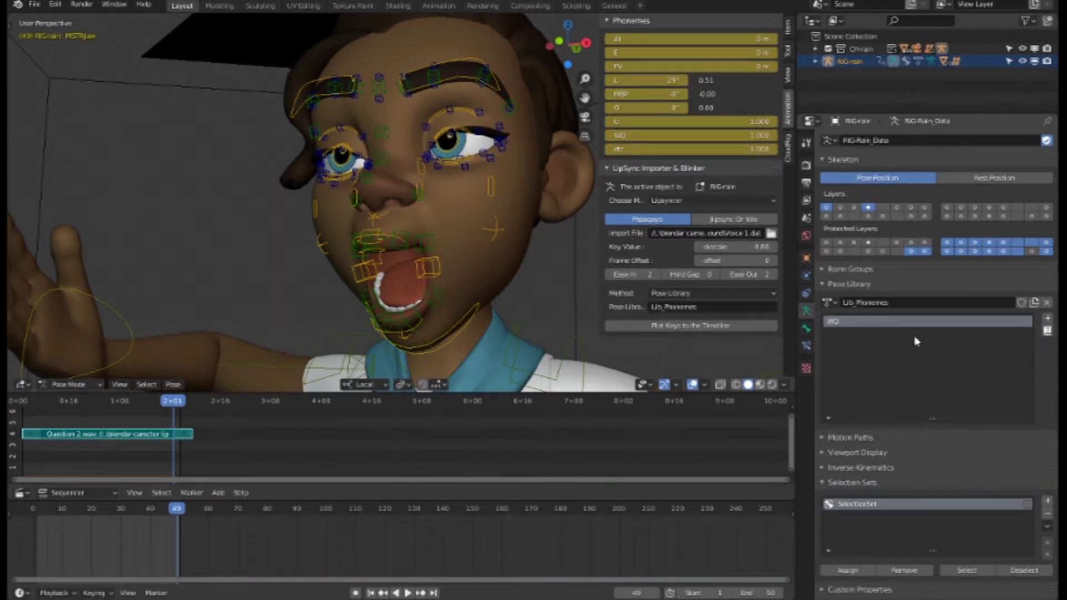
left_click(855, 328)
left_click(1048, 331)
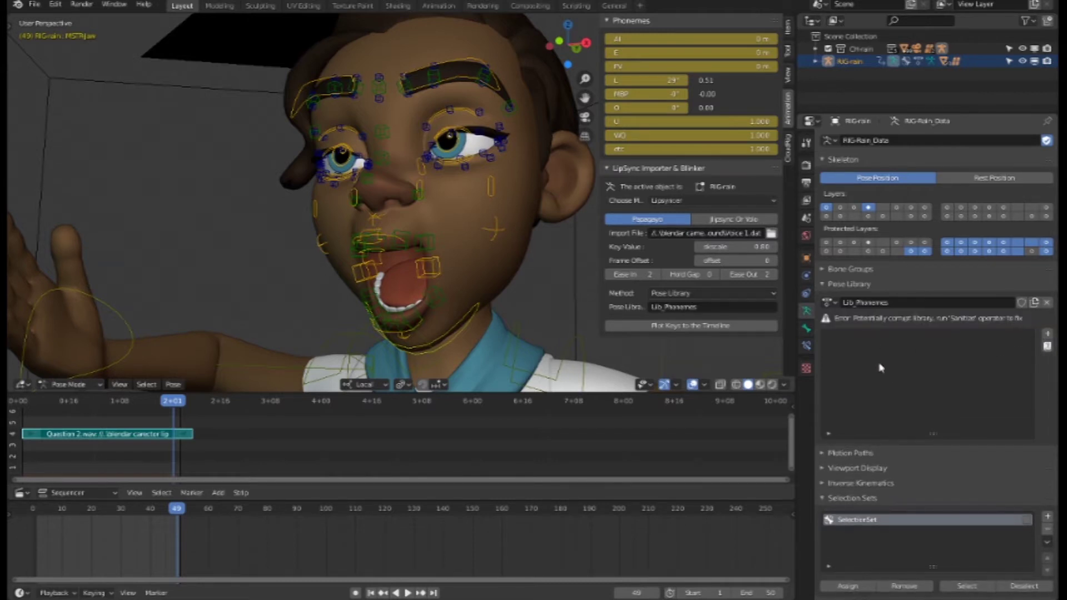
key("alt+Tab")
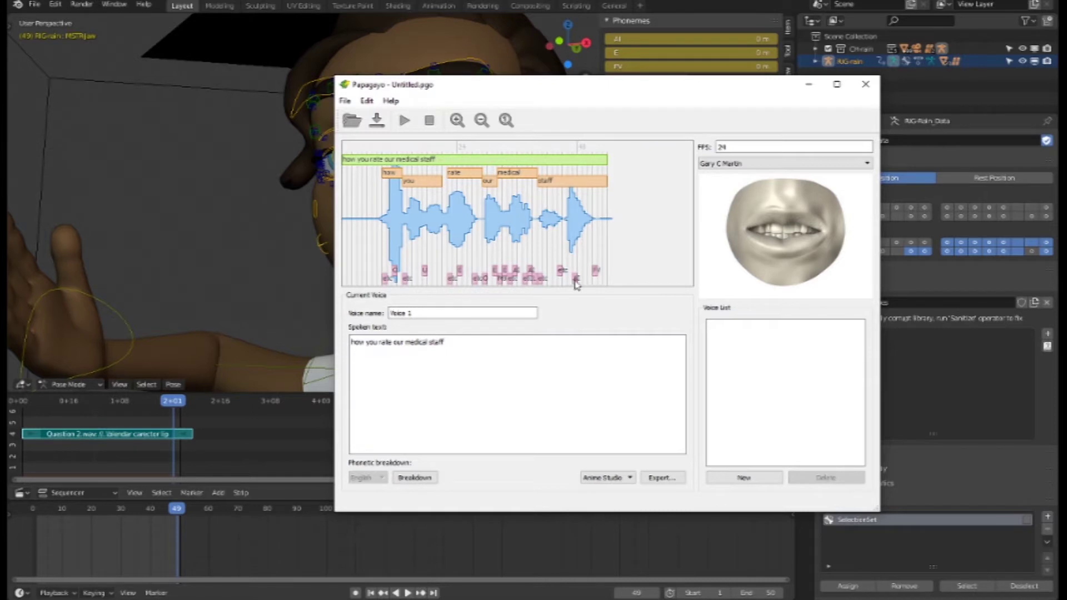
Repeatedly preview the wide-open mouth near the final word 'staff', then return to Blender
left_click(577, 238)
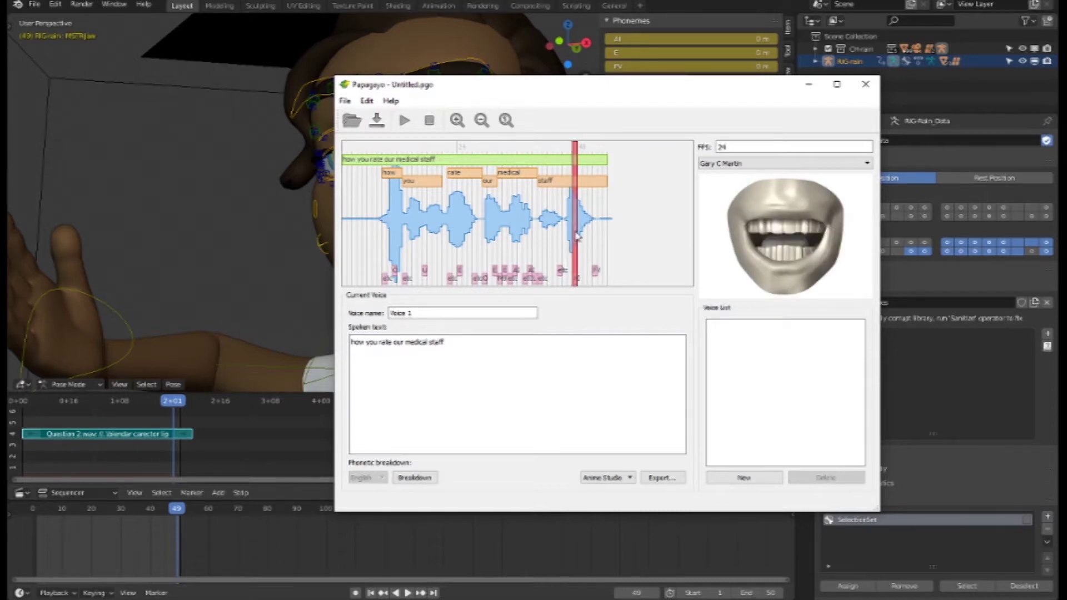
left_click(577, 238)
left_click(576, 238)
left_click(577, 238)
left_click(576, 238)
left_click(577, 238)
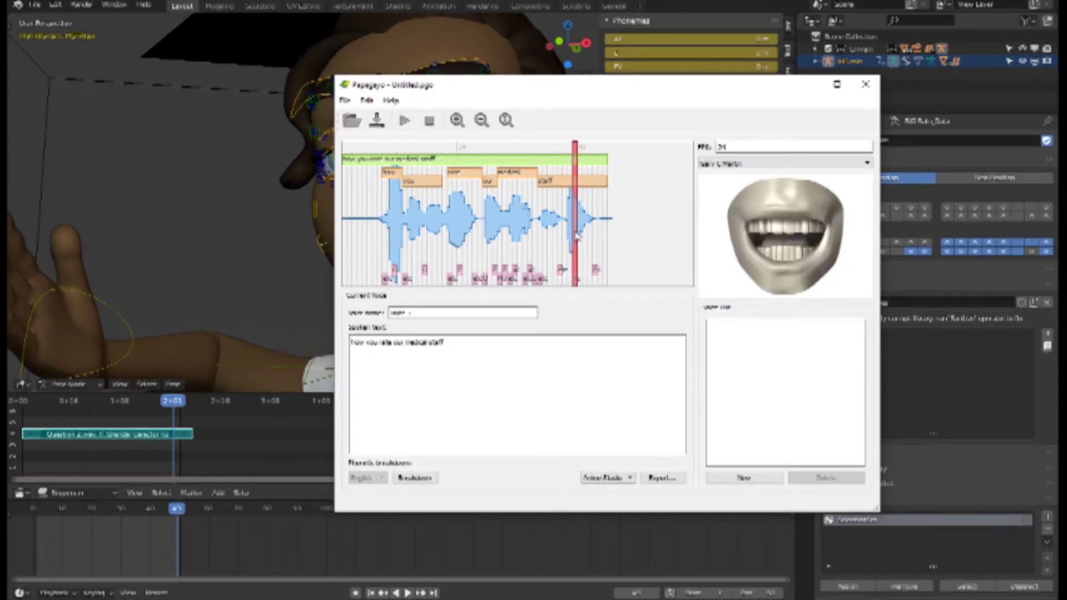
left_click(576, 238)
left_click(576, 238)
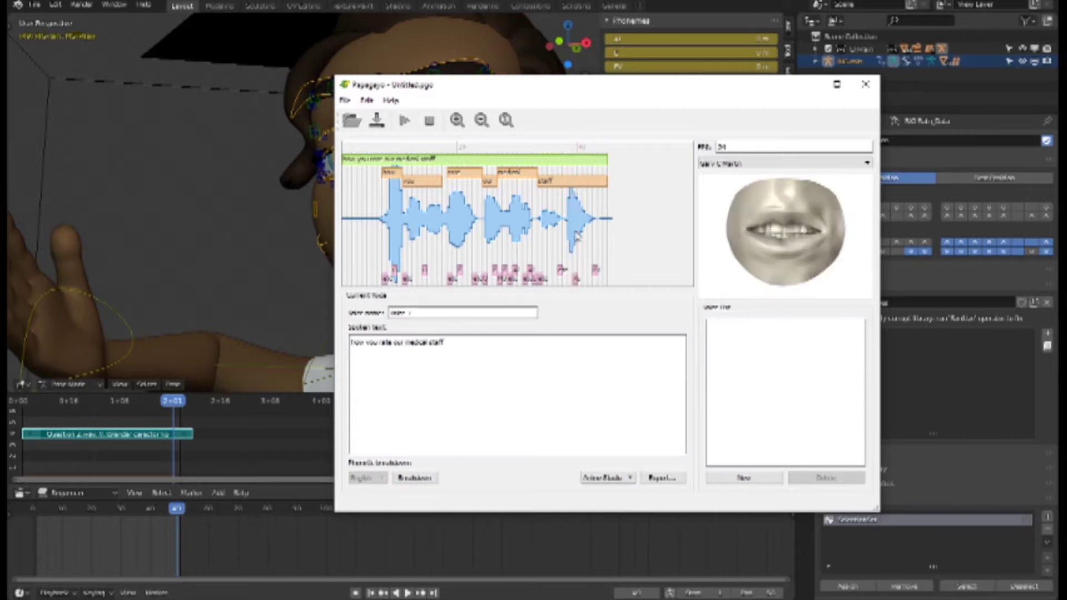
left_click(976, 349)
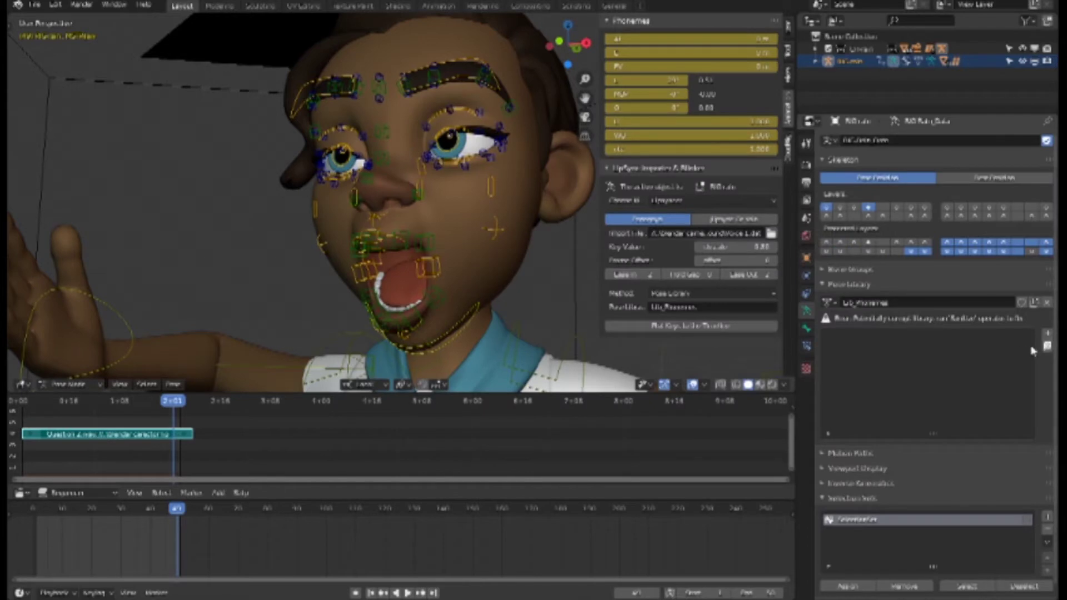
Store the current mouth pose as a new Lib_Phonemes entry and rename it AI
left_click(1047, 340)
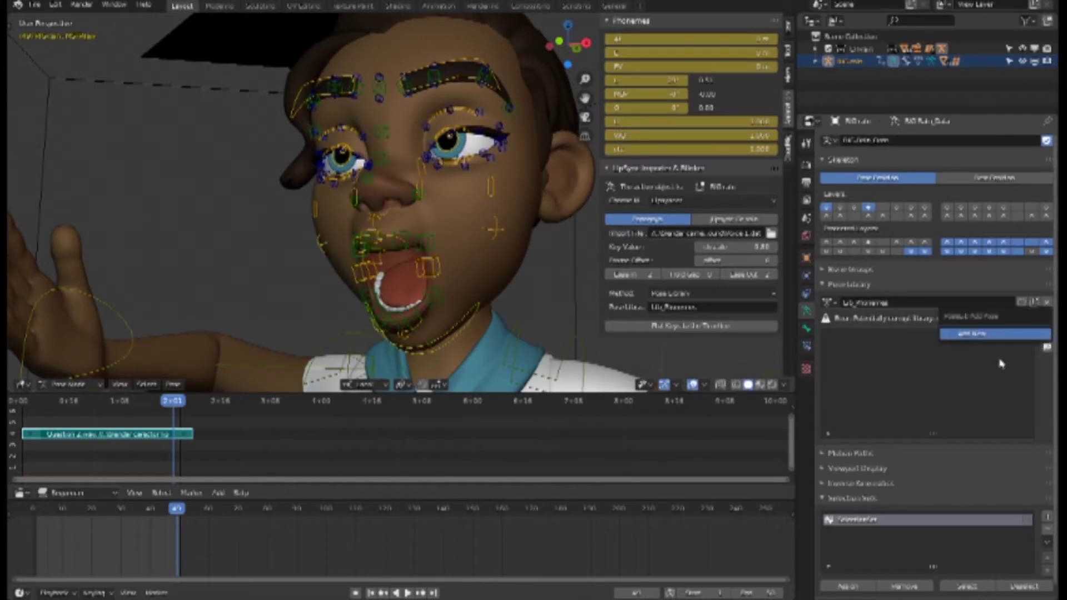
left_click(1045, 339)
left_click(974, 334)
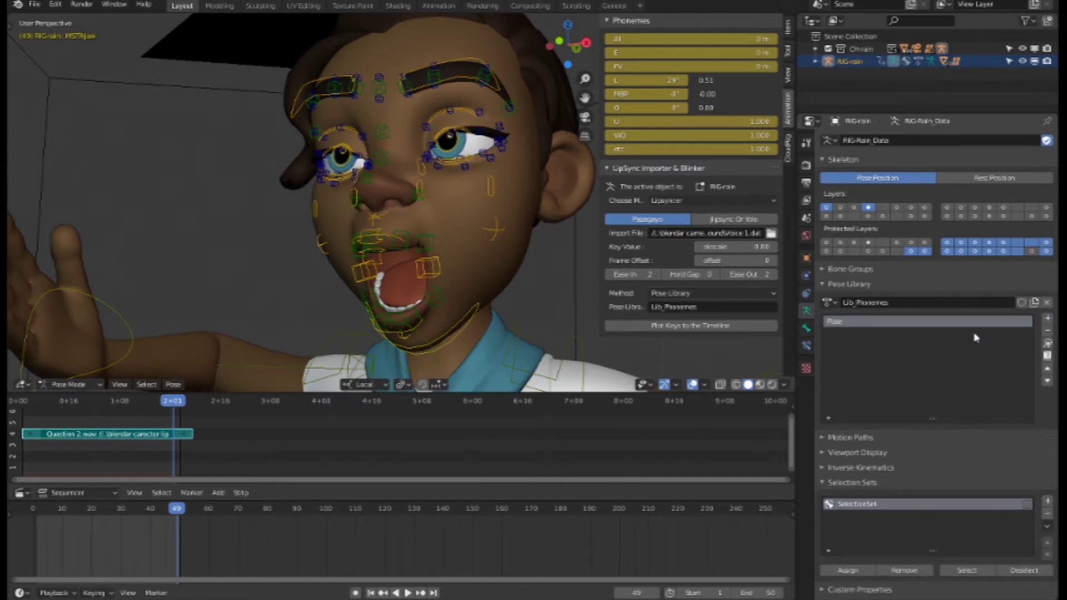
double_click(854, 324)
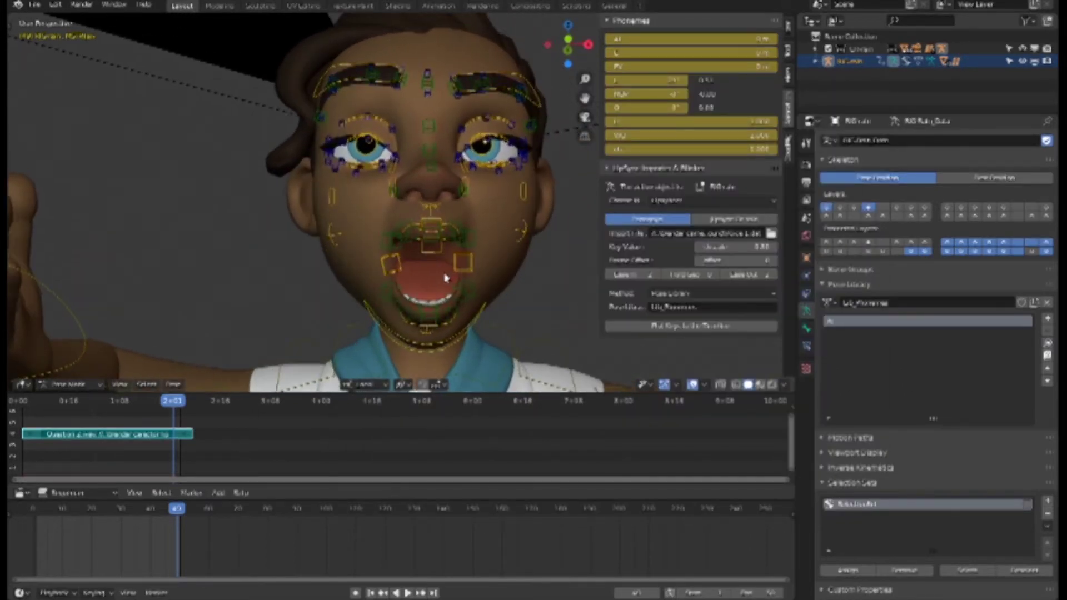
scroll(473, 280, "up", 2)
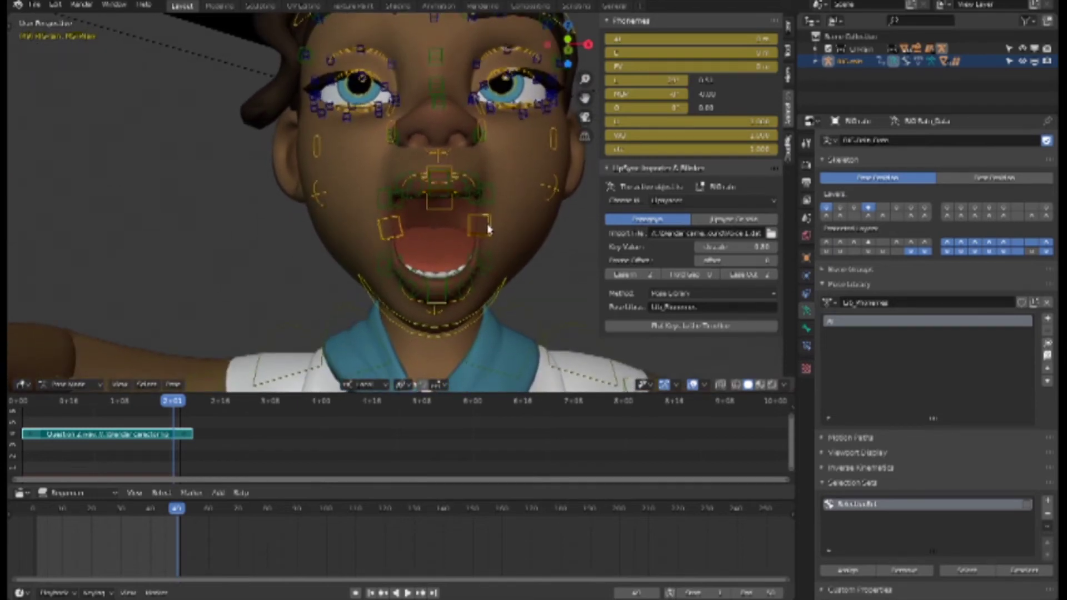
scroll(489, 245, "up", 2)
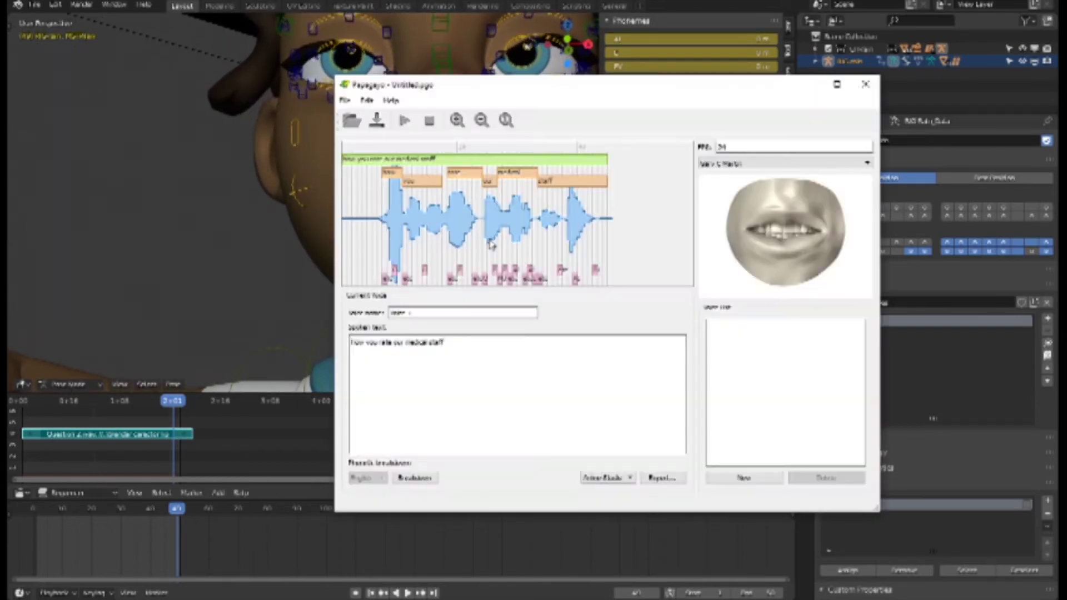
left_click(576, 219)
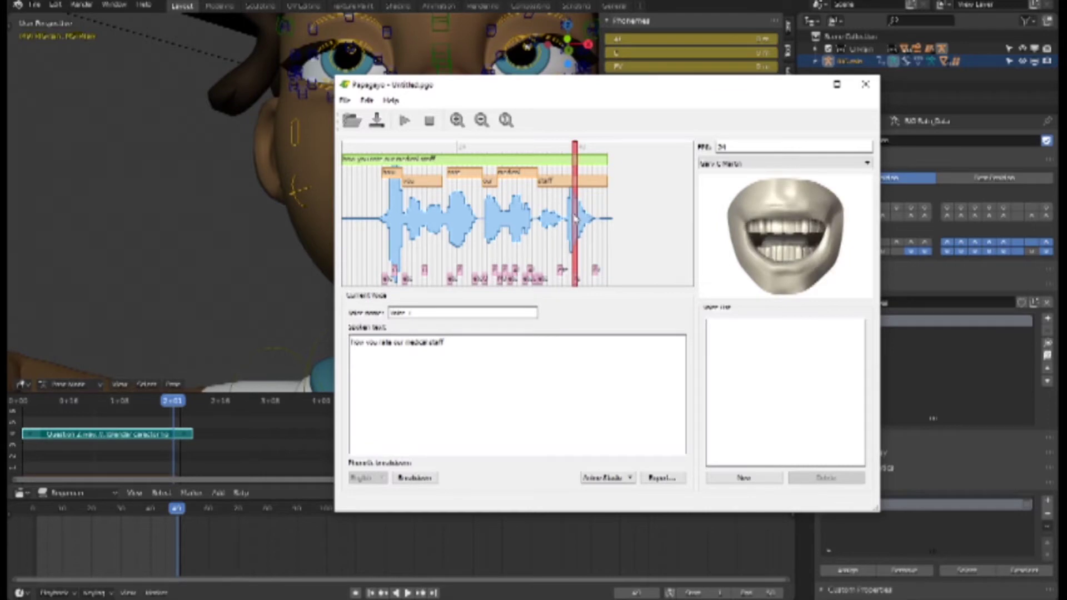
left_click_drag(576, 89, 328, 358)
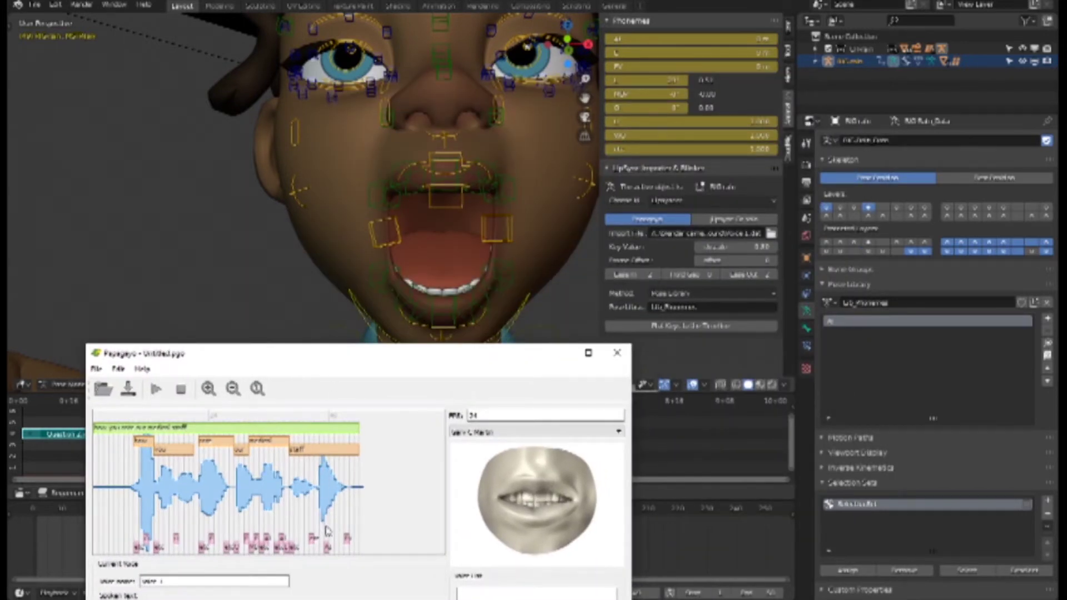
left_click(326, 520)
left_click_drag(327, 520, 328, 514)
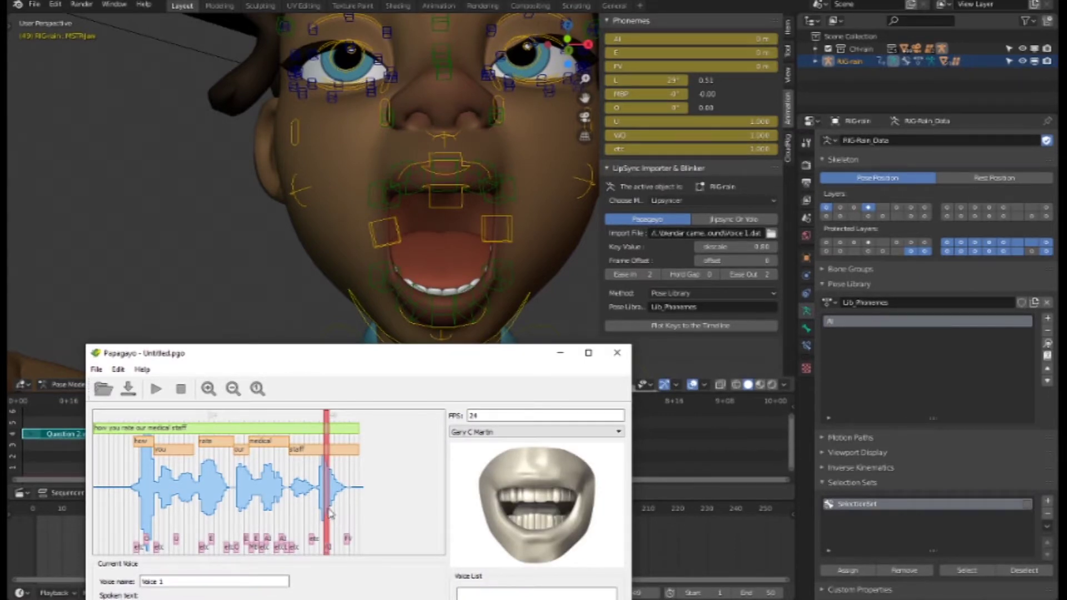
left_click(443, 341)
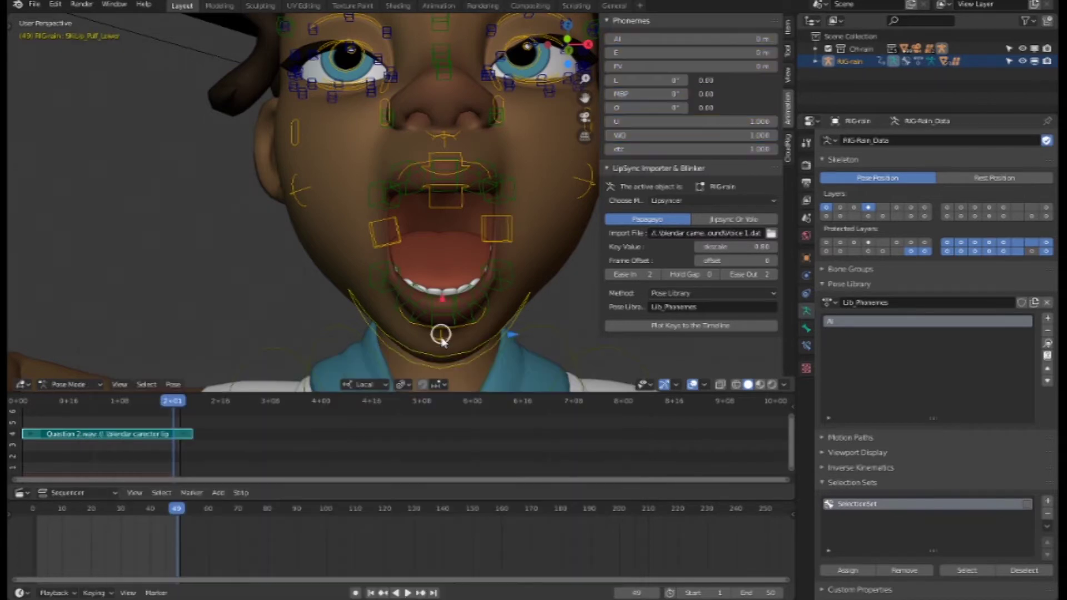
Nudge the lip control down and reshape the mouth, checking it from the side
left_click_drag(443, 297, 475, 353)
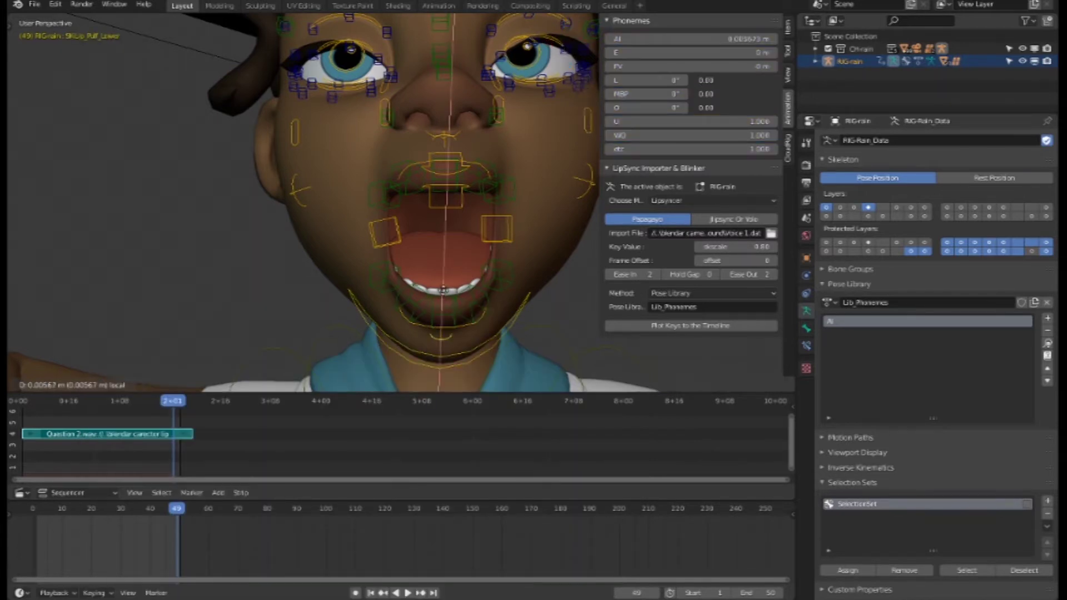
left_click(450, 370)
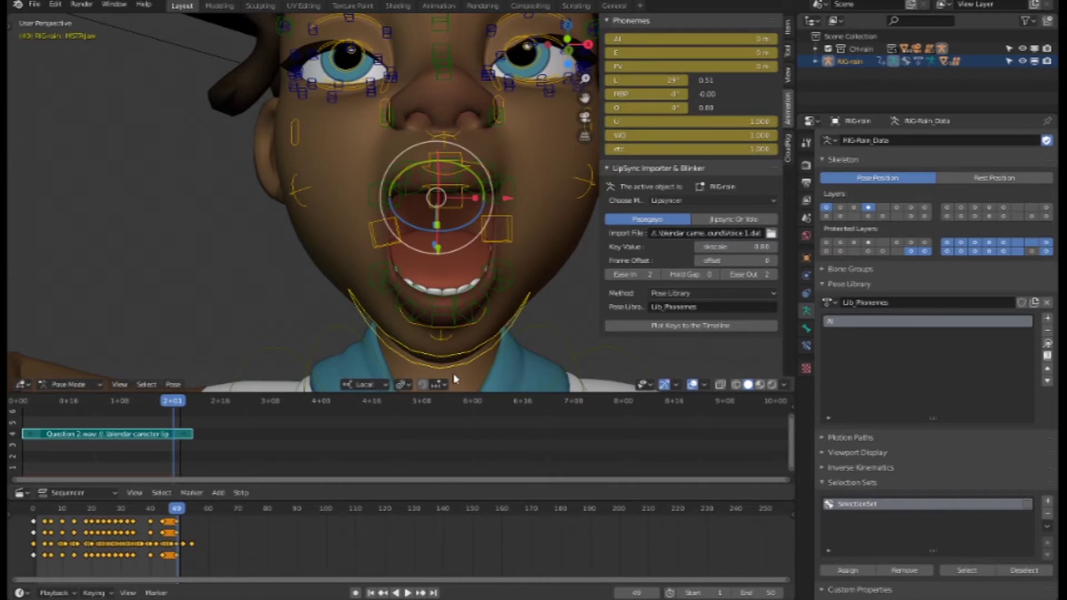
mouse_move(443, 215)
middle_mouse_down()
mouse_move(465, 233)
mouse_move(441, 263)
middle_mouse_up()
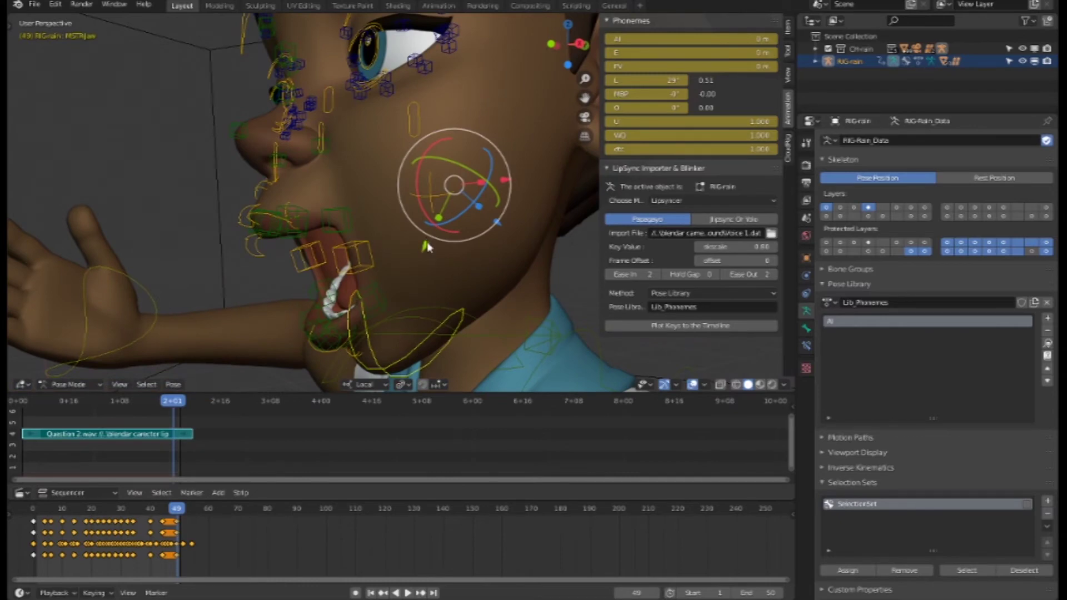
left_click_drag(426, 245, 427, 246)
mouse_move(453, 322)
middle_mouse_down()
mouse_move(539, 336)
mouse_move(539, 285)
middle_mouse_up()
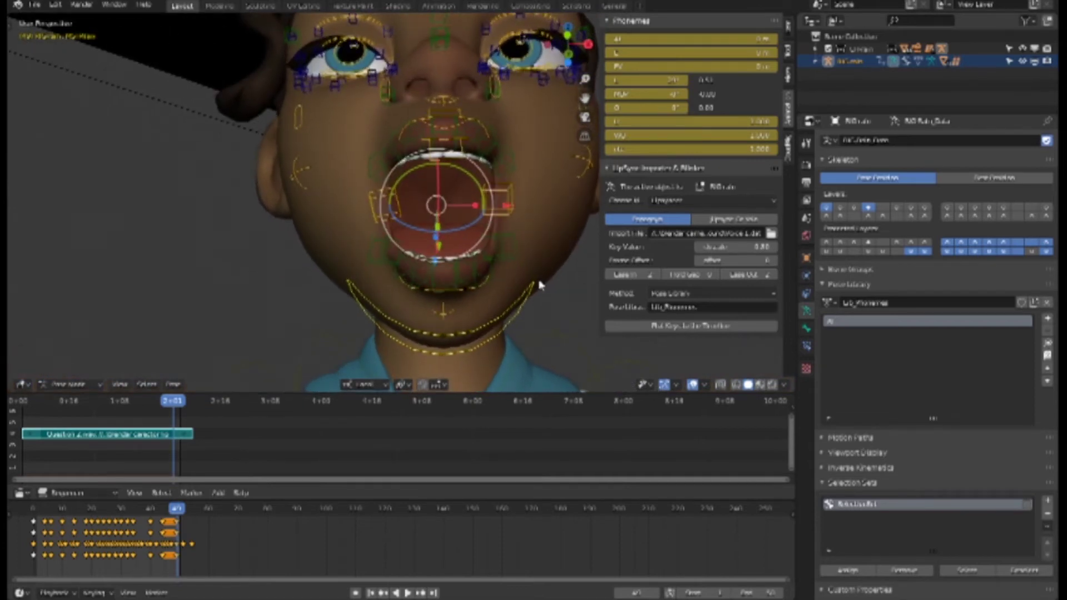
Rotate MSTR_jaw to open the mouth, cancelling the final overly wide rotation
left_click_drag(437, 205, 440, 113)
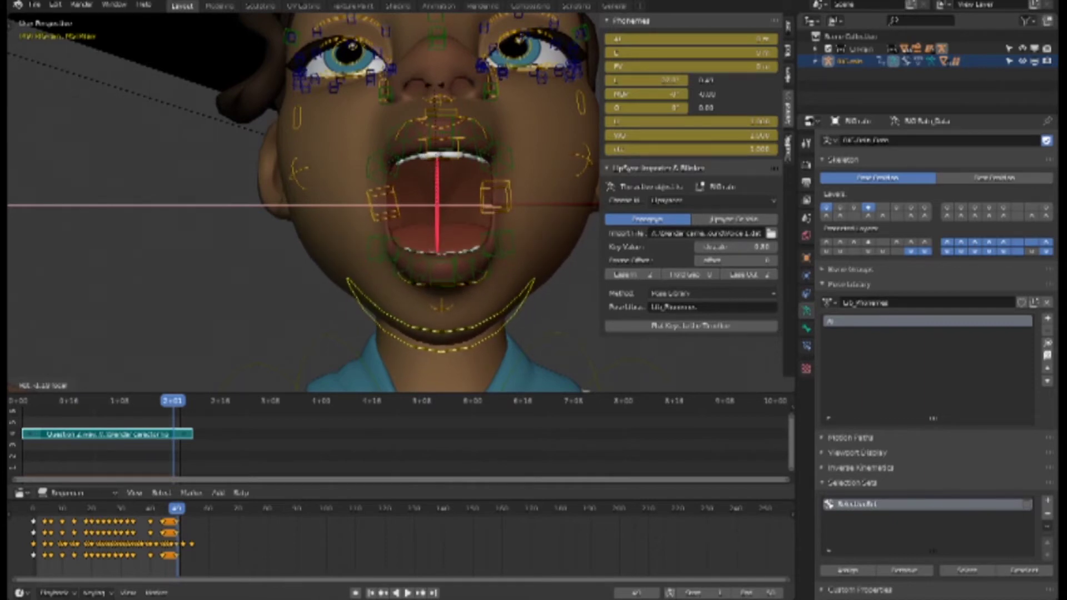
left_click_drag(440, 113, 442, 119)
mouse_move(439, 187)
left_mouse_down()
mouse_move(426, 179)
mouse_move(445, 223)
left_mouse_up()
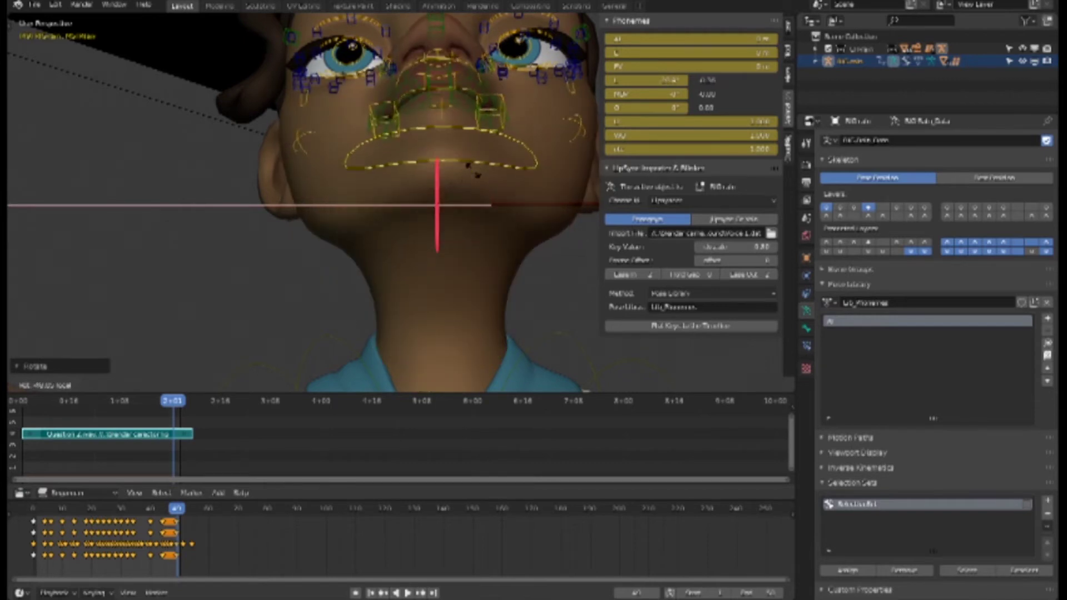
left_click_drag(442, 168, 443, 171)
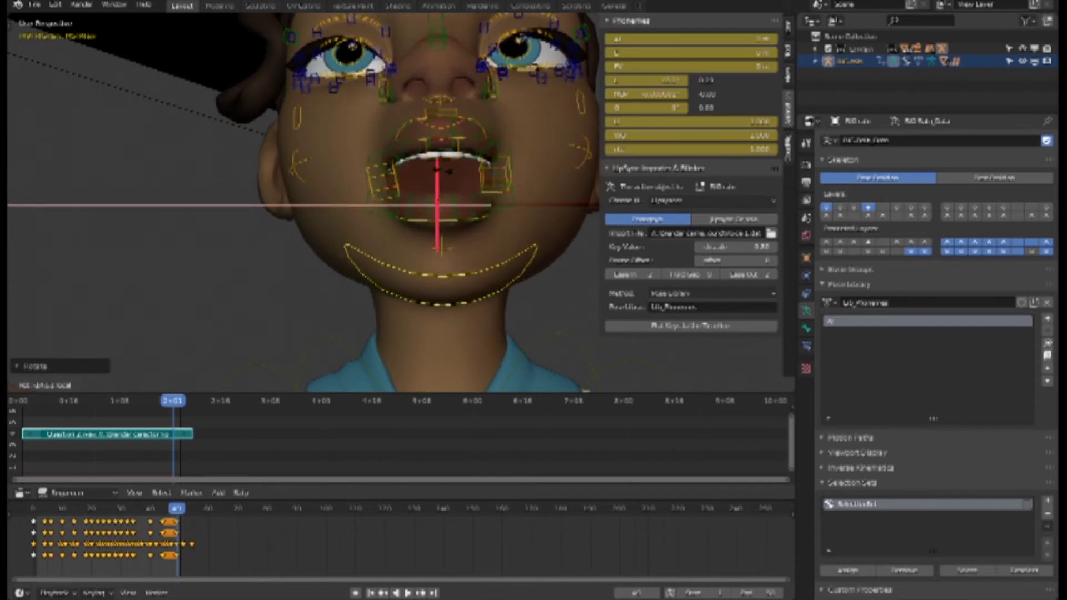
right_click(443, 171)
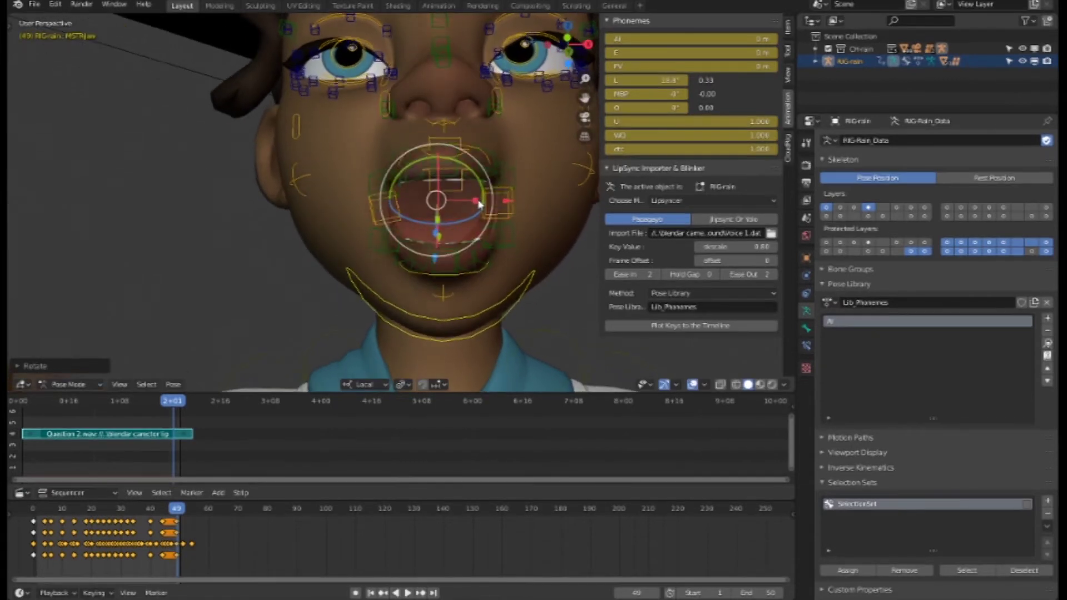
Compare Papagayo's open-mouth reference, then rotate the jaw open around the X axis
key("alt+Tab")
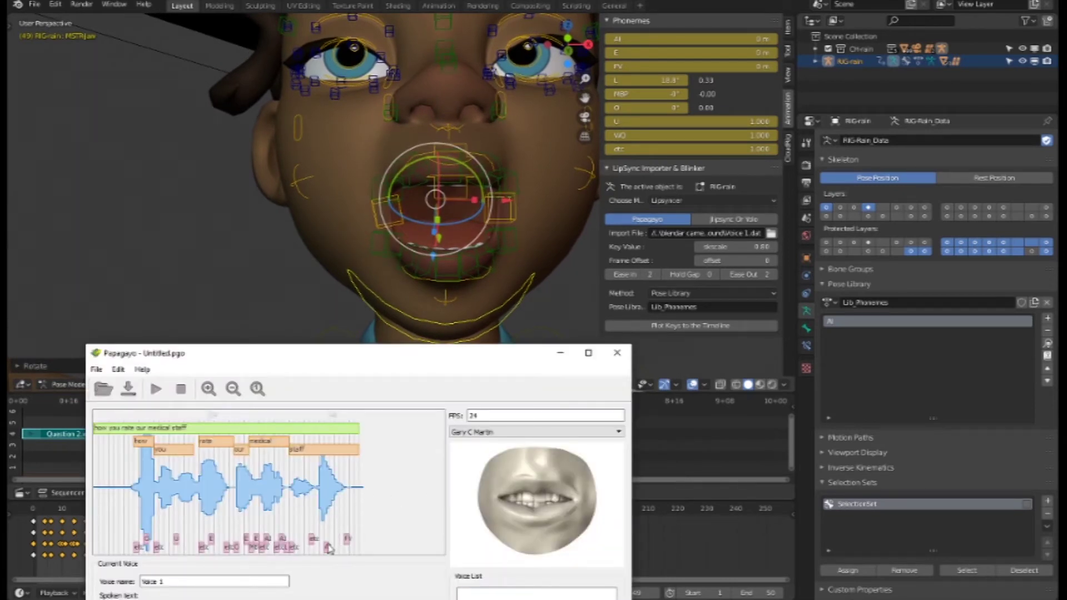
left_click(328, 516)
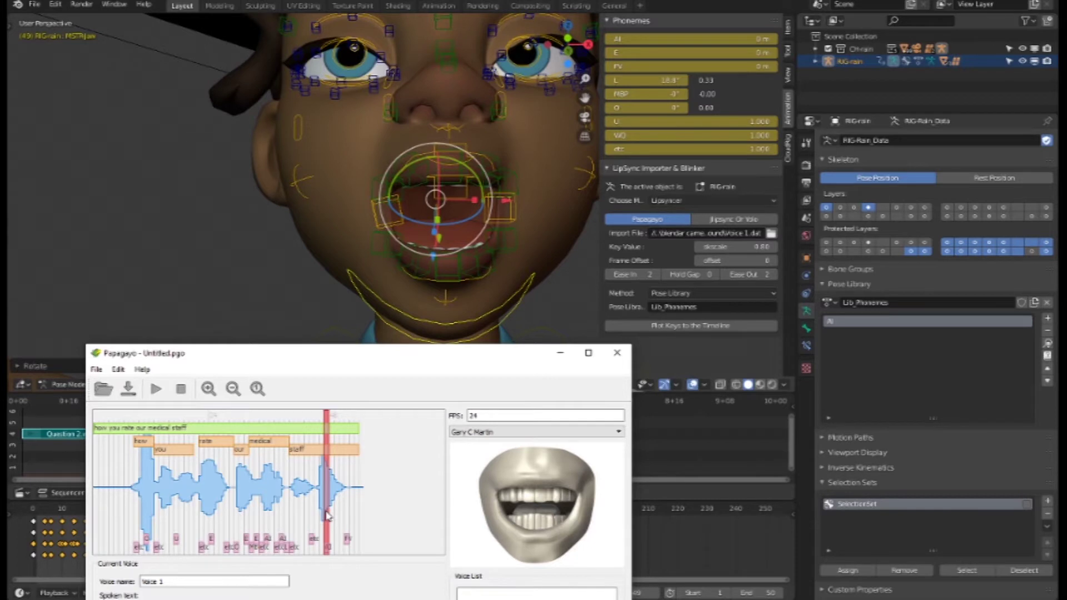
key("alt+Tab")
key("r")
key("x")
key("x")
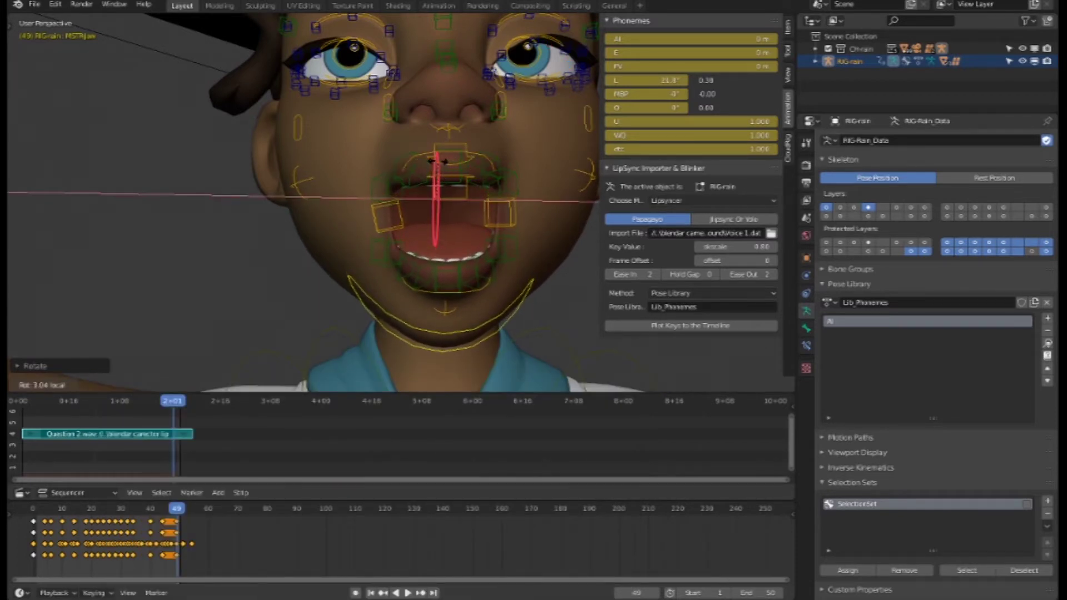
left_click(437, 159)
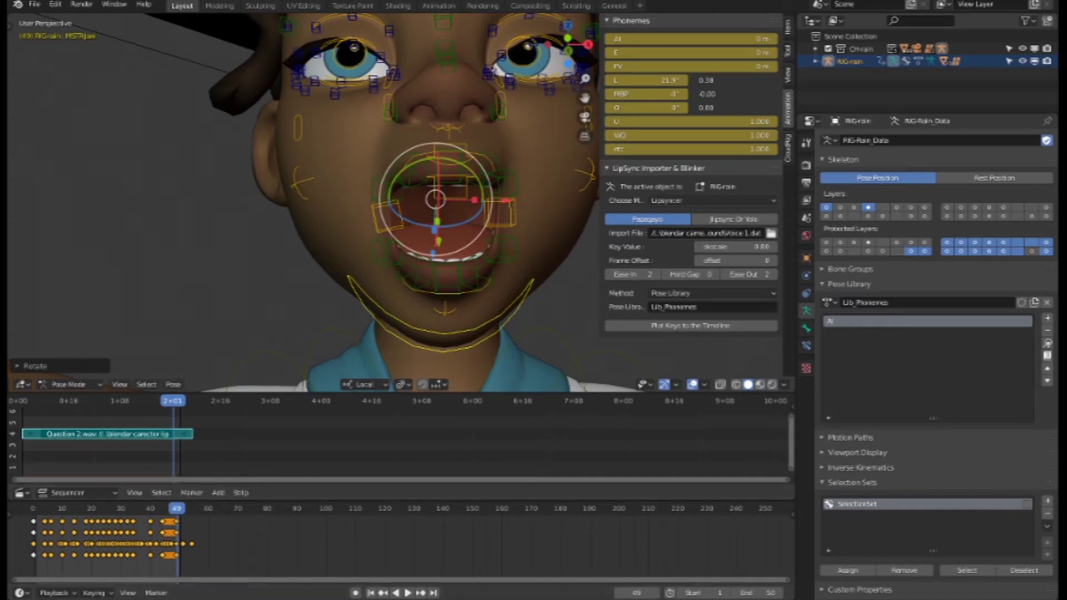
Scrub Papagayo near the last word to compare open and closed mouth shapes
key("alt+Tab")
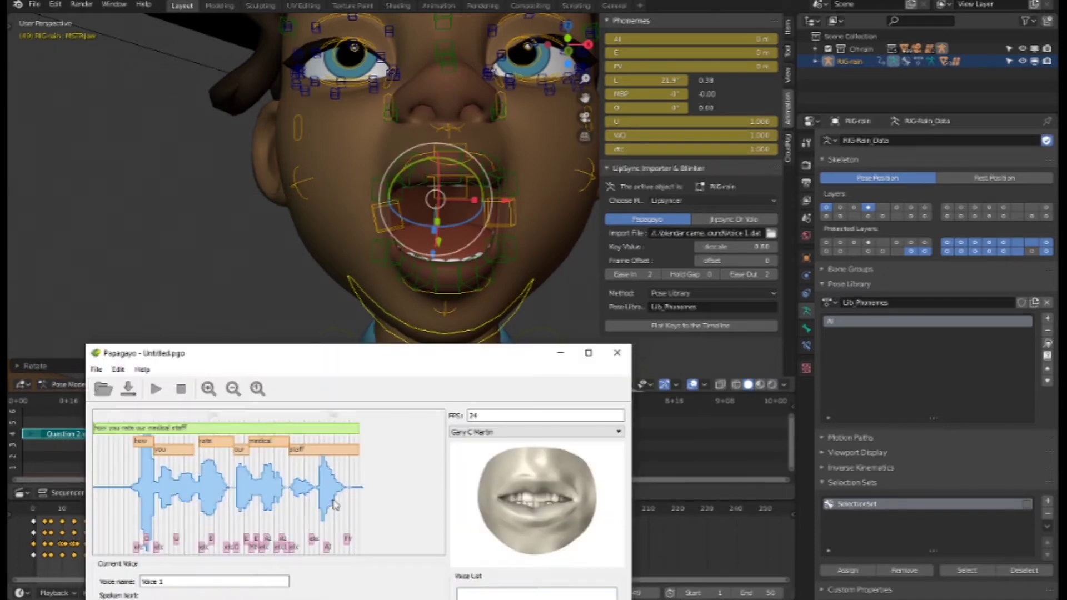
left_click(328, 543)
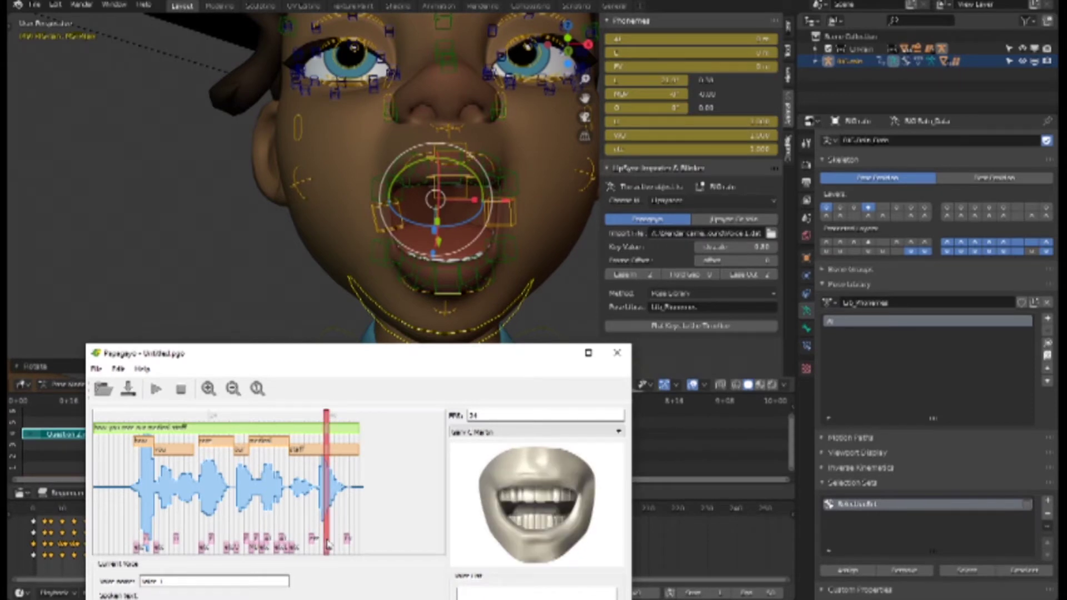
left_click(328, 544)
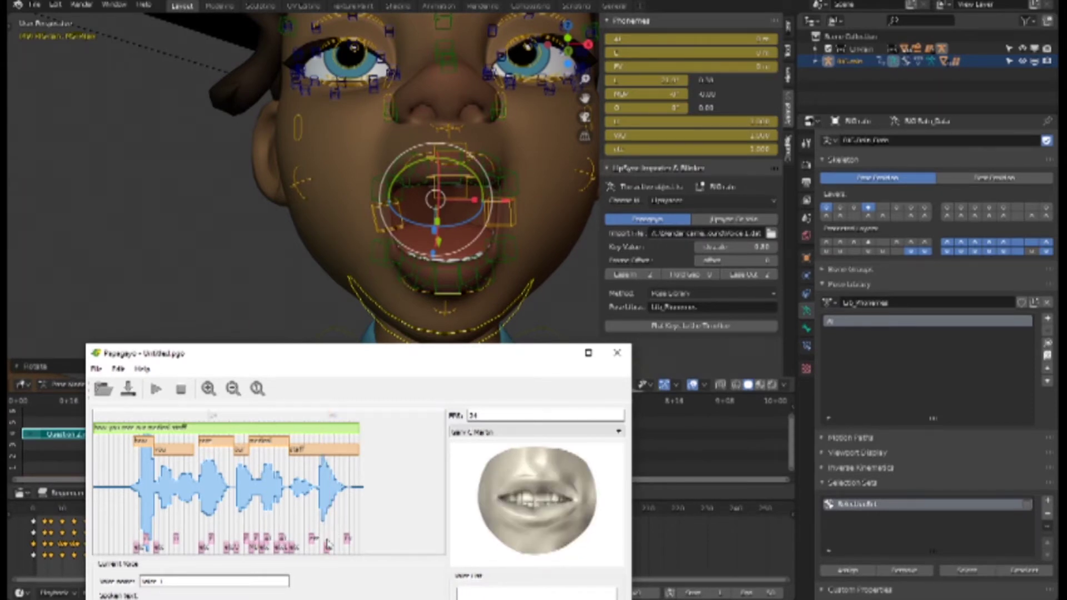
left_click(328, 544)
left_click(328, 544)
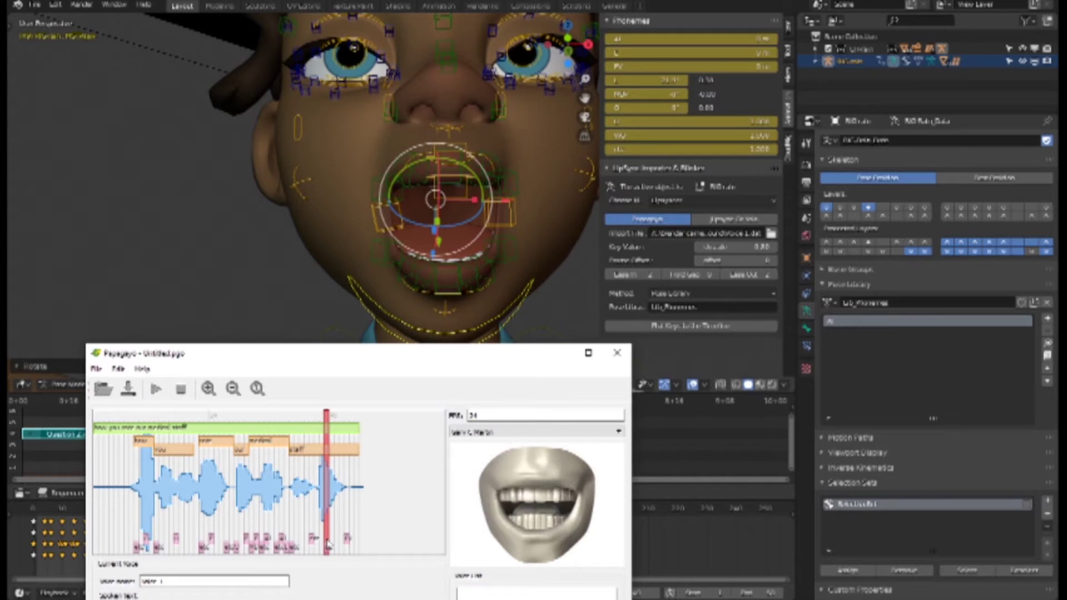
left_click(328, 544)
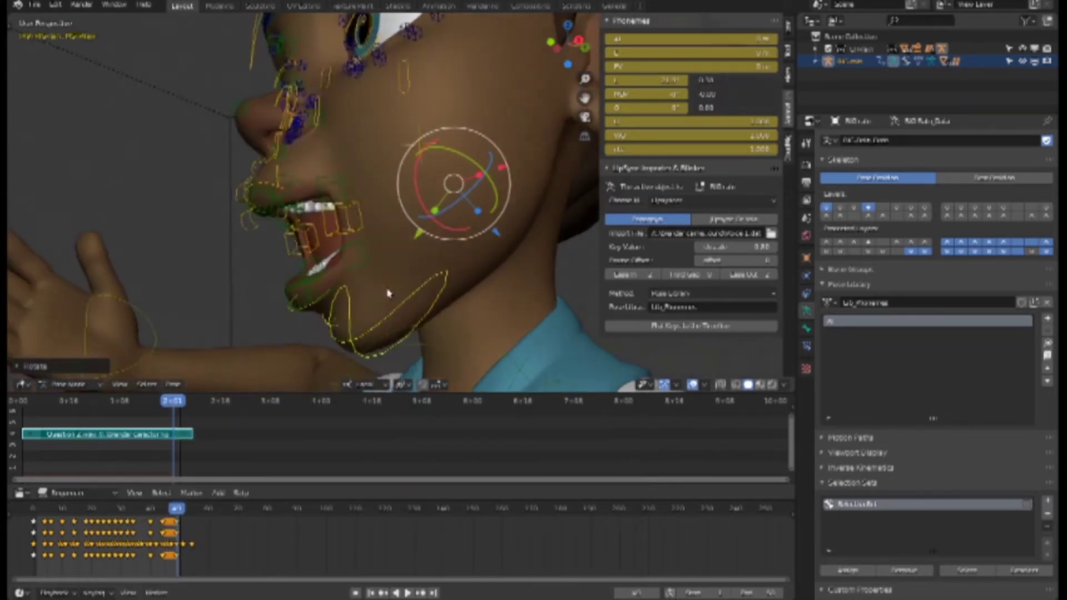
Select a mouth control bone and shift it slightly along its Y axis
middle_click_drag(388, 293, 351, 267)
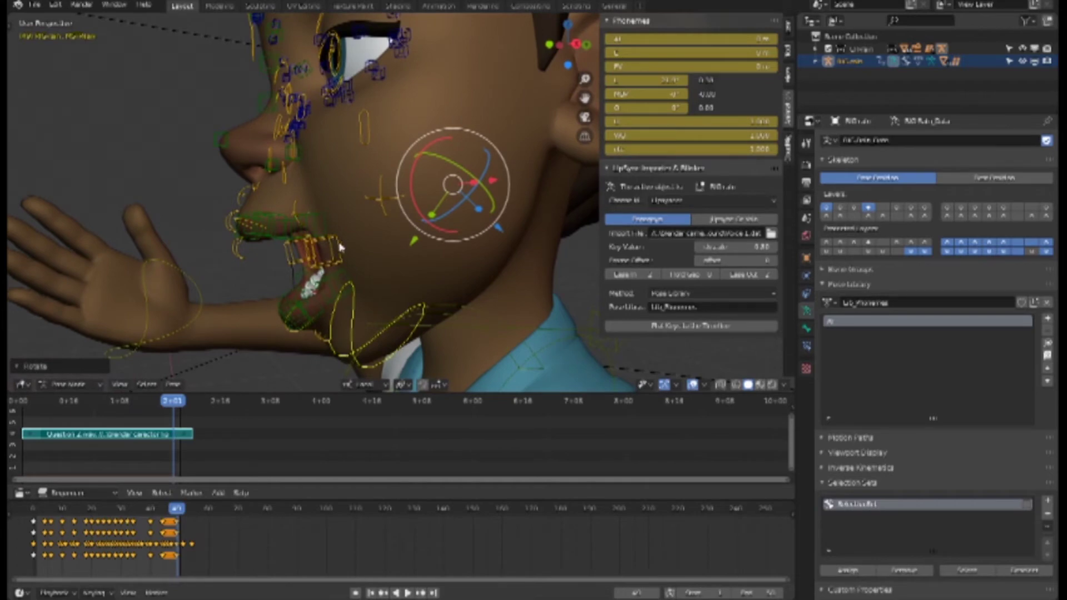
left_click(336, 241)
mouse_move(336, 241)
middle_mouse_down()
mouse_move(455, 262)
mouse_move(550, 299)
middle_mouse_up()
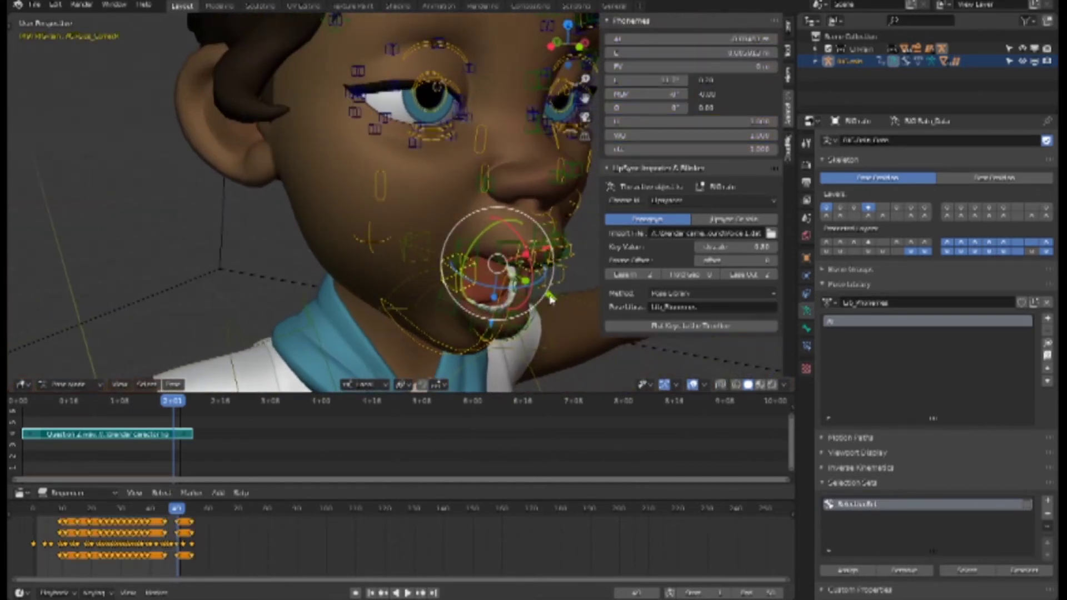
left_click_drag(550, 299, 549, 316)
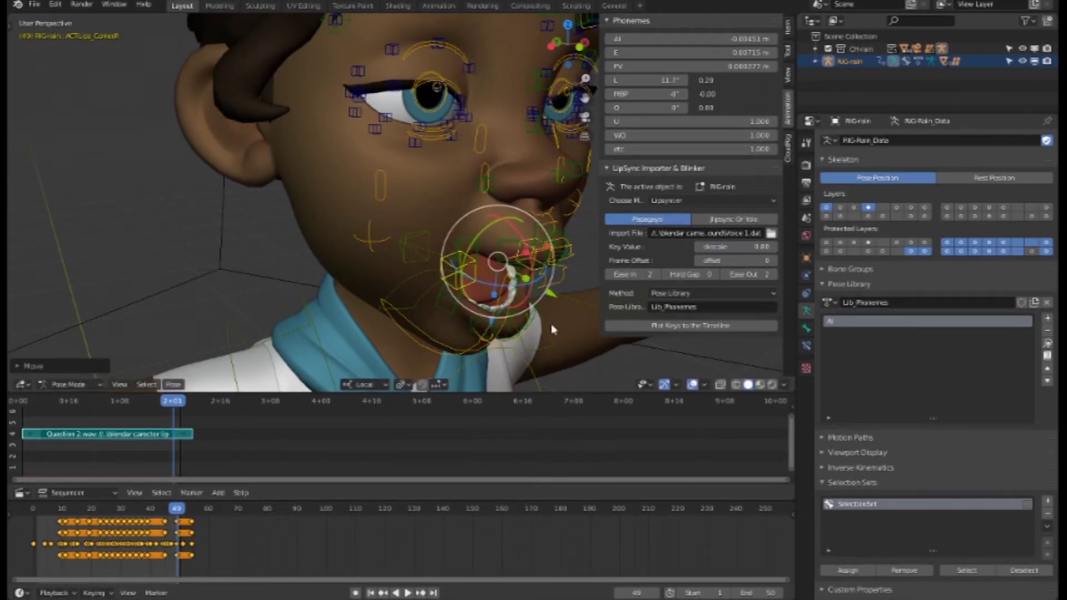
key("g")
key("y")
key("y")
left_click(545, 298)
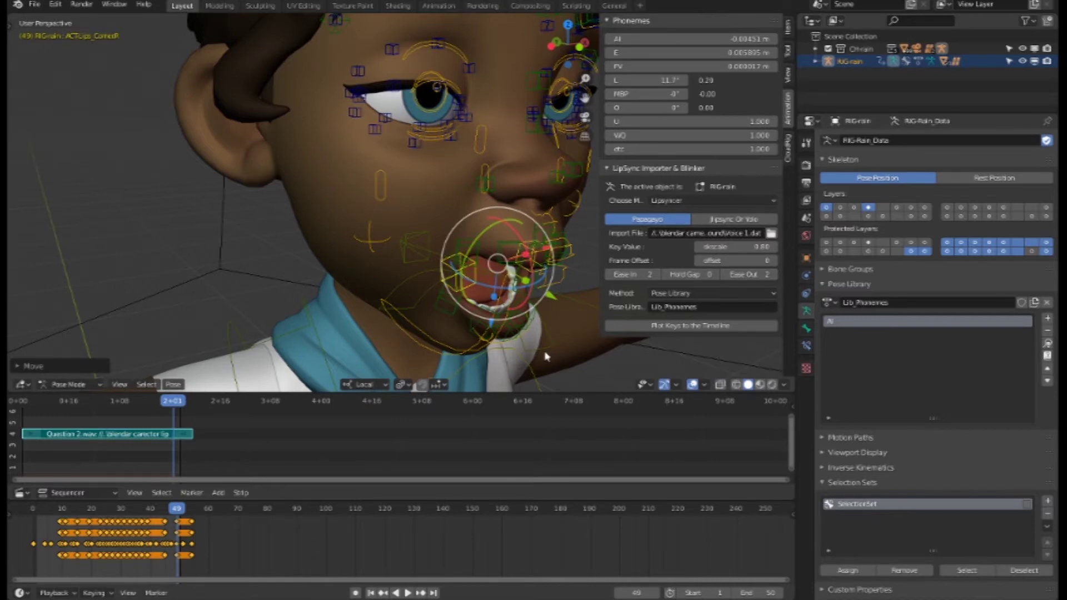
Move the jaw down in profile view so the mouth hangs open, rechecking Papagayo's reference
middle_click_drag(546, 357, 236, 274)
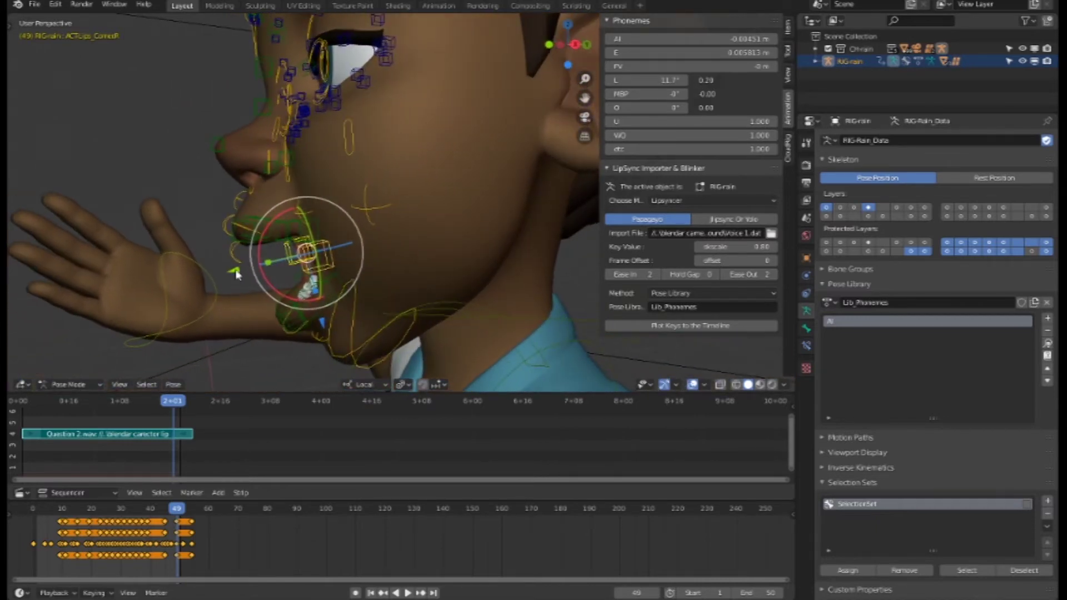
key("g")
left_click(240, 272)
mouse_move(240, 271)
middle_mouse_down()
mouse_move(510, 310)
mouse_move(542, 288)
middle_mouse_up()
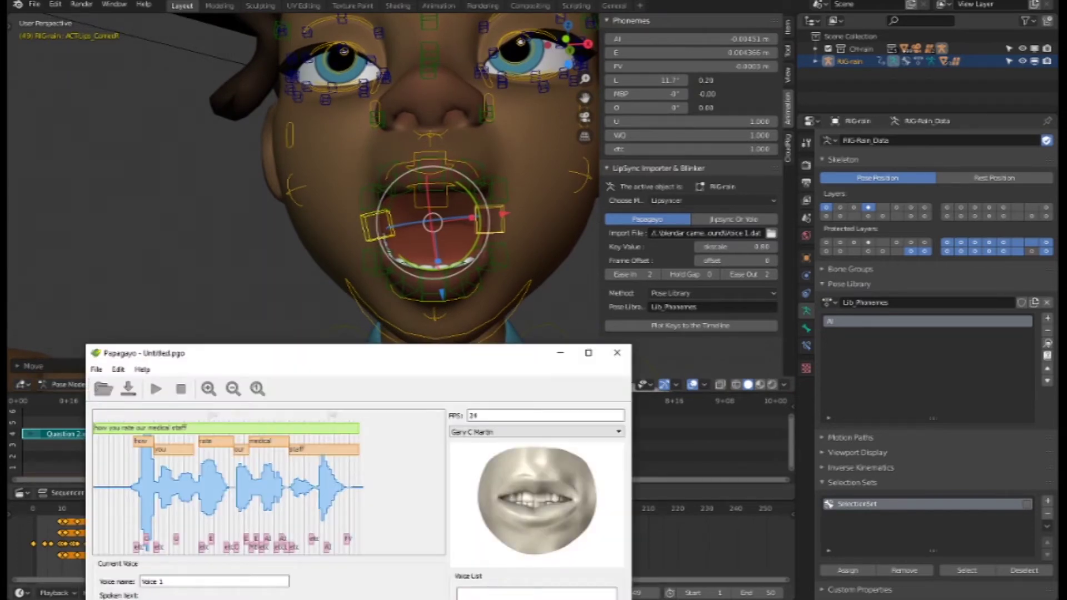
left_click(327, 506)
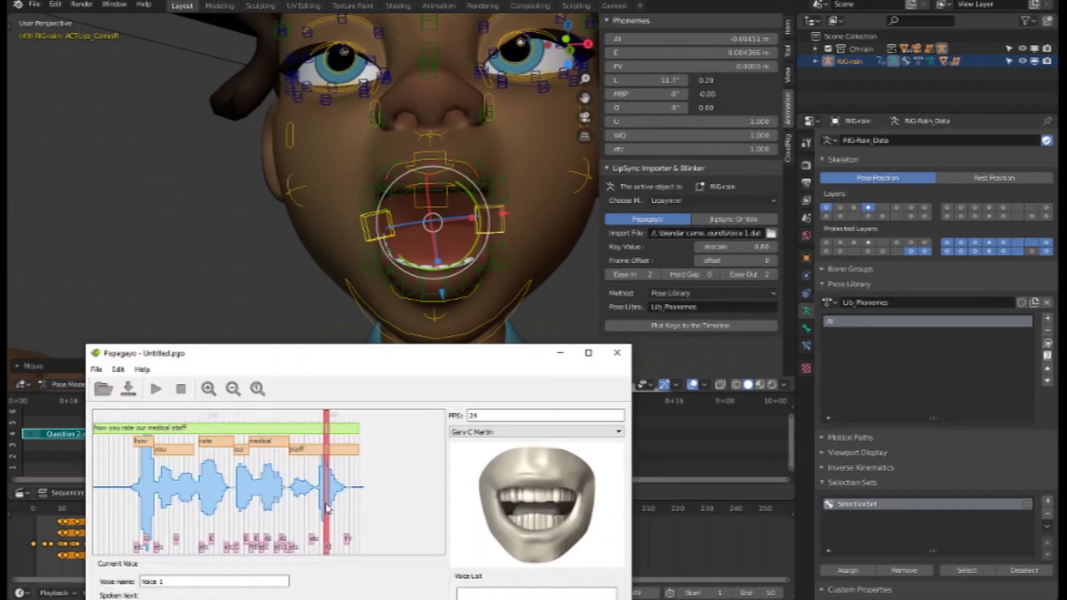
left_click(327, 510)
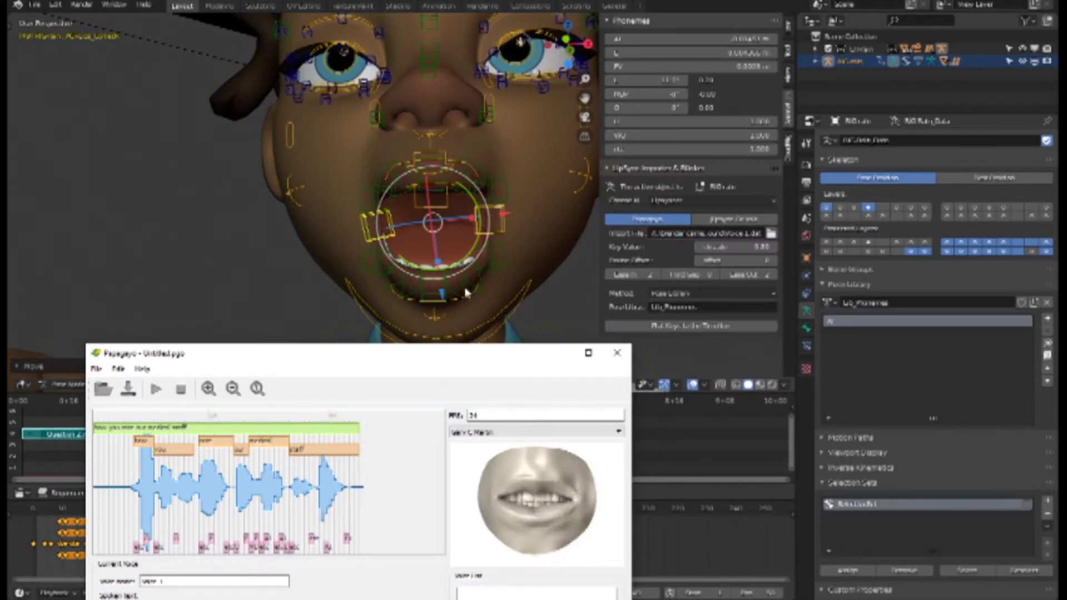
left_click(427, 300)
left_click(430, 297)
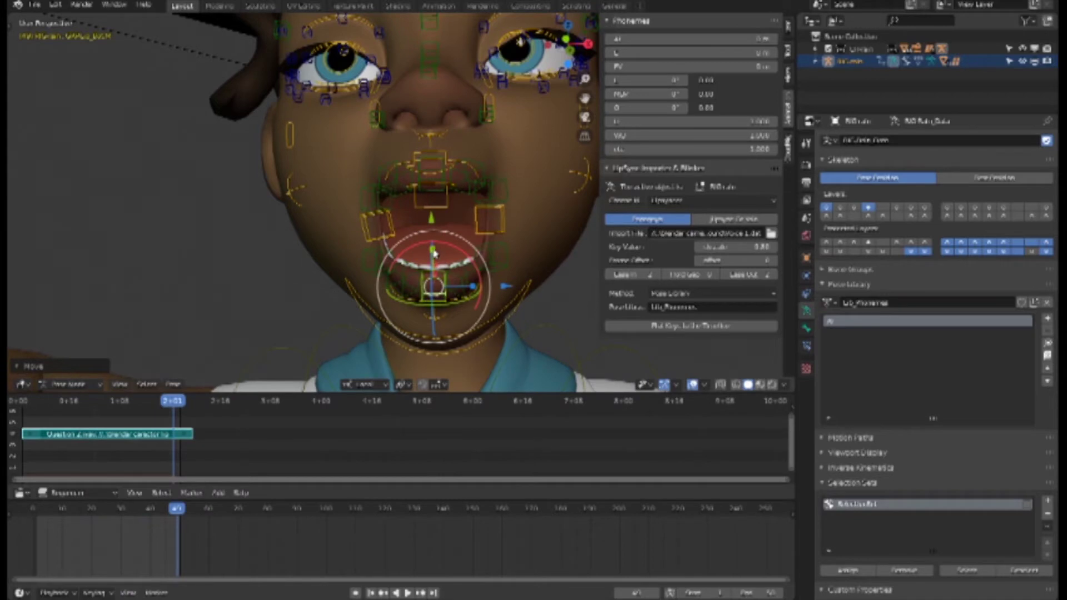
Cancel a vertical jaw move and recheck Papagayo's mouth reference near the clip's end
key("g")
key("z")
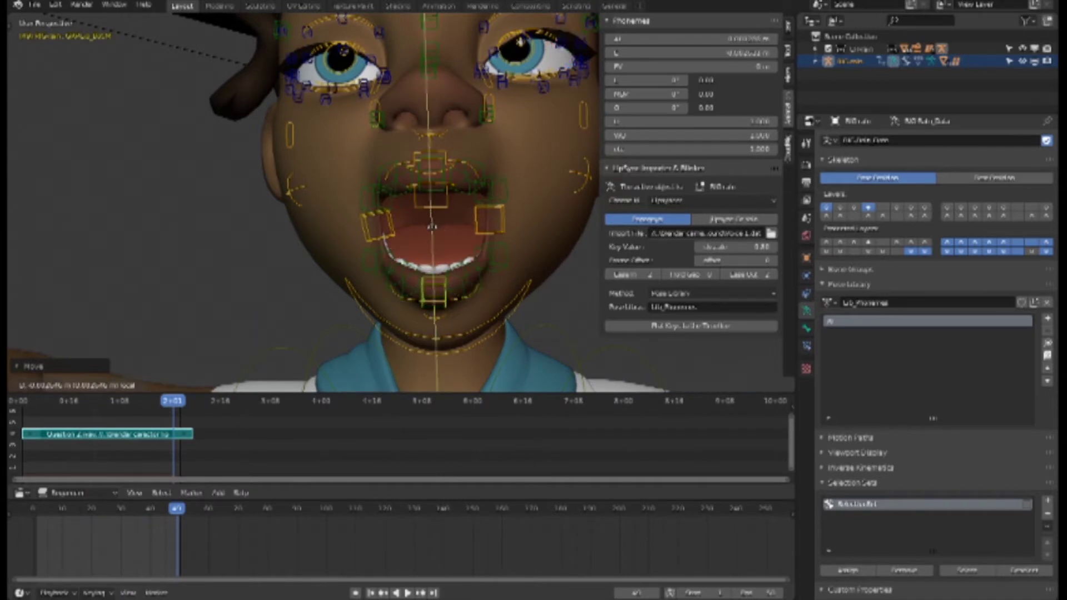
key("Escape")
key("alt+Tab")
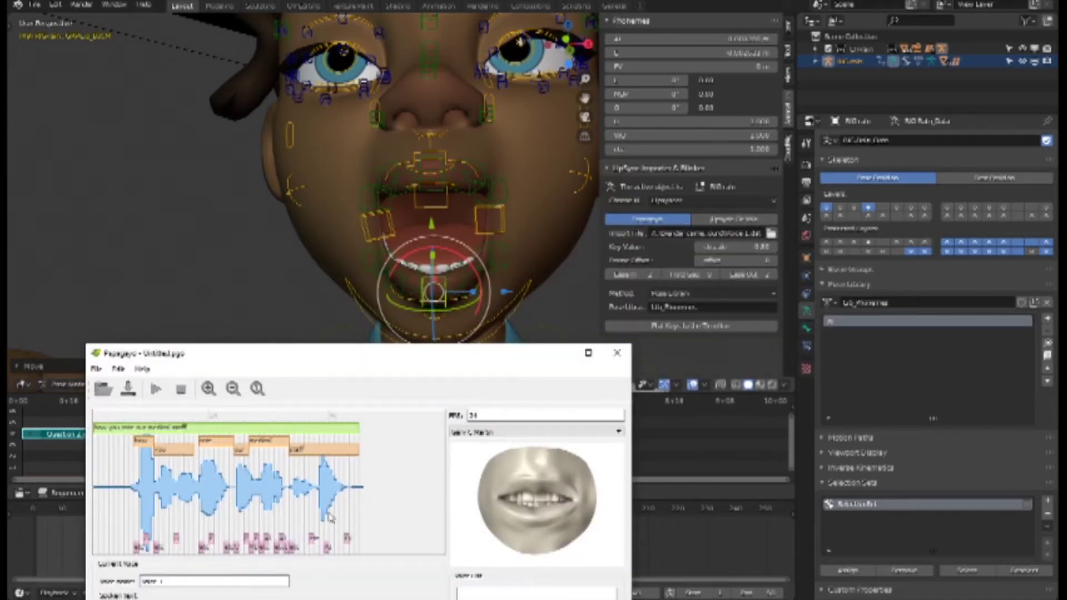
left_click(328, 517)
left_click(560, 352)
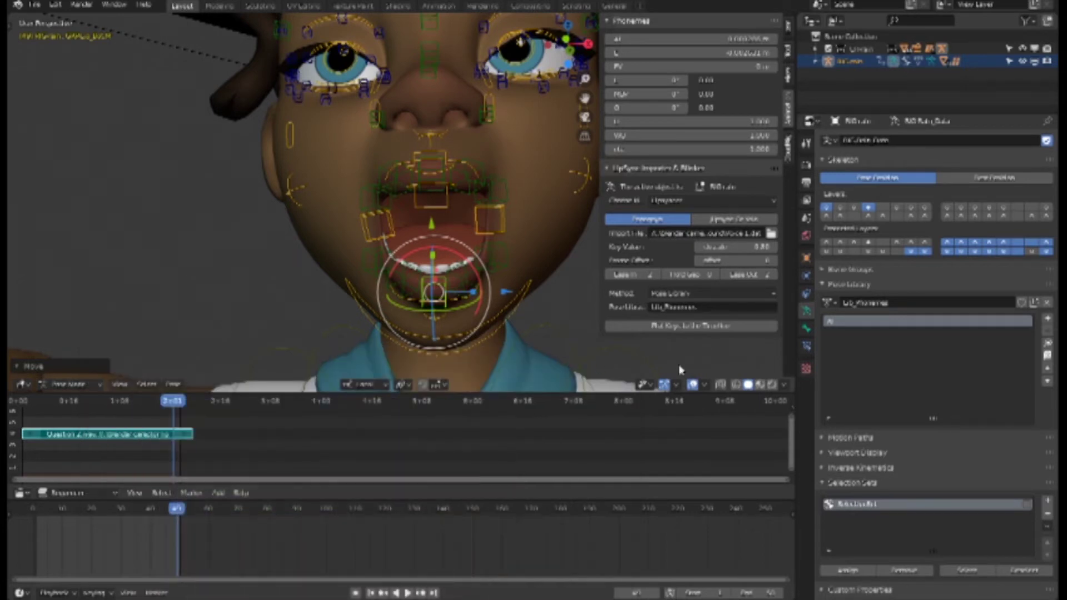
Store the open-mouth pose as a second Lib_Phonemes entry and clear its A.001 name
left_click(1049, 319)
mouse_move(992, 343)
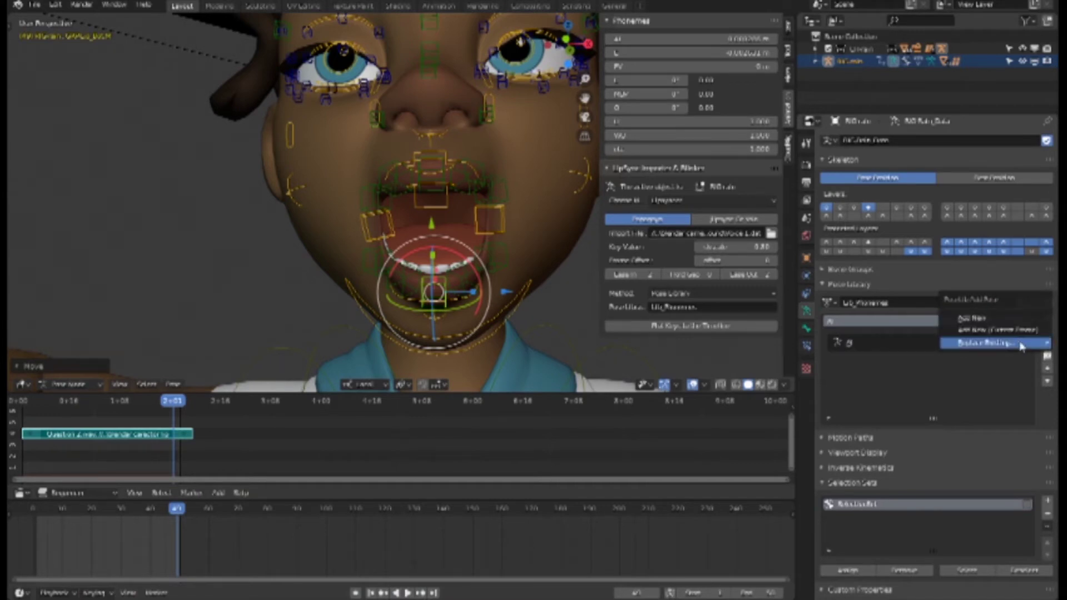
left_click(893, 347)
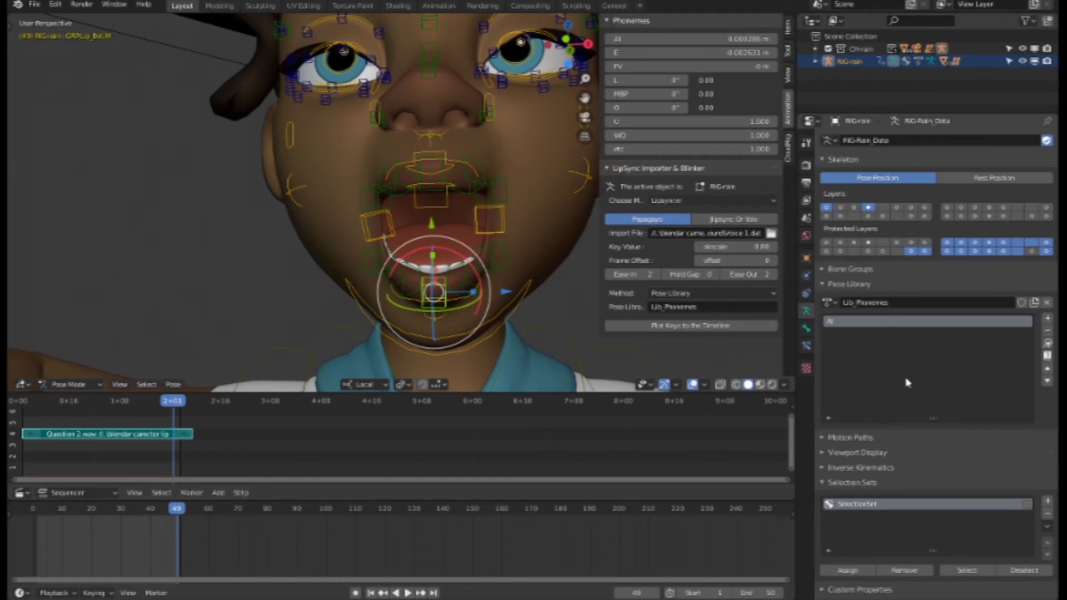
left_click(1048, 320)
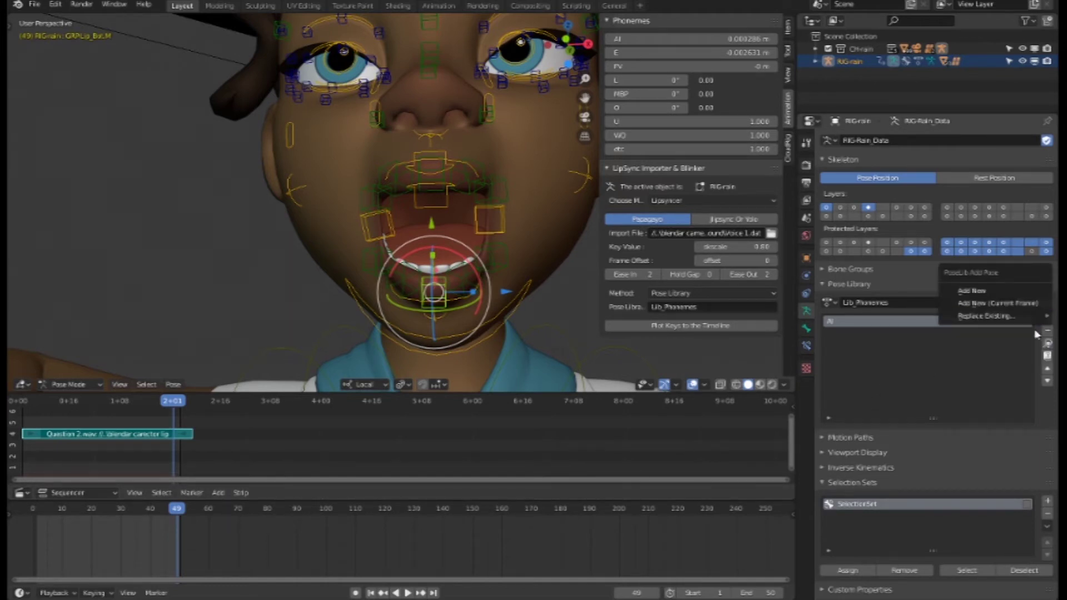
mouse_move(992, 315)
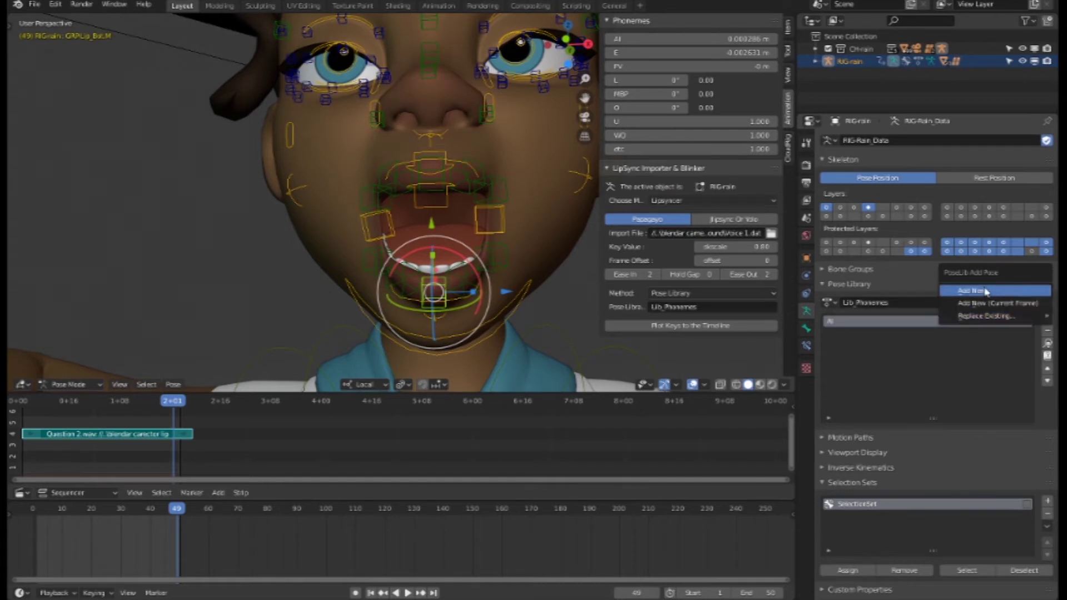
left_click(985, 291)
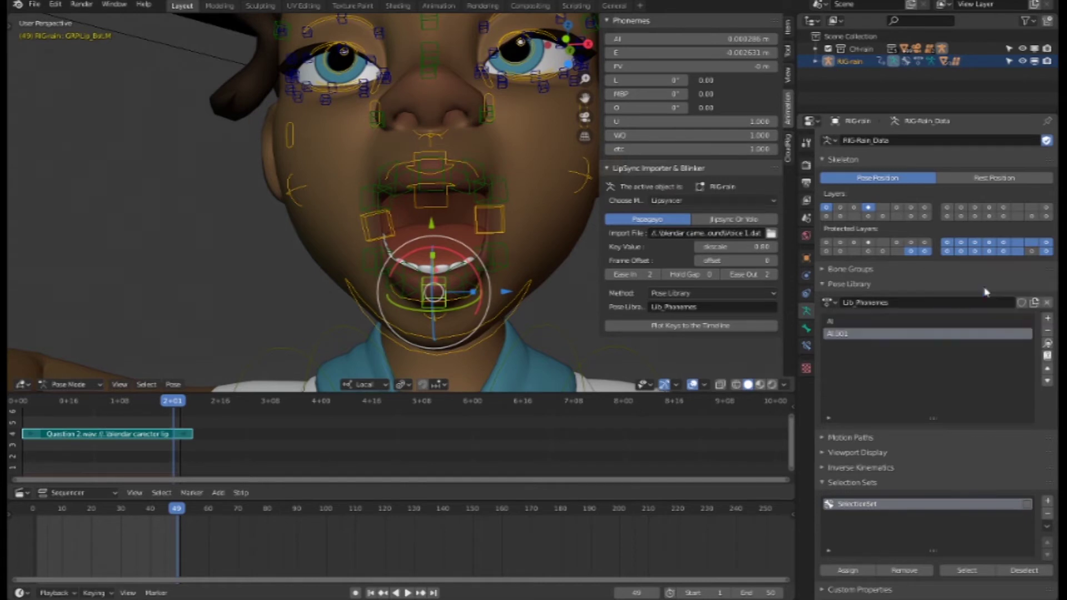
double_click(859, 335)
key("BackSpace")
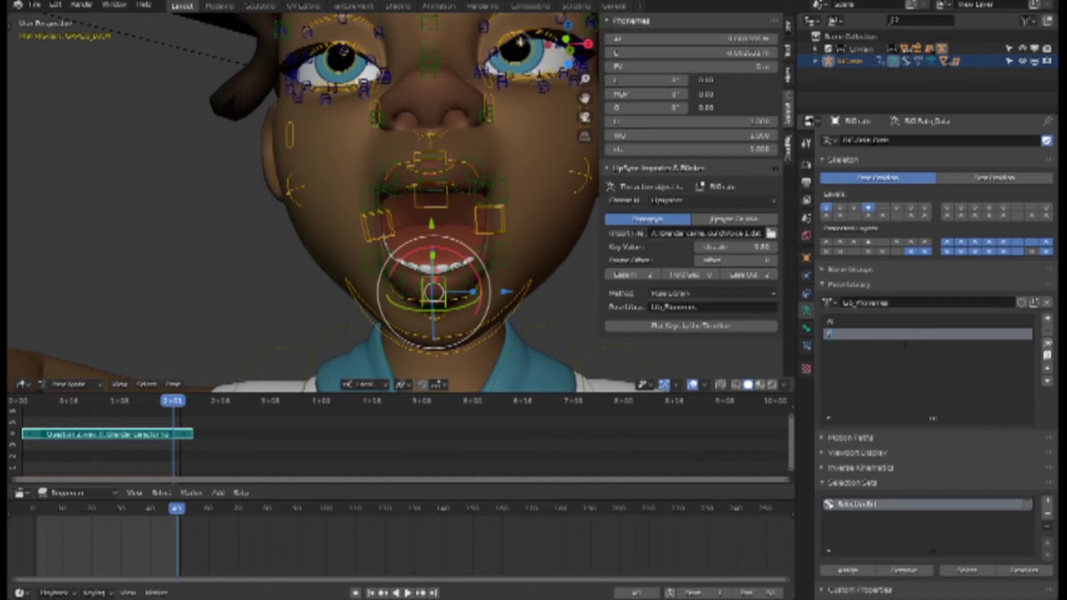
key("alt+Tab")
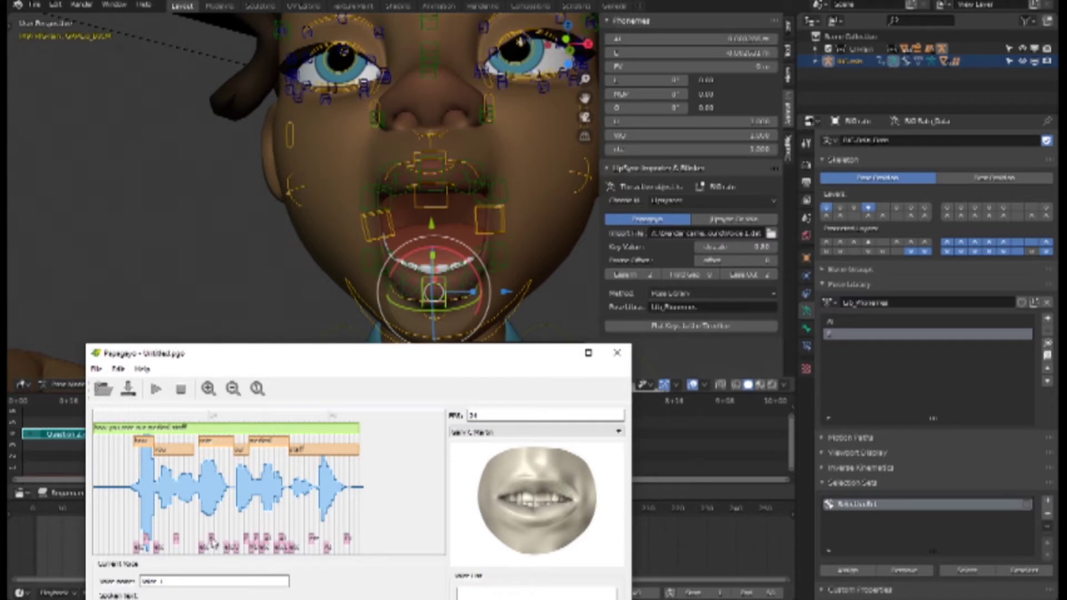
Scrub Papagayo around the word 'rate' to compare the toothy open-grin mouth, then hide it
left_click_drag(216, 525, 213, 512)
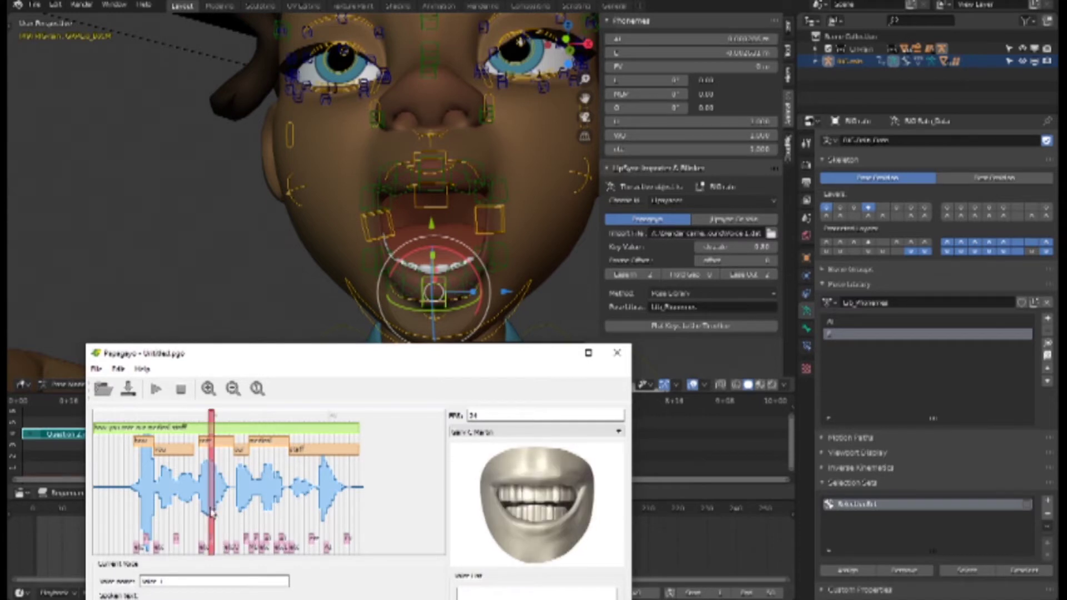
left_click(212, 512)
left_click(213, 512)
left_click(213, 512)
left_click(327, 542)
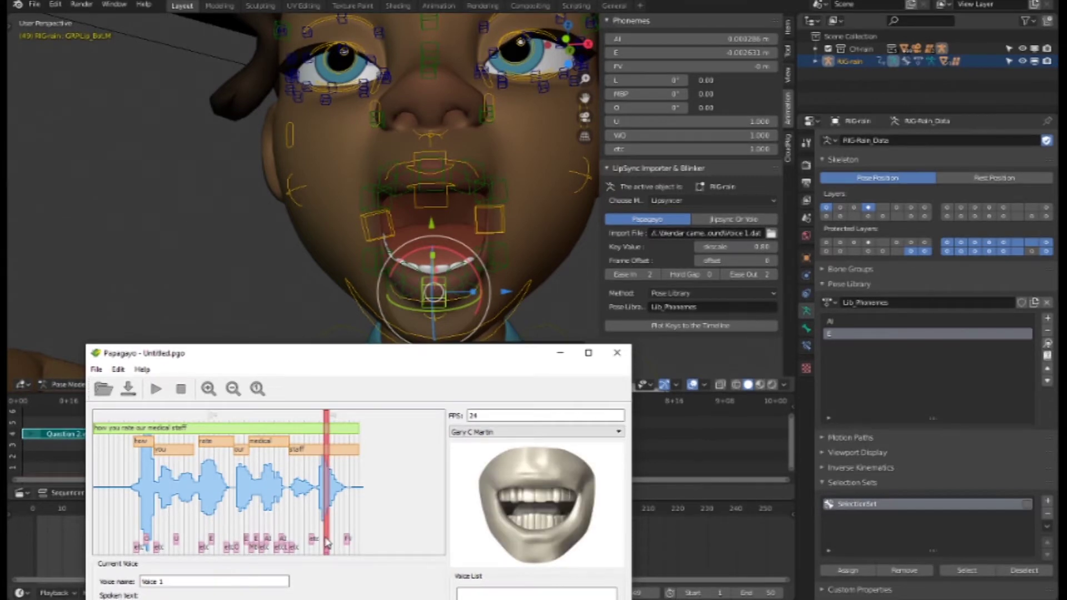
left_click(213, 523)
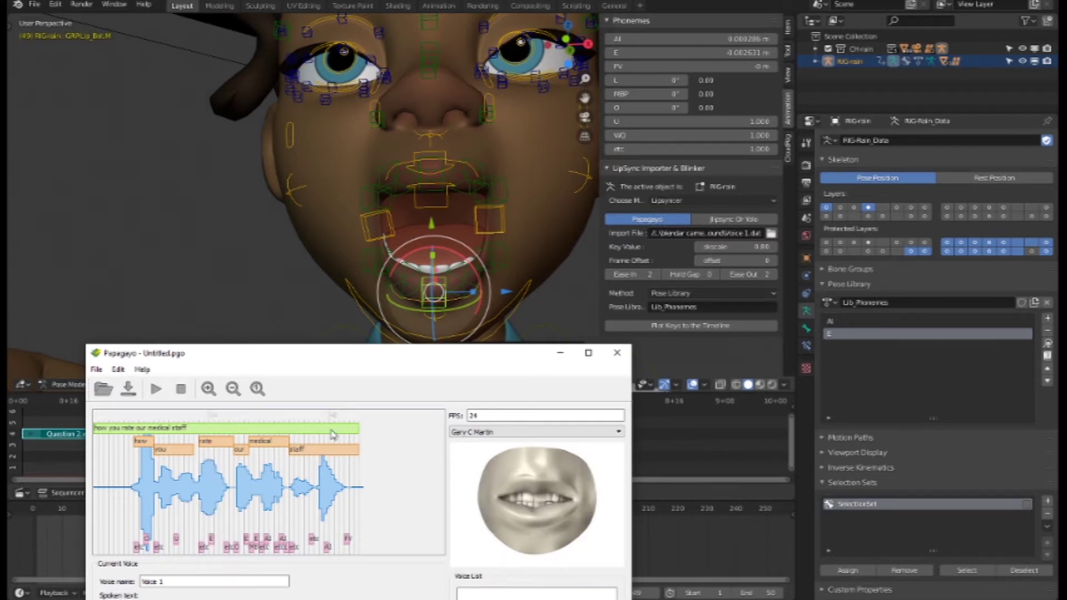
left_click(445, 341)
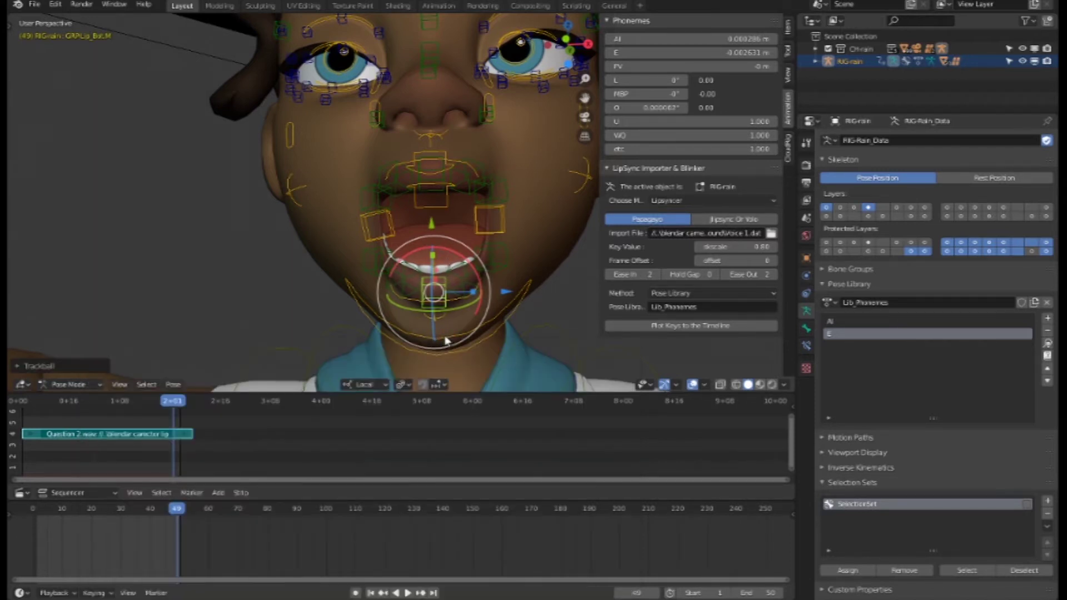
Drop and tilt the jaw into a partly open mouth, checking side and front views and Papagayo's grin
left_click_drag(447, 342, 456, 356)
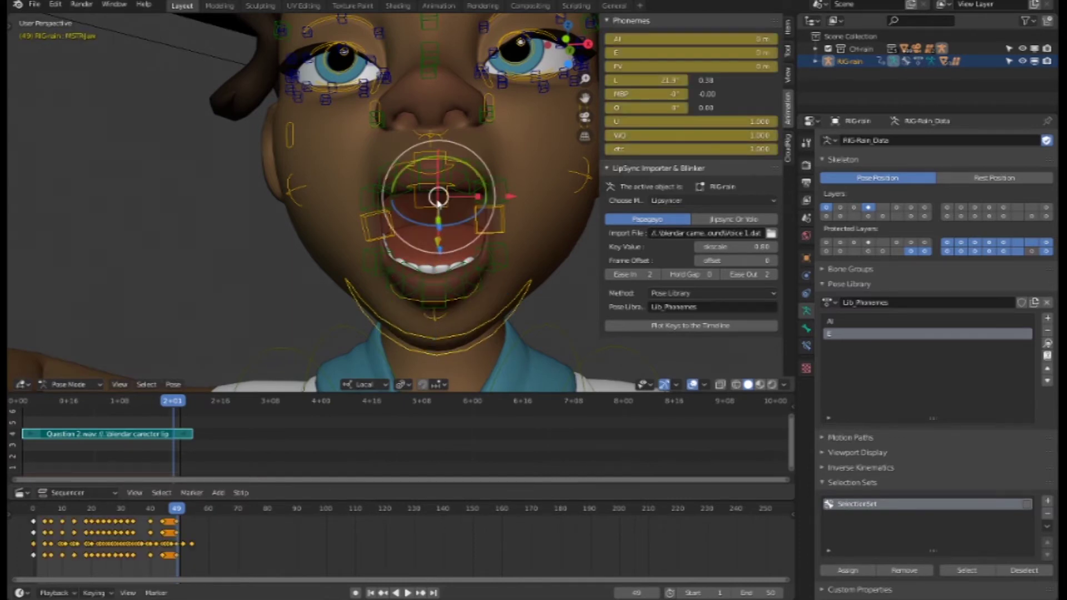
left_click_drag(437, 198, 435, 185)
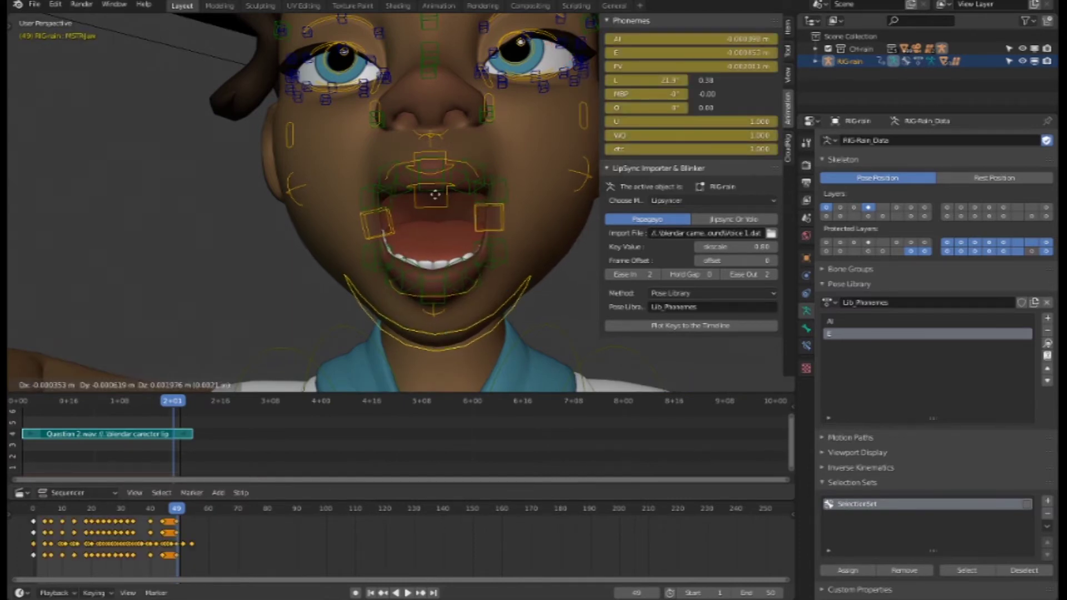
middle_click_drag(498, 278, 418, 297)
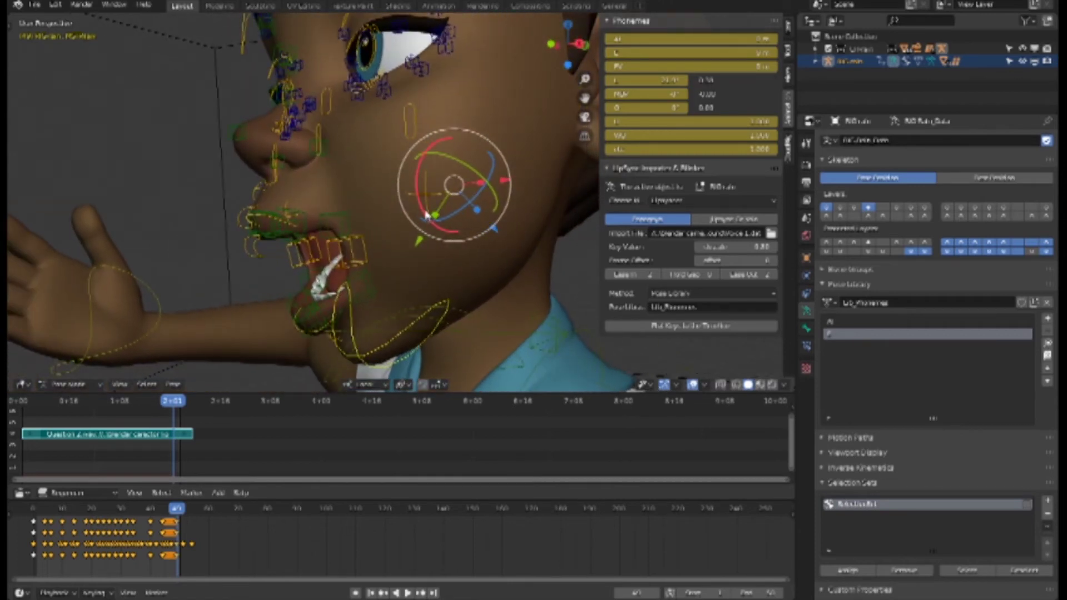
left_click_drag(424, 216, 423, 206)
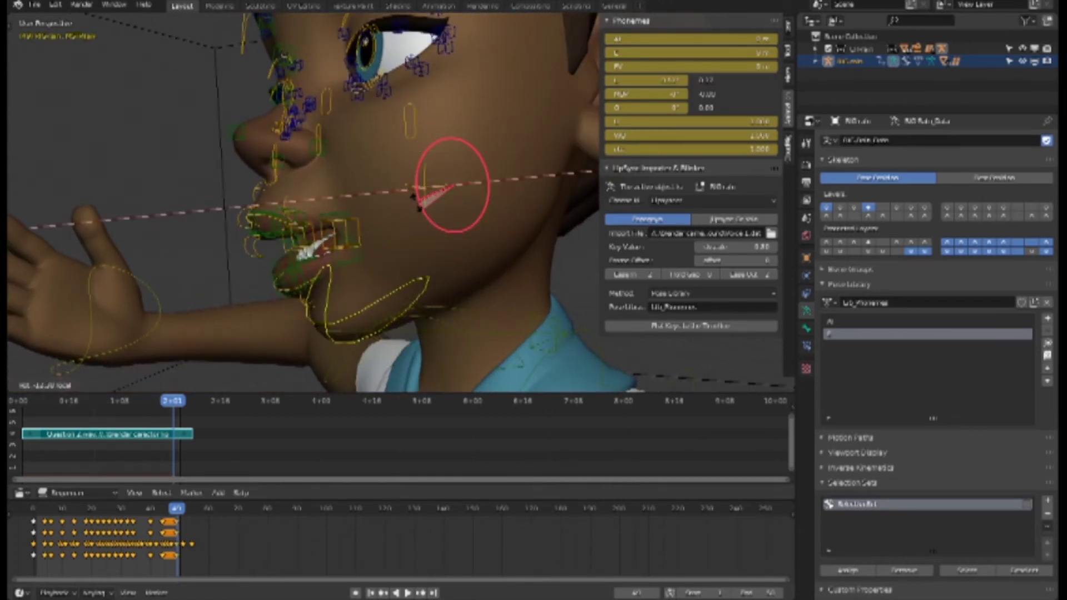
left_click_drag(422, 207, 421, 211)
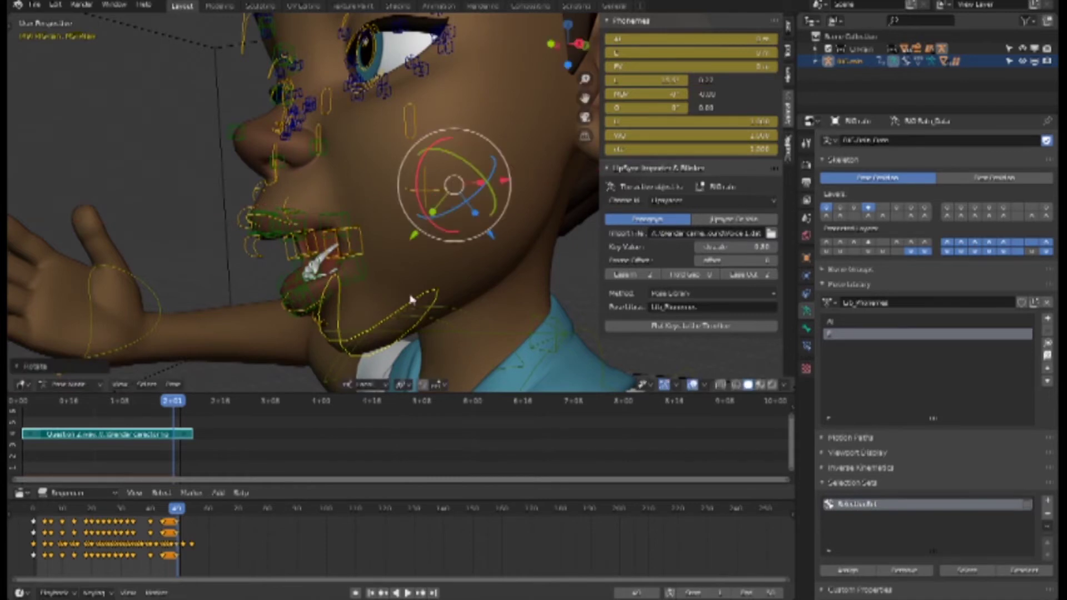
middle_click_drag(406, 298, 496, 298)
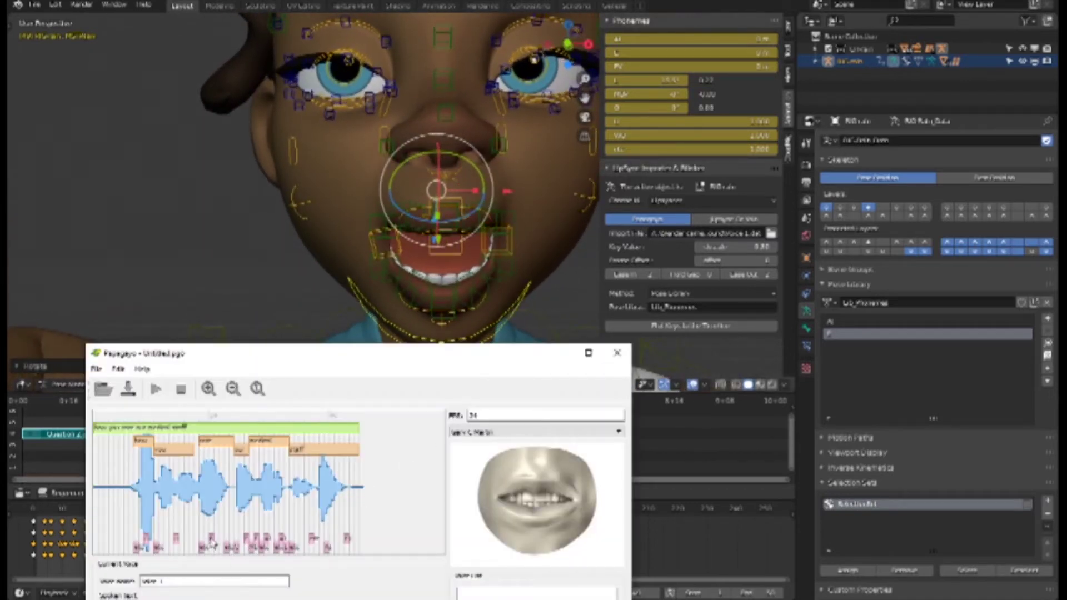
left_click(211, 497)
mouse_move(311, 289)
middle_mouse_down()
mouse_move(365, 303)
mouse_move(528, 301)
mouse_move(401, 281)
mouse_move(516, 275)
middle_mouse_up()
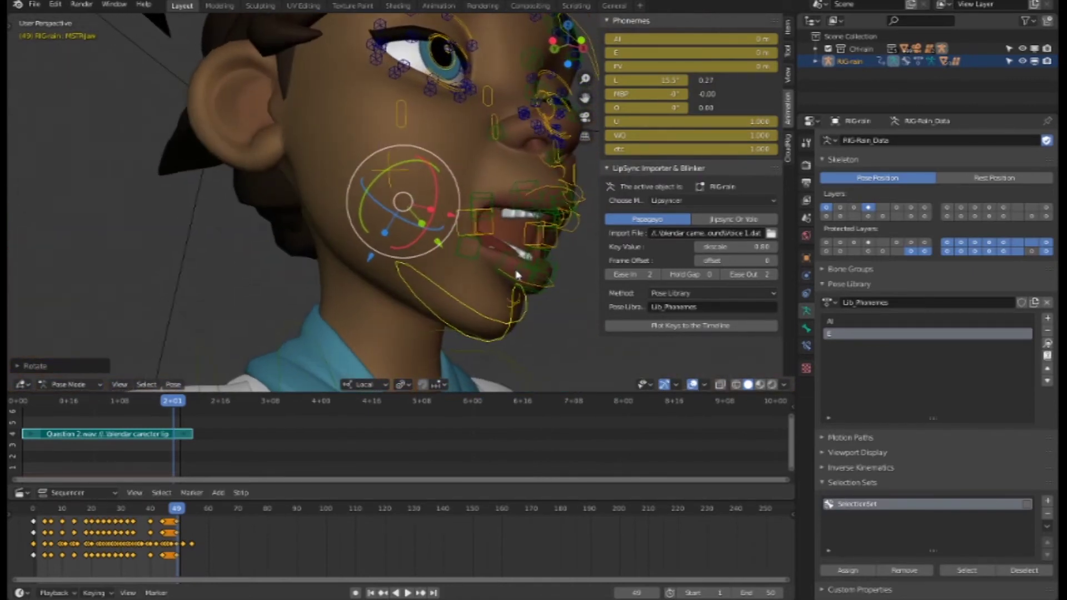
Move the upper right lip and lower lip controls along their local Z axis
left_click(491, 205)
key("g")
key("z")
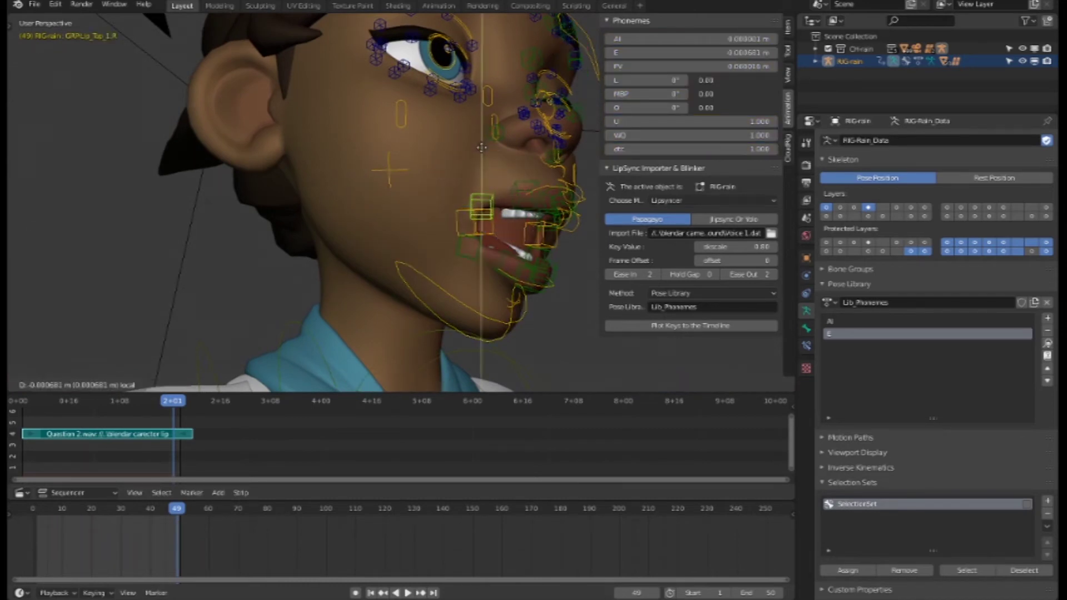
left_click(480, 154)
left_click(498, 183)
left_click(412, 286)
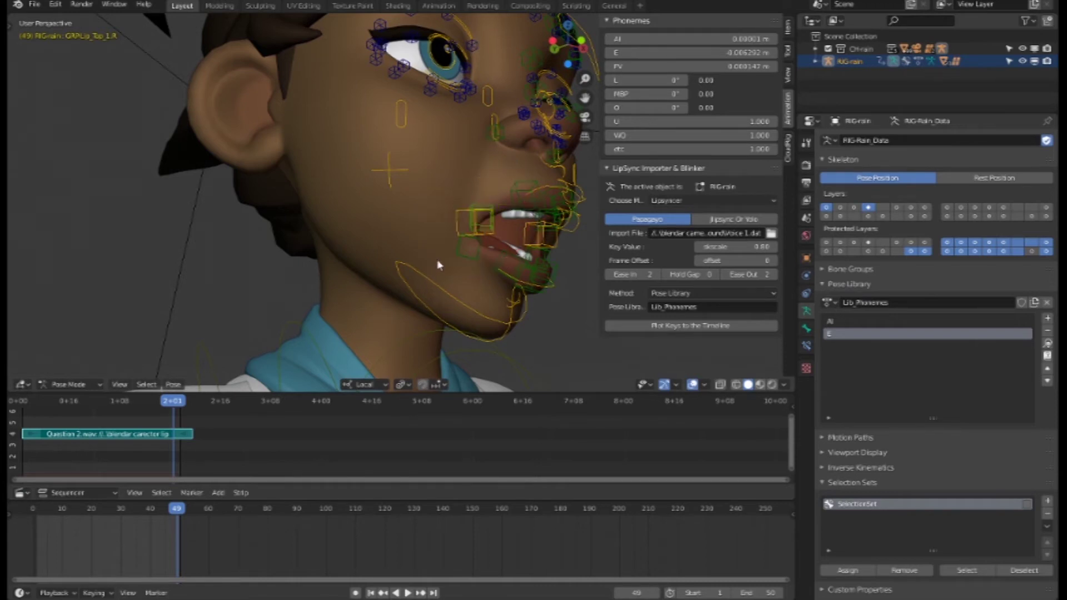
left_click(466, 250)
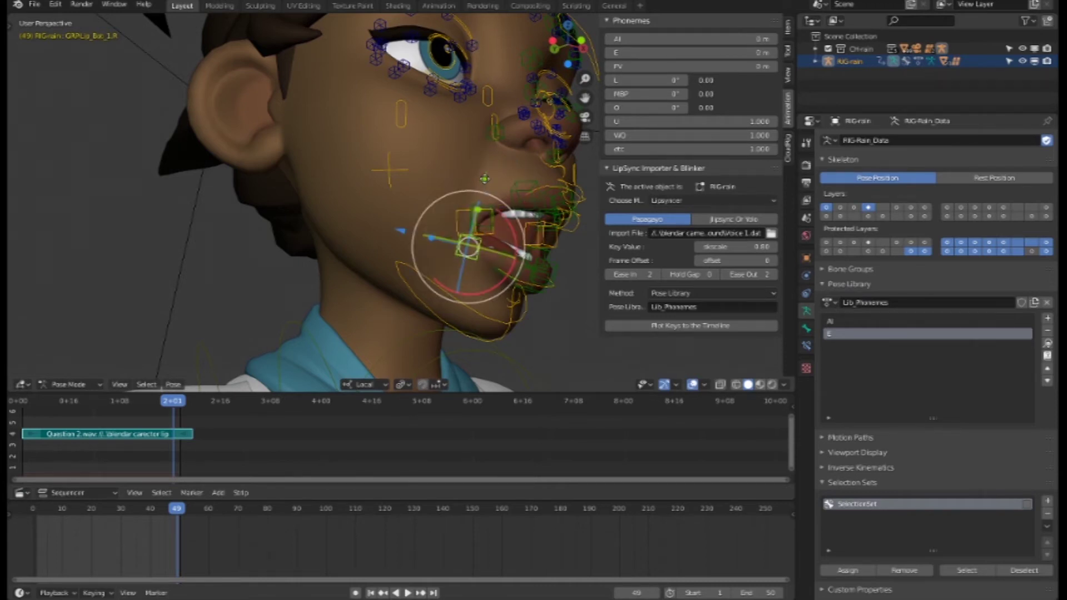
key("g")
key("z")
left_click(484, 174)
mouse_move(484, 174)
middle_mouse_down()
mouse_move(414, 292)
mouse_move(382, 274)
middle_mouse_up()
Reposition a mouth-corner control and move the jaw down to open the mouth
left_click(382, 225)
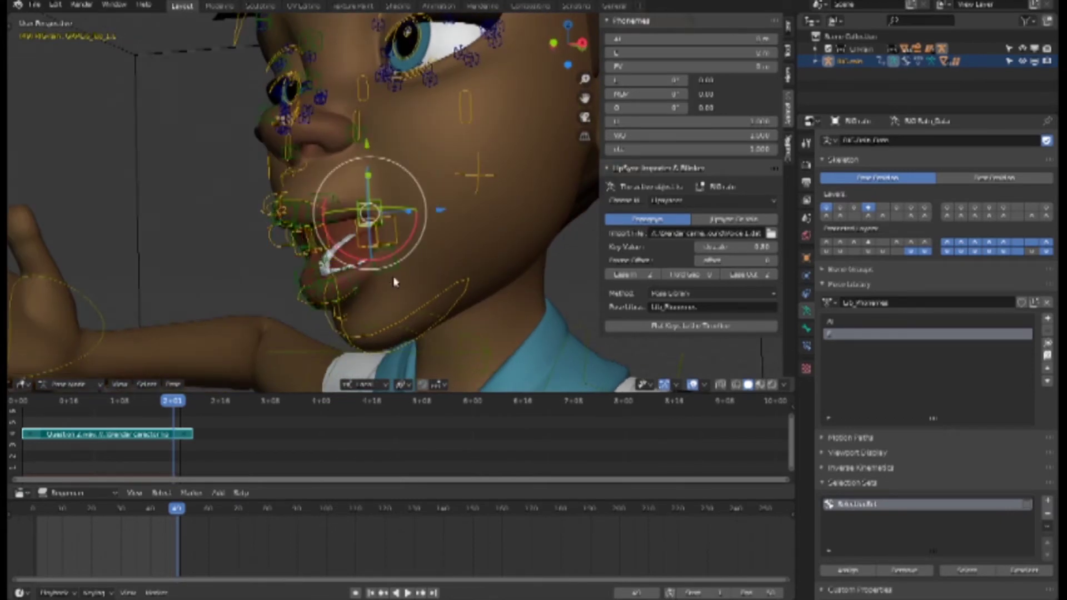
key("g")
key("z")
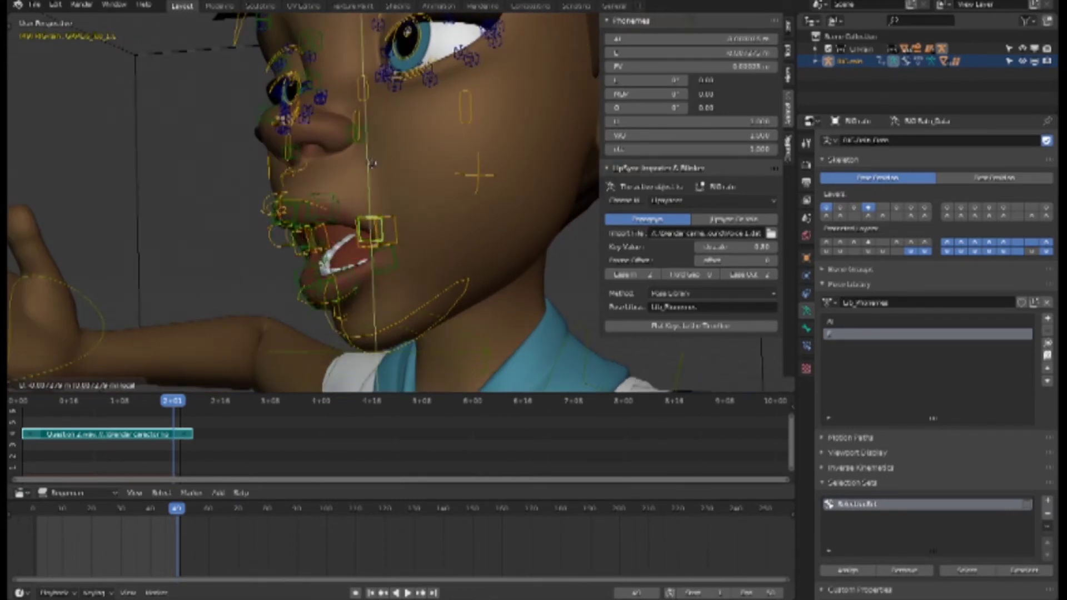
left_click(370, 162)
left_click_drag(390, 277, 402, 272)
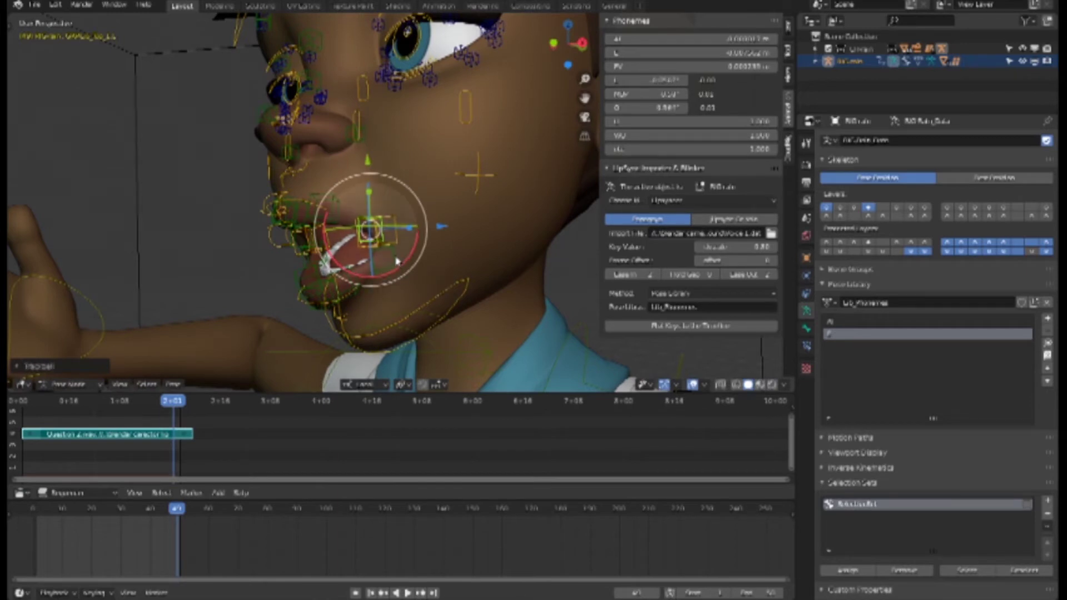
left_click(400, 275)
left_click(397, 271)
key("g")
left_click(397, 289)
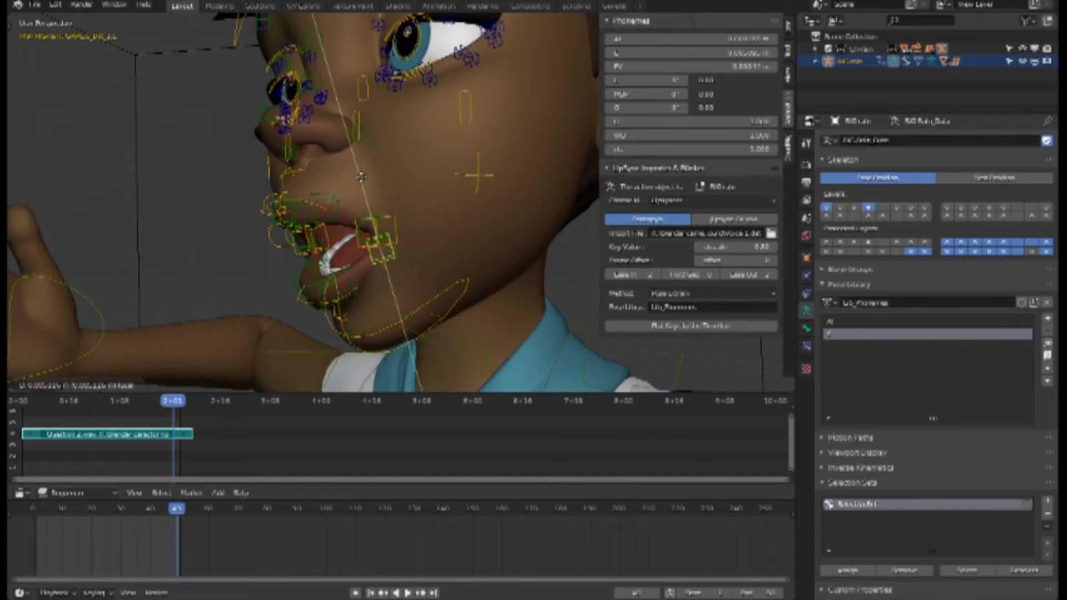
key("KP_1")
middle_click_drag(499, 294, 517, 286)
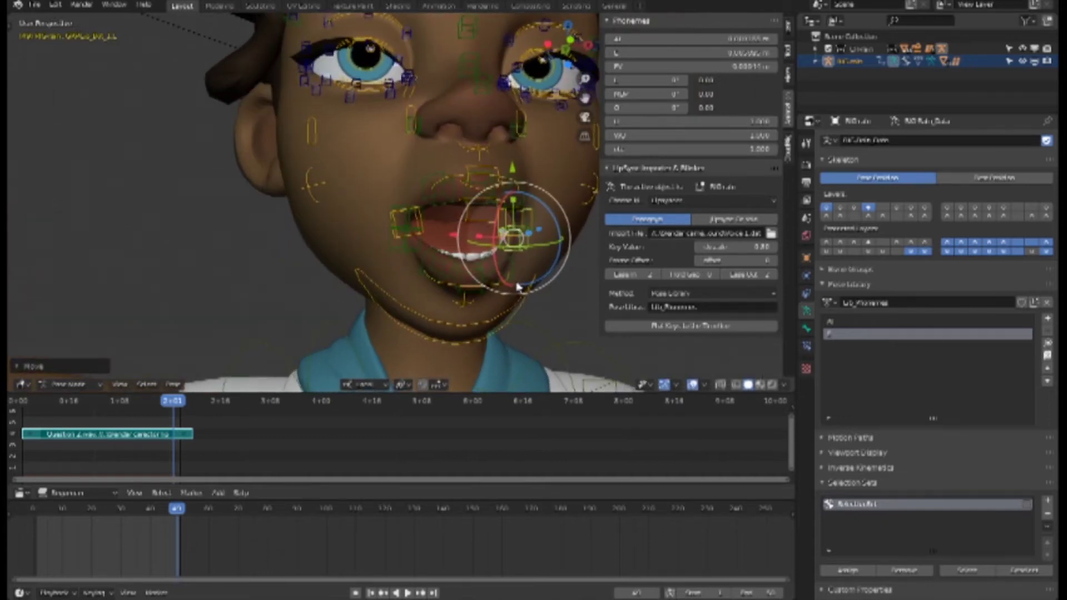
Raise both upper lip controls together along Z
left_click(441, 197)
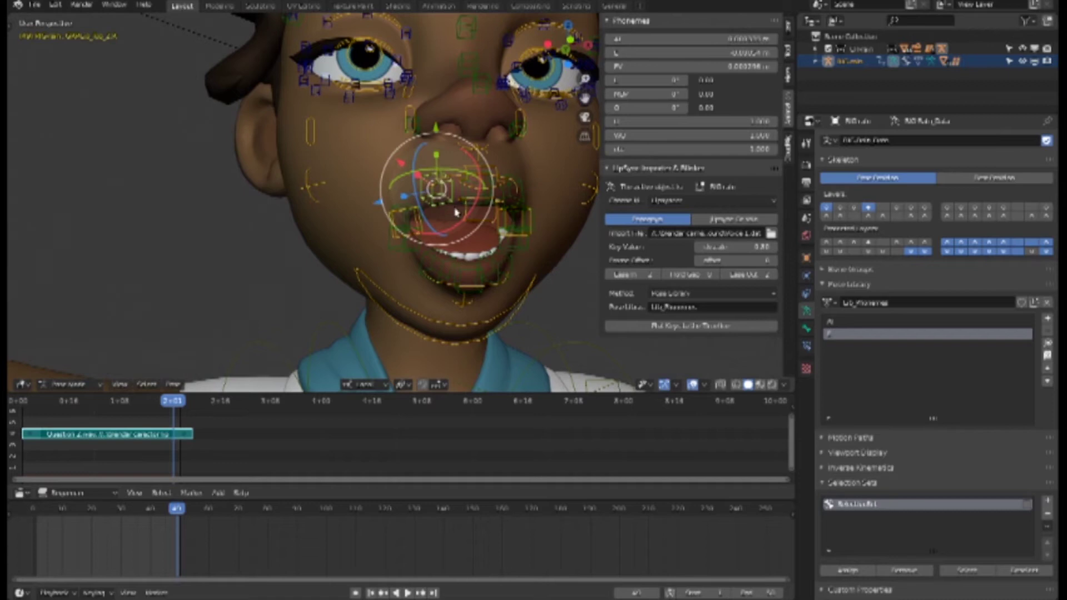
left_click(523, 204)
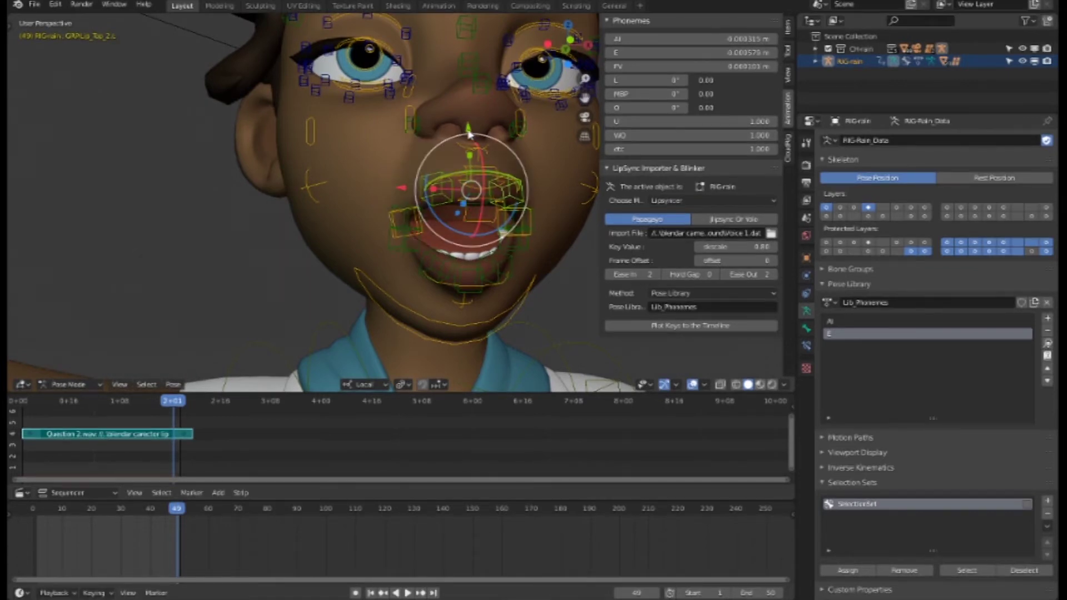
key("g")
key("z")
key("z")
left_click(467, 159)
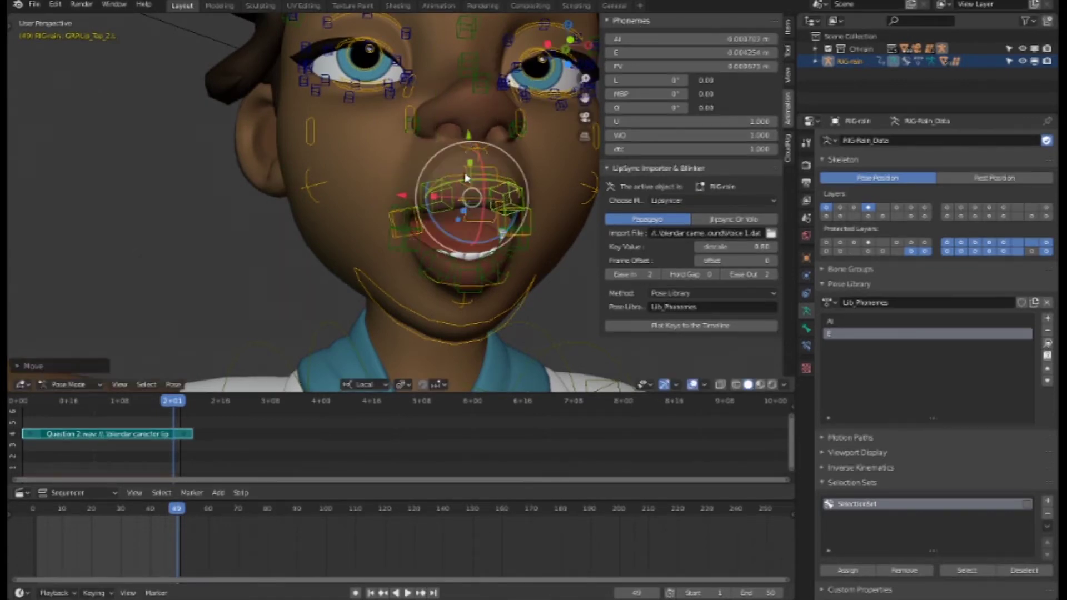
Reshape the left, right and inner lower lip controls, then view the face from her left side
left_click(429, 261)
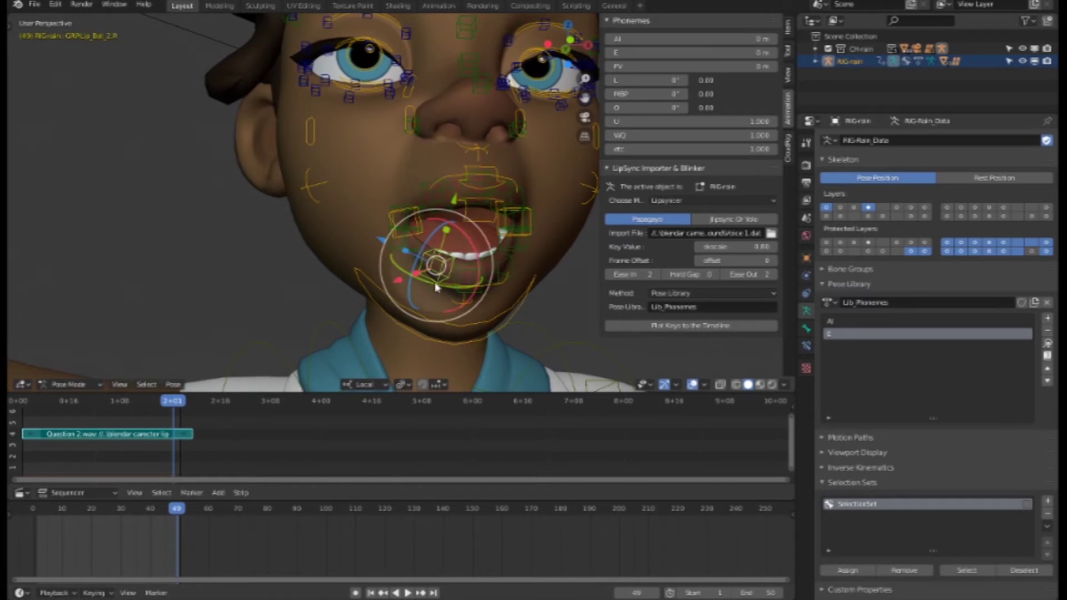
left_click(507, 266)
key("g")
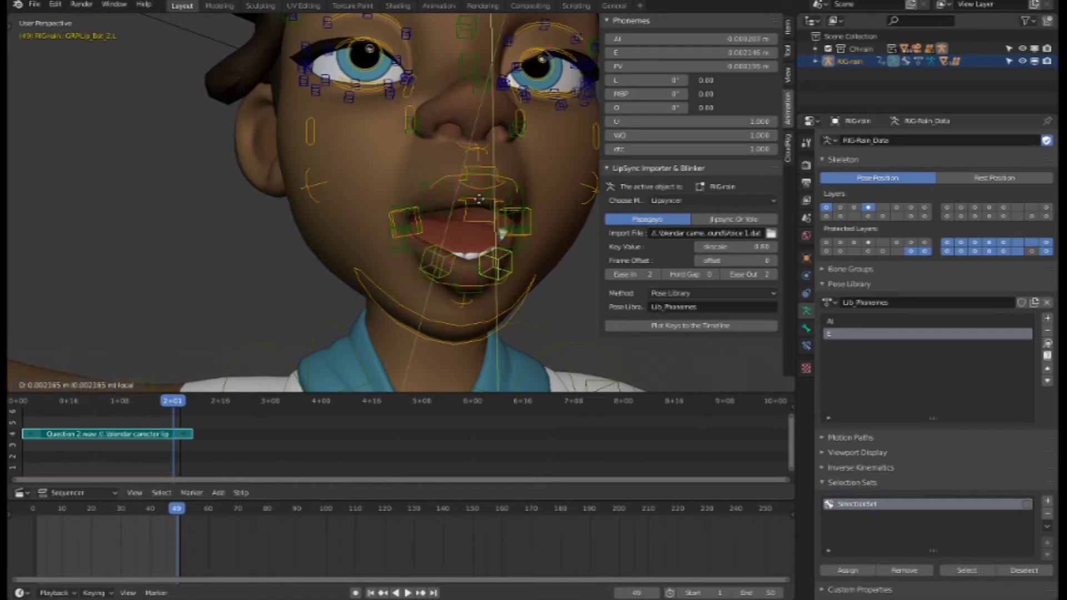
left_click(480, 206)
left_click(501, 262)
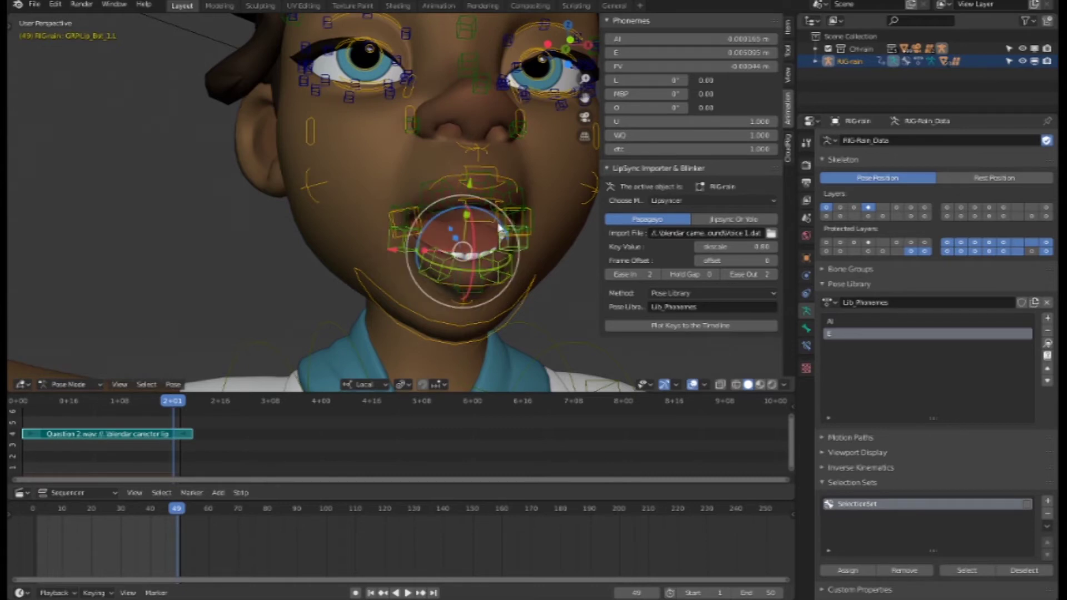
key("g")
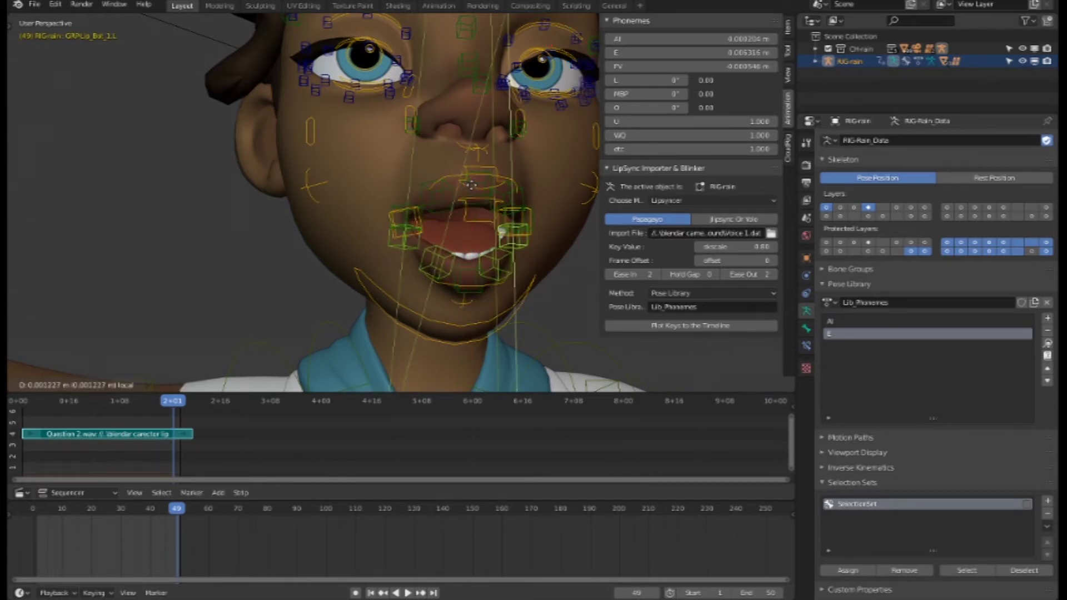
left_click(464, 210)
middle_click_drag(465, 210, 416, 267)
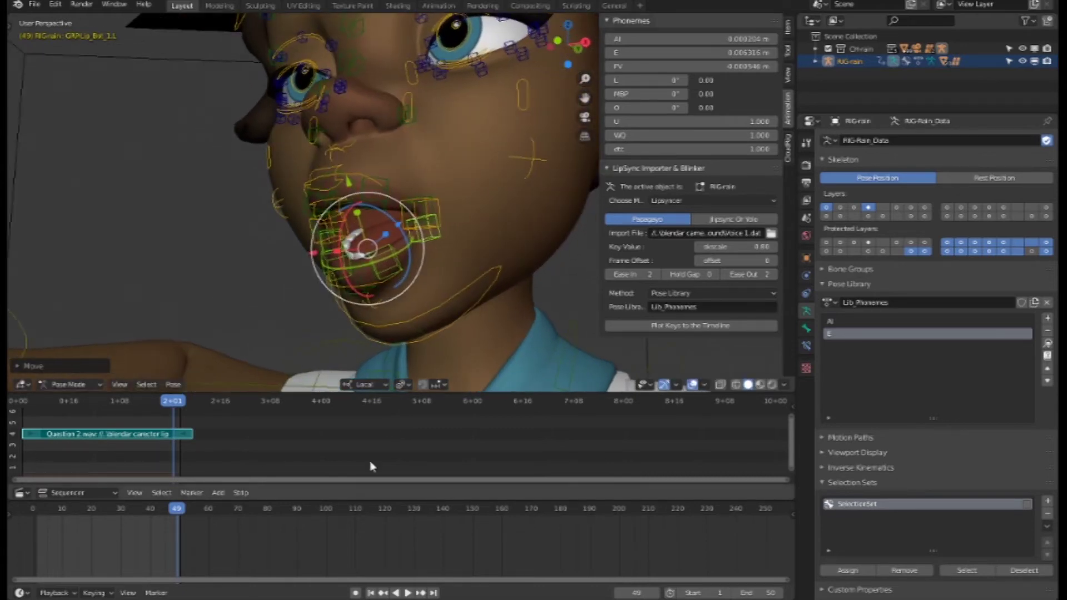
key("alt+Tab")
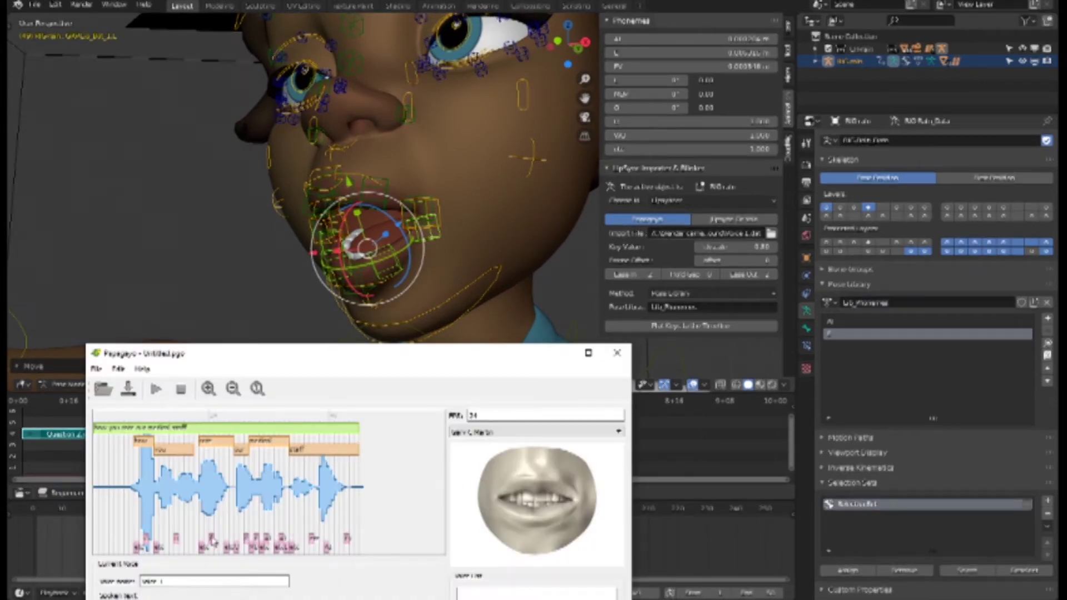
Preview a phoneme in Papagayo, then pull one mouth corner outward along X and raise it
left_click(215, 507)
left_click_drag(216, 507, 211, 506)
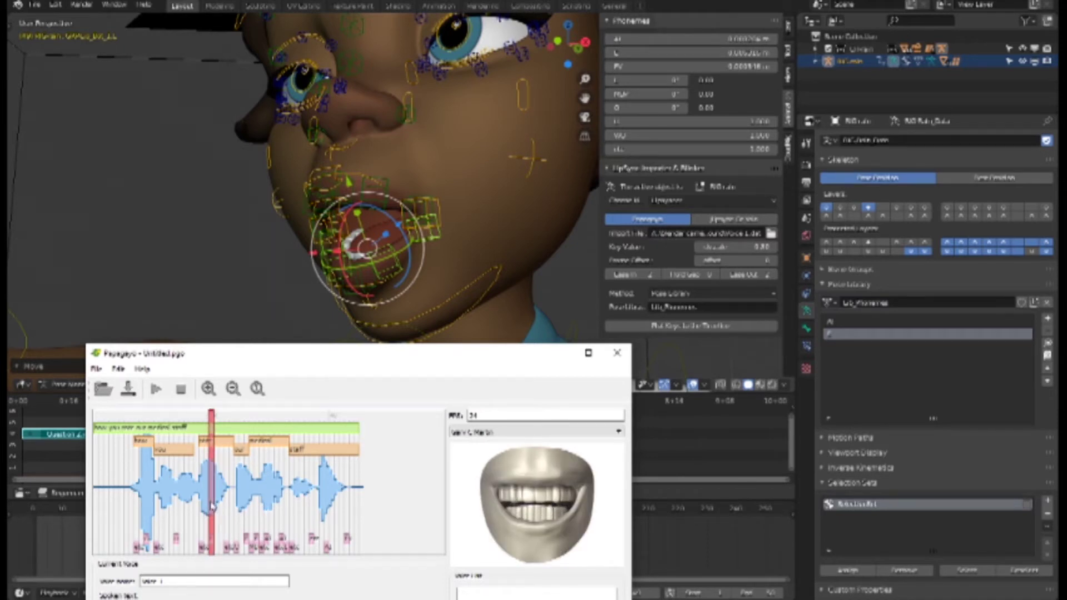
middle_click_drag(423, 222, 571, 265)
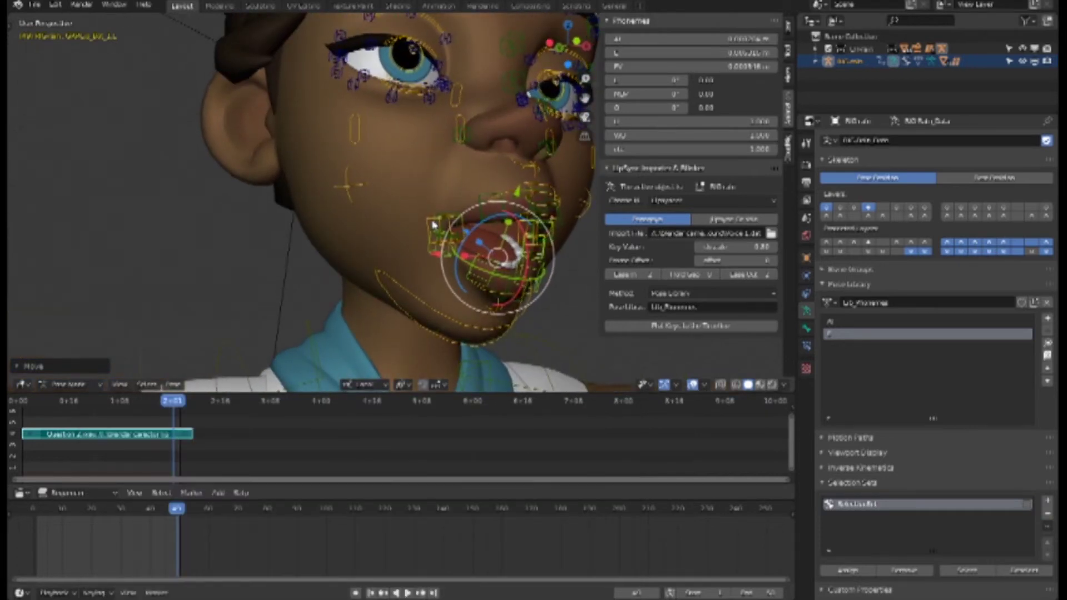
left_click(461, 239)
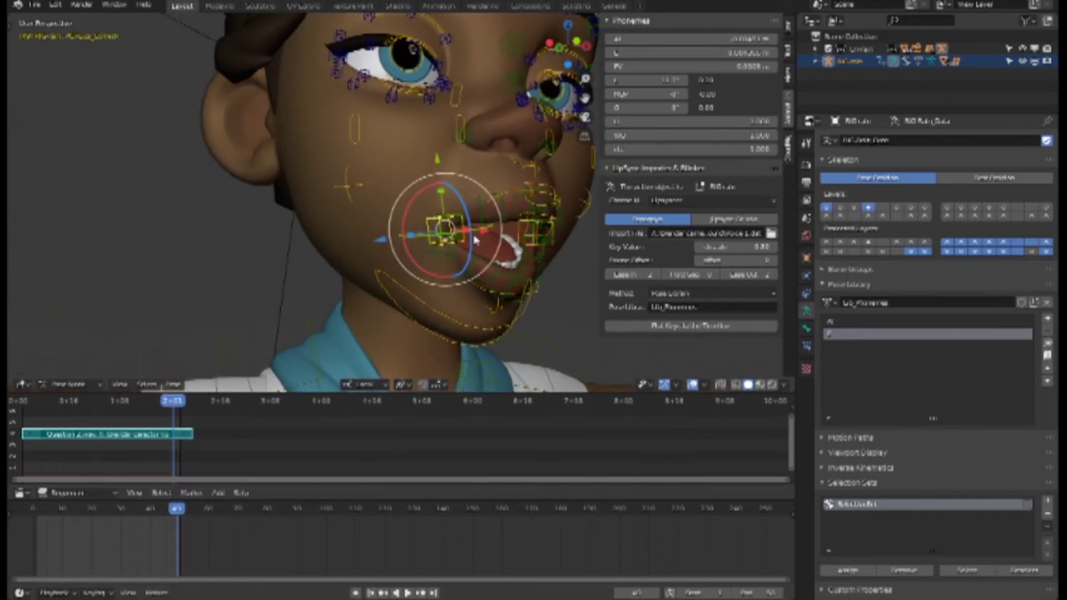
key("g")
key("x")
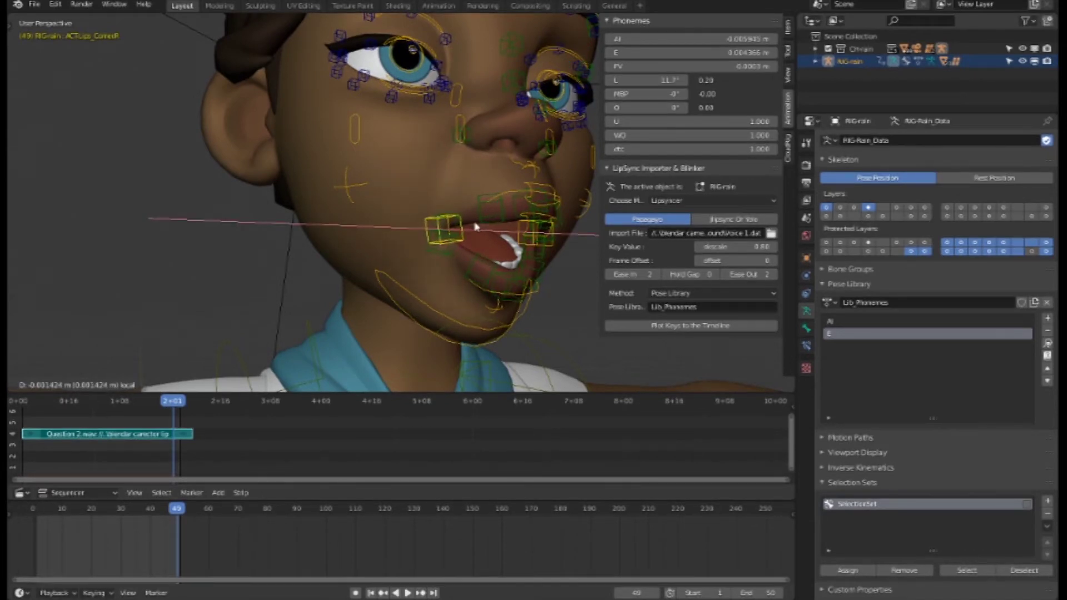
left_click(482, 230)
key("g")
key("y")
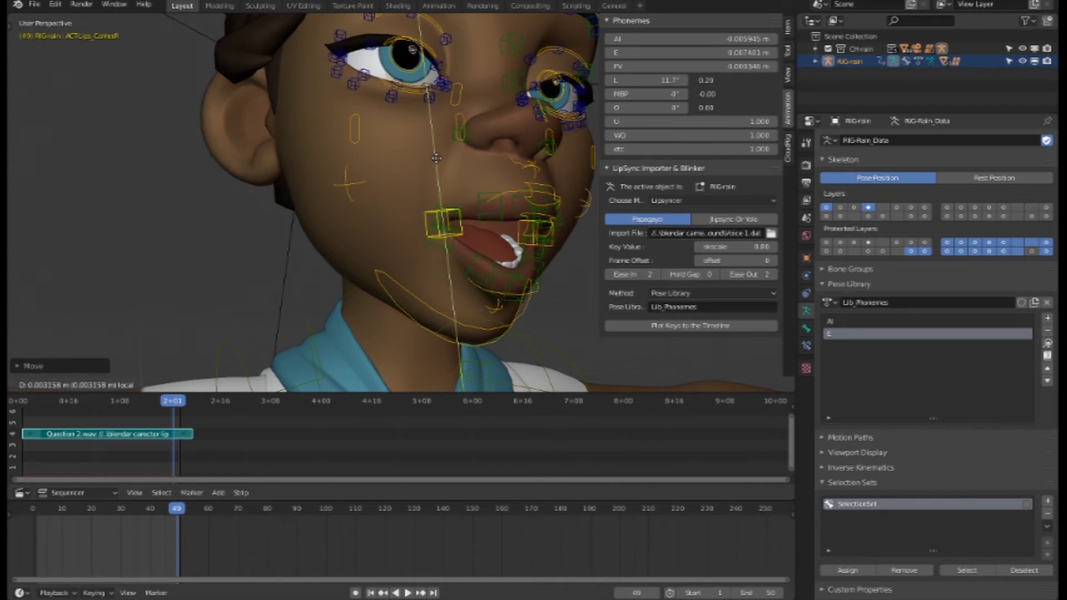
left_click(436, 159)
Pull the other mouth corner outward along X and raise it along Z
middle_click_drag(436, 159, 423, 264)
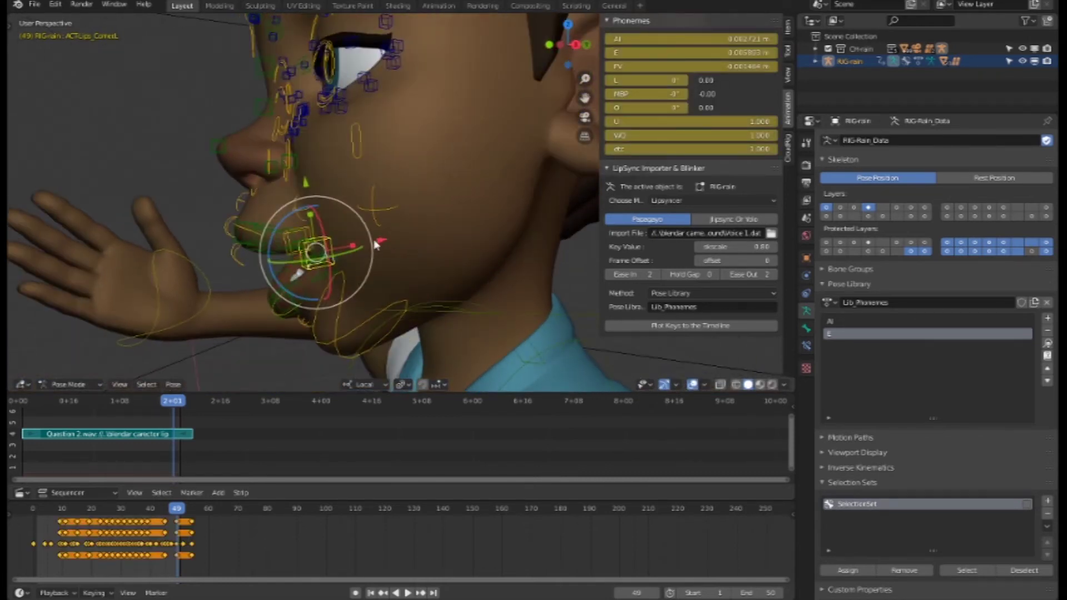
key("g")
key("x")
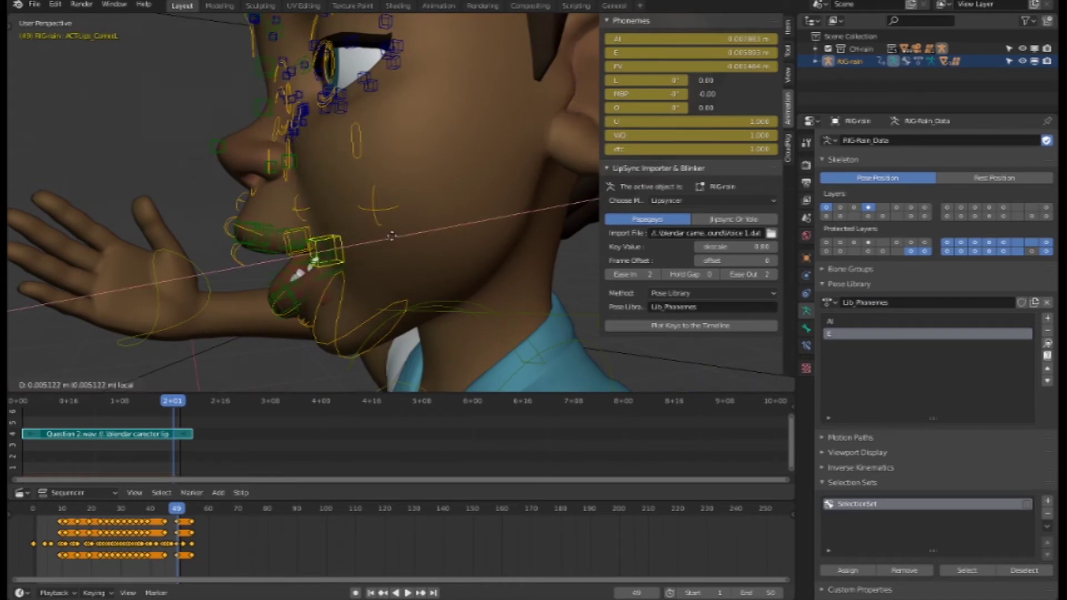
left_click(391, 237)
key("g")
key("x")
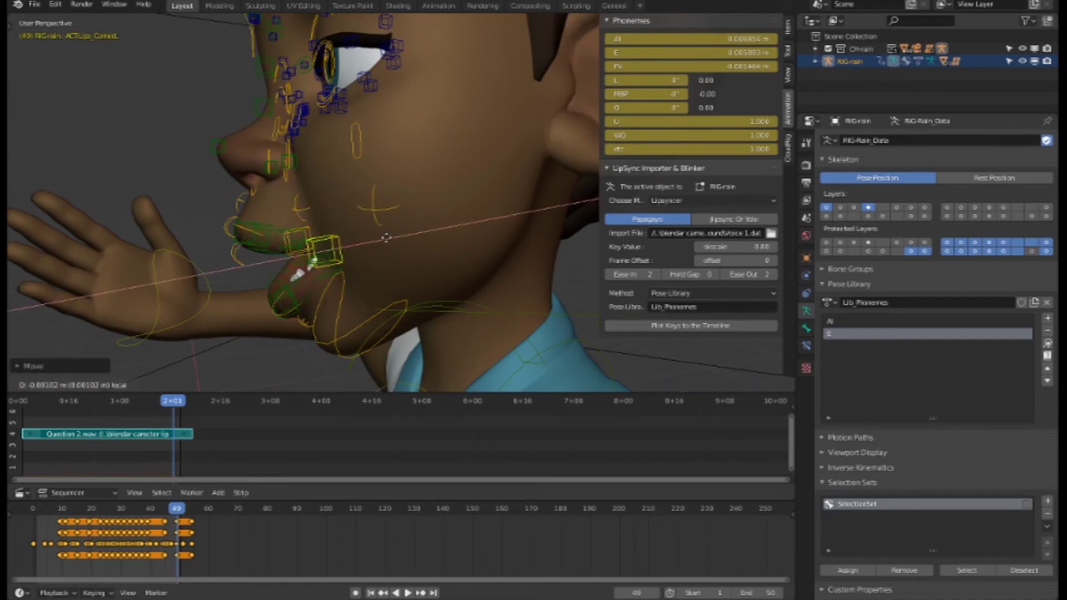
left_click(383, 241)
key("g")
key("z")
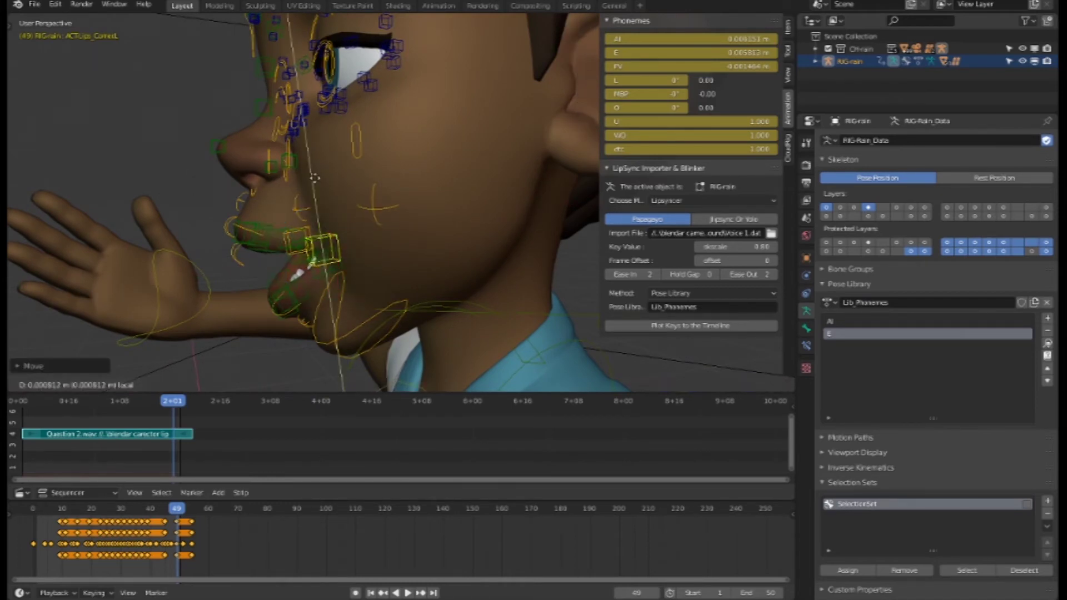
left_click(317, 172)
mouse_move(317, 172)
middle_mouse_down()
mouse_move(451, 296)
mouse_move(508, 288)
middle_mouse_up()
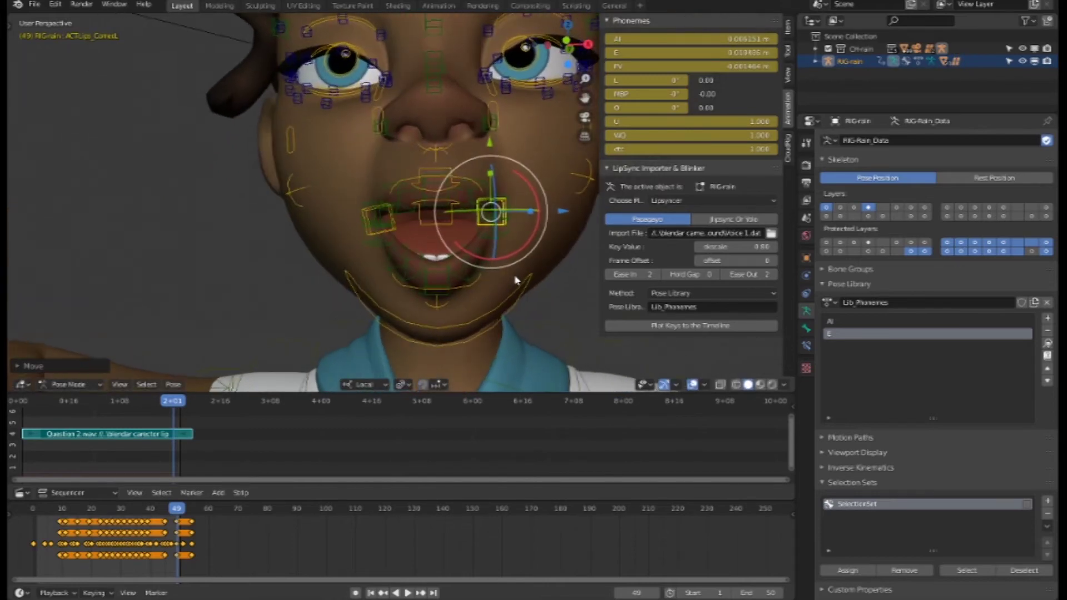
Preview Papagayo's wide grin, then select the jaw control and start scaling it along Y
scroll(509, 288, "up", 2)
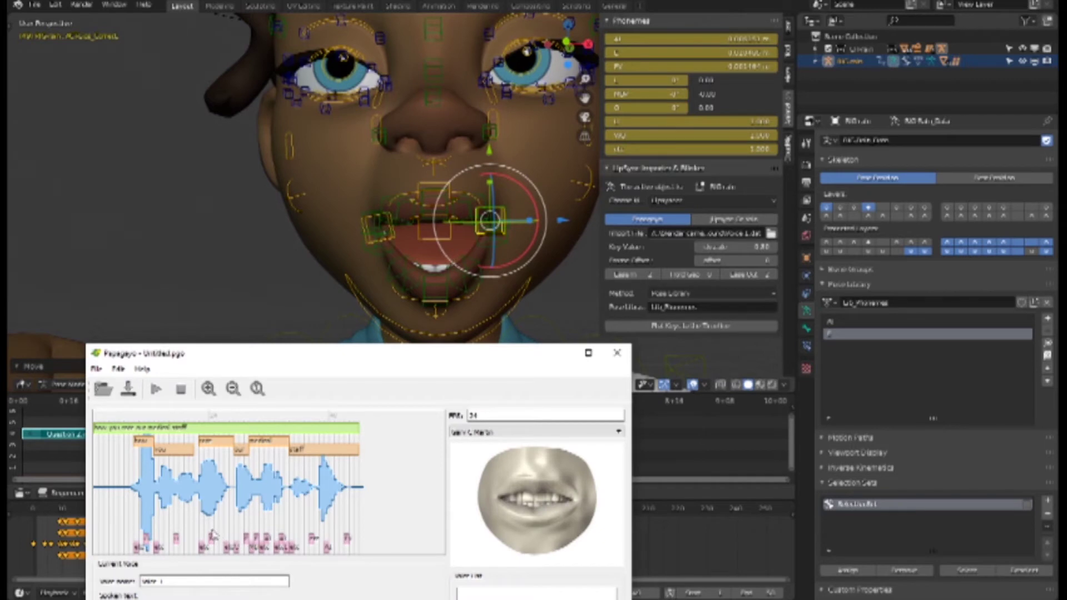
left_click(212, 533)
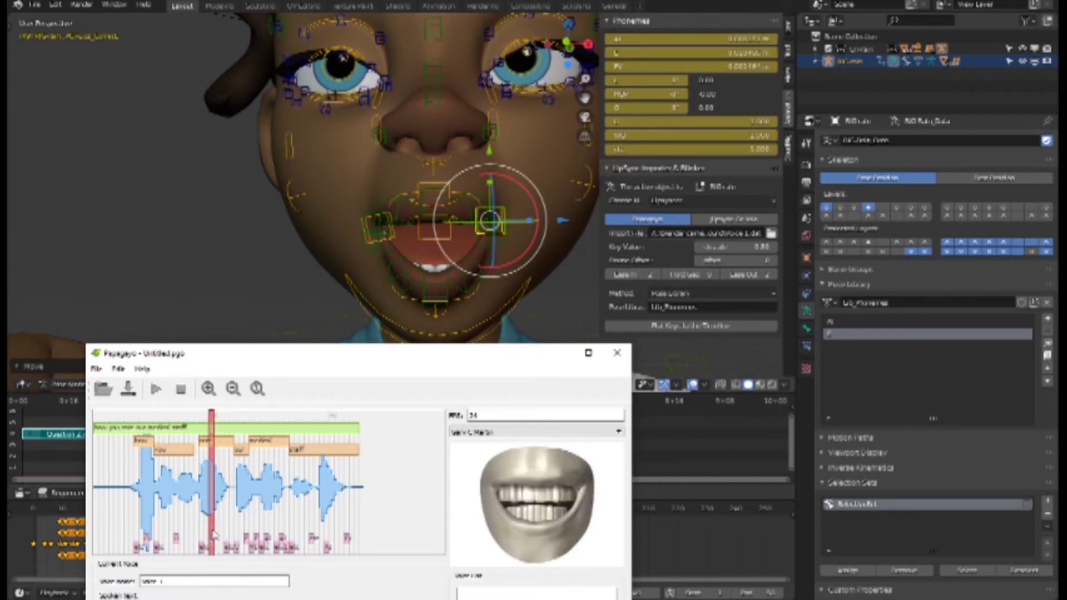
left_click(470, 303)
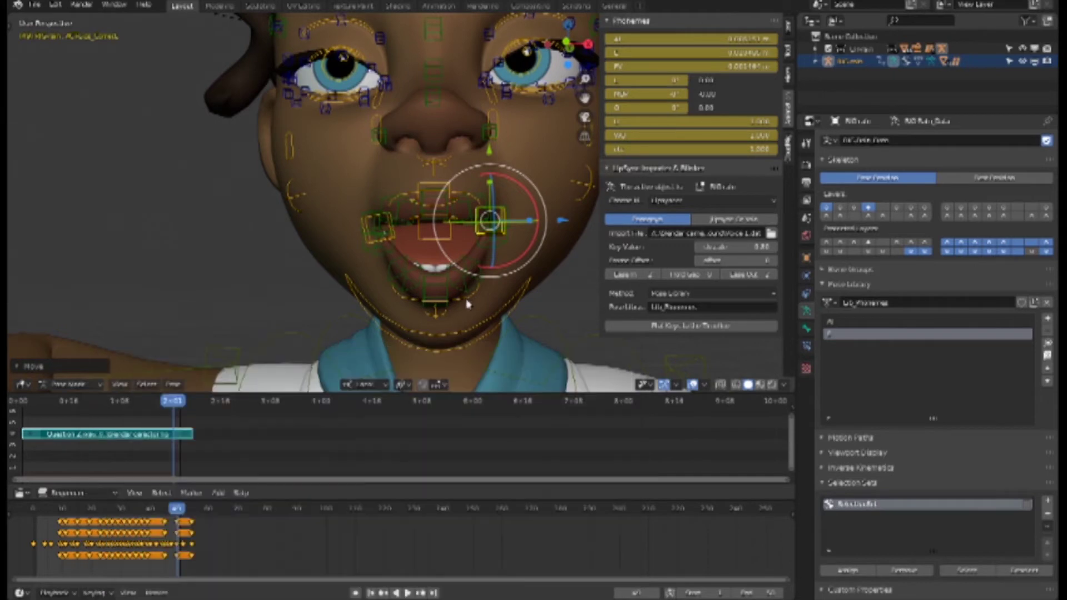
key("s")
key("y")
key("y")
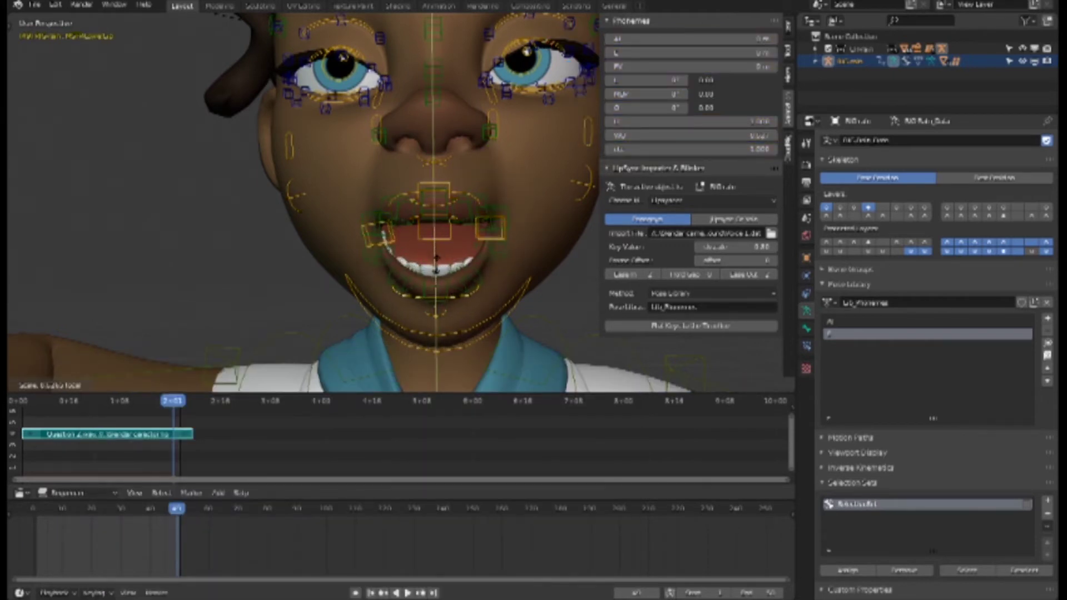
Widen the mouth opening and move the lower lip control into a new position
left_click(437, 261)
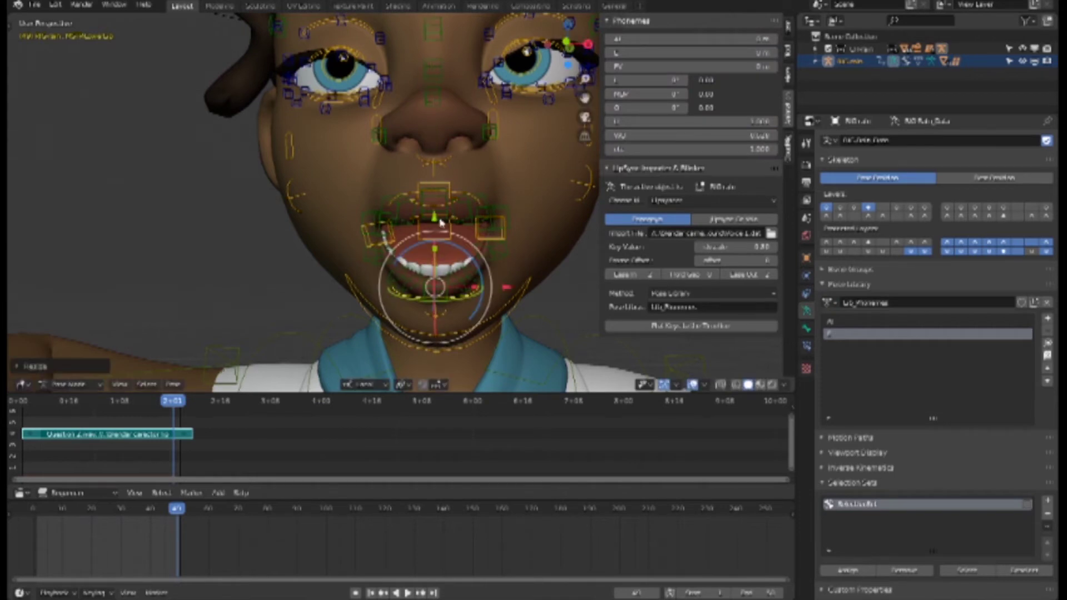
left_click(433, 213)
key("g")
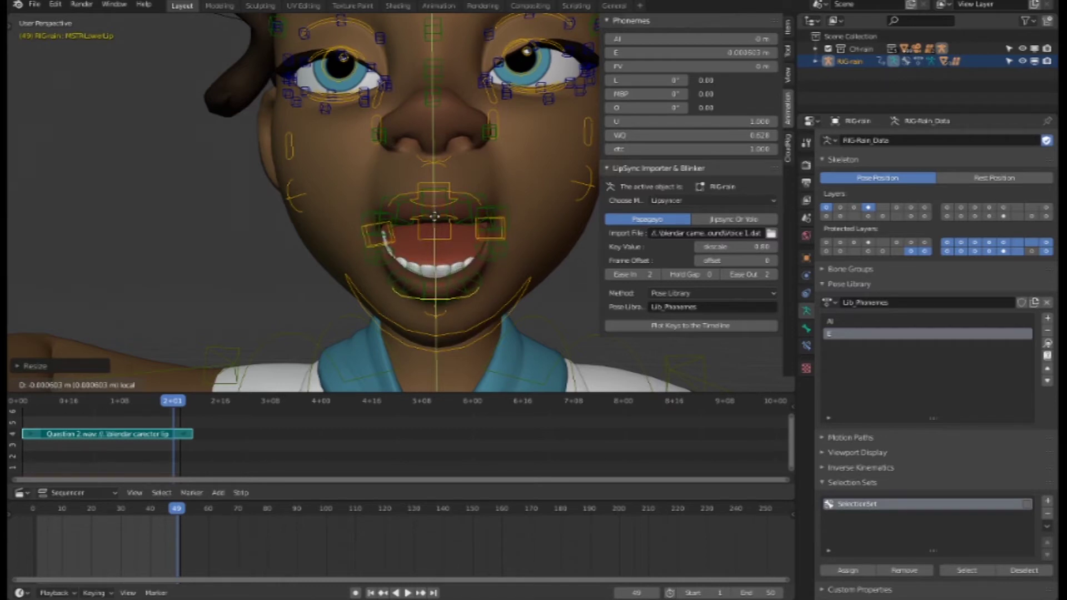
left_click(435, 233)
Check the Papagayo reference, then roll the lower lip control while viewing the face from below
key("alt+Tab")
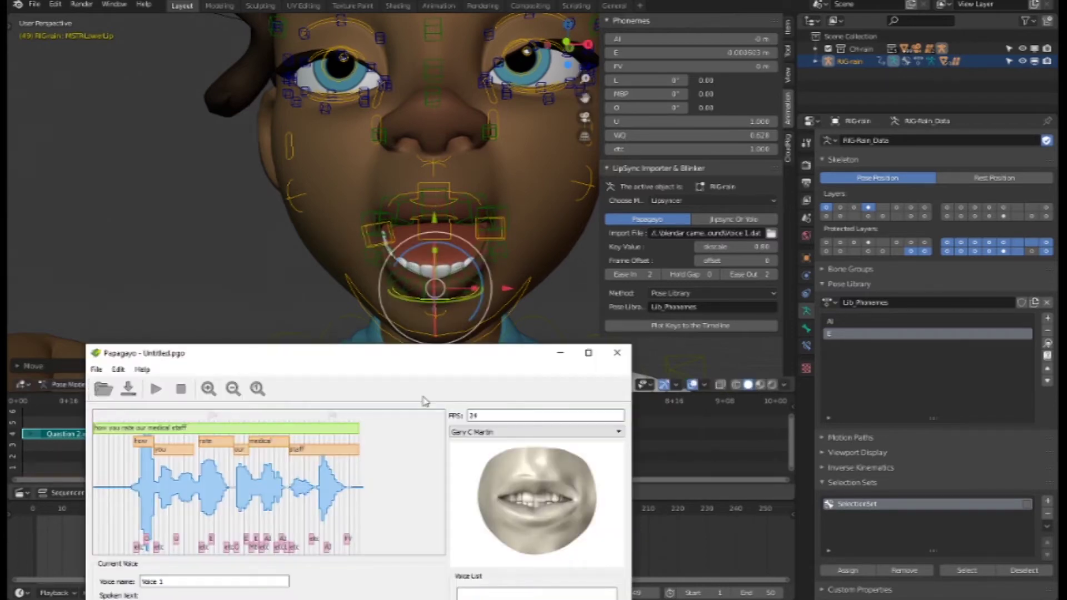
key("alt+Tab")
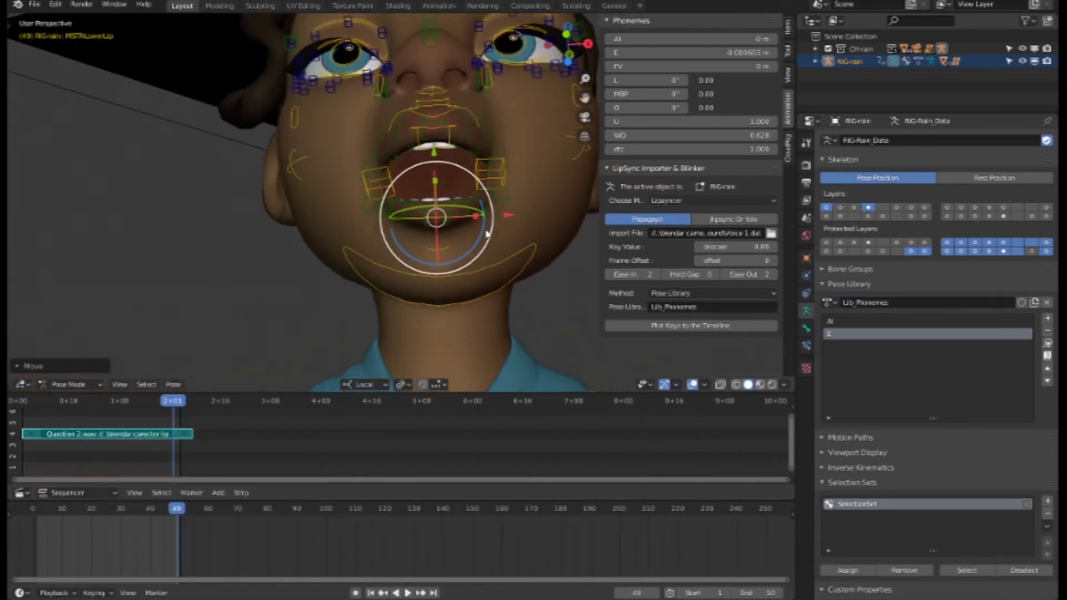
mouse_move(456, 289)
middle_mouse_down()
mouse_move(484, 248)
mouse_move(437, 177)
middle_mouse_up()
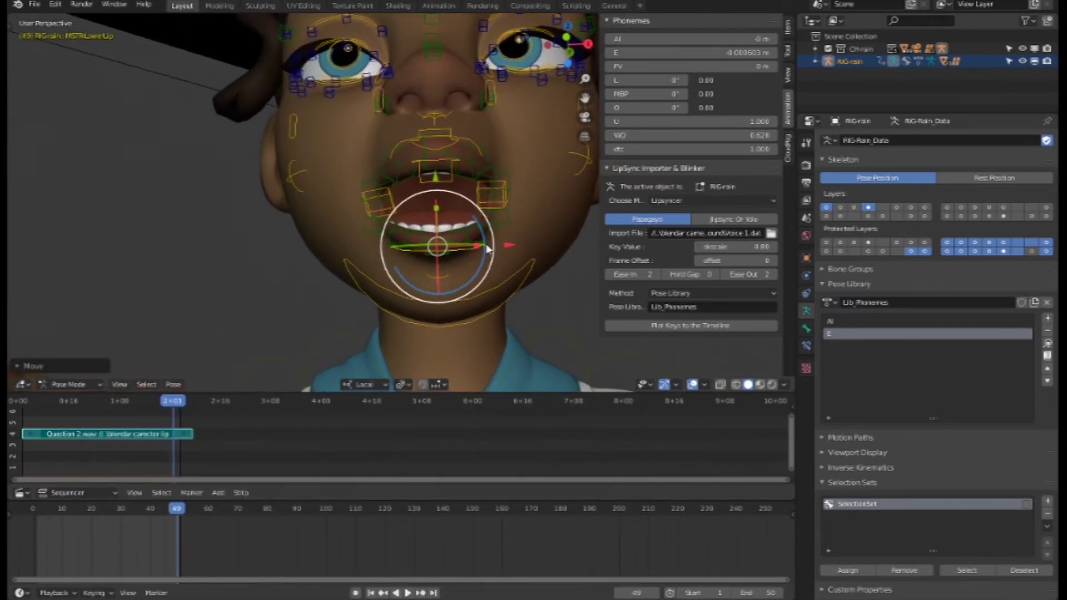
left_click(438, 168)
key("r")
key("r")
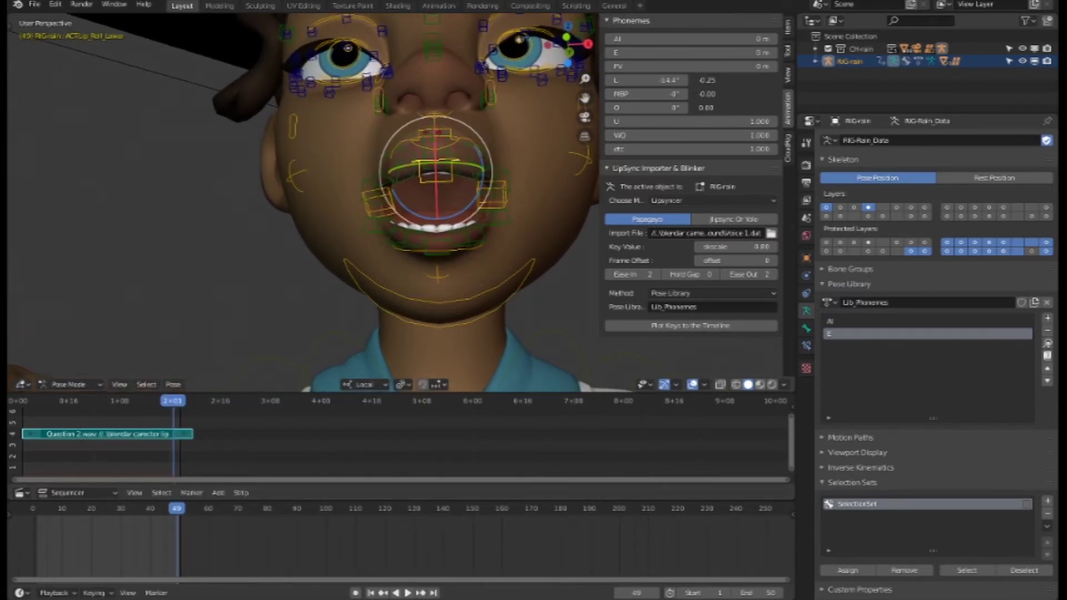
left_click(459, 254)
middle_click_drag(460, 211, 459, 254)
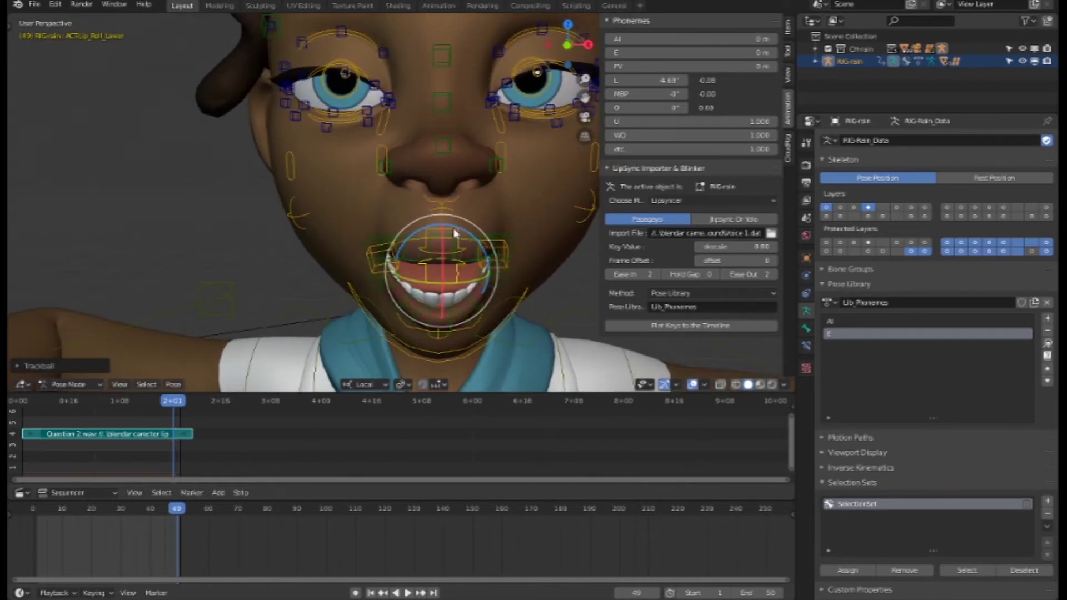
key("r")
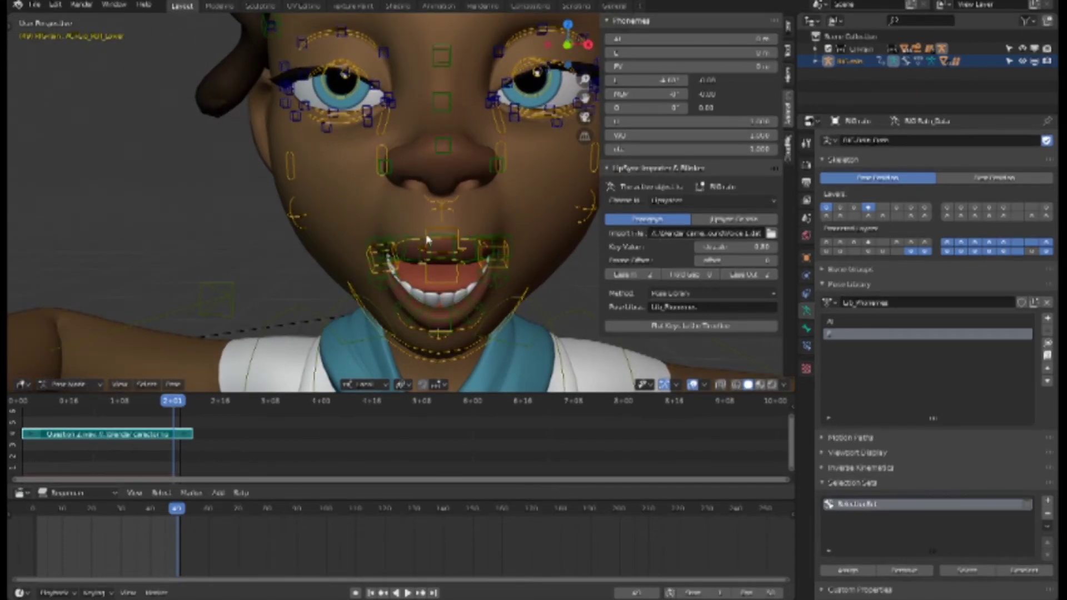
Rotate the upper lip control around the X axis
left_click(434, 232)
key("r")
key("x")
left_click(440, 243)
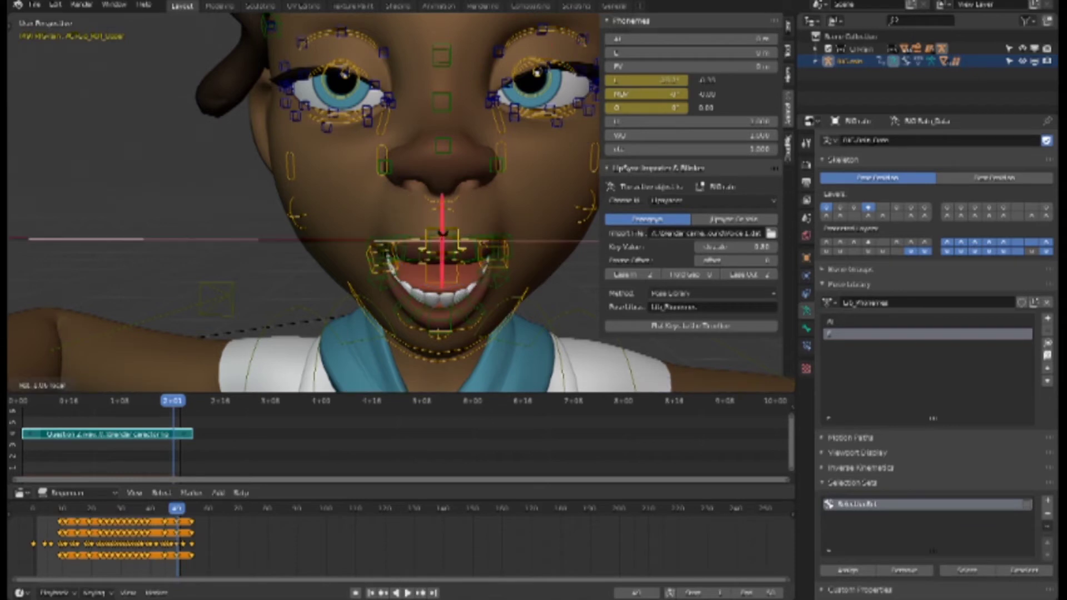
key("r")
key("x")
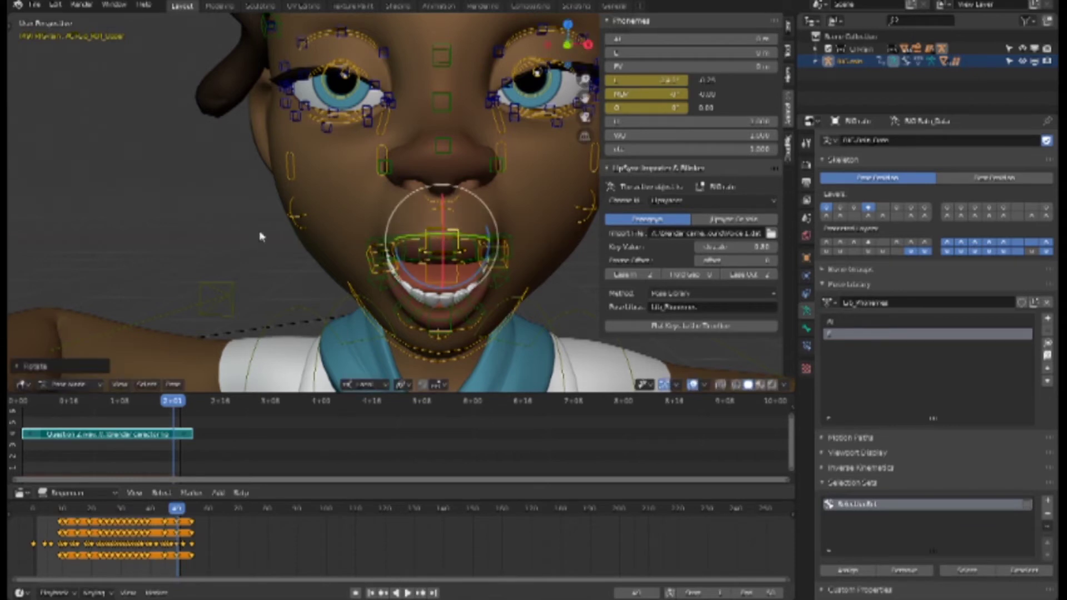
Move the mouth control bone vertically along Z to reshape the open mouth
left_click(261, 234)
left_click(420, 241)
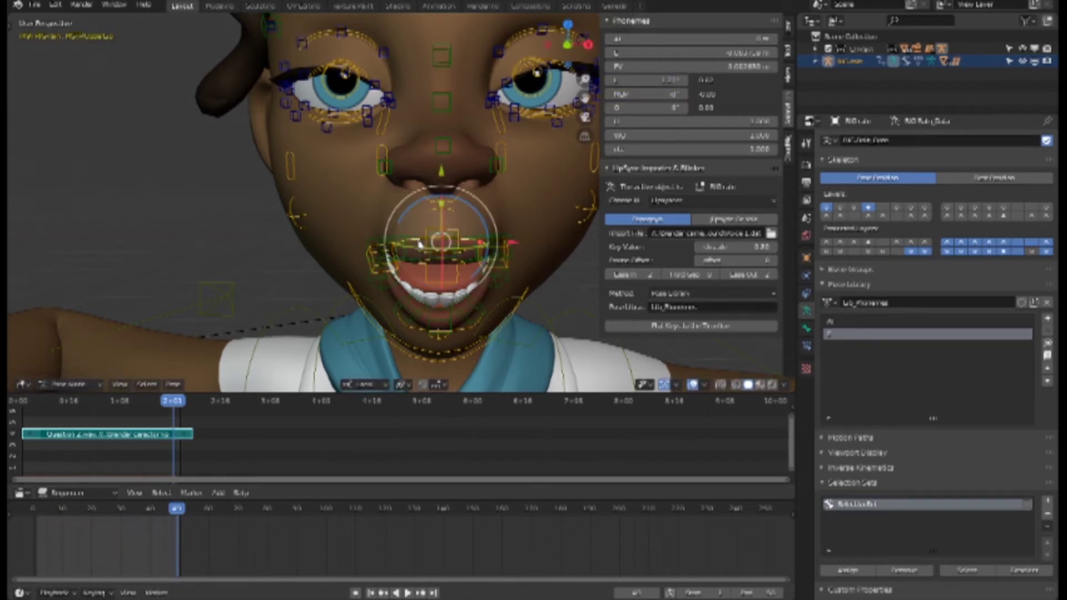
left_click(469, 253)
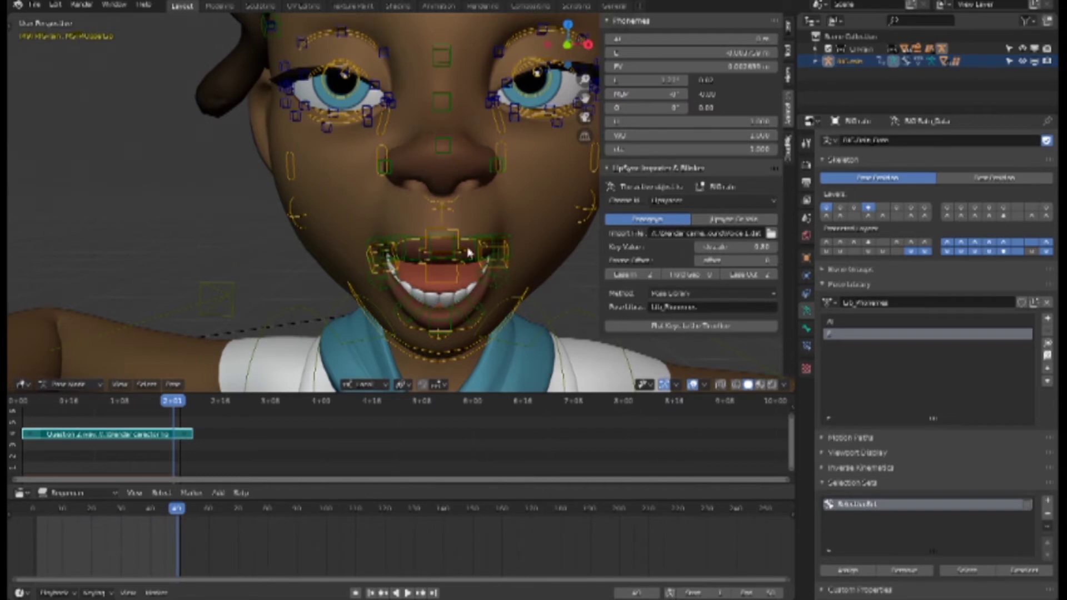
left_click(430, 250)
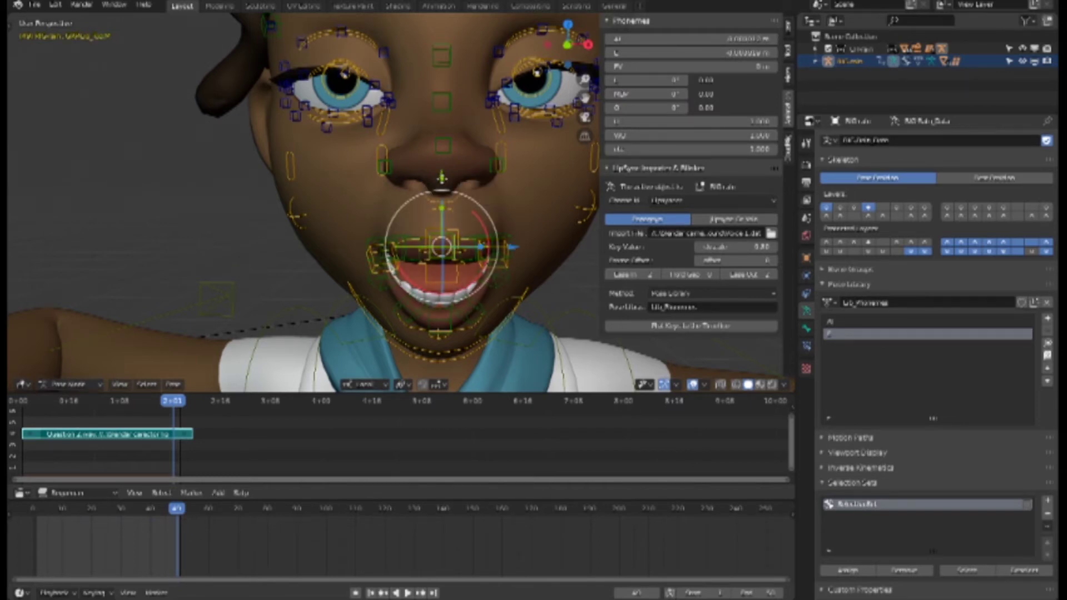
key("g")
key("z")
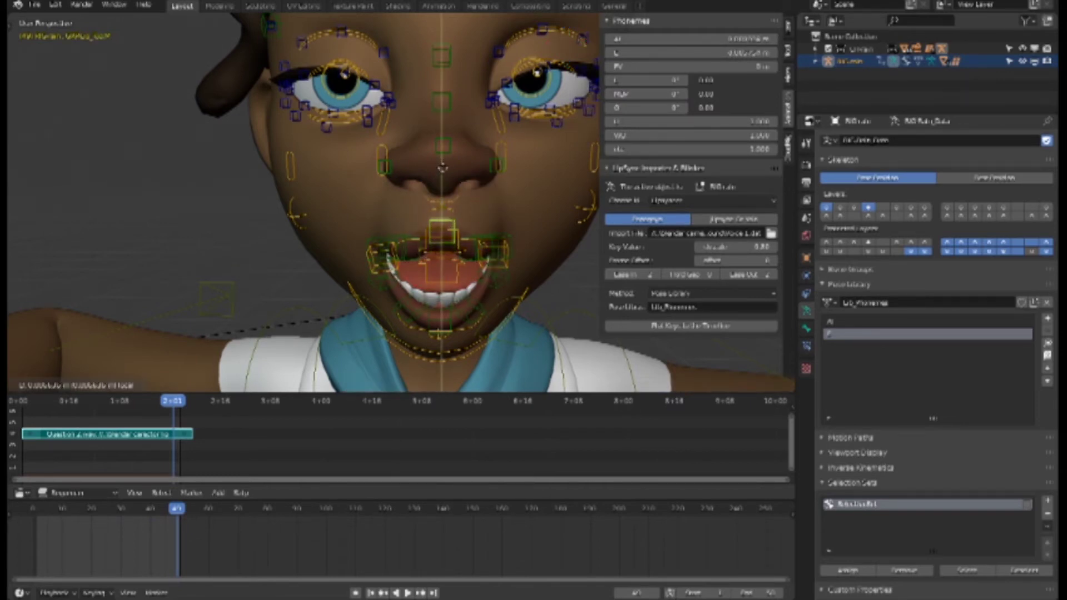
left_click(443, 177)
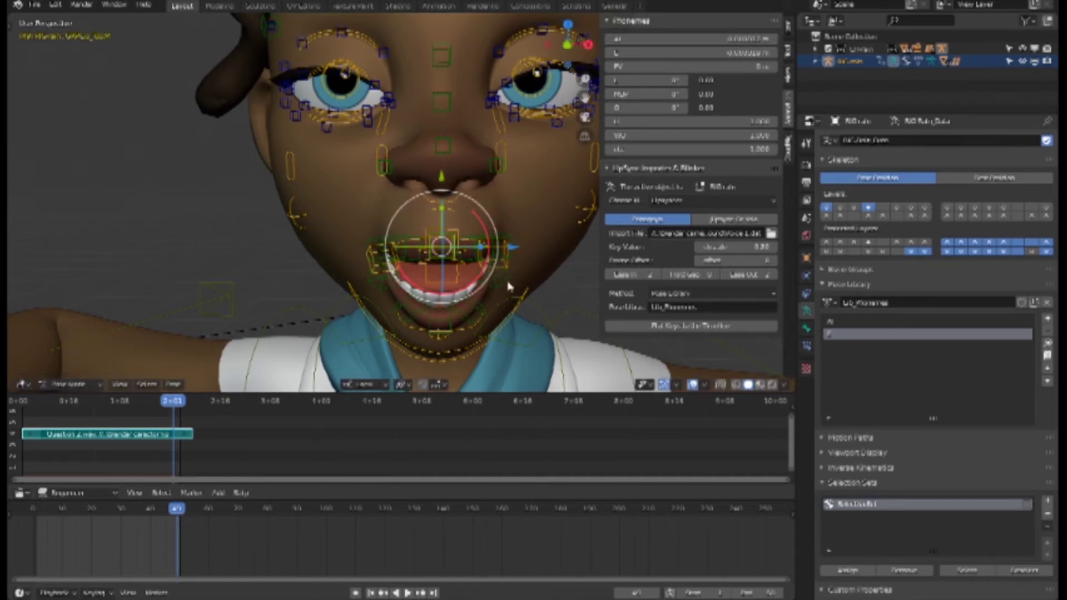
Select the upper lip bone GRPLip_Top_2.L and centre the view on the mouth
left_click(479, 248)
left_click(475, 242)
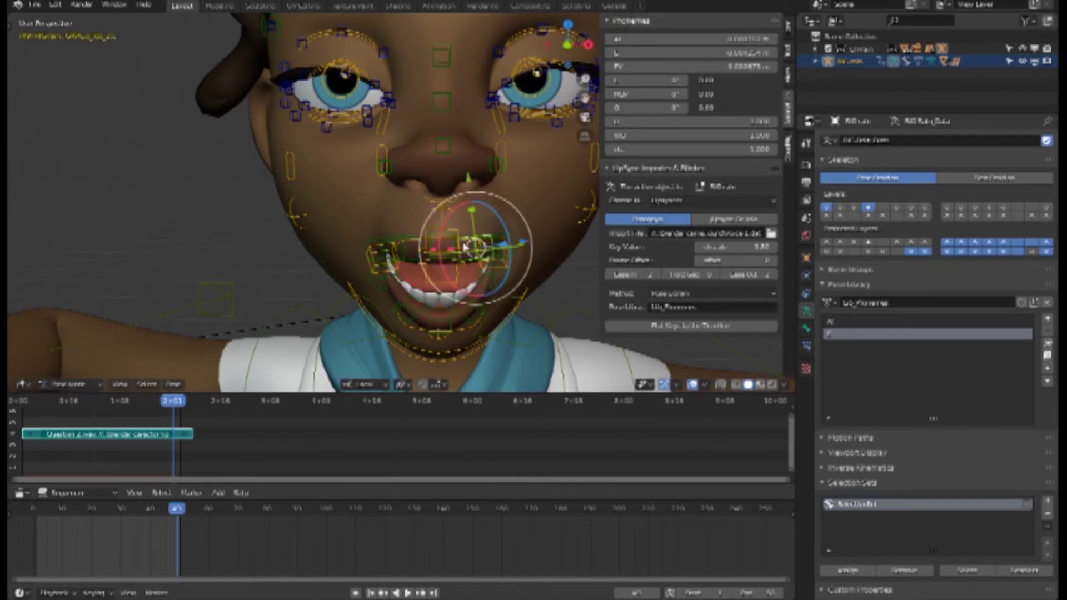
scroll(429, 254, "up", 5)
middle_click_drag(497, 311, 477, 285, "shift")
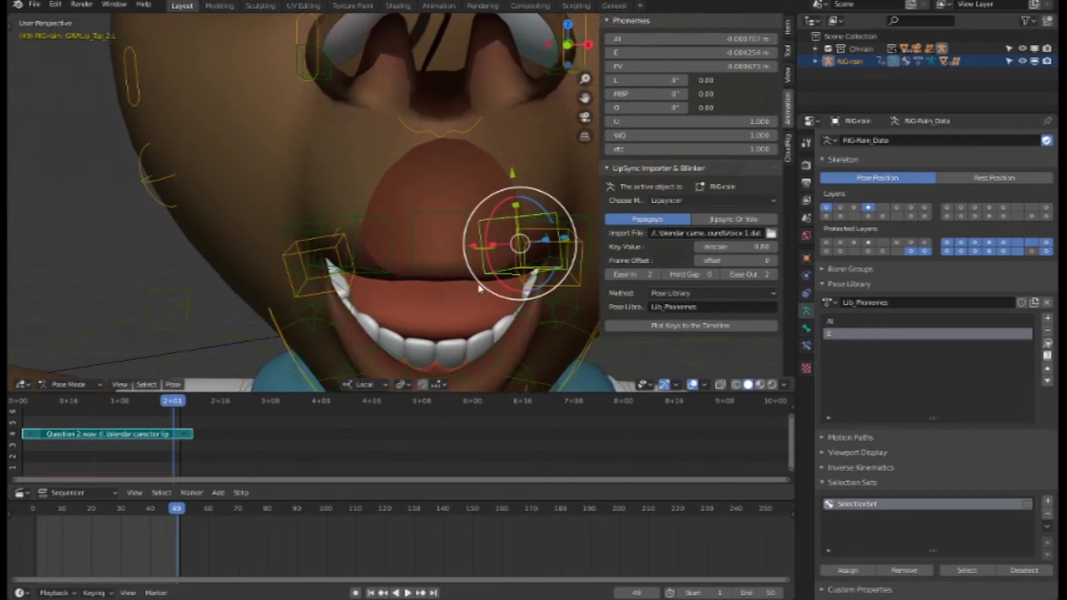
Select upper lip bones GRPLip_Top_2.R, GRPLip_Top.M and GRPLip_Top_2.L and raise them to expose the top teeth
left_click(479, 286)
scroll(479, 286, "down", 4)
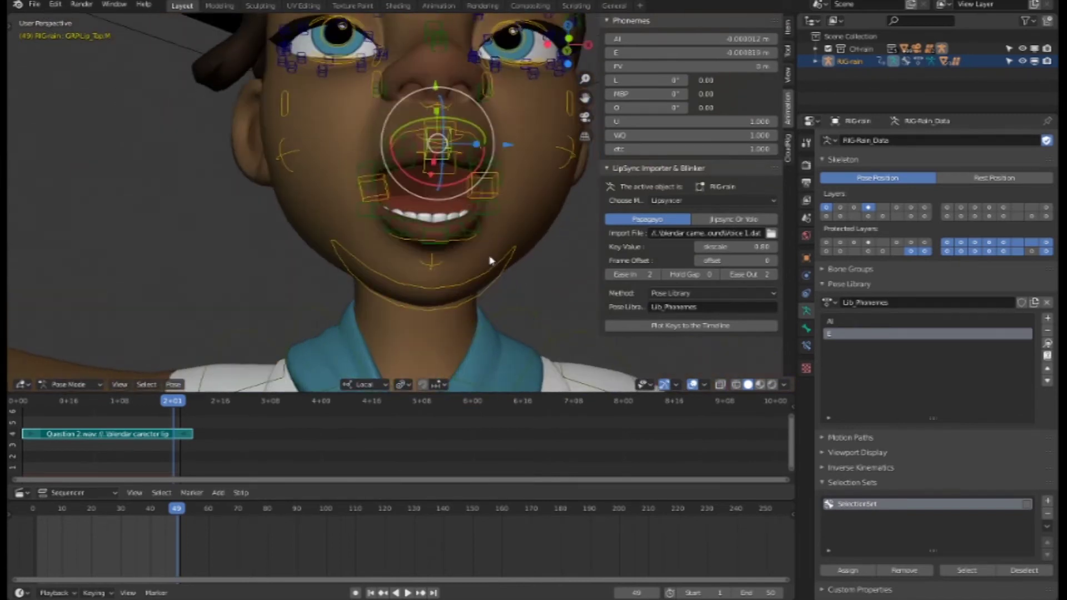
scroll(454, 202, "up", 4)
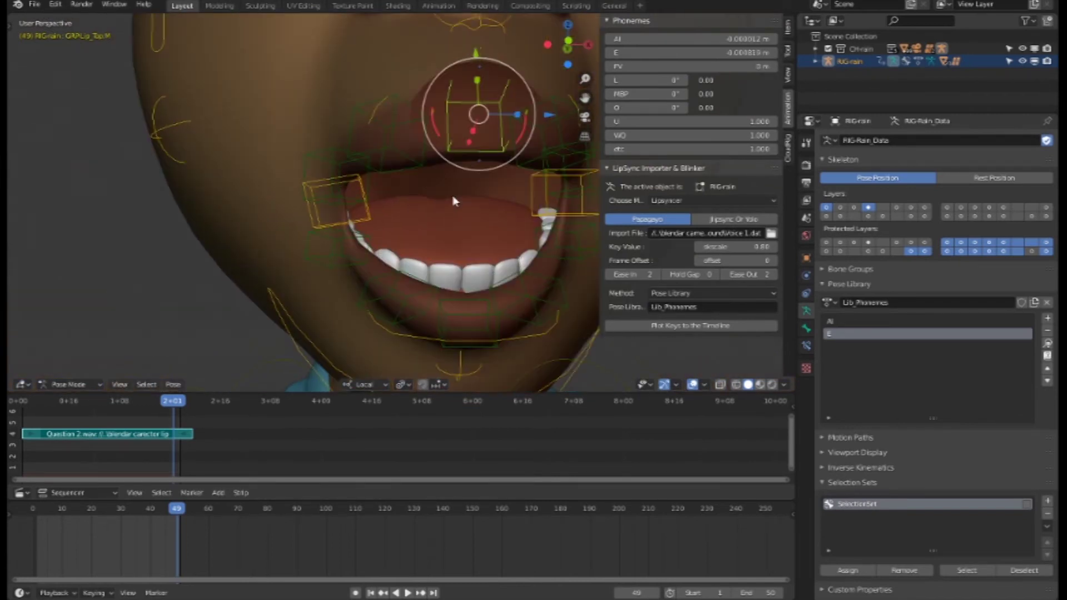
left_click(418, 165)
left_click(485, 158)
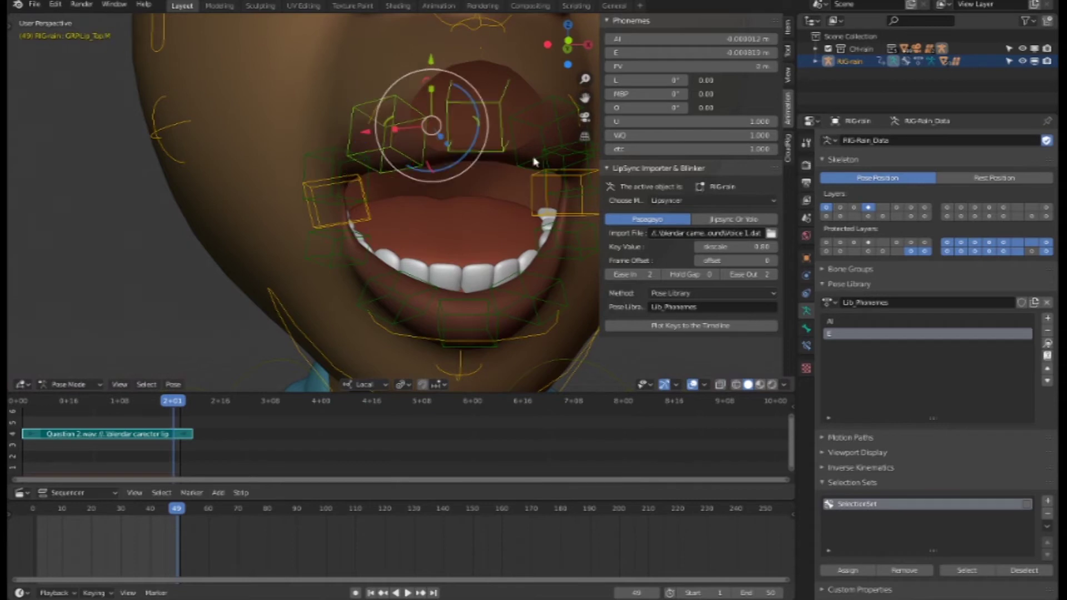
left_click(500, 145)
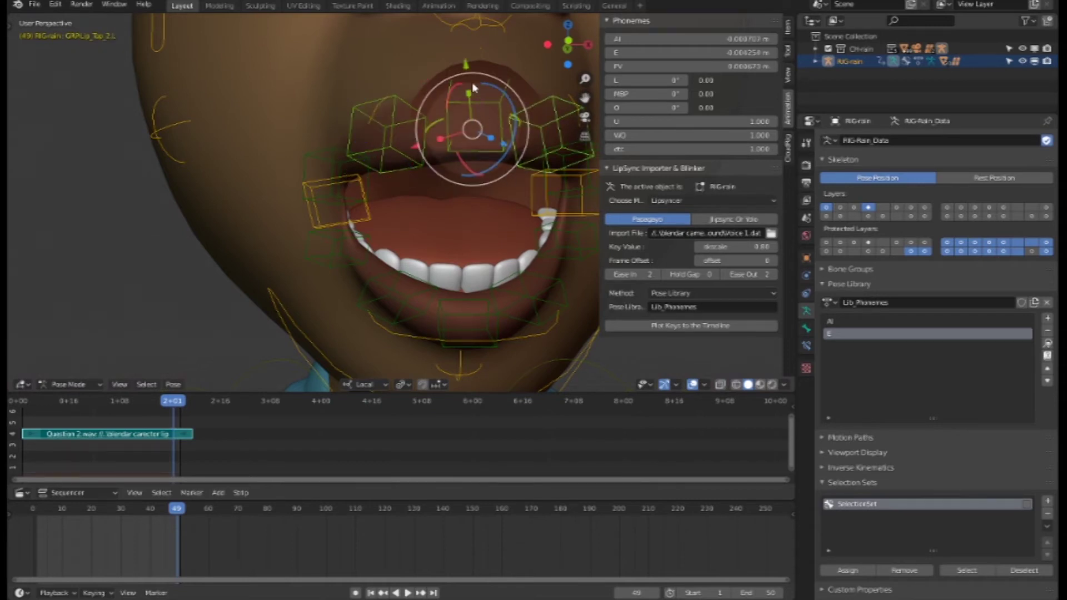
left_click_drag(467, 70, 465, 39)
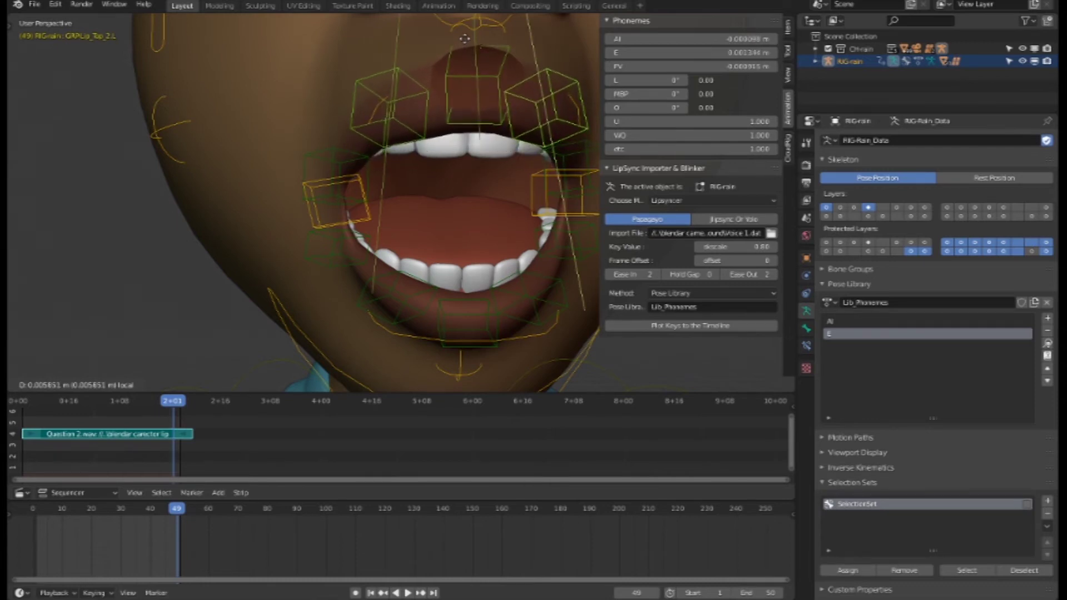
left_click(464, 38)
scroll(508, 206, "down", 3)
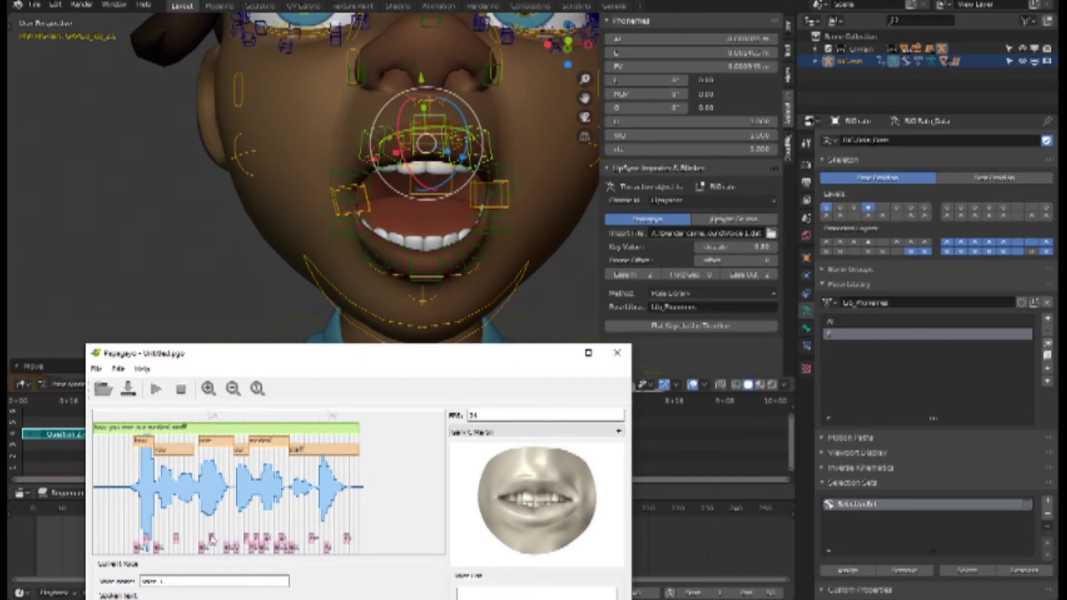
After previewing Papagayo's reference, rotate the mouth bone about 31° on X and check it from the side
left_click(213, 514)
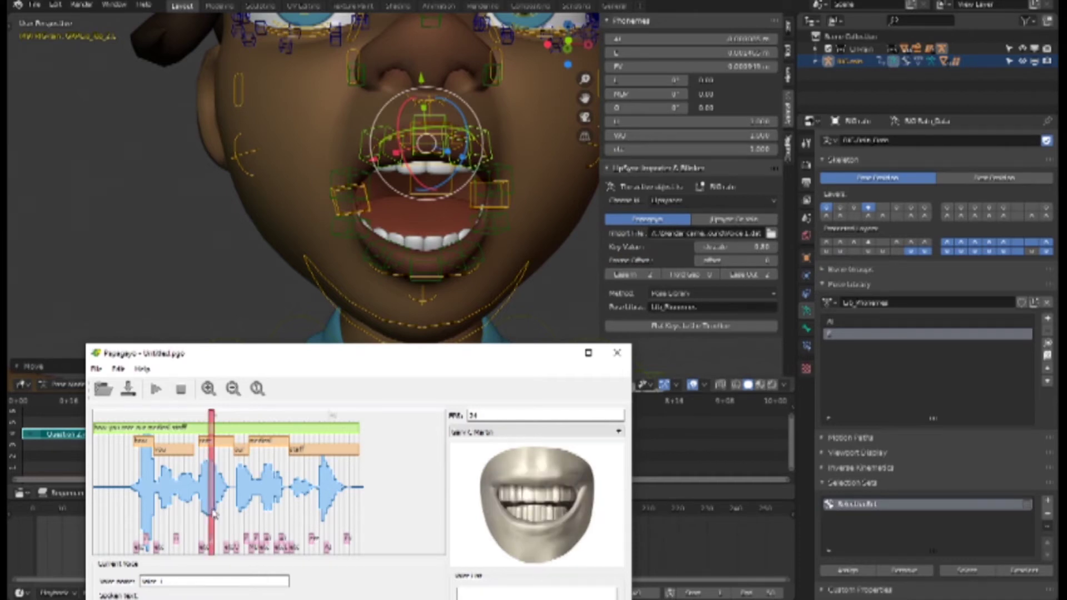
left_click(431, 243)
left_click(433, 180)
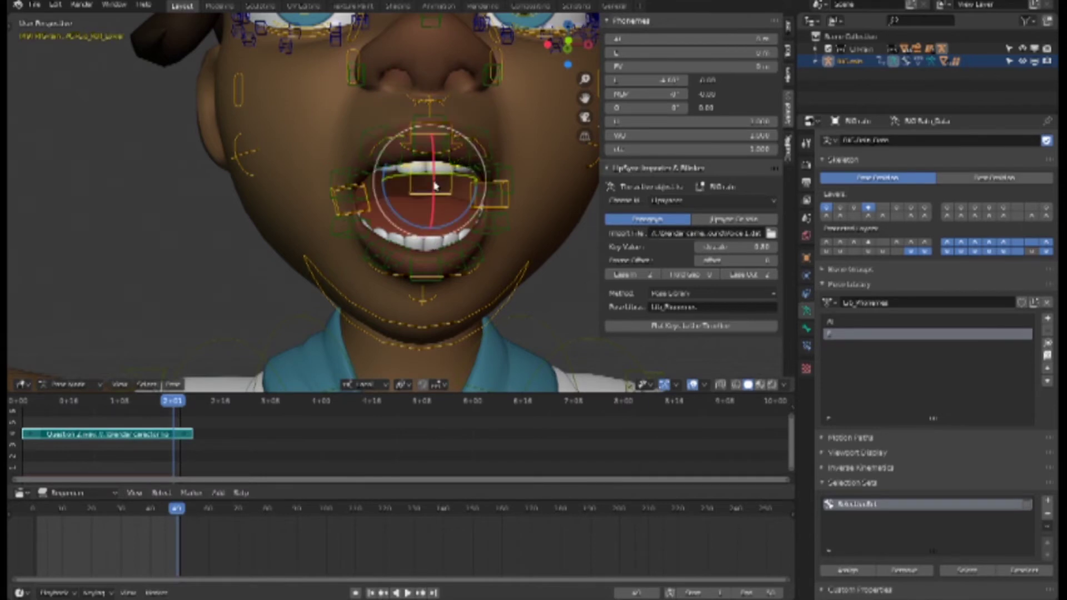
key("r")
key("x")
key("x")
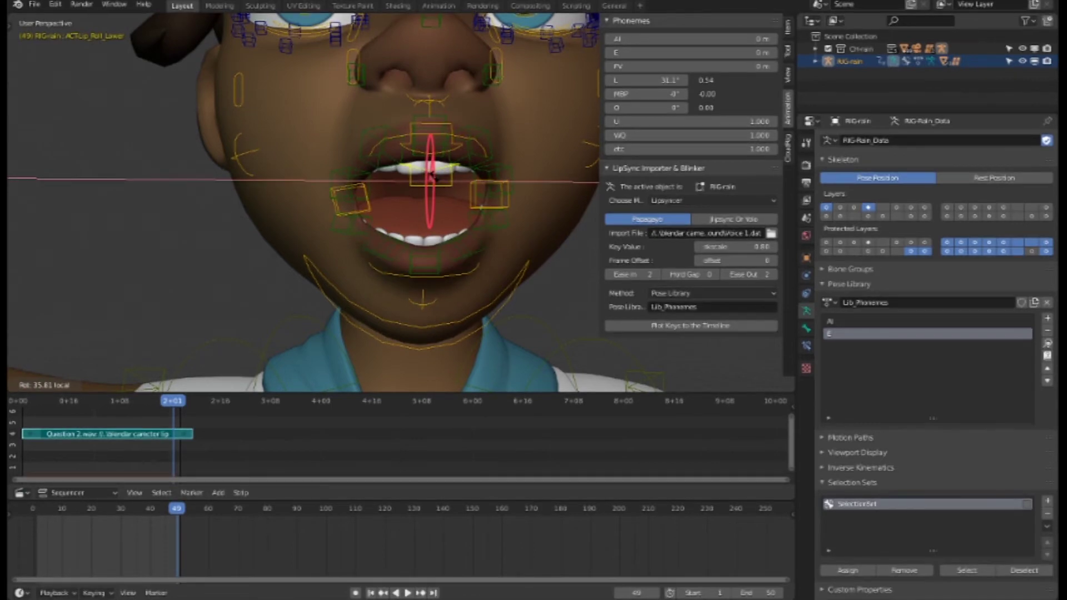
left_click(430, 174)
mouse_move(519, 300)
middle_mouse_down()
mouse_move(381, 303)
mouse_move(485, 307)
middle_mouse_up()
key("KP_1")
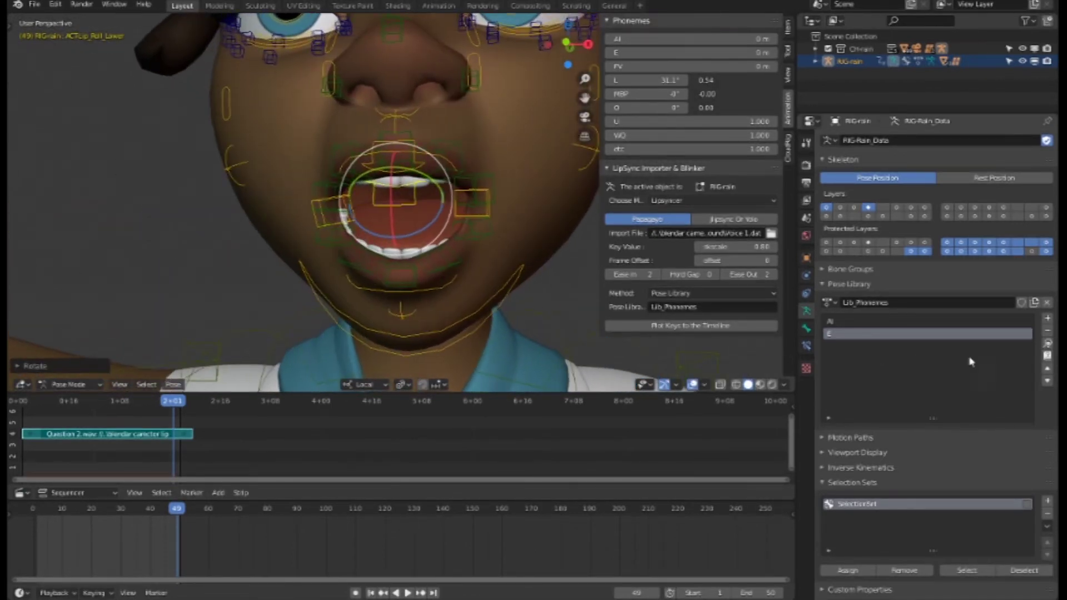
Replace the Lib_Phonemes E pose with the current mouth shape and test it against AI
left_click(1048, 319)
mouse_move(986, 341)
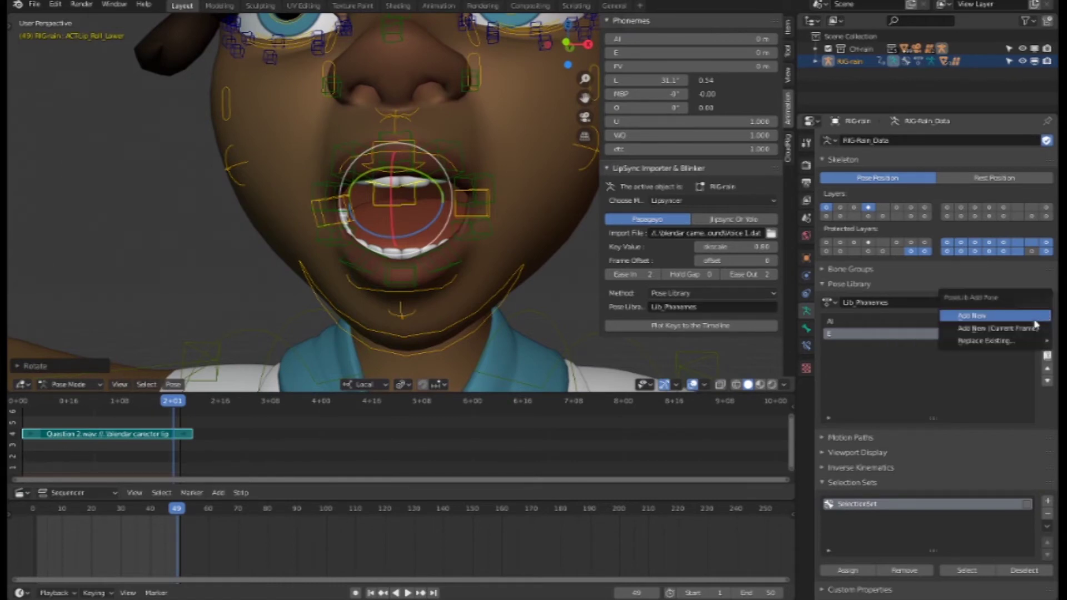
left_click(876, 353)
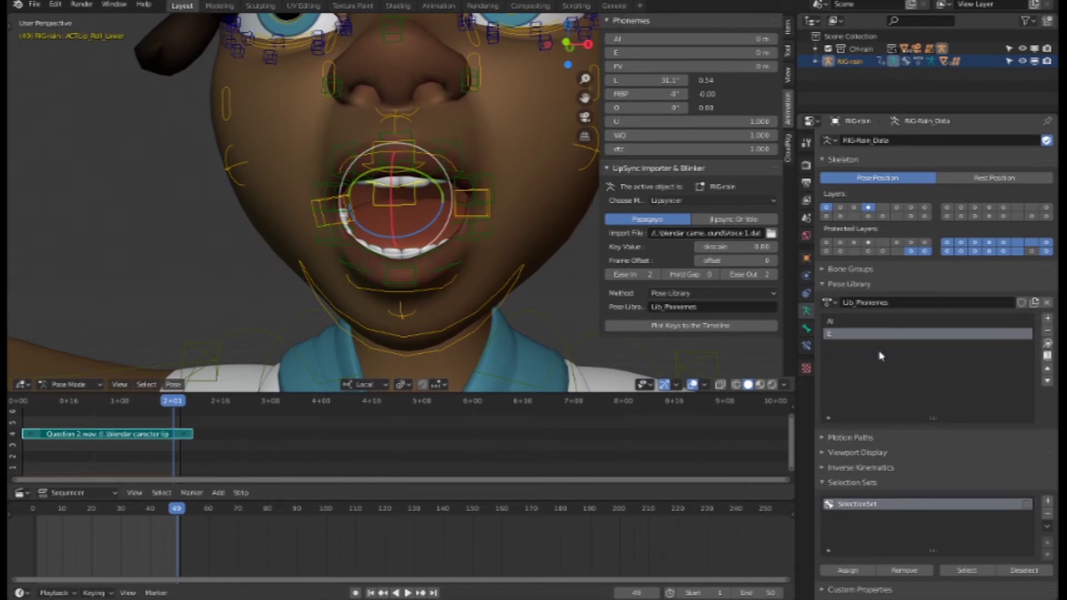
left_click(839, 322)
left_click(1047, 344)
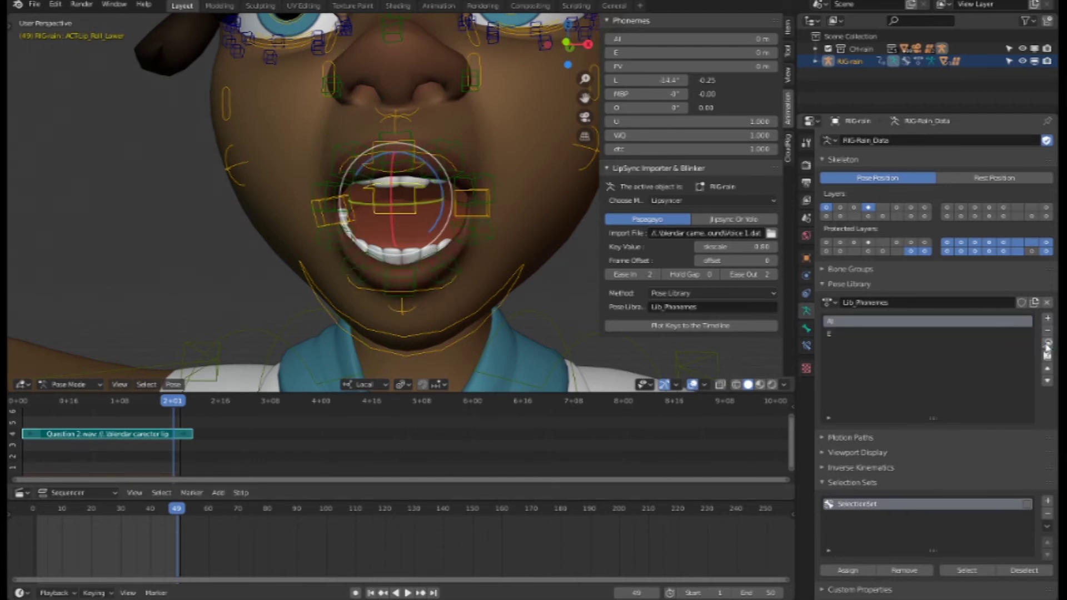
left_click(836, 333)
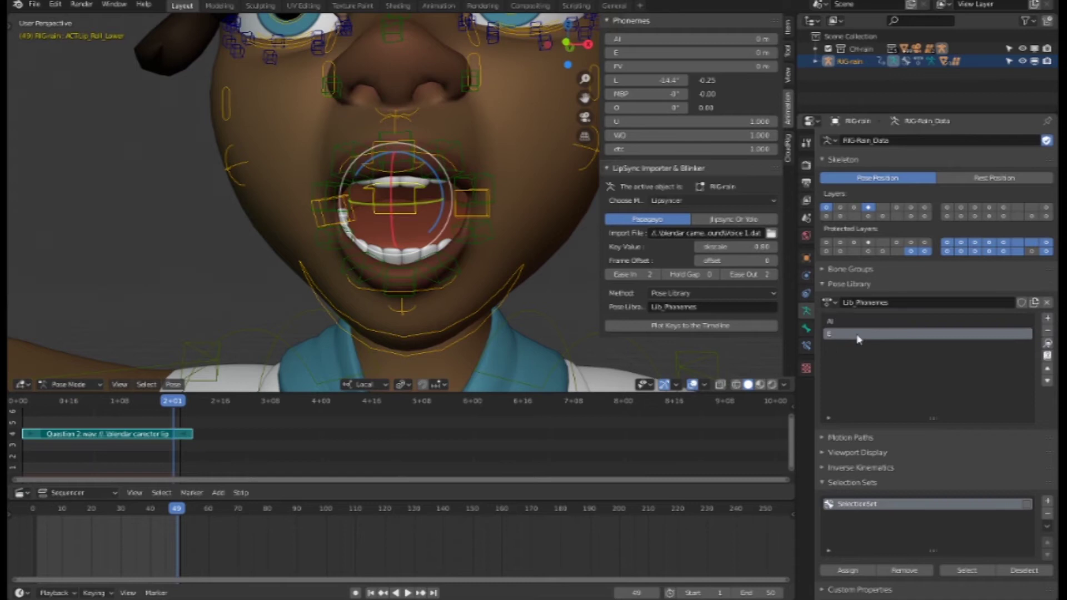
left_click(1047, 343)
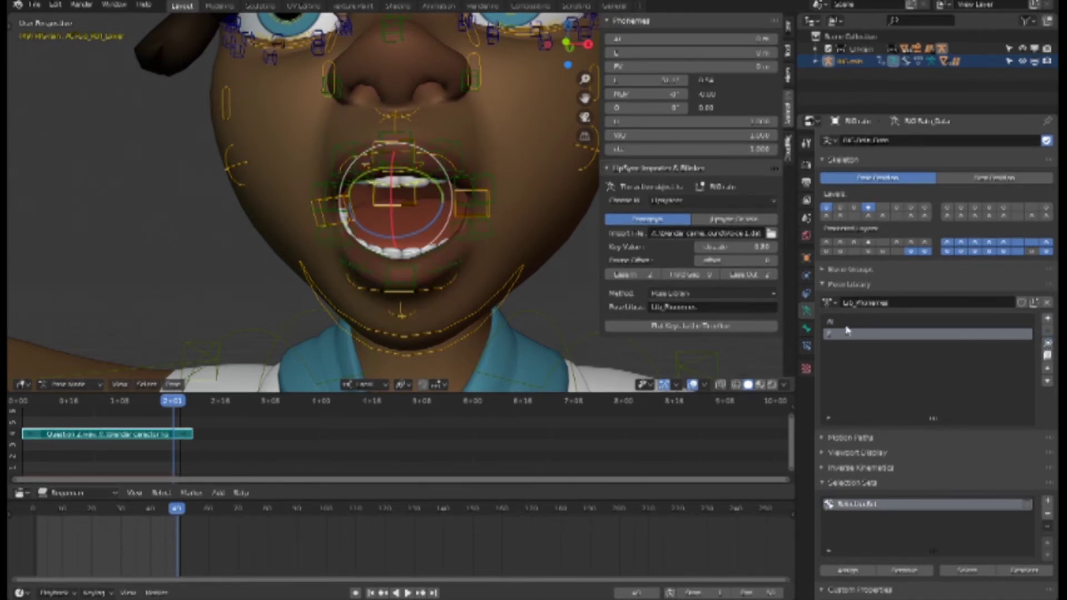
Apply the AI and E poses once more to compare, ending on E
left_click(848, 322)
left_click(1048, 345)
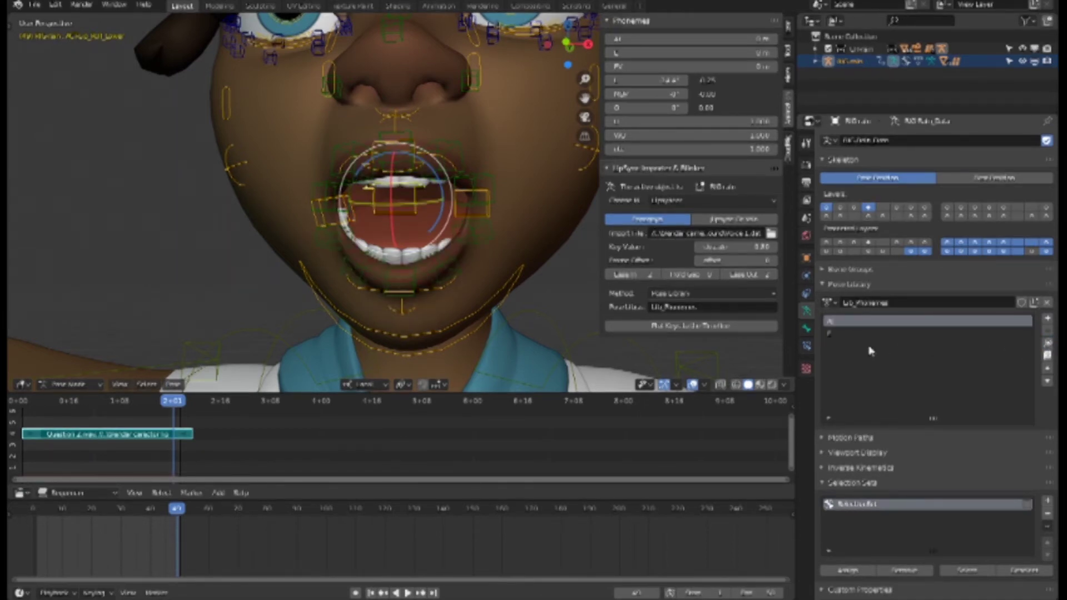
left_click(847, 335)
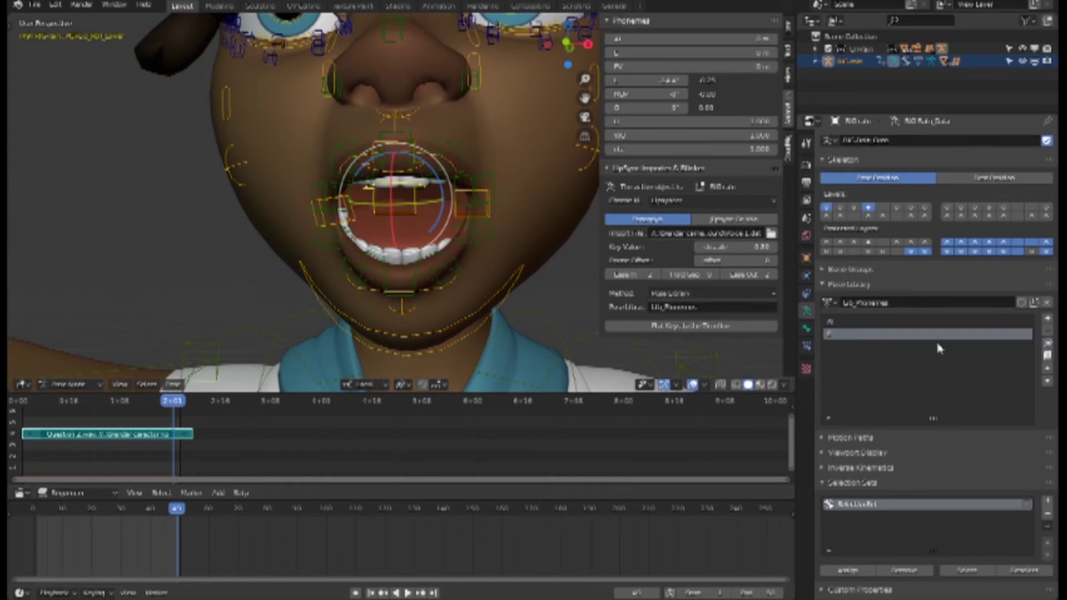
left_click(1048, 345)
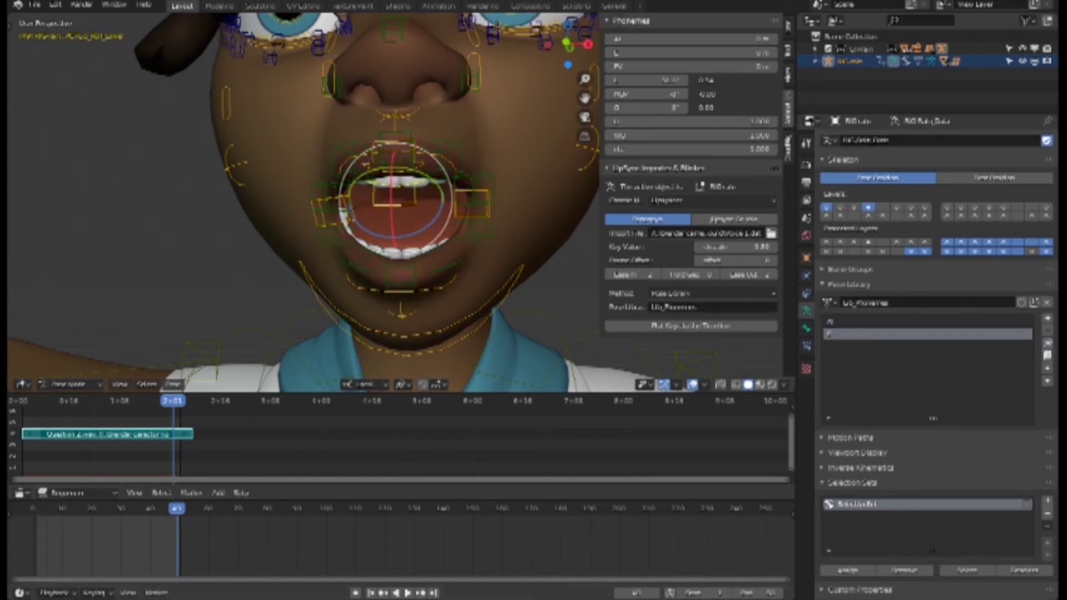
key("alt+Tab")
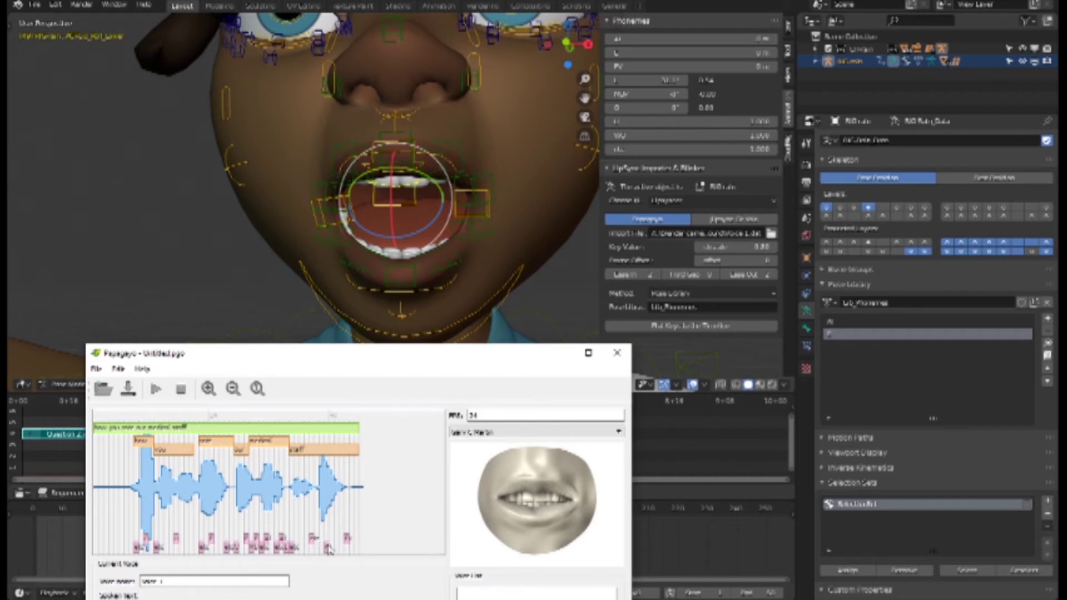
Scrub the Papagayo clip to compare phoneme mouths, including the wide-teeth grin, then return to Blender
left_click(331, 509)
left_click_drag(331, 508, 328, 504)
left_click(214, 516)
left_click(329, 518)
left_click(245, 507)
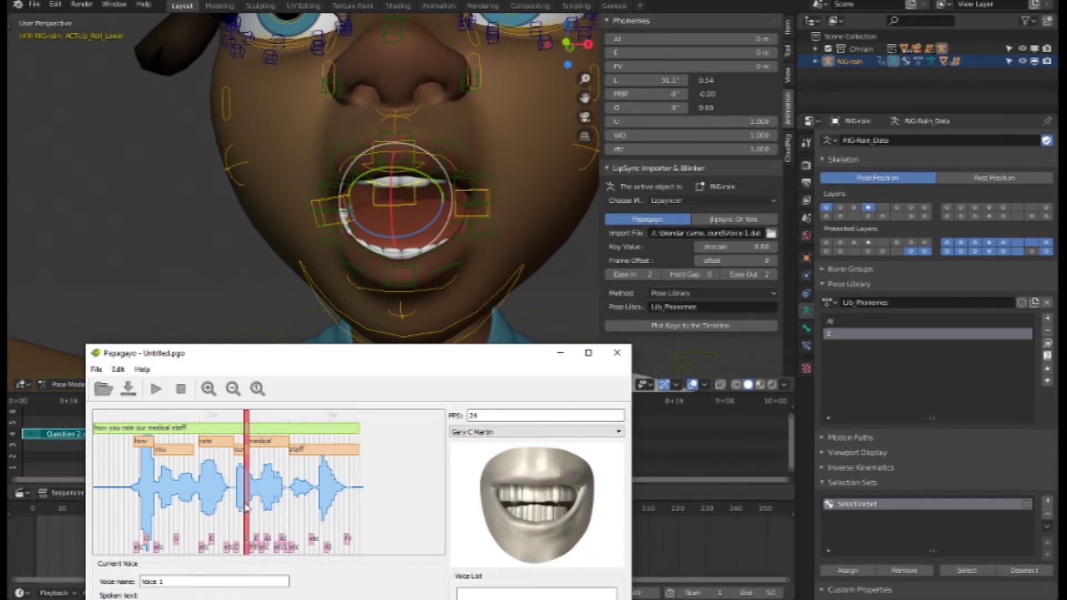
left_click(833, 321)
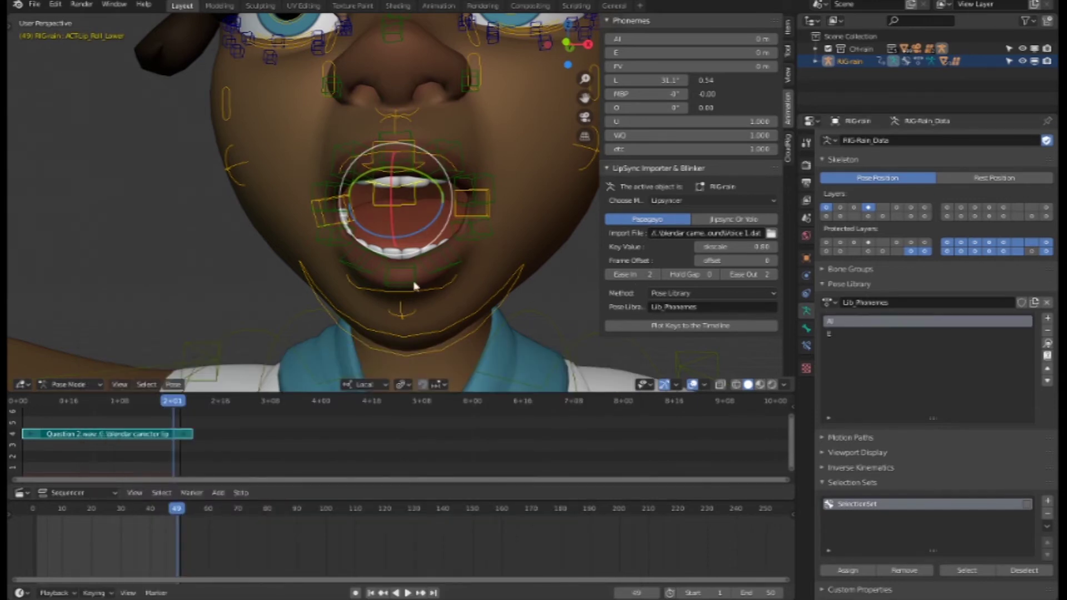
Move the jaw control slightly and overwrite the E pose with the new mouth shape
left_click(423, 340)
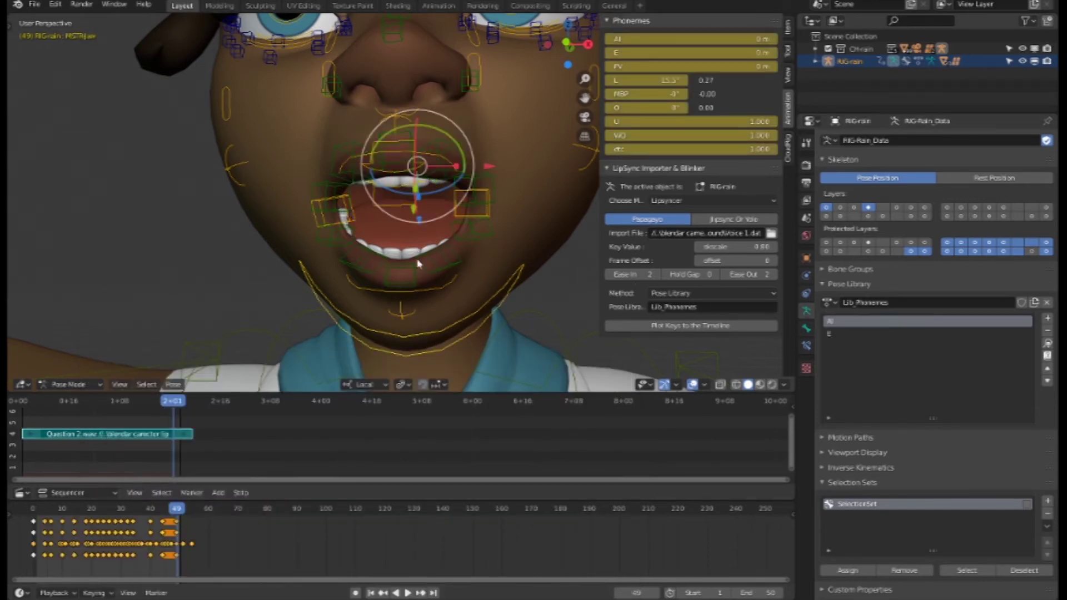
left_click_drag(417, 165, 415, 167)
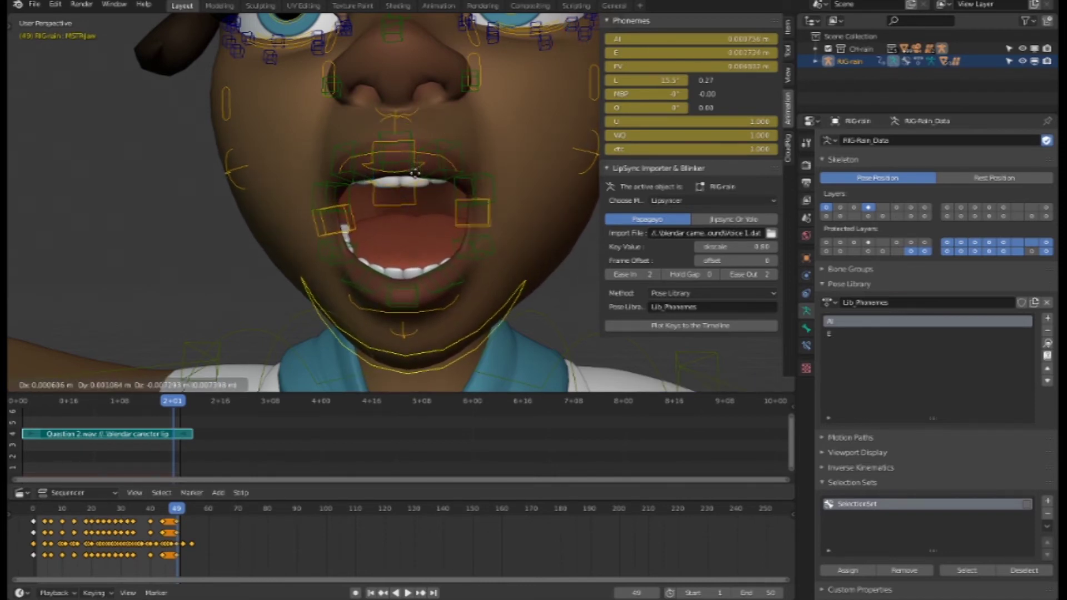
left_click_drag(416, 167, 417, 178)
left_click(1051, 320)
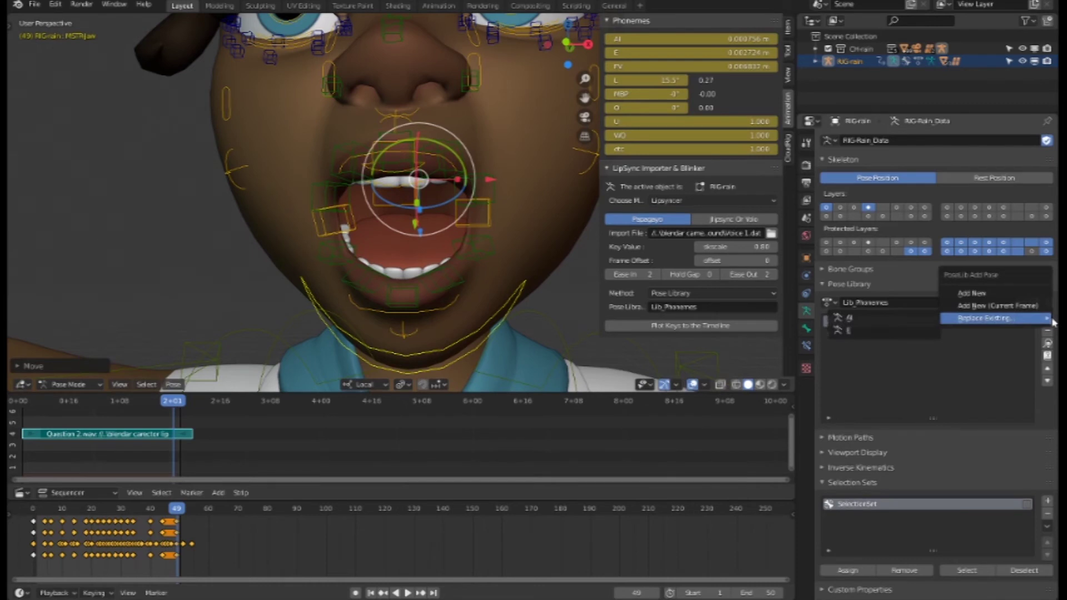
left_click(871, 325)
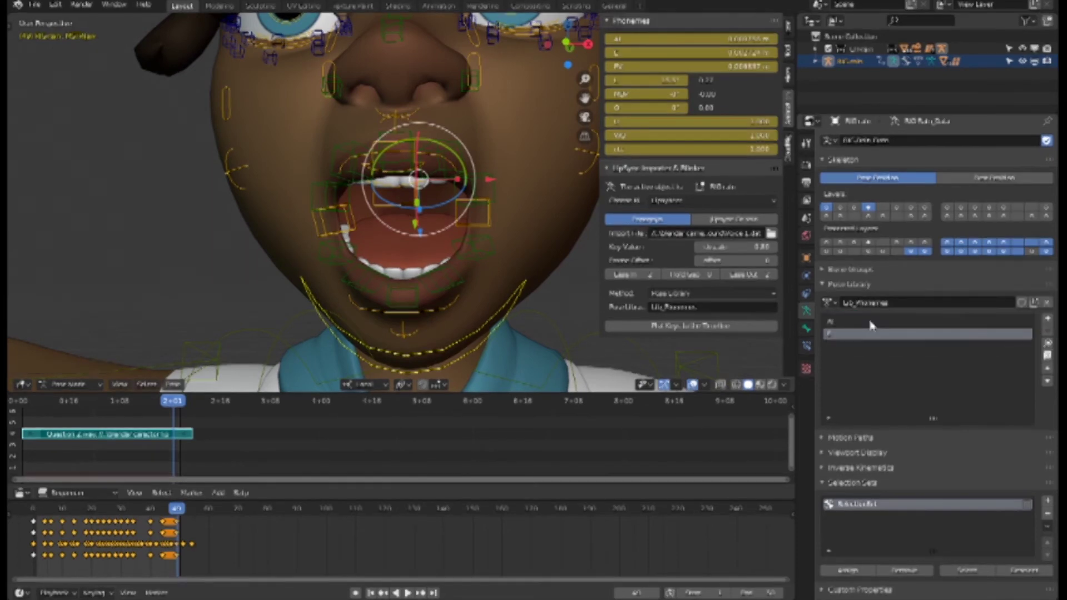
Select the AI and E pose library entries alternately and deselect the jaw bone
left_click(870, 322)
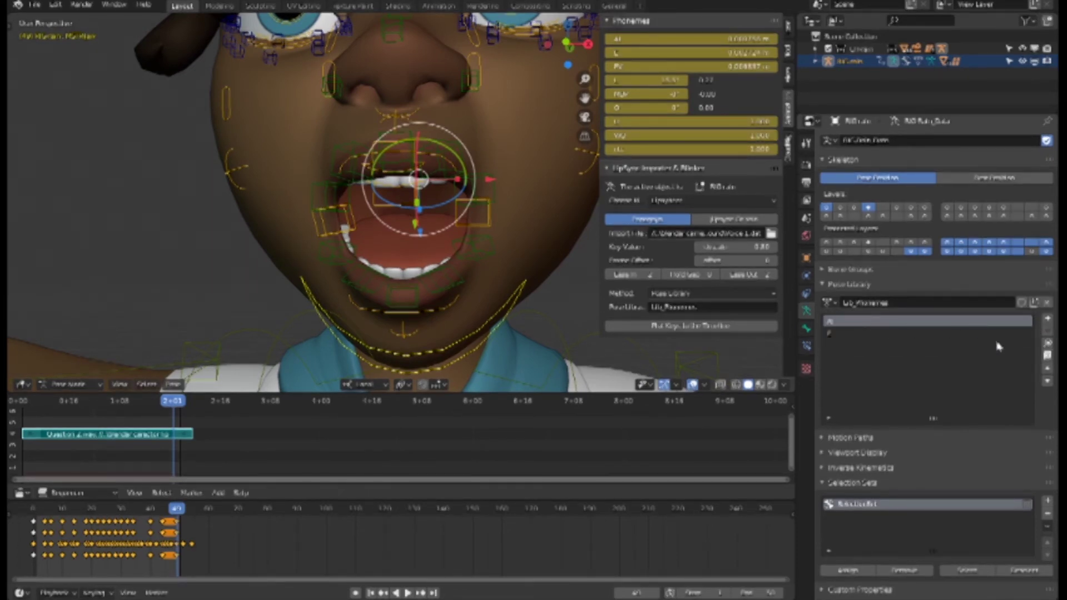
left_click(857, 335)
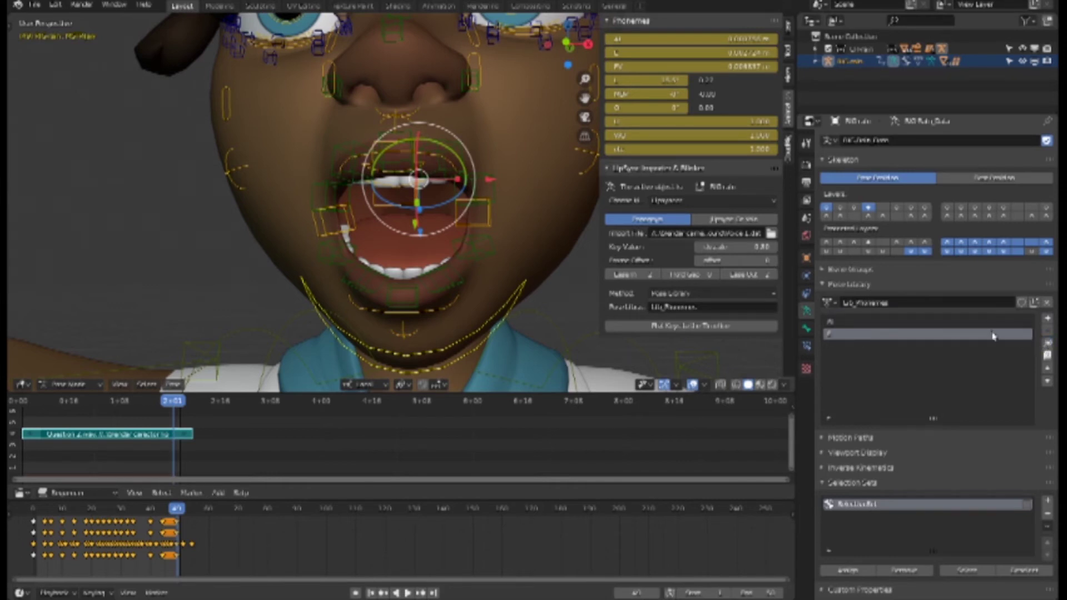
left_click(926, 324)
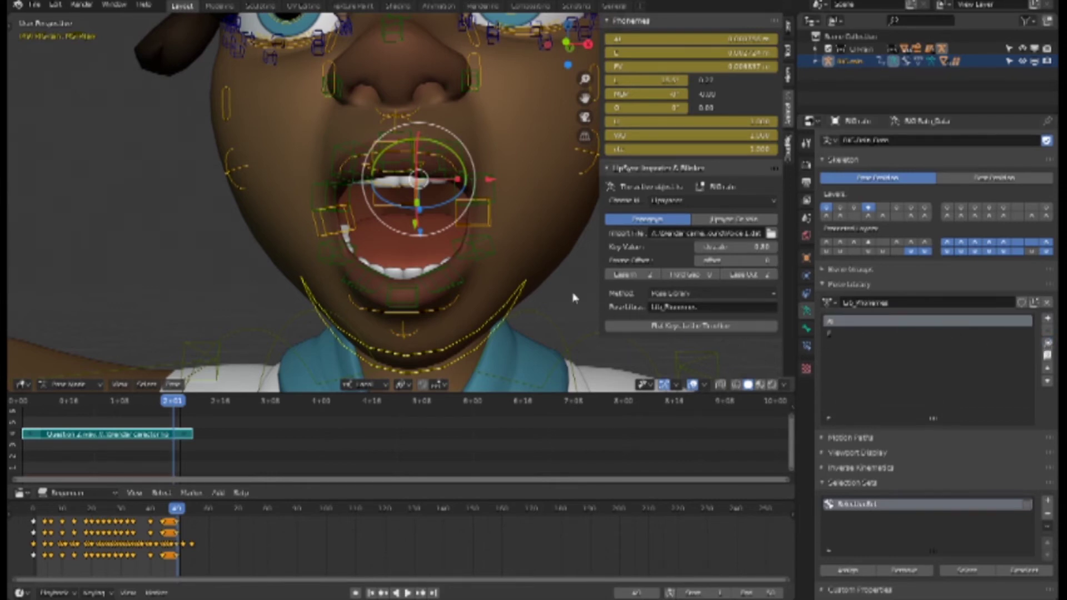
left_click(578, 313)
left_click(856, 335)
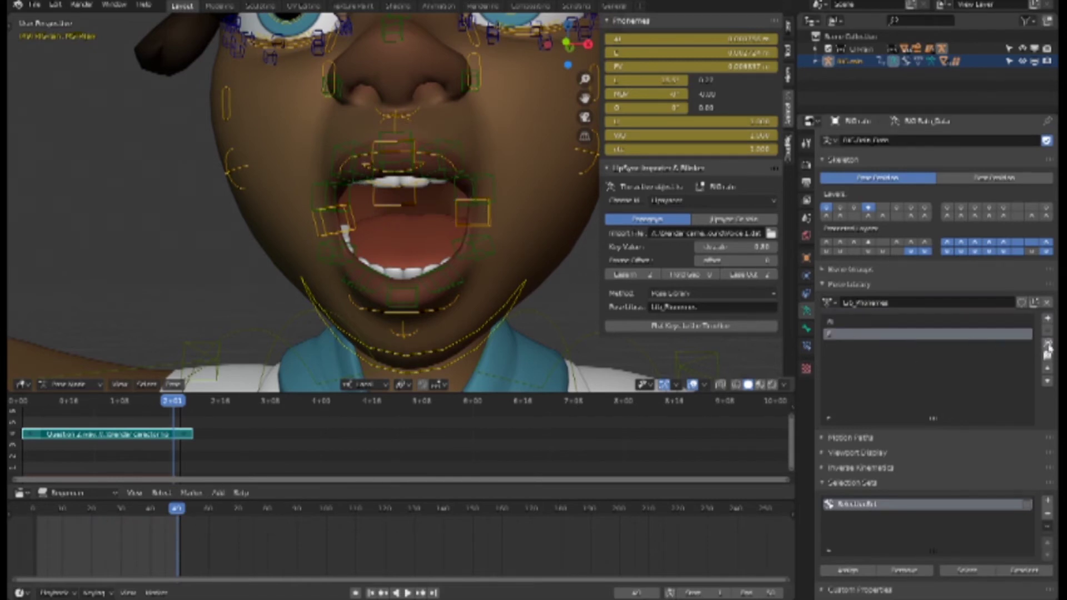
left_click(858, 323)
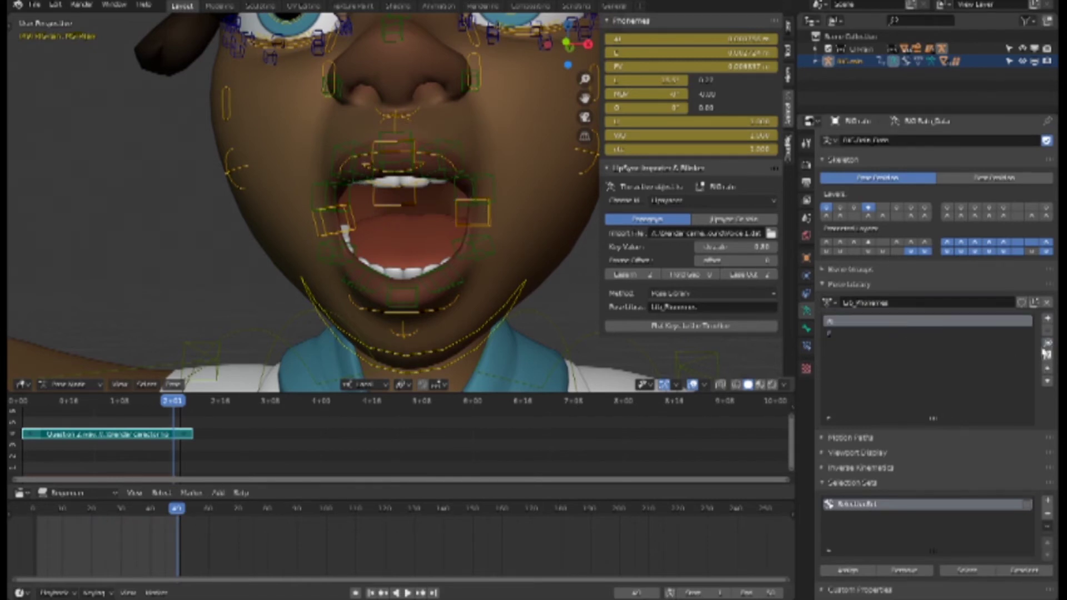
Apply the AI and E poses in turn twice to compare, ending on E
left_click(1047, 345)
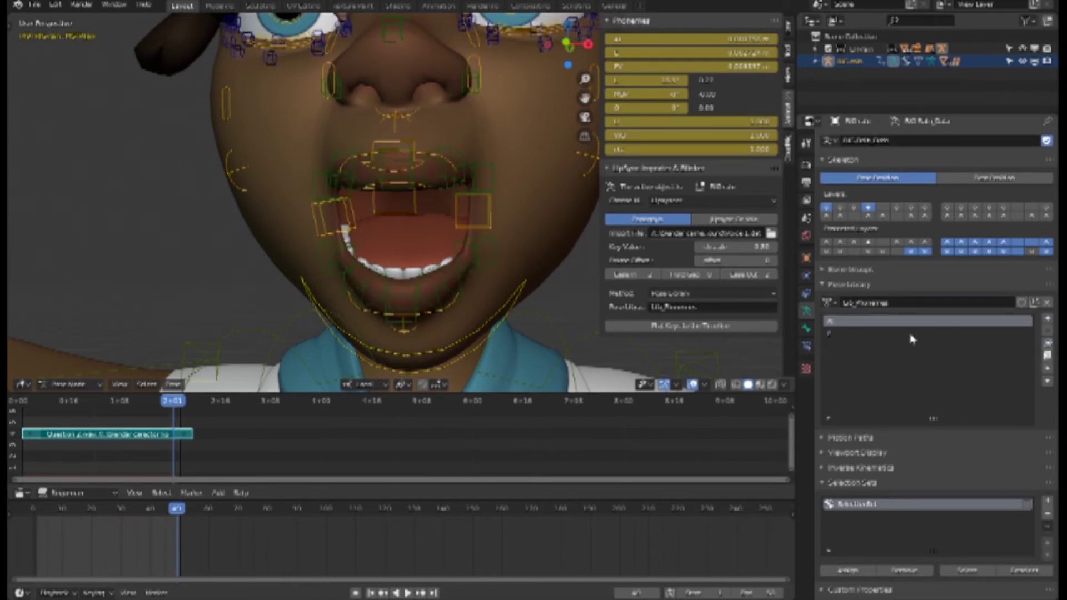
left_click(864, 335)
left_click(1048, 345)
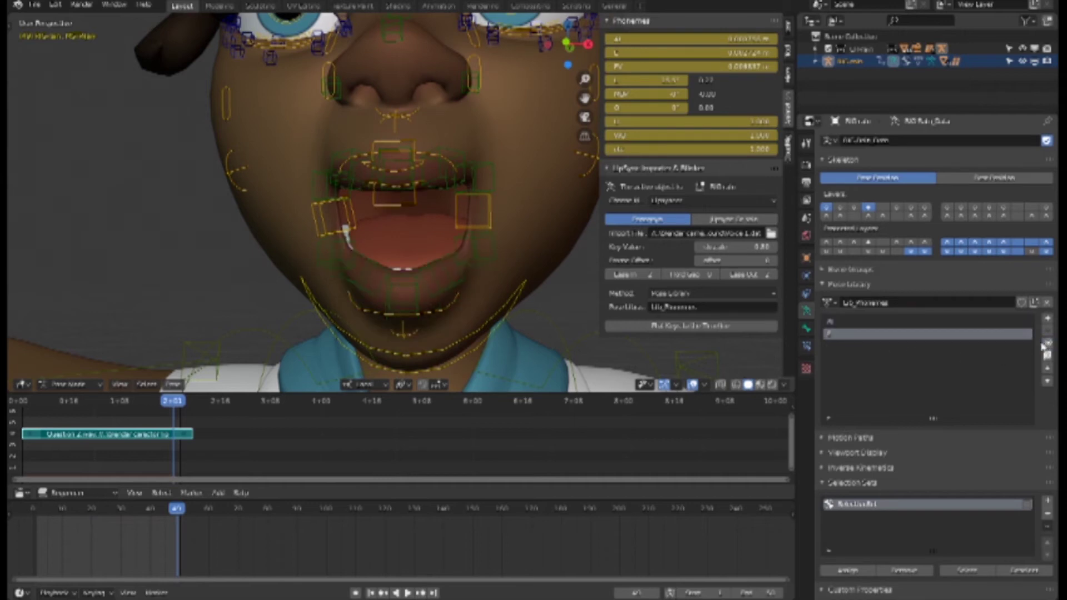
left_click(840, 322)
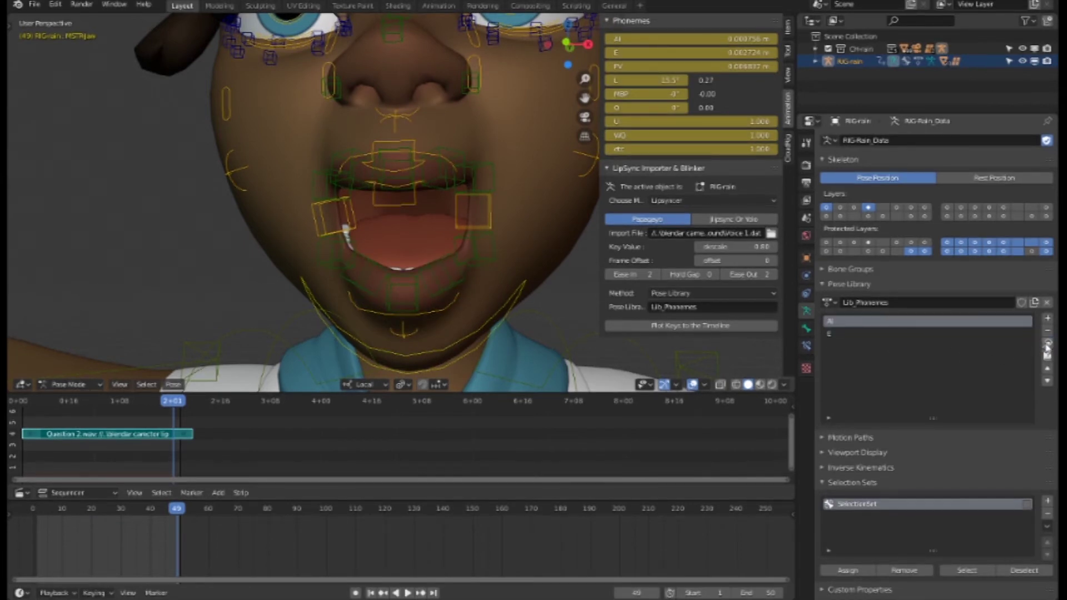
left_click(1047, 345)
left_click(845, 335)
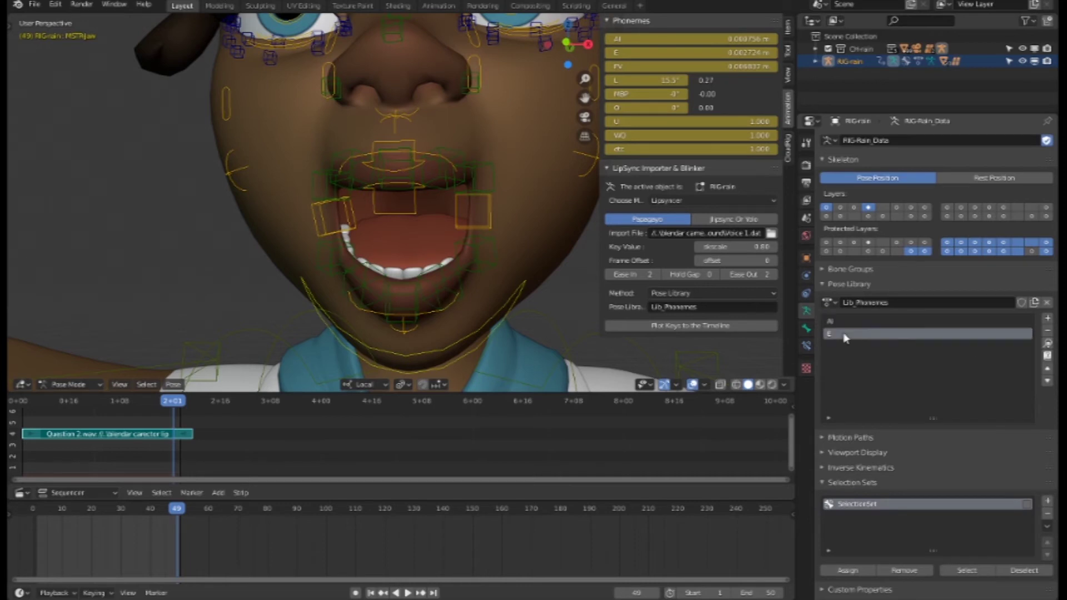
left_click(1049, 345)
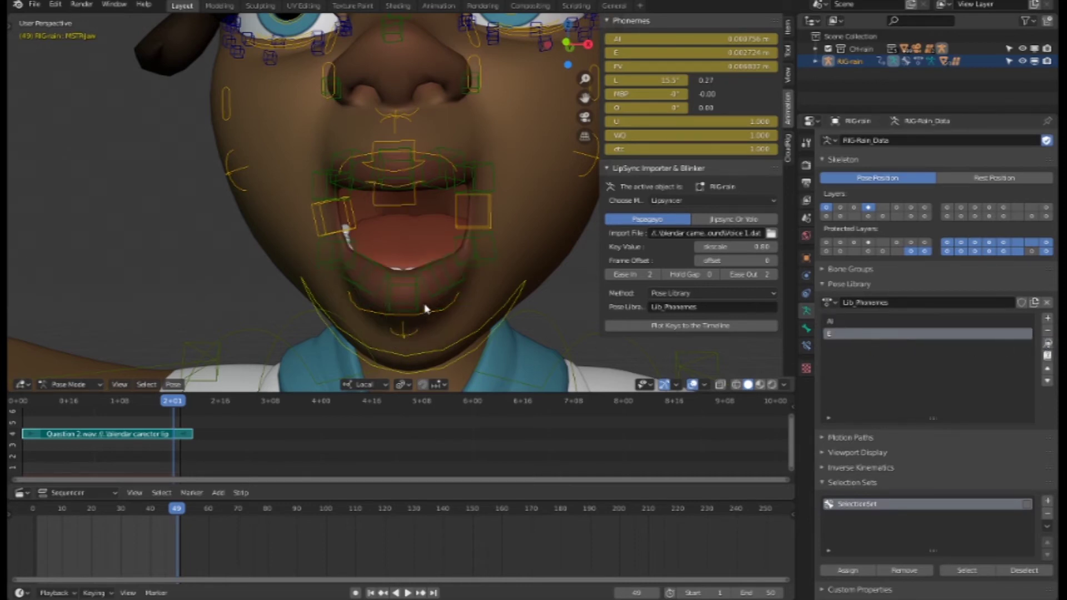
left_click(420, 317)
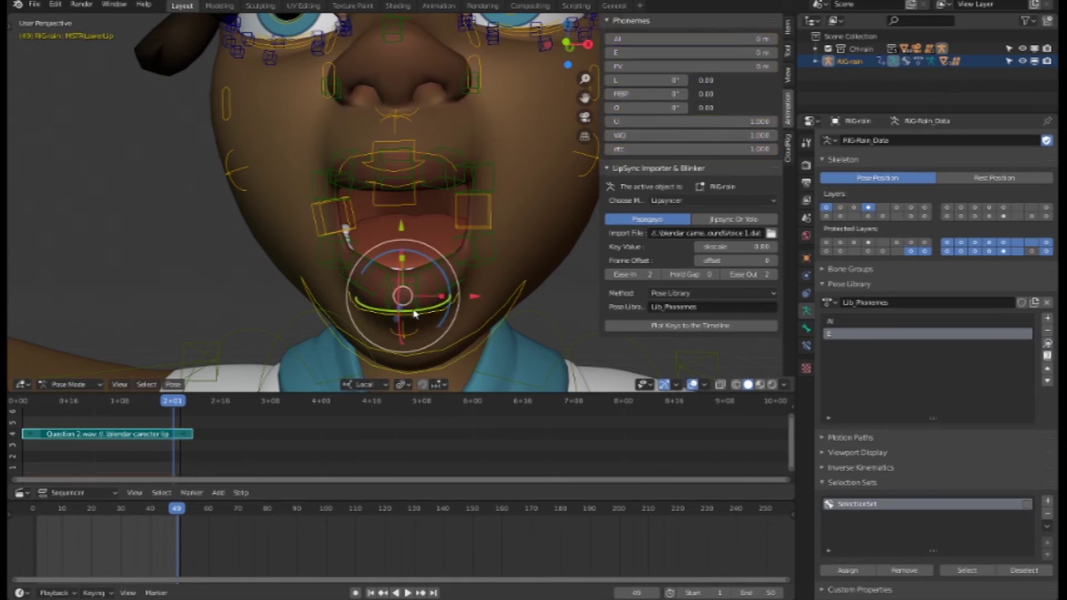
Roll the lower lip about 10°, slide it along local Y, rotate it on X and scale it
left_click_drag(404, 291, 403, 277)
middle_click_drag(484, 341, 405, 328)
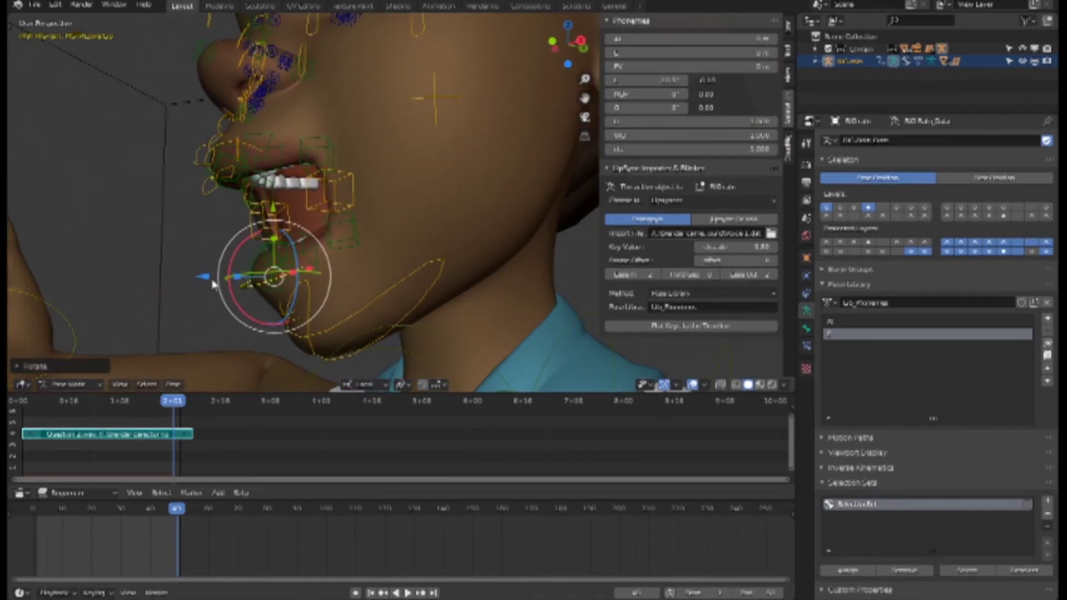
key("g")
key("y")
key("y")
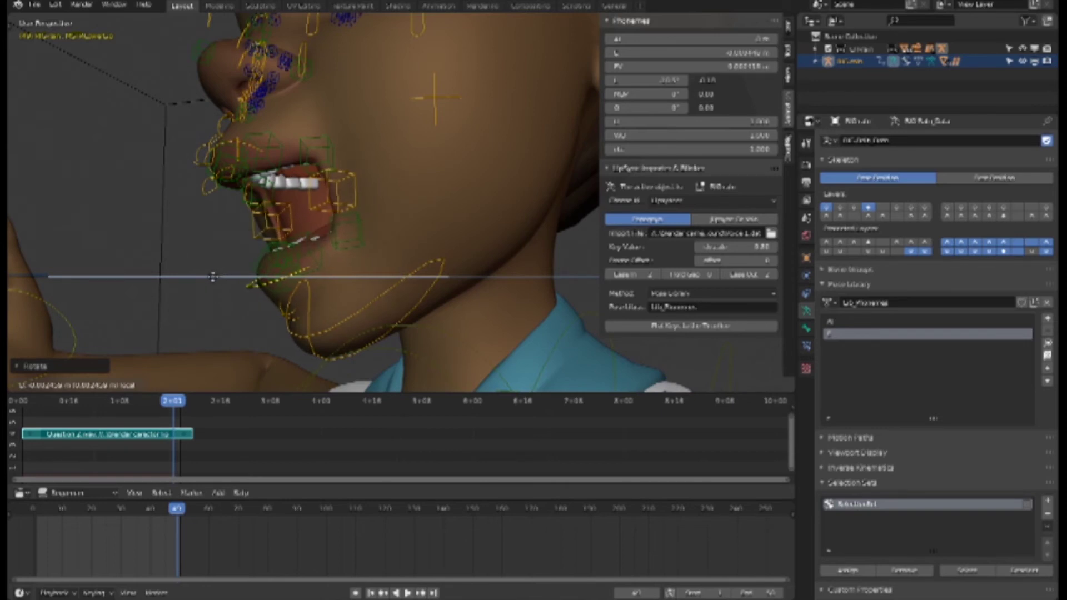
left_click(213, 276)
left_click_drag(244, 247, 240, 244)
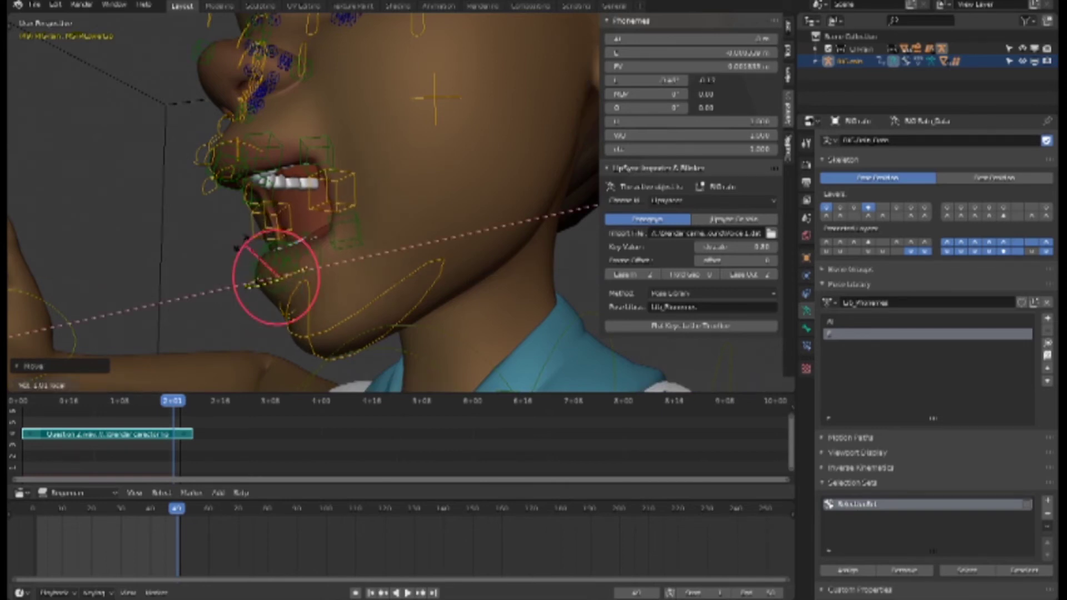
left_click(247, 285)
mouse_move(247, 284)
middle_mouse_down()
mouse_move(525, 339)
mouse_move(491, 304)
middle_mouse_up()
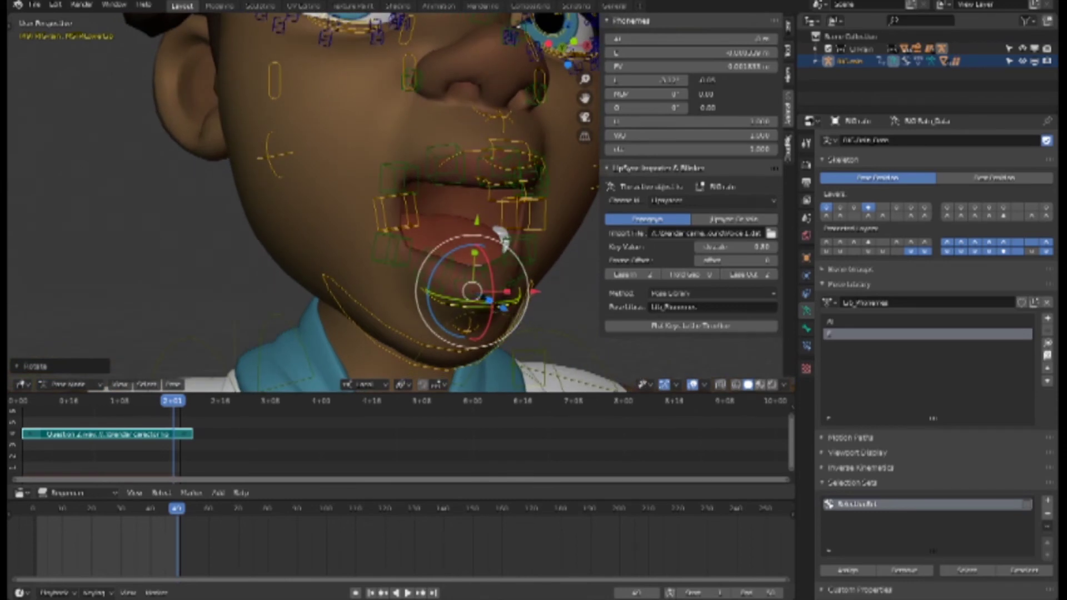
key("s")
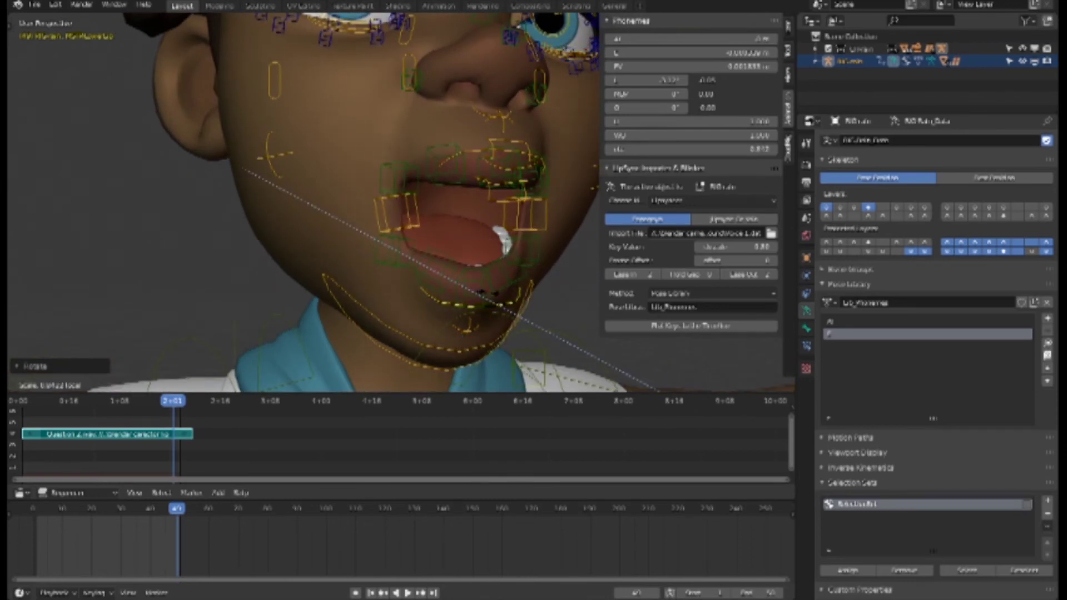
left_click(492, 300)
mouse_move(492, 300)
middle_mouse_down()
mouse_move(480, 334)
mouse_move(570, 332)
middle_mouse_up()
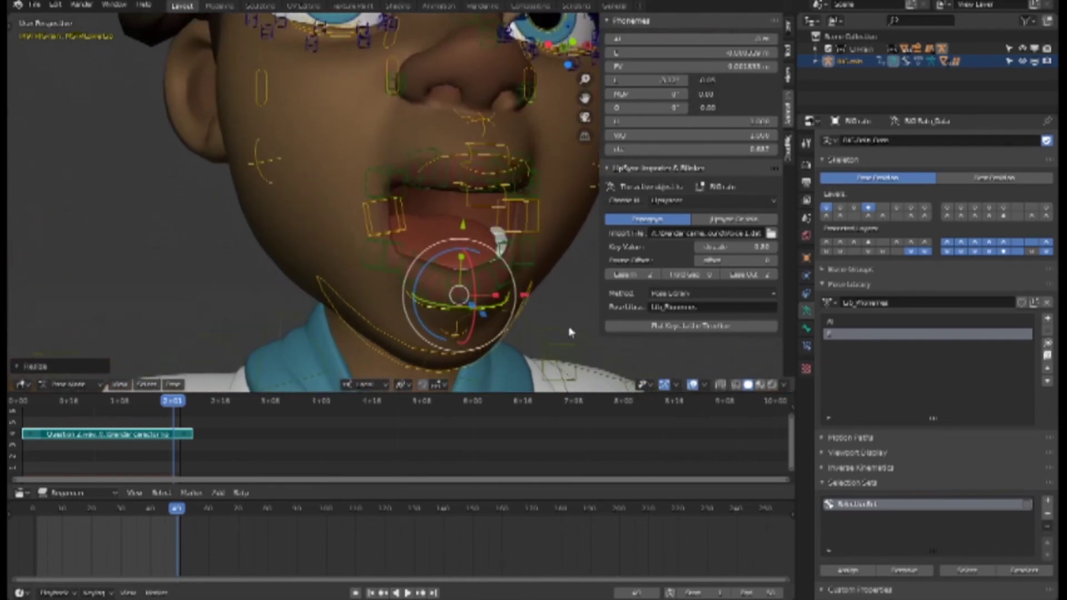
Alternate applying the AI and E library poses twice to check the reshaped E mouth
left_click(642, 329)
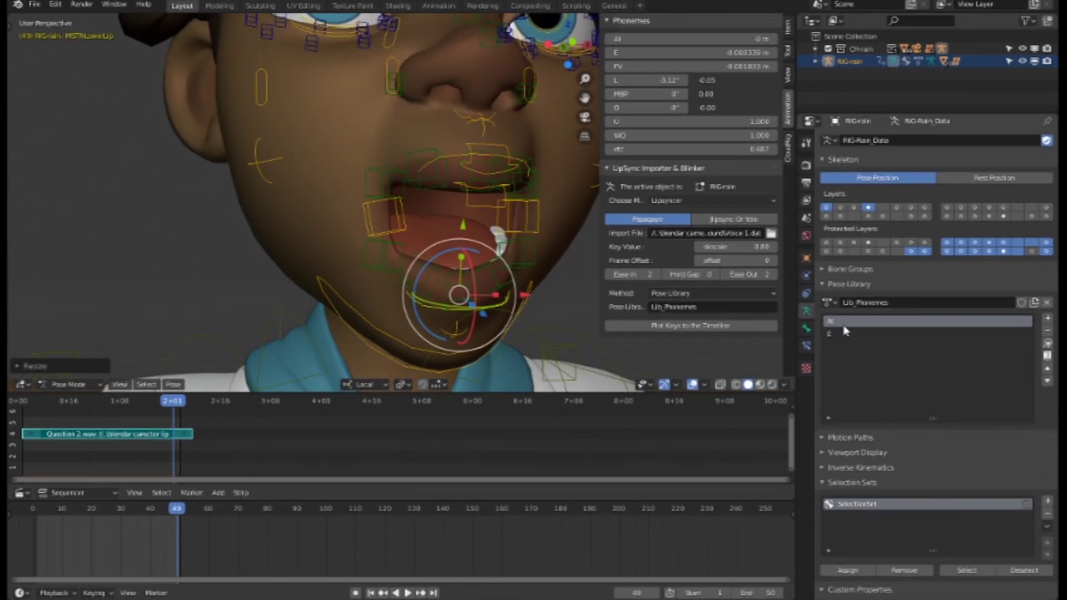
left_click(1047, 343)
left_click(882, 338)
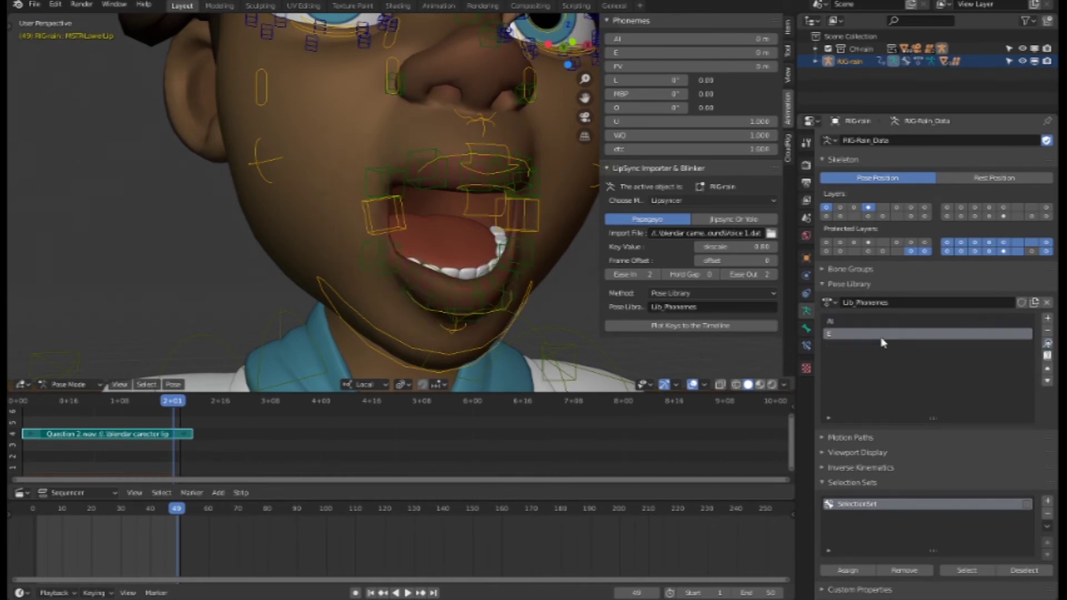
left_click(1047, 349)
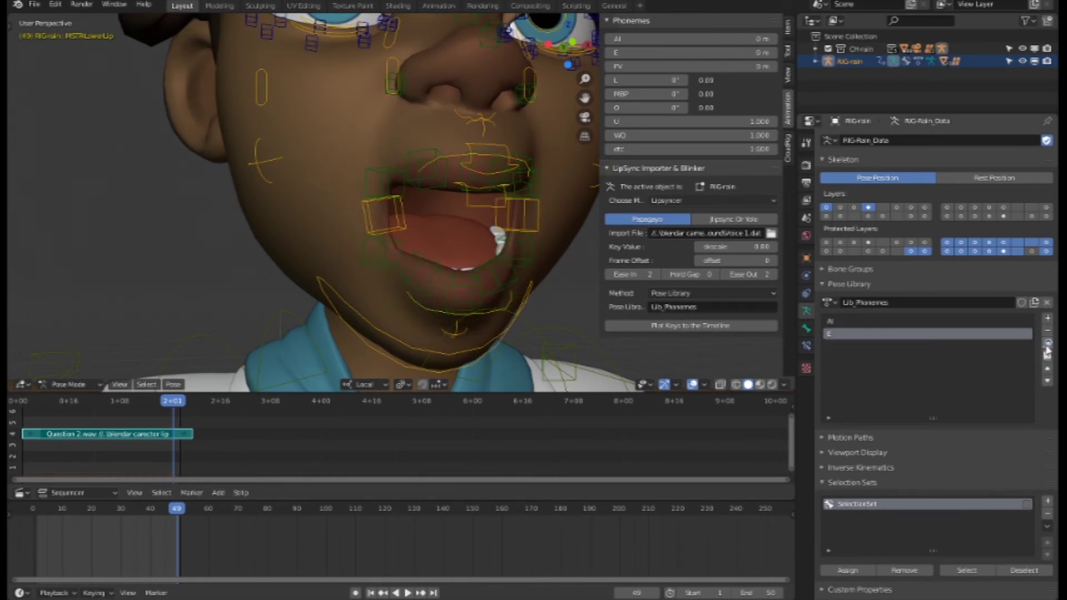
left_click(901, 324)
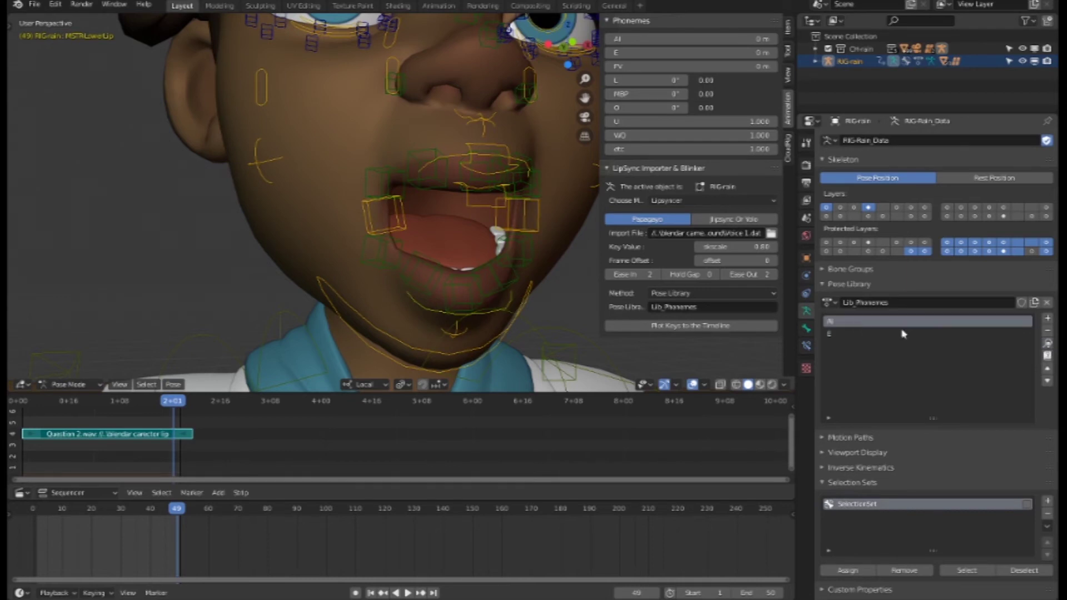
left_click(1048, 345)
left_click(855, 335)
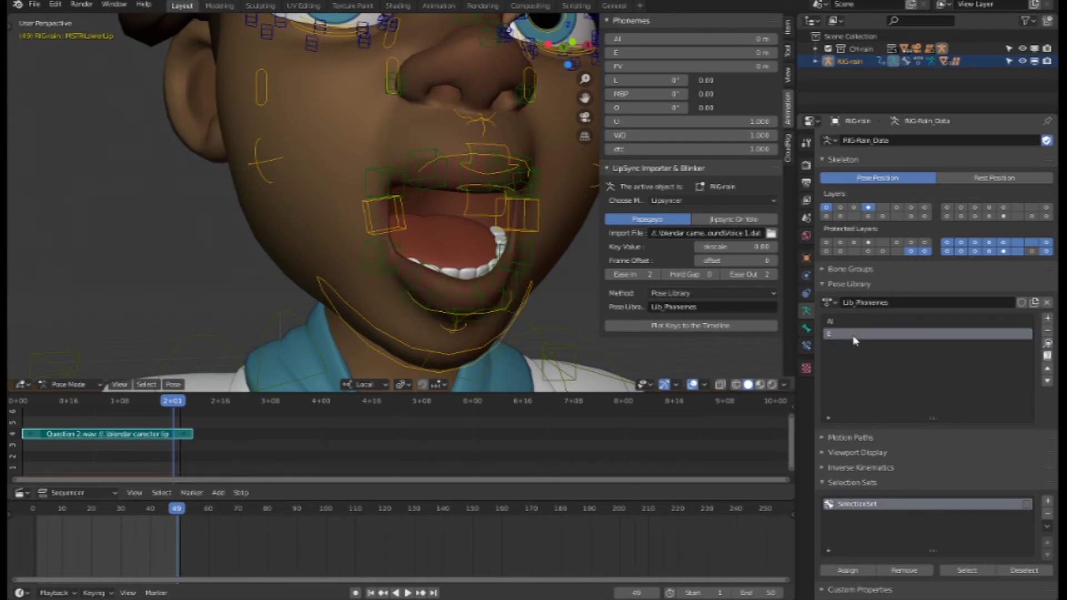
left_click(1047, 344)
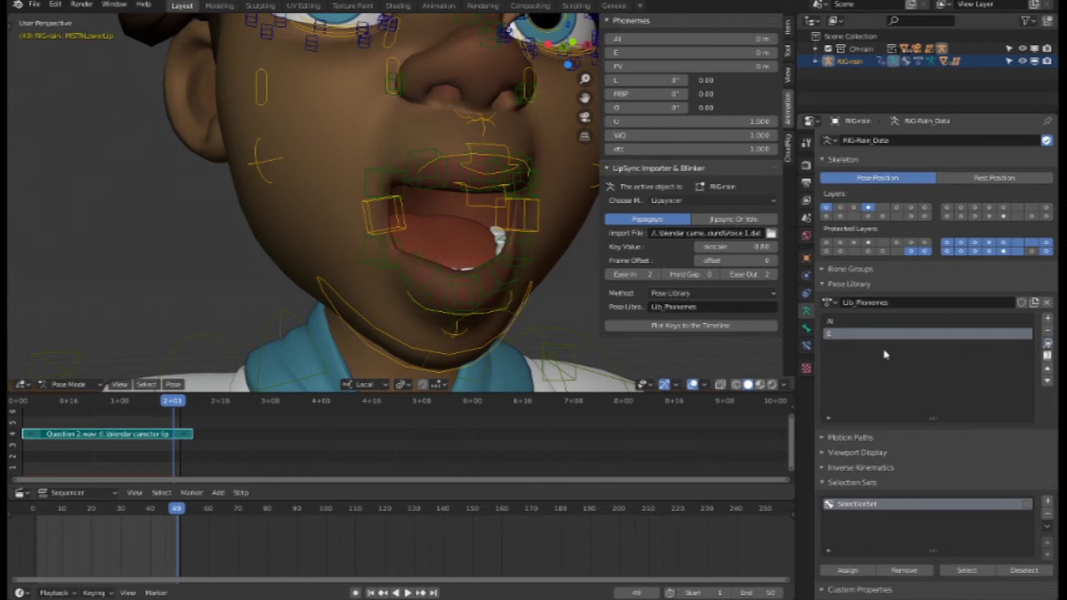
middle_click_drag(568, 292, 478, 288)
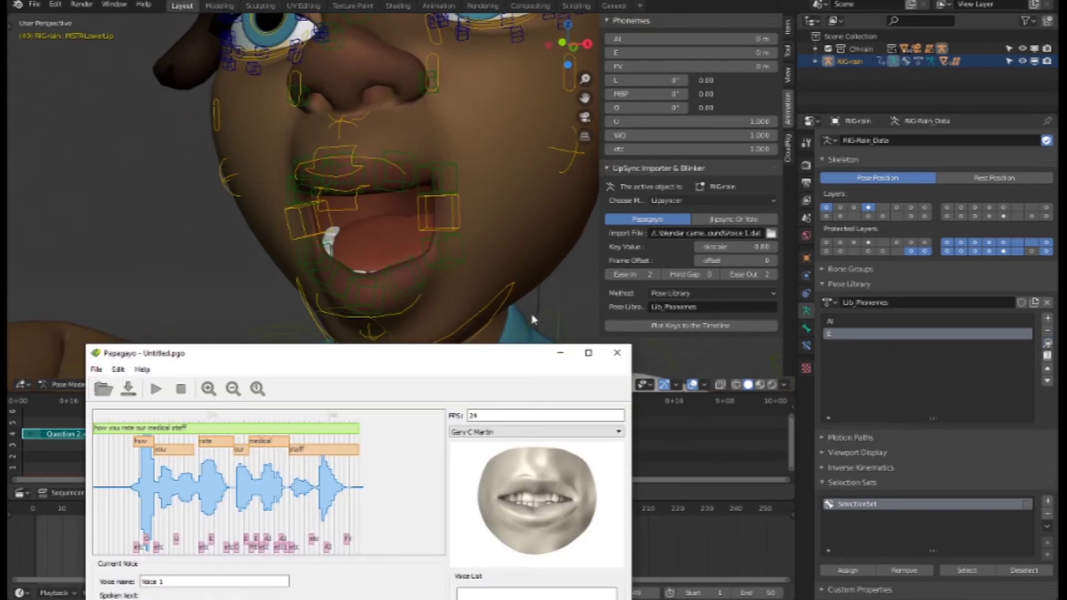
left_click(212, 506)
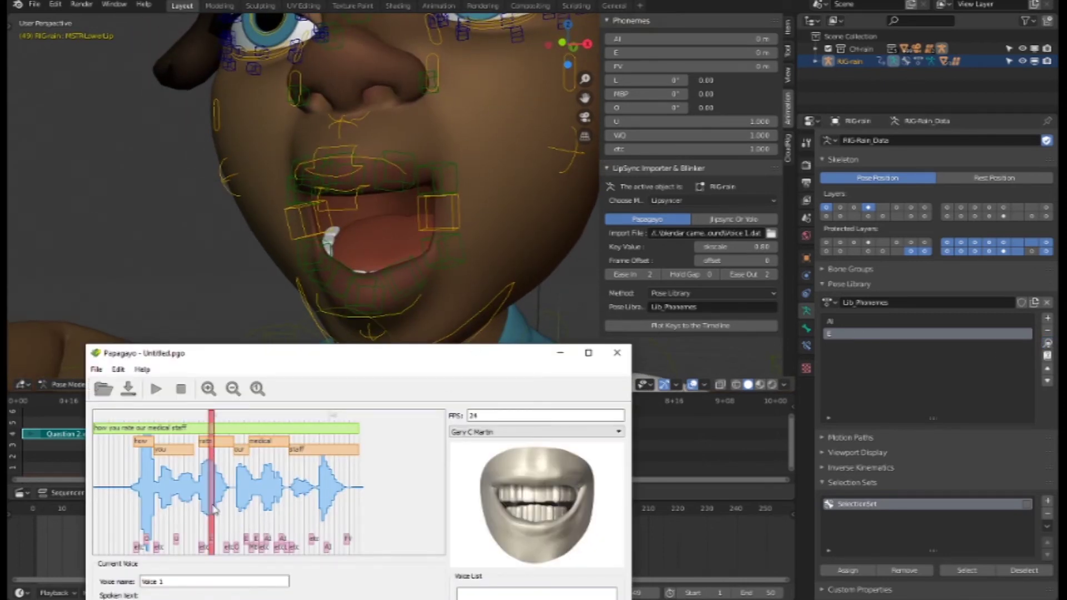
left_click(329, 532)
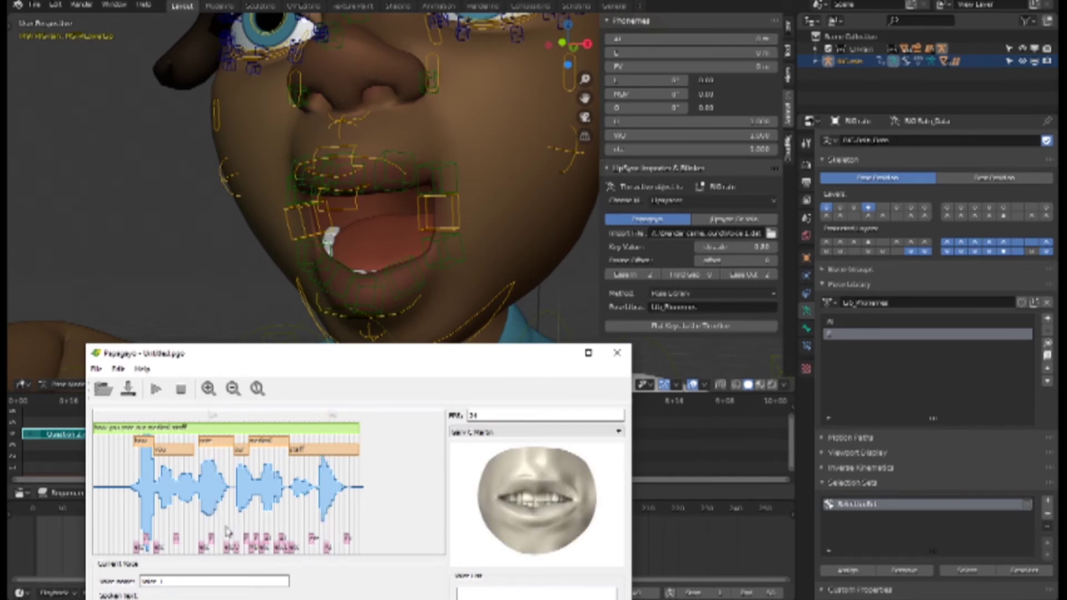
left_click(216, 526)
left_click(328, 537)
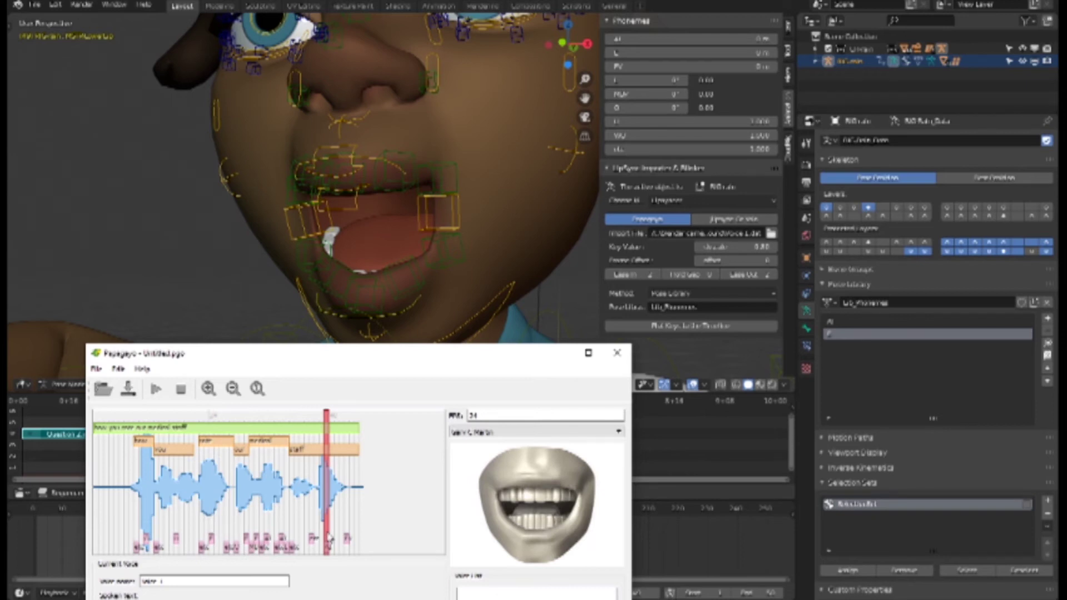
left_click(328, 537)
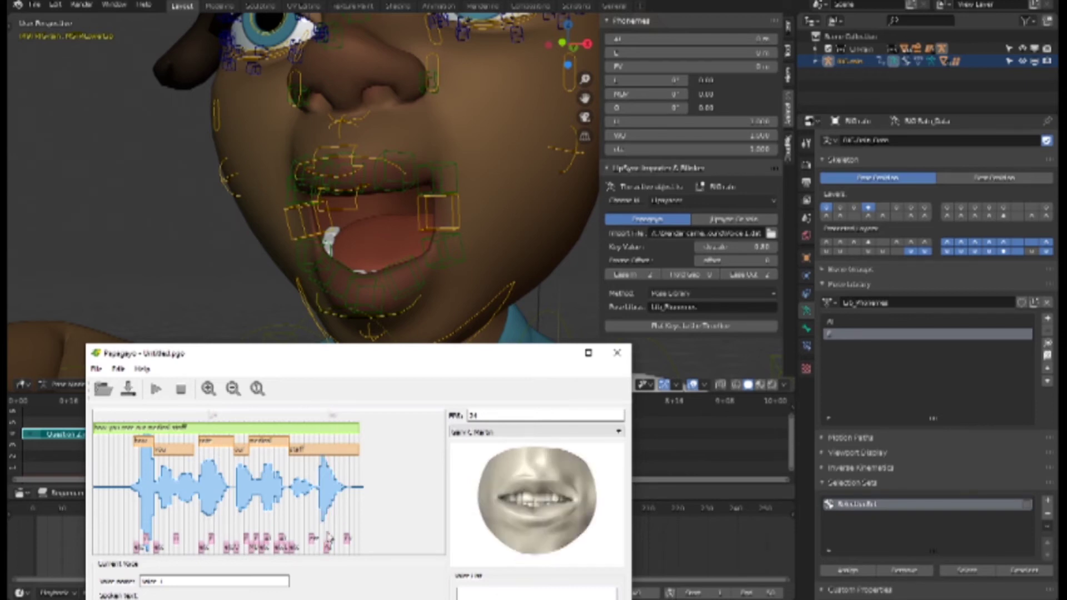
left_click(328, 537)
left_click(328, 537)
left_click(328, 537)
left_click(329, 537)
left_click(329, 537)
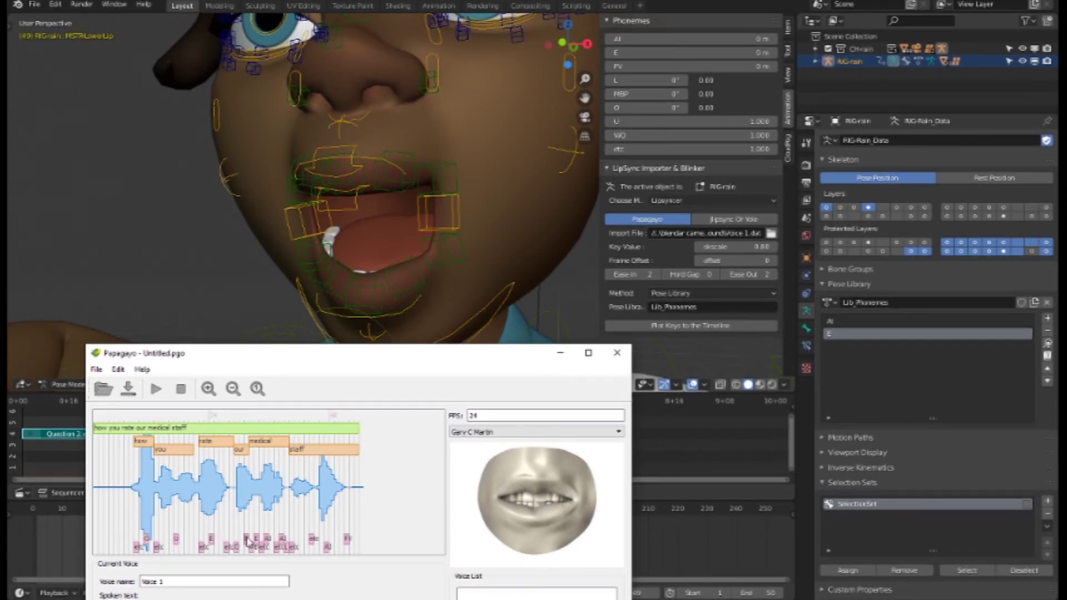
Preview the Papagayo mouth shape, then return to Blender facing the character head-on
left_click(247, 509)
left_click(247, 509)
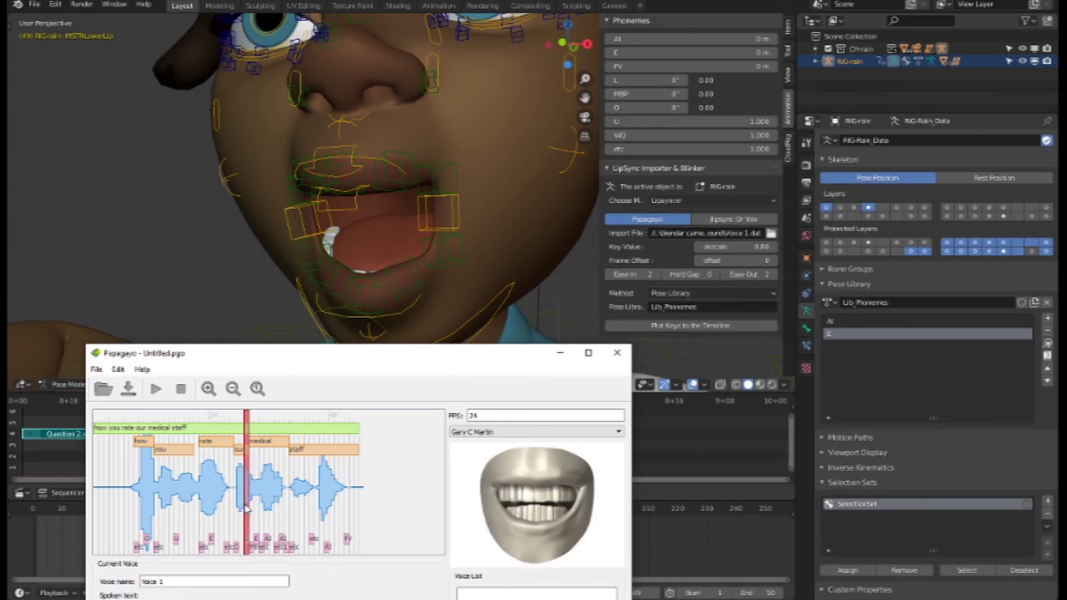
left_click(248, 508)
left_click(468, 288)
mouse_move(461, 281)
middle_mouse_down()
mouse_move(506, 265)
mouse_move(498, 272)
middle_mouse_up()
Select the lower lip control and test moving it along its local Z axis
left_click(451, 244)
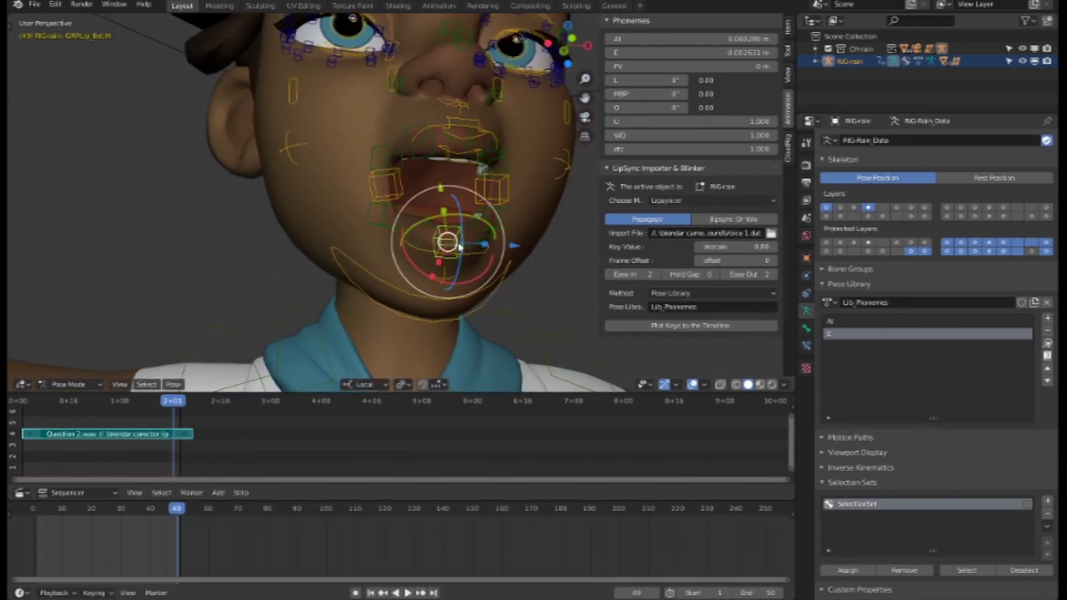
mouse_move(452, 258)
middle_mouse_down()
mouse_move(405, 269)
mouse_move(362, 223)
middle_mouse_up()
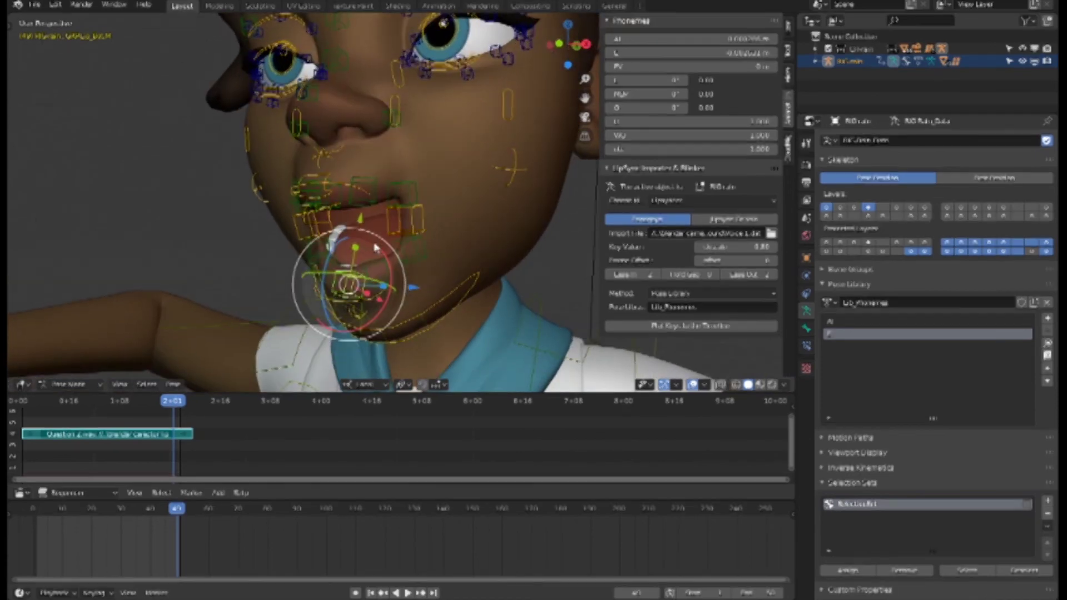
key("g")
key("z")
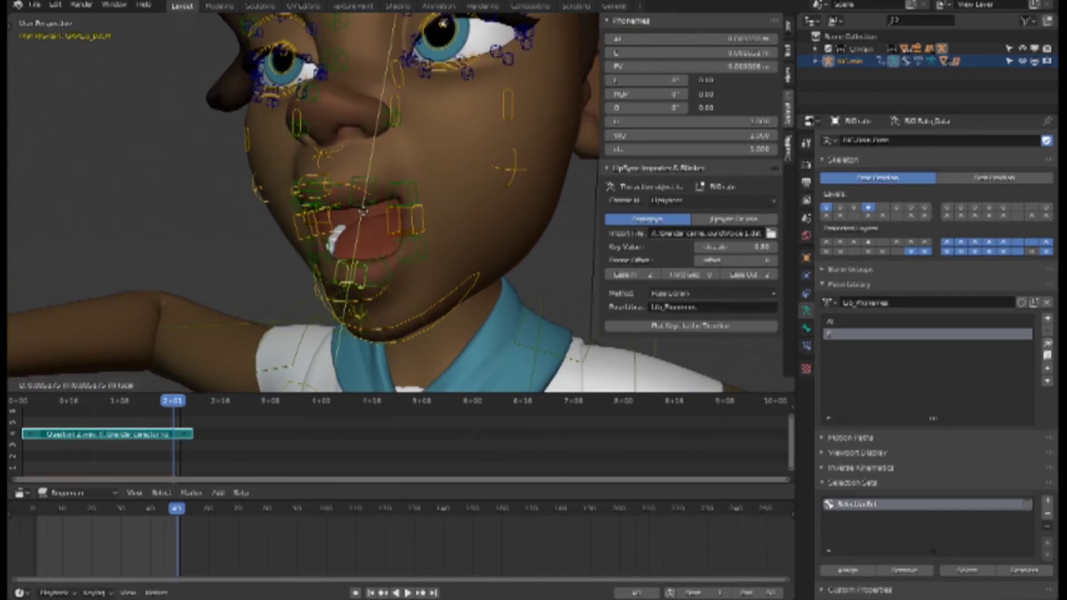
middle_click_drag(454, 334, 404, 278)
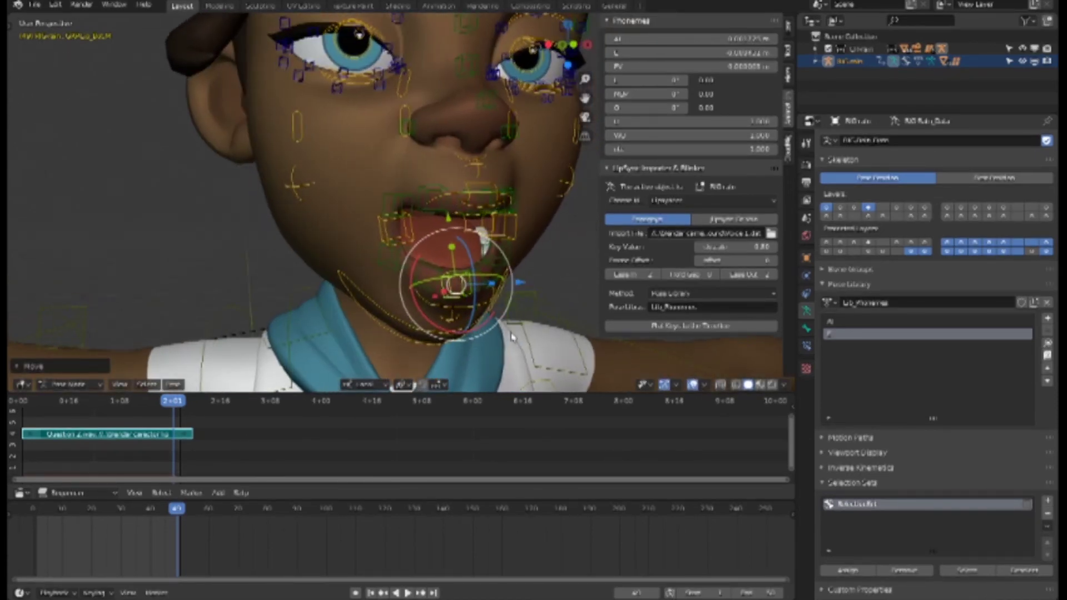
Test-move the left mouth-corner and lower-mouth controls
left_click(398, 269)
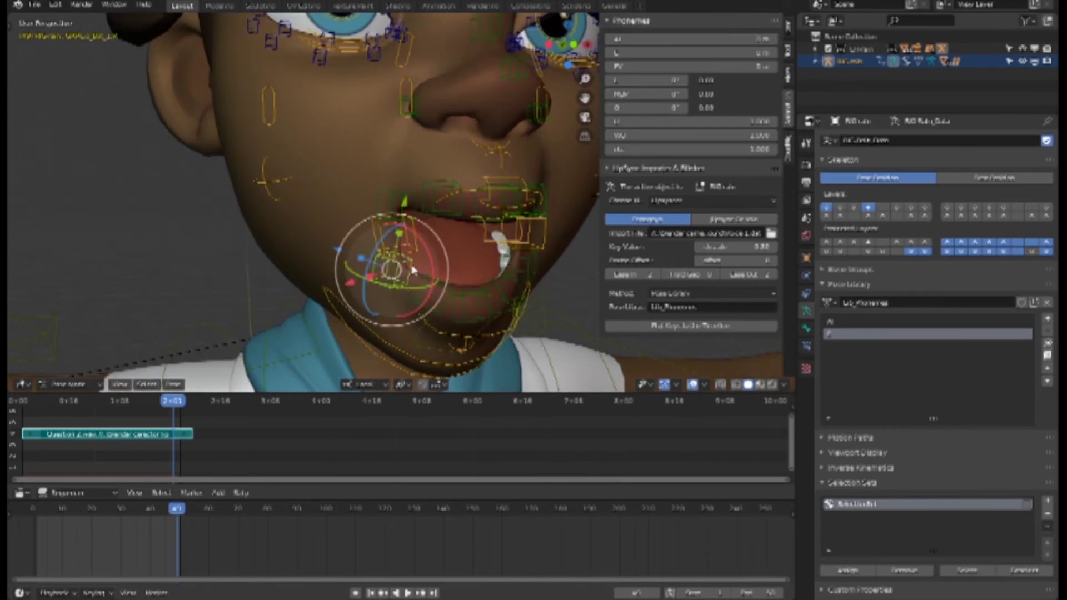
key("g")
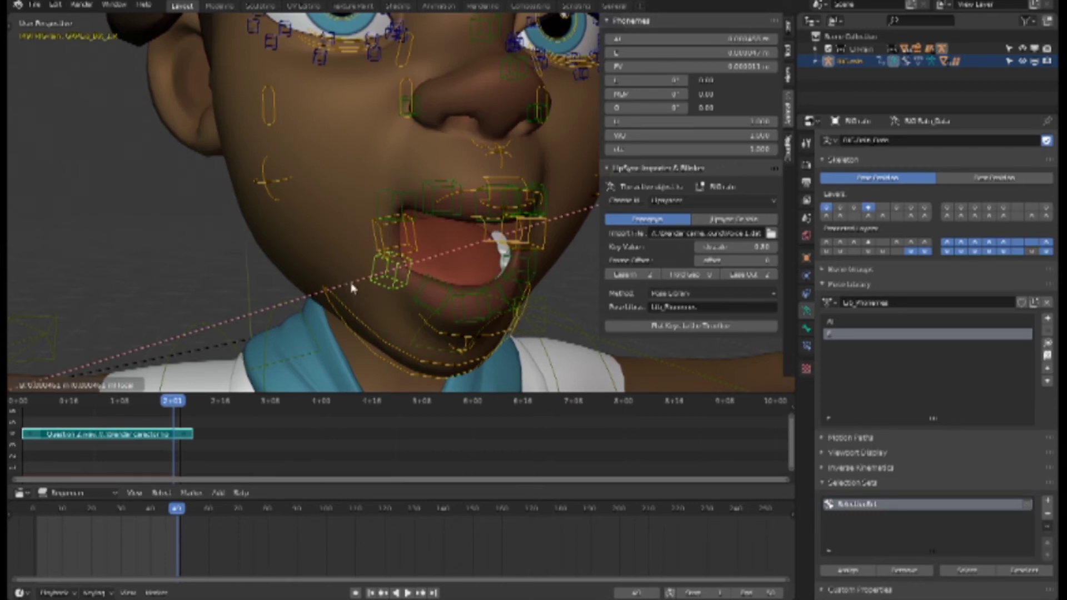
left_click(347, 285)
middle_click_drag(347, 285, 478, 293)
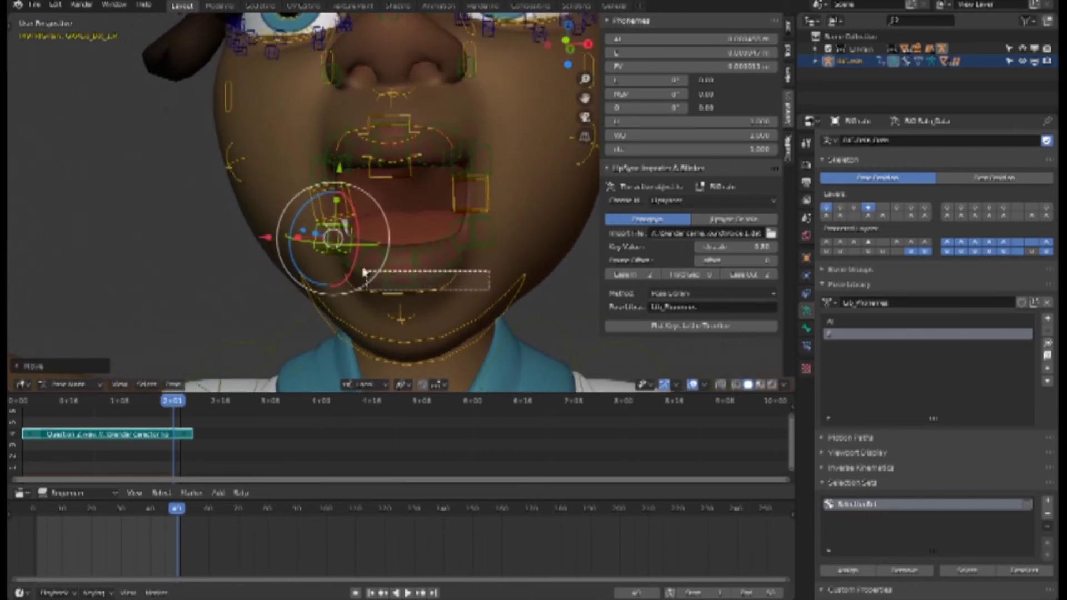
left_click(399, 253)
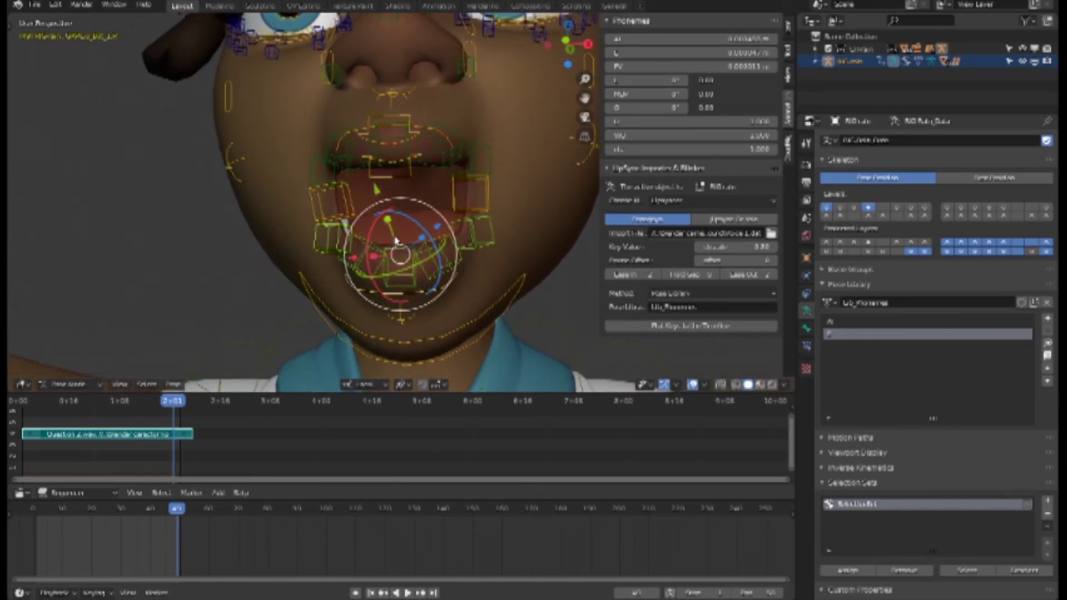
key("g")
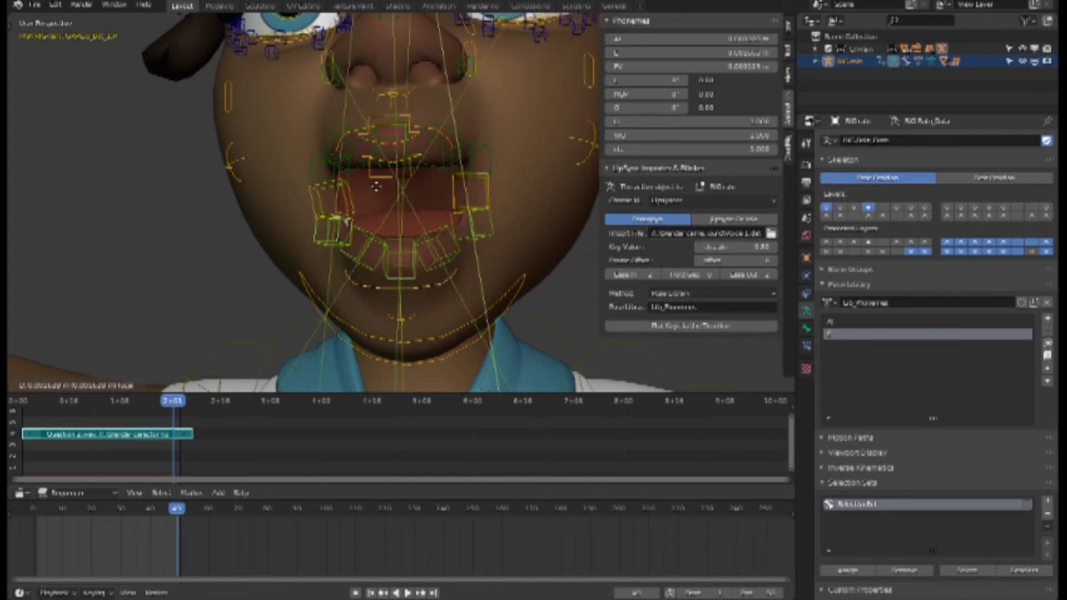
left_click(383, 192)
mouse_move(400, 245)
middle_mouse_down()
mouse_move(528, 314)
mouse_move(441, 310)
middle_mouse_up()
Scale all lip controls to about 0.75, then undo it
mouse_move(461, 280)
left_mouse_down()
mouse_move(379, 262)
mouse_move(372, 245)
left_mouse_up()
left_click(369, 223)
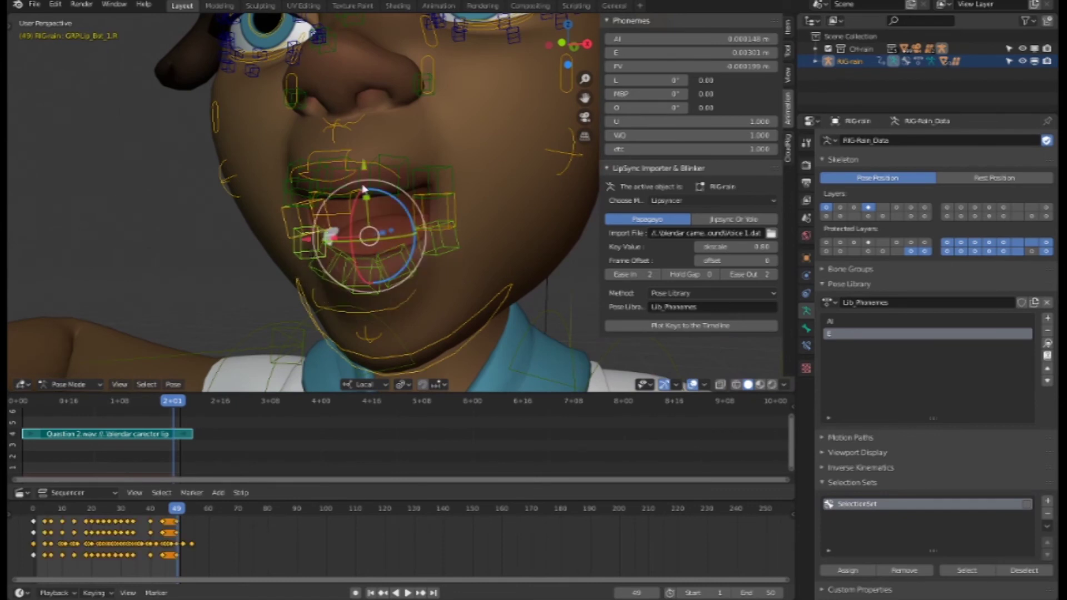
key("s")
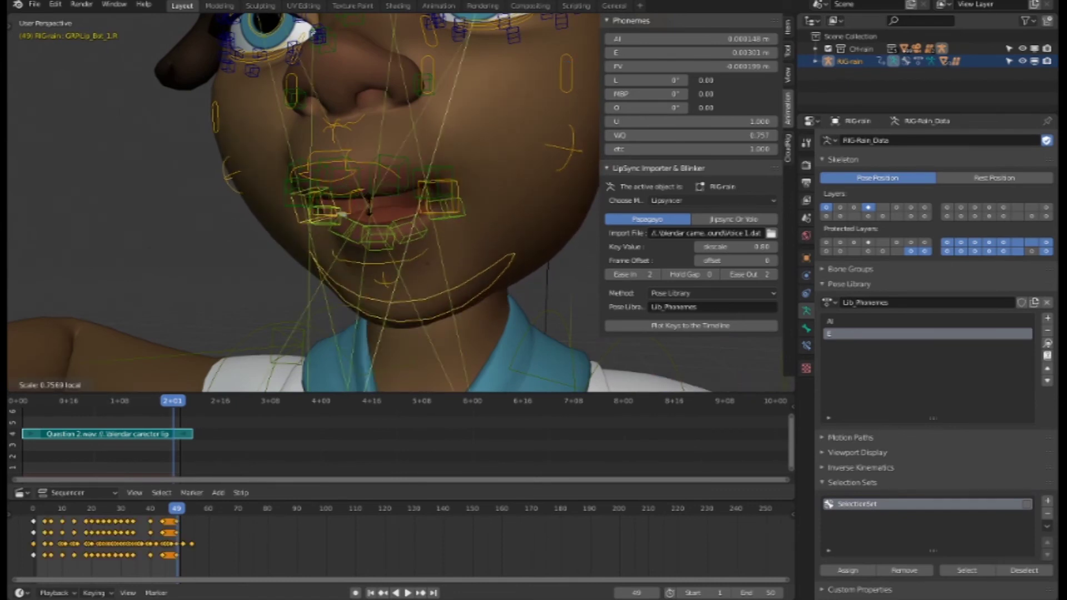
left_click(421, 253)
key("ctrl+z")
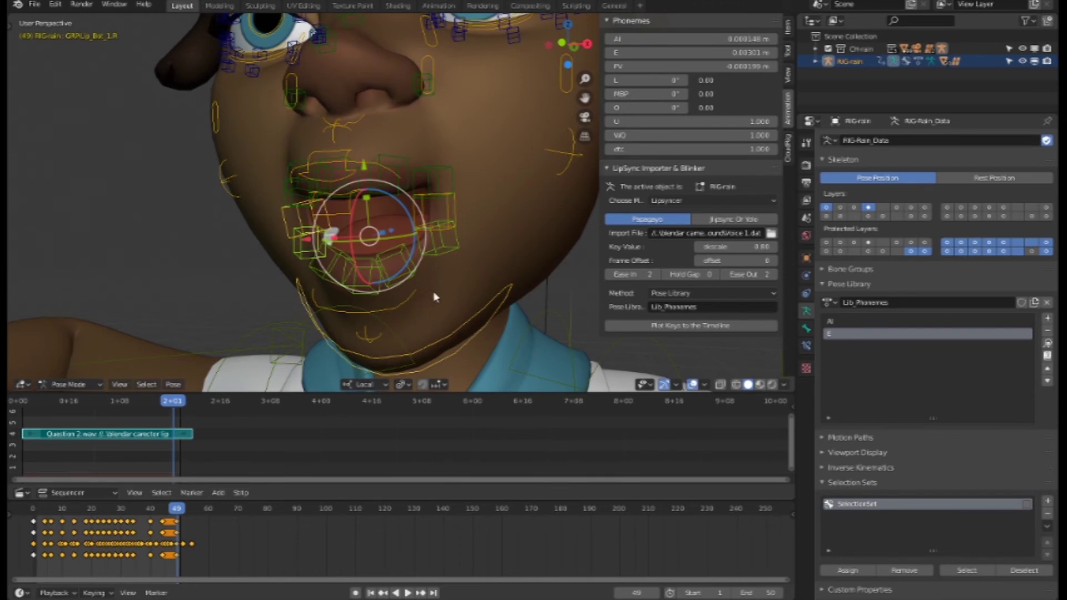
Scale another set of lip controls to about 0.79, then undo back to rest
left_click(435, 298)
left_click(387, 251)
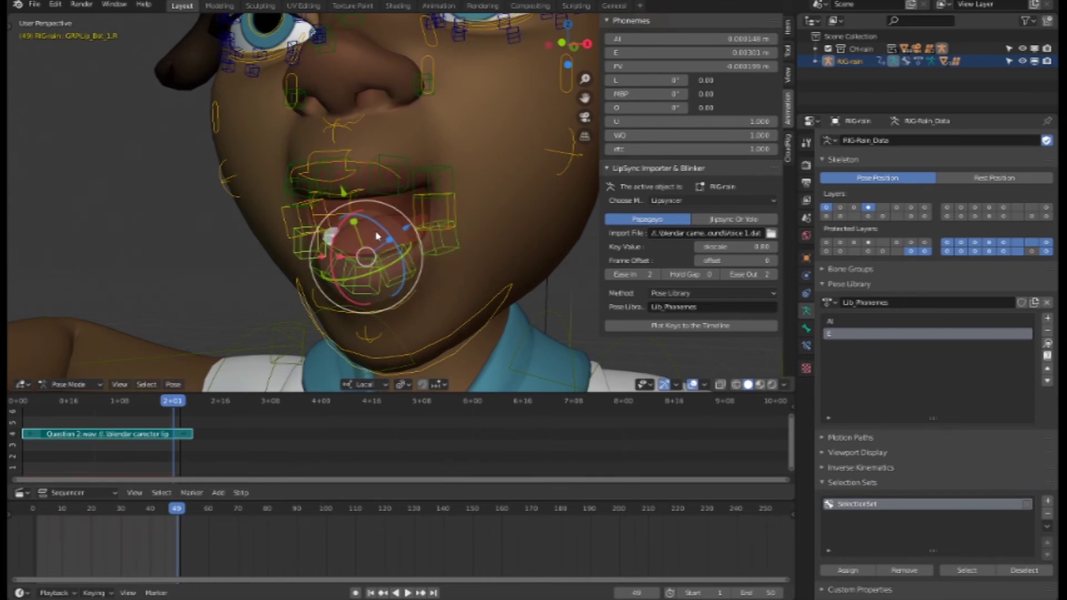
key("s")
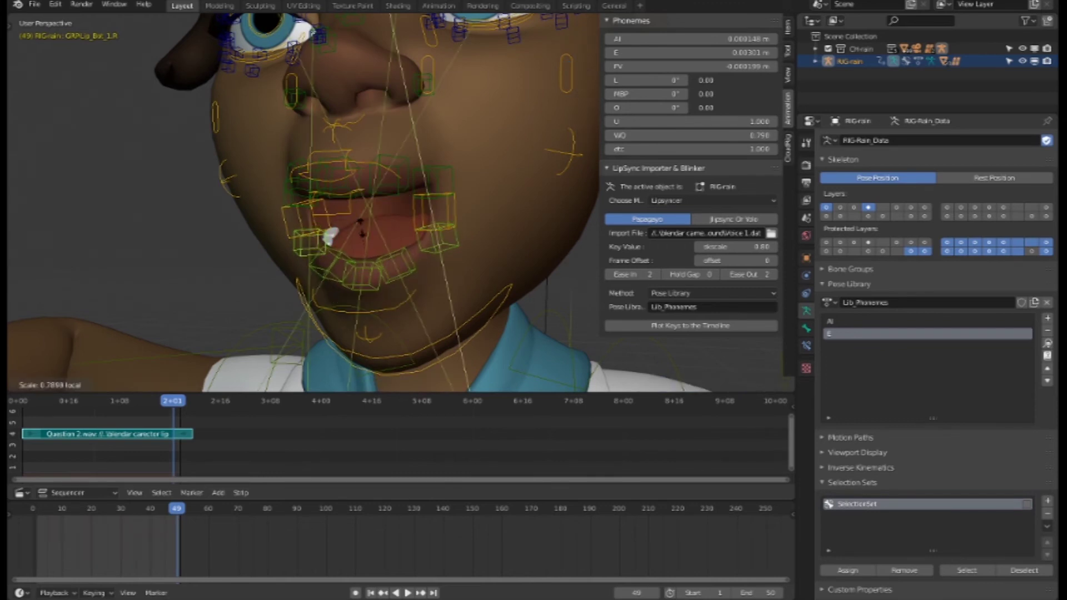
left_click(548, 330)
key("ctrl+z")
middle_click_drag(559, 312, 453, 321)
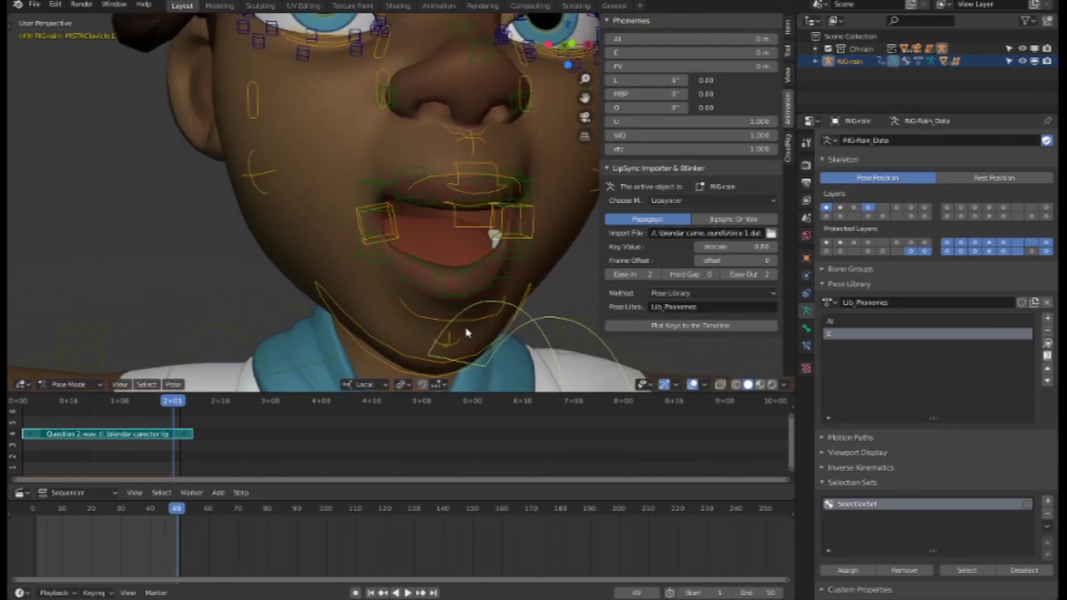
Replace the E library pose with the current mouth, then apply AI and E to compare
left_click(1047, 318)
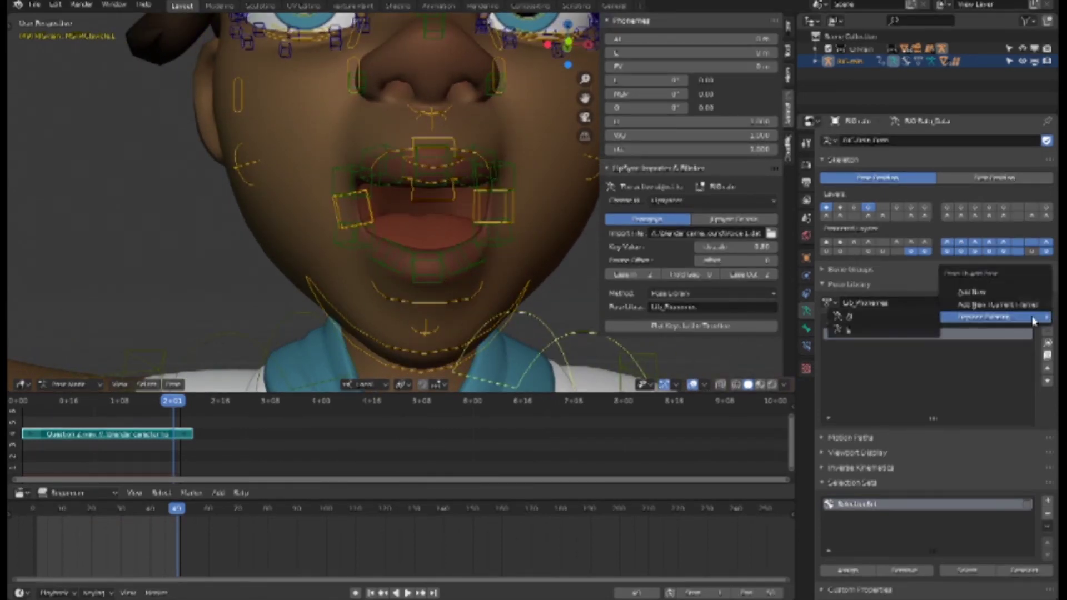
left_click(888, 334)
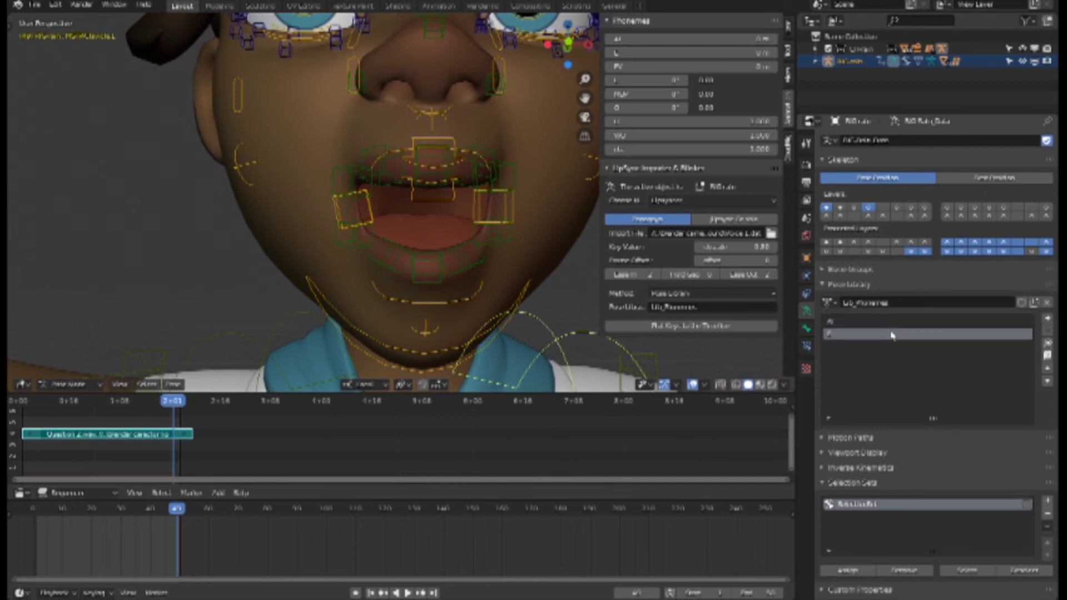
left_click(869, 324)
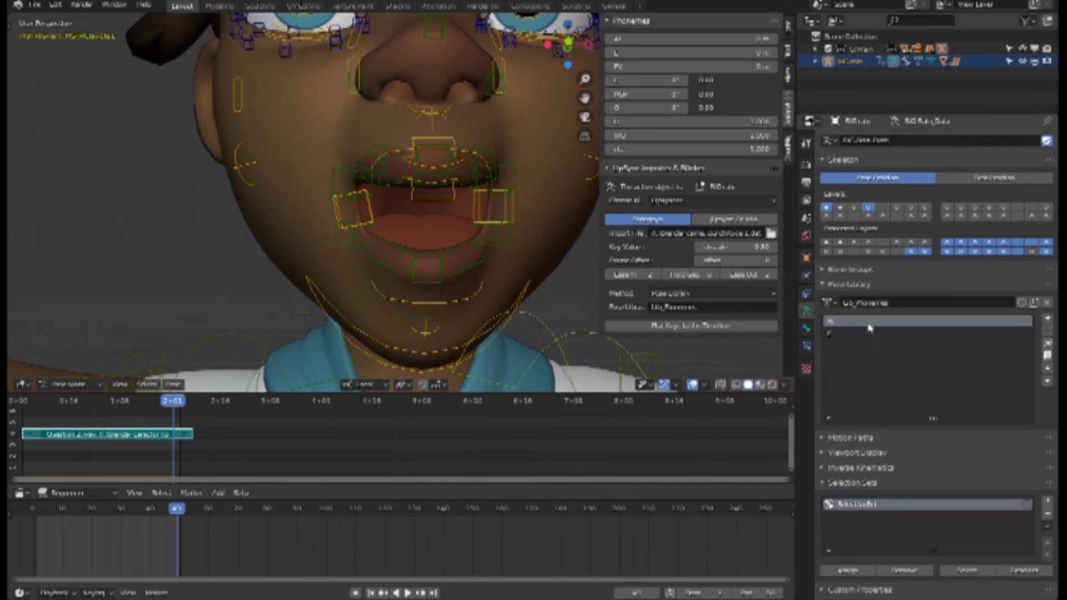
left_click(1048, 344)
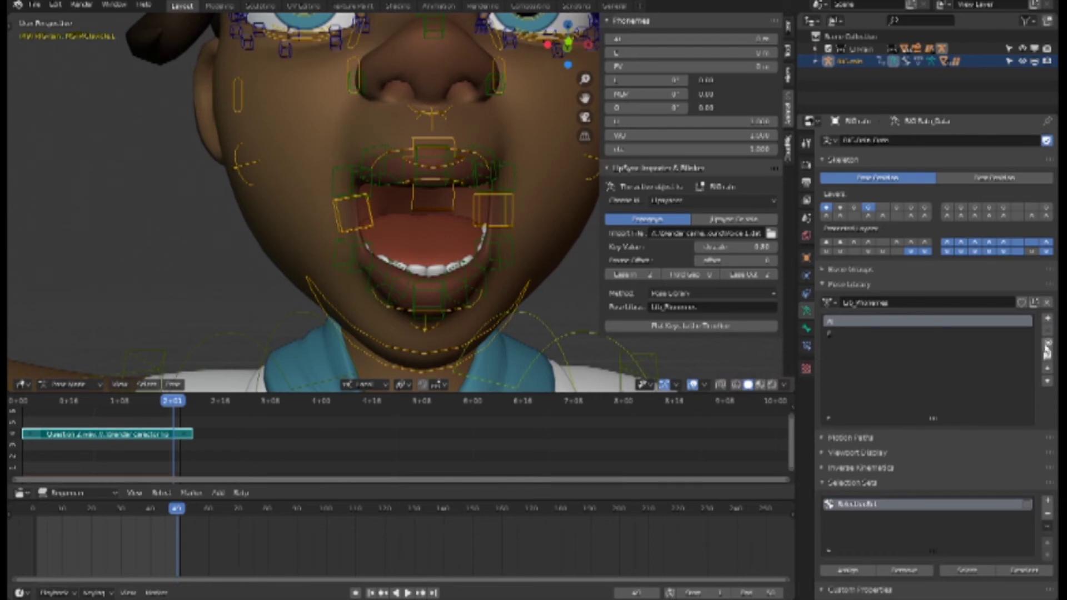
left_click(863, 334)
left_click(1047, 345)
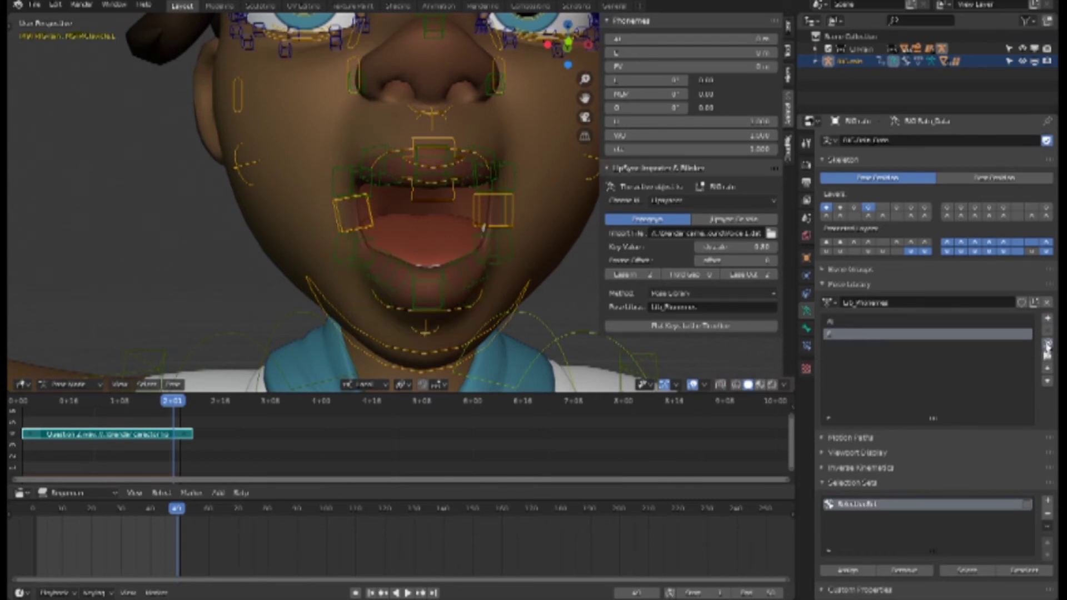
Reapply AI and then E before switching back to Papagayo
left_click(856, 323)
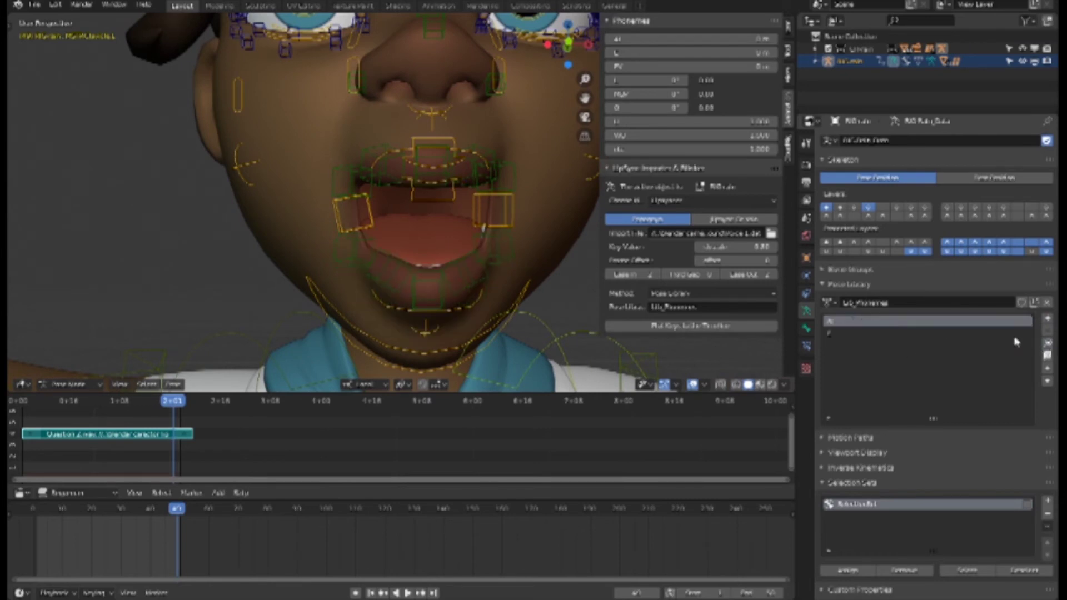
left_click(1048, 345)
left_click(870, 335)
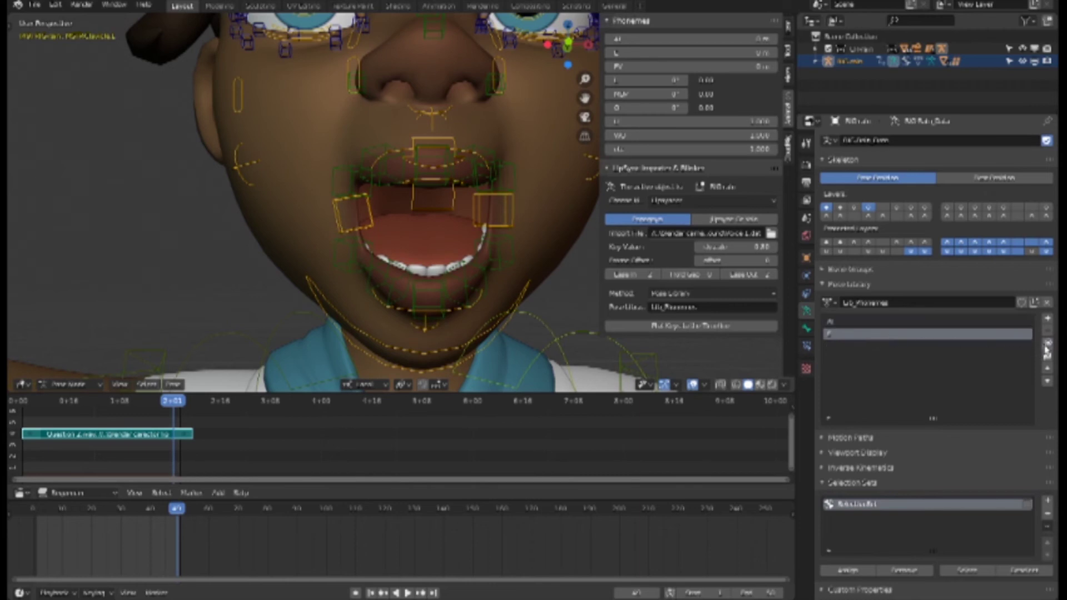
left_click(1047, 344)
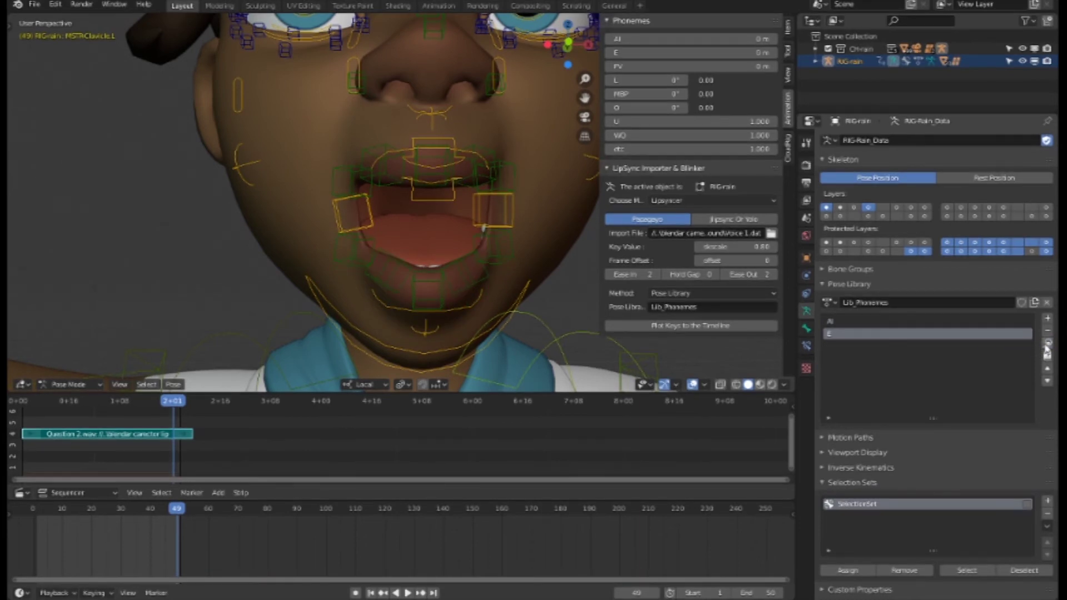
key("alt+Tab")
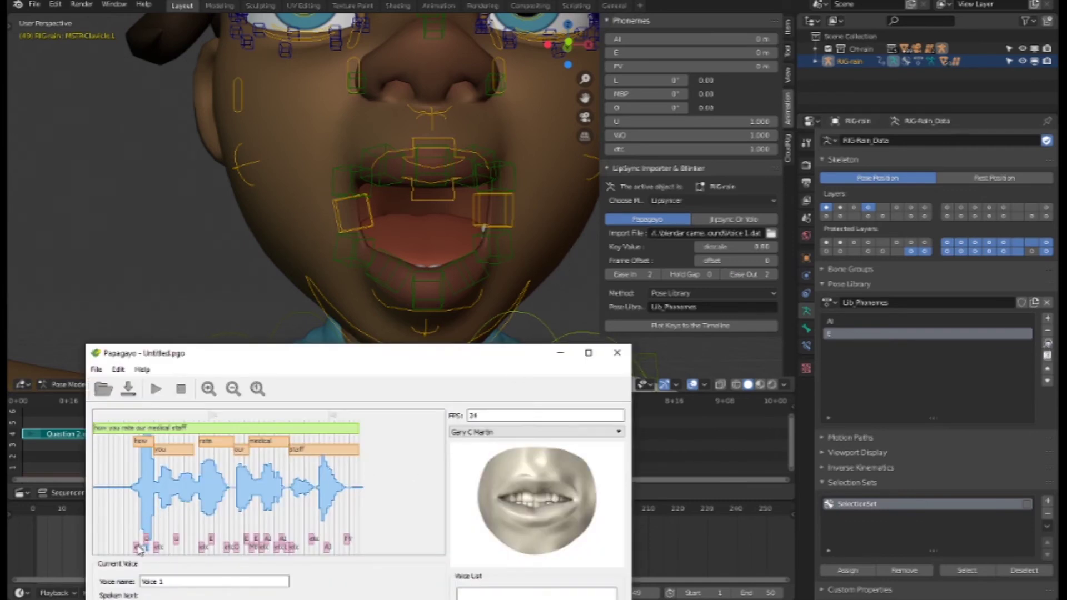
left_click(138, 495)
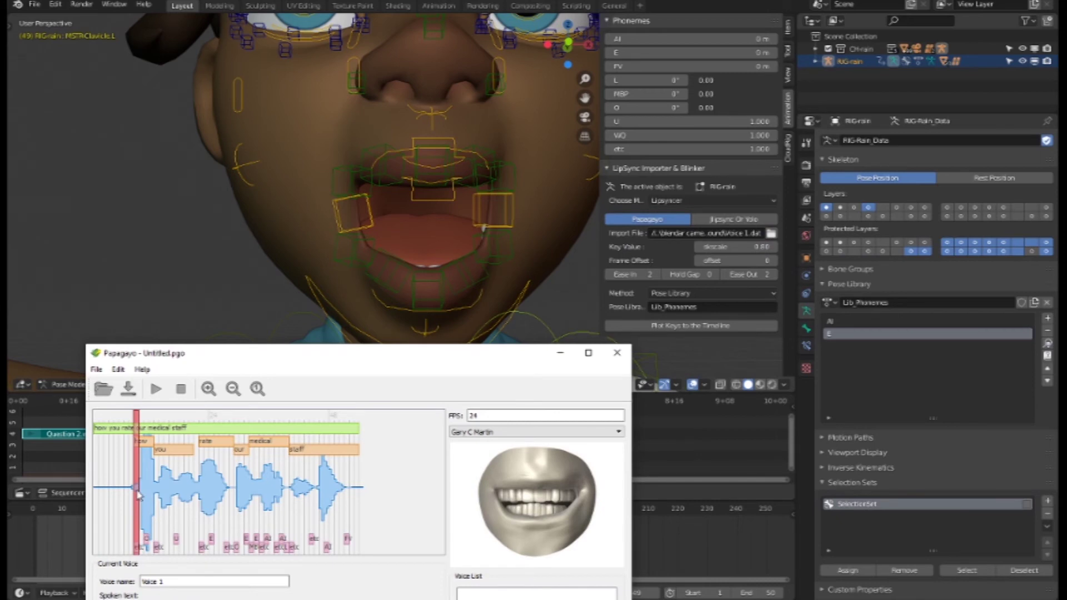
left_click_drag(139, 495, 154, 495)
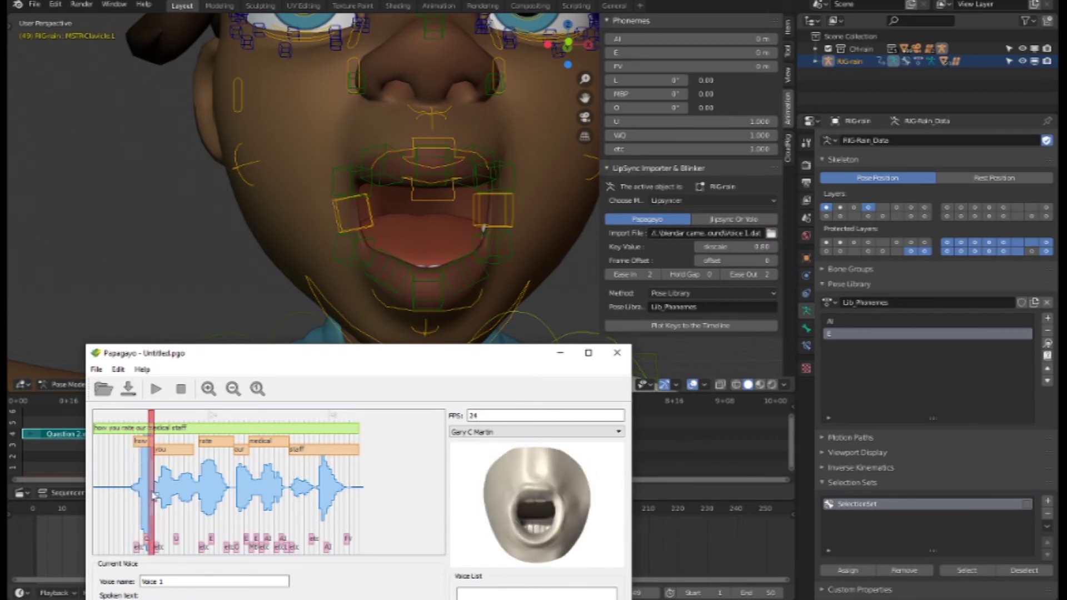
left_click_drag(154, 495, 157, 550)
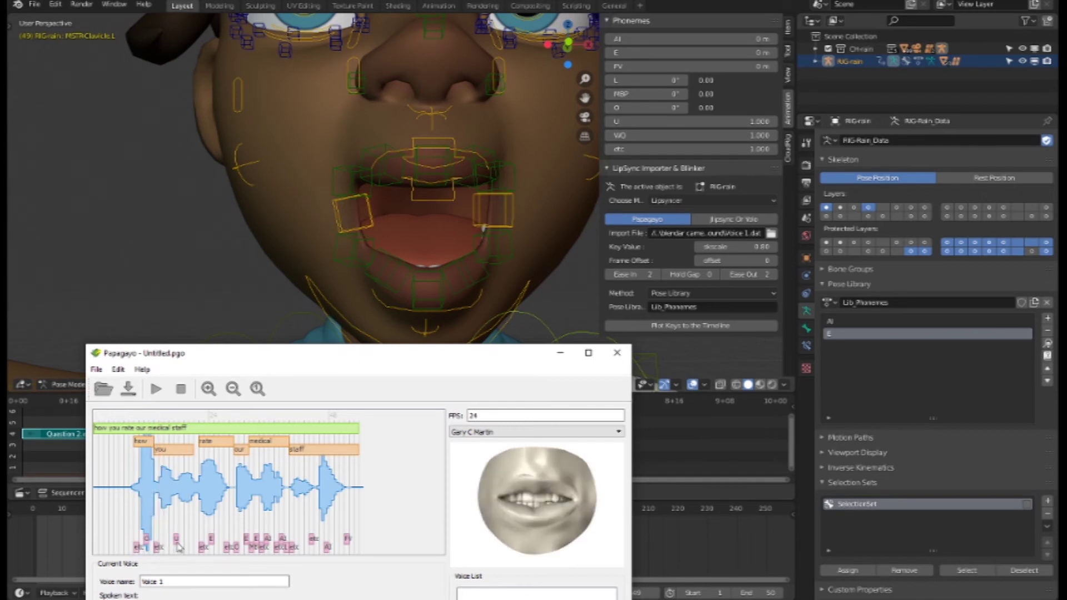
left_click(176, 495)
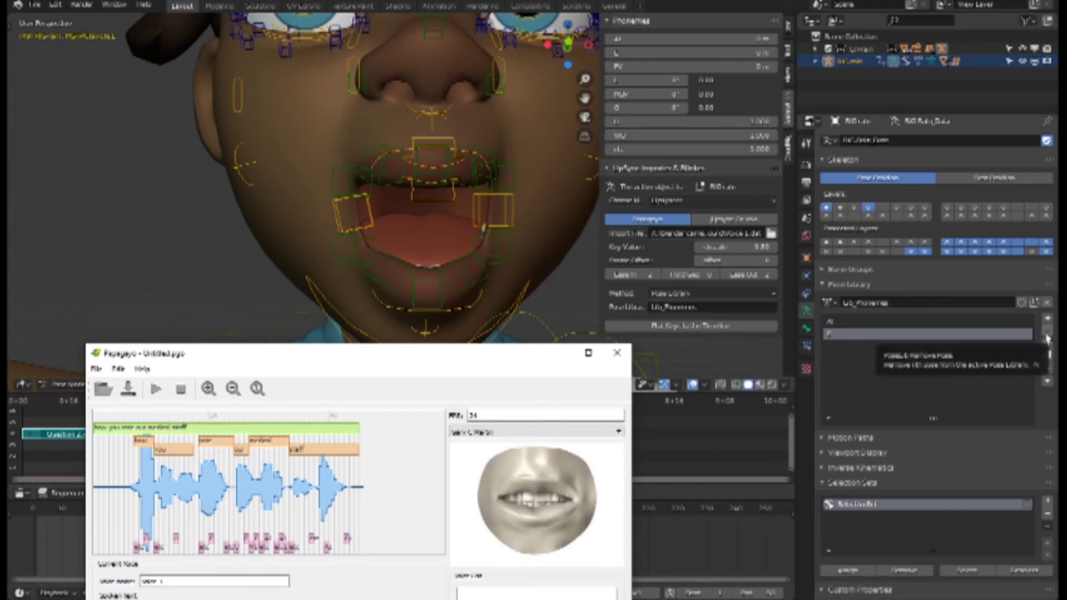
left_click(348, 536)
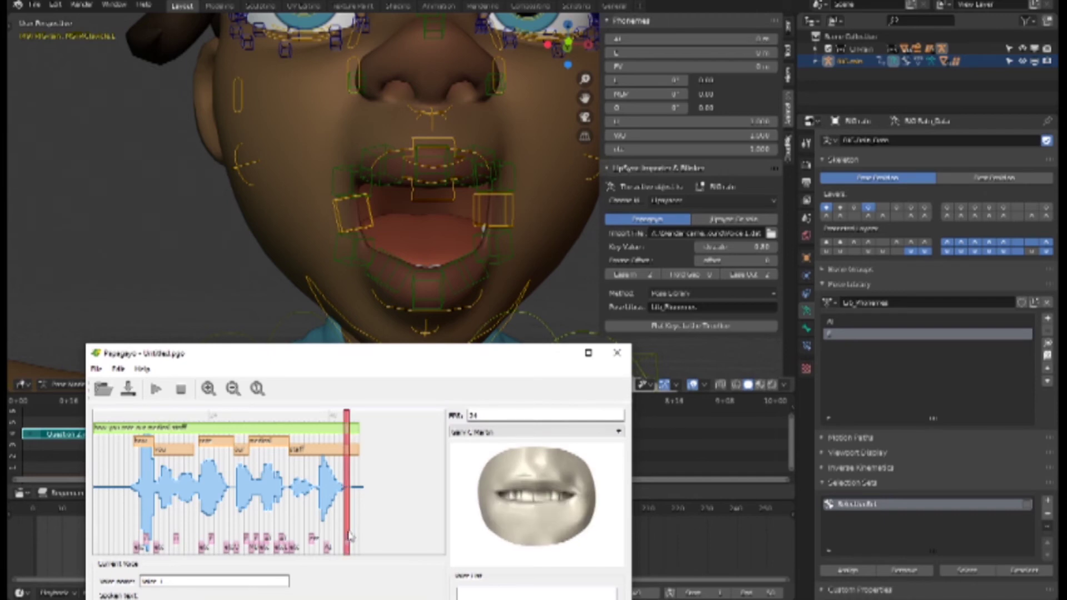
mouse_move(349, 537)
left_mouse_down()
mouse_move(359, 537)
mouse_move(350, 539)
left_mouse_up()
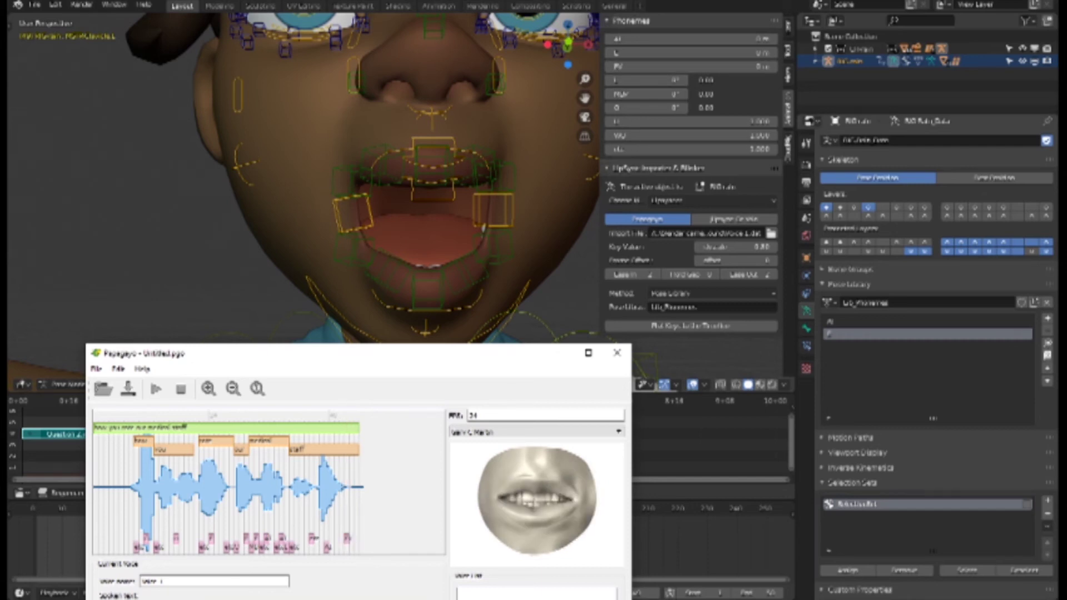
left_click(1045, 320)
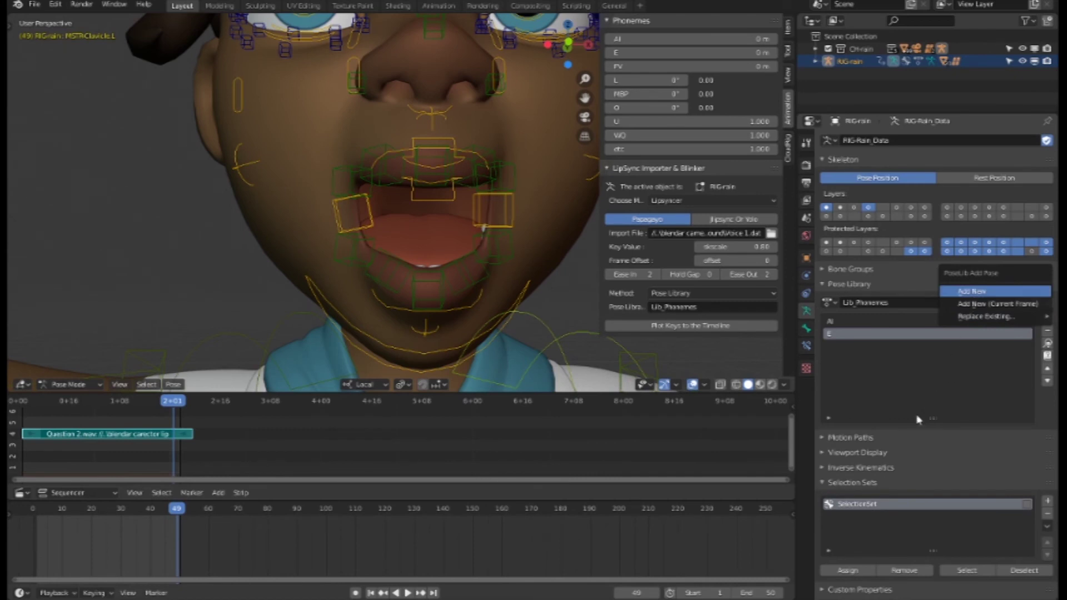
Add a new pose to Lib_Phonemes and rename it FV
left_click(962, 293)
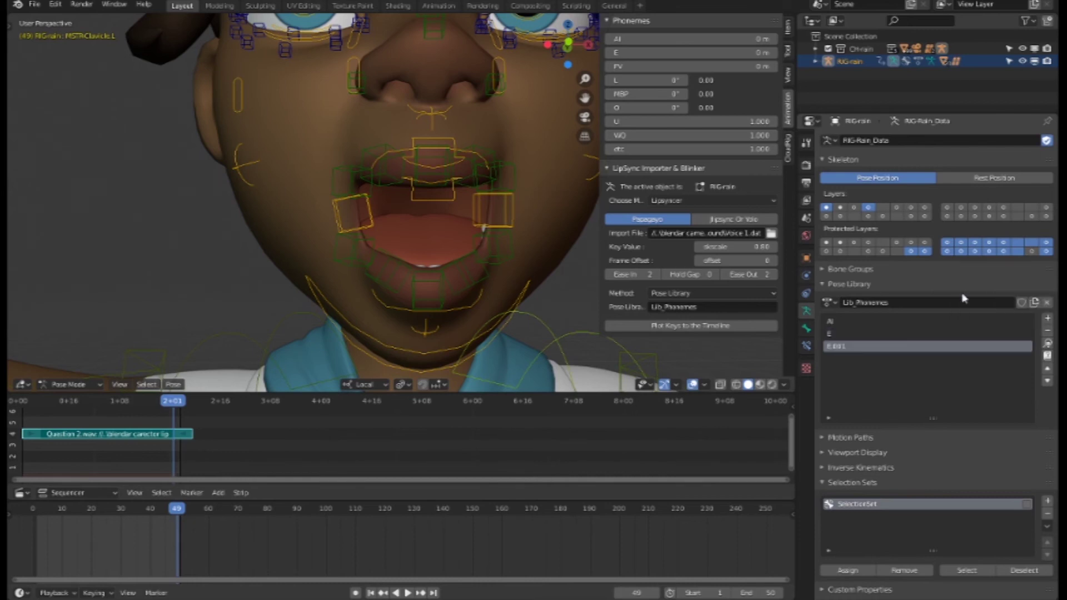
double_click(848, 349)
type("FV")
Preview the reference mouth shape at a point in Papagayo's waveform
left_click(289, 596)
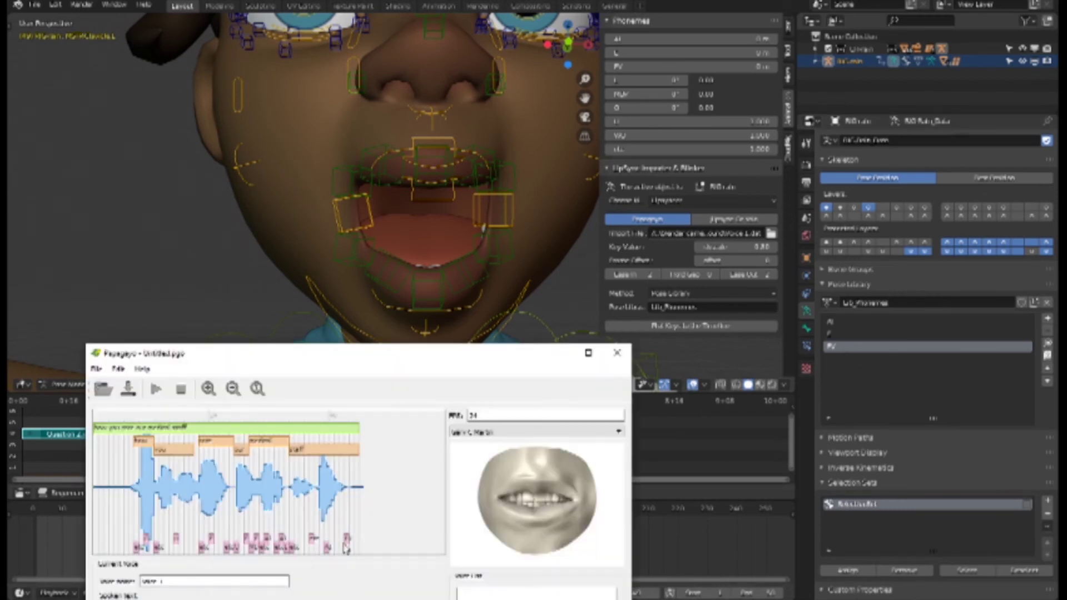
left_click(349, 495)
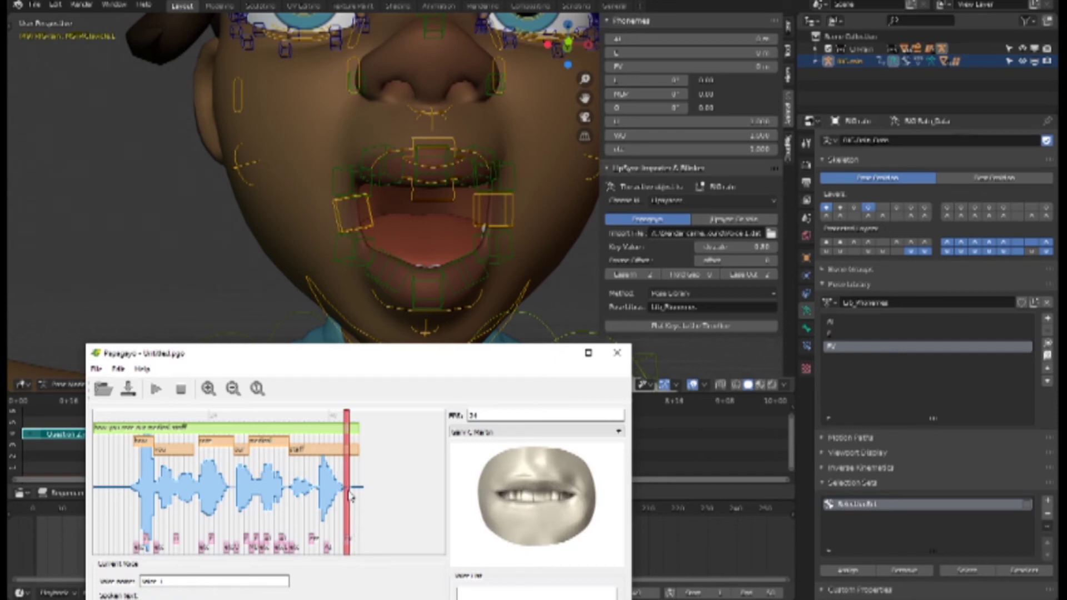
scroll(449, 320, "down", 2)
Try raising the mouth control bone, undo it, and view the face from the side
left_click(449, 320)
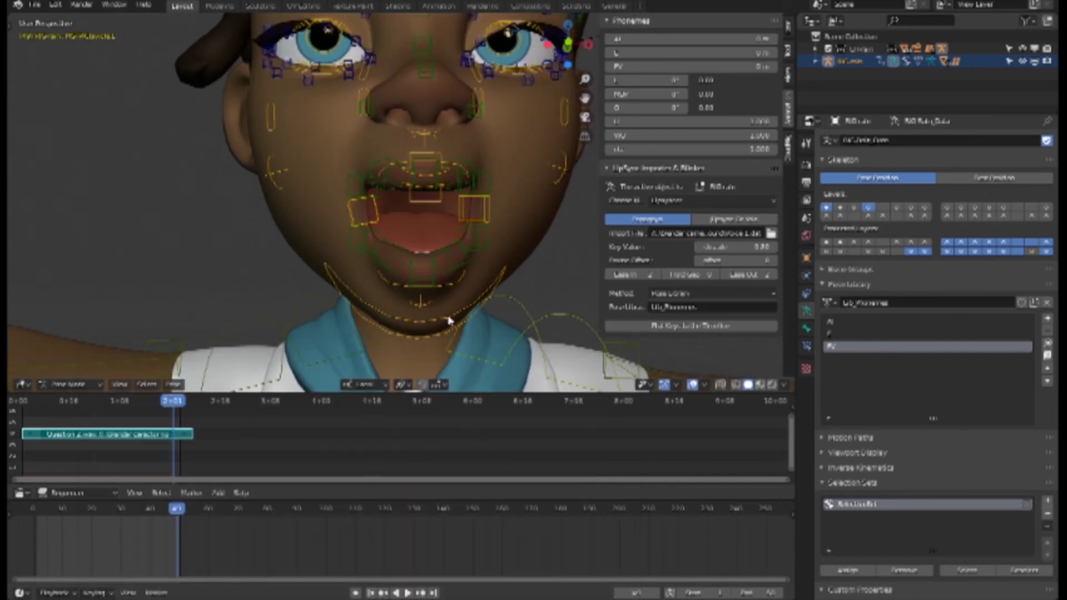
key("g")
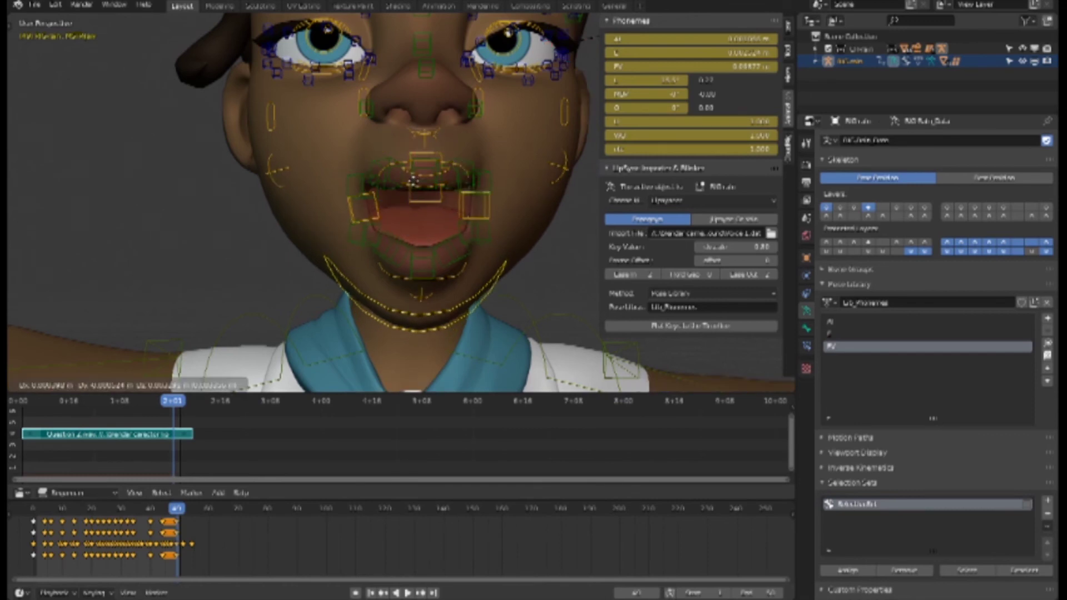
left_click(413, 160)
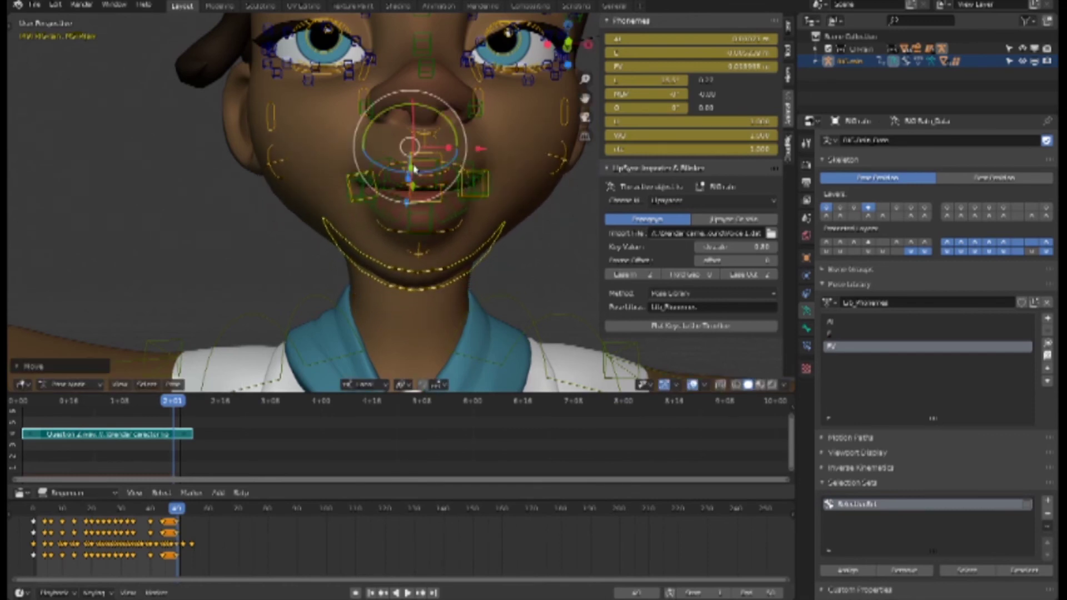
key("ctrl+z")
middle_click_drag(502, 300, 371, 319)
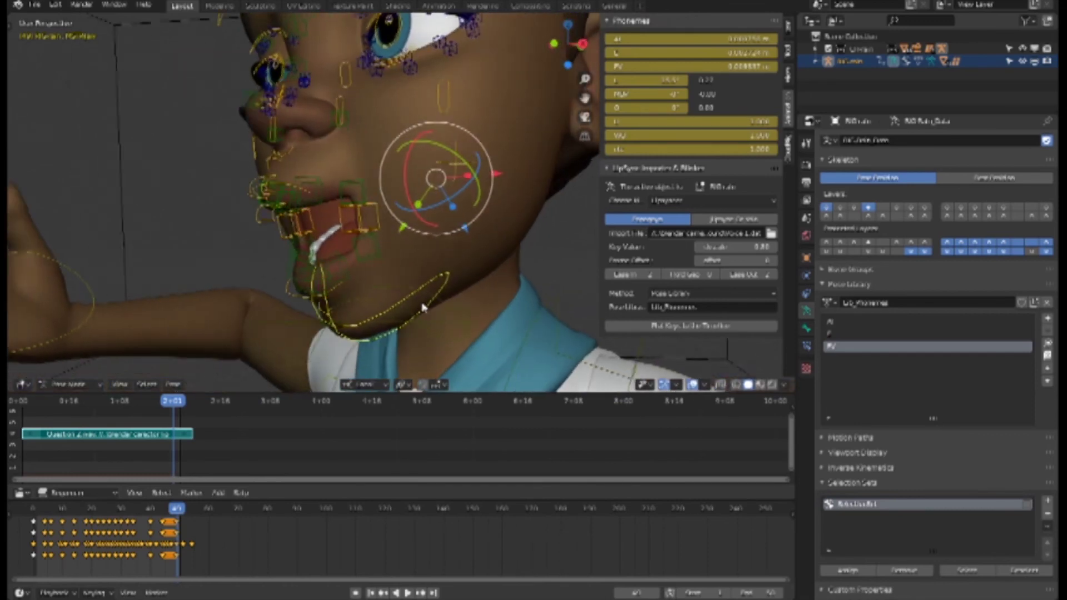
left_click(371, 320)
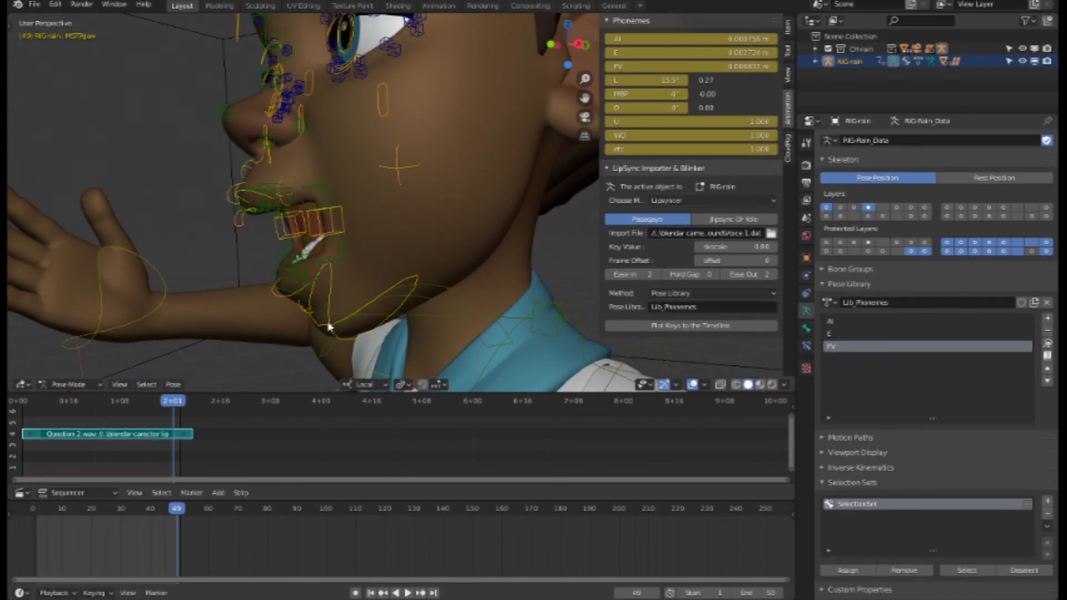
Rotate the cheek control bone, checking the Papagayo mouth reference
left_click(398, 165)
left_click_drag(404, 197, 394, 178)
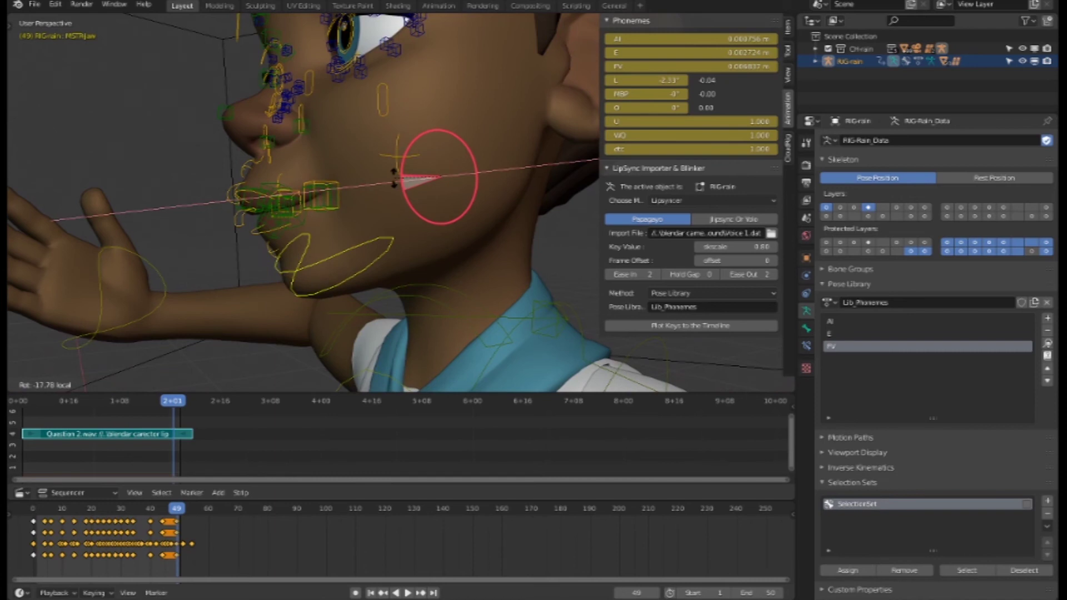
left_click_drag(394, 178, 390, 183)
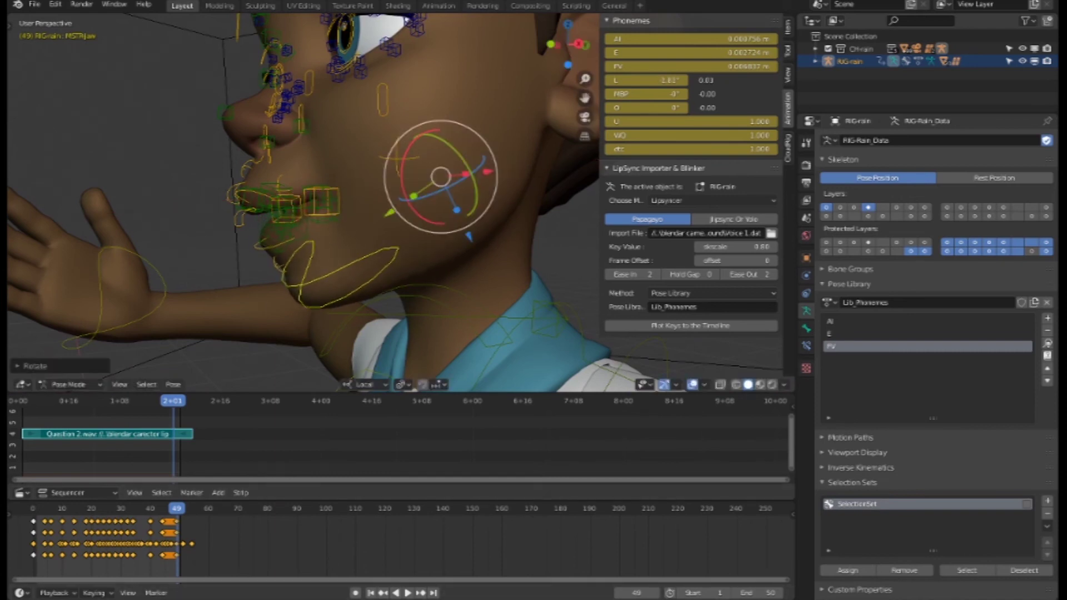
left_click(351, 497)
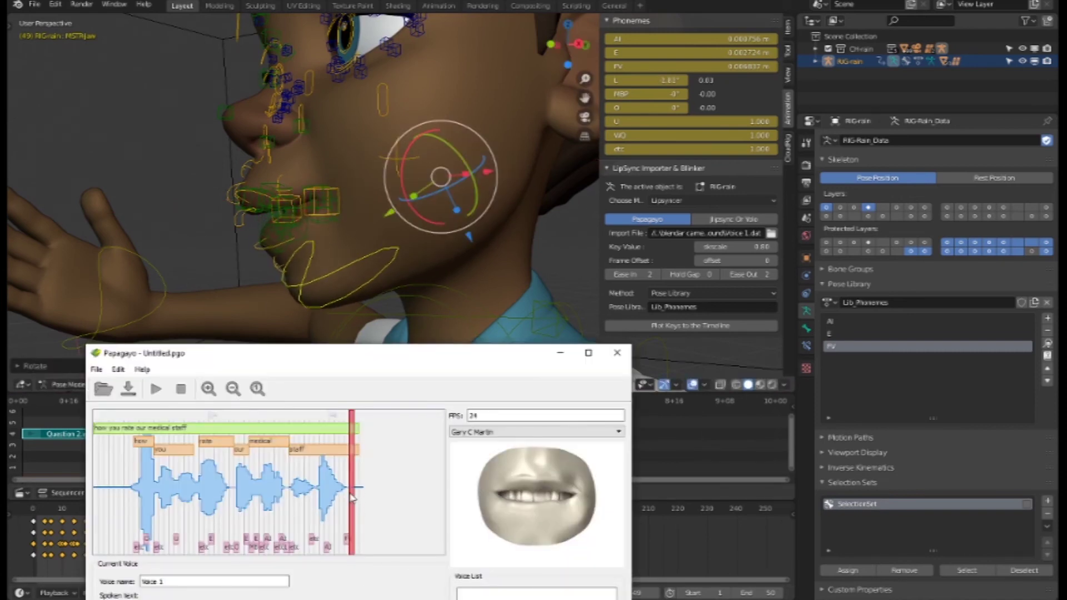
left_click_drag(351, 497, 348, 500)
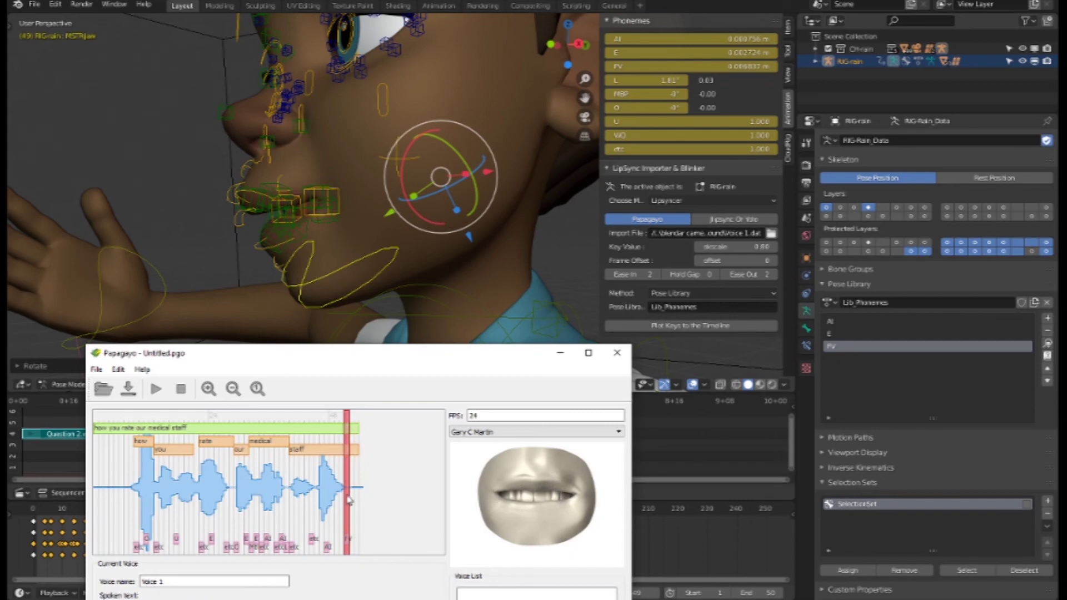
middle_click_drag(382, 284, 472, 281)
Compare with Papagayo, then rotate the jaw open around the X axis
key("alt+Tab")
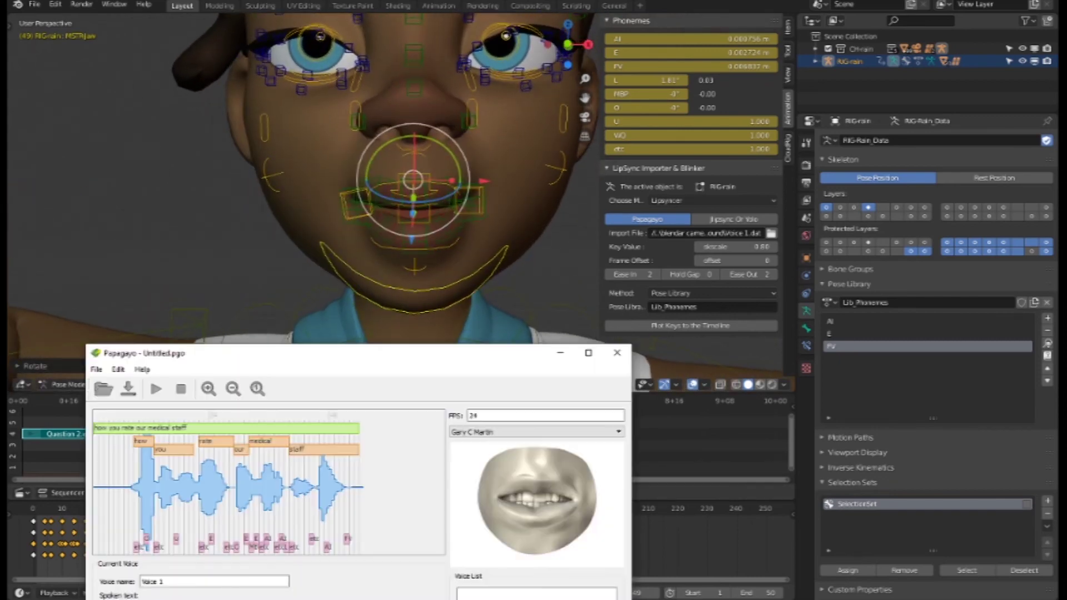
left_click(349, 497)
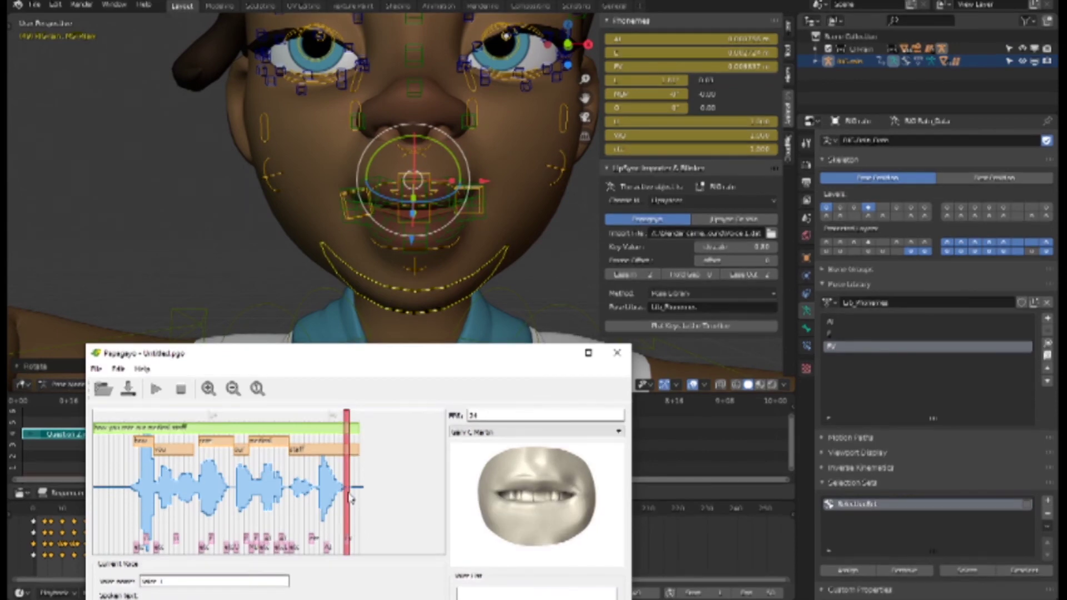
key("alt+Tab")
key("r")
key("x")
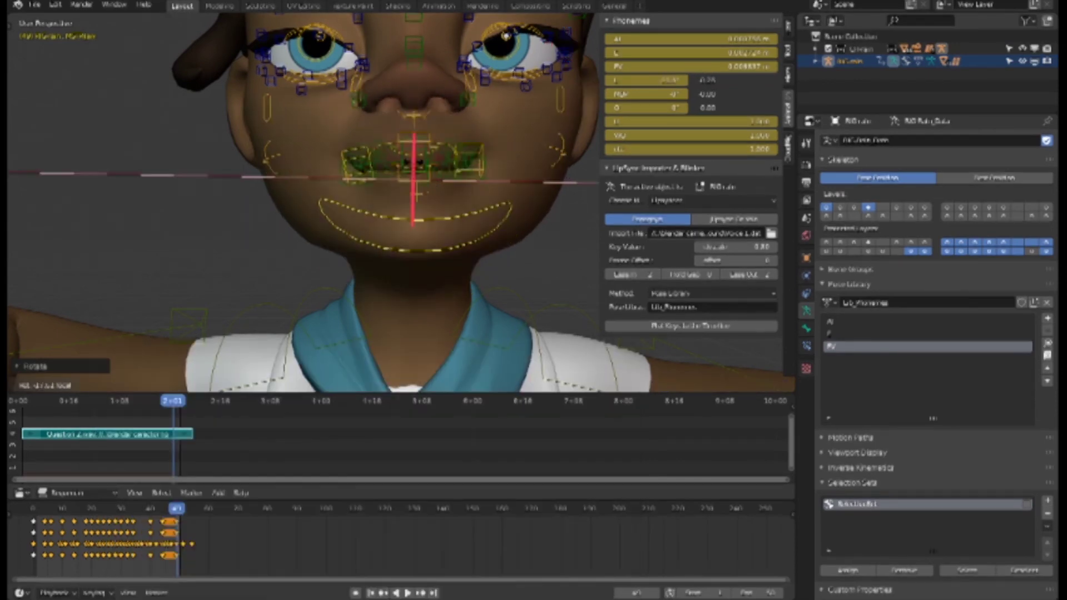
left_click(421, 157)
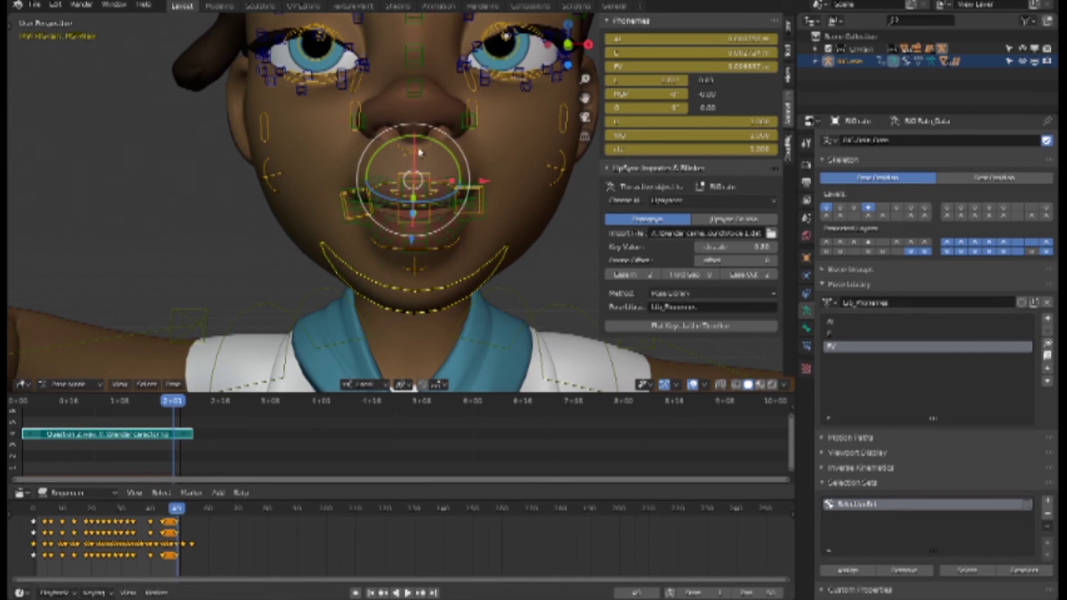
key("r")
key("x")
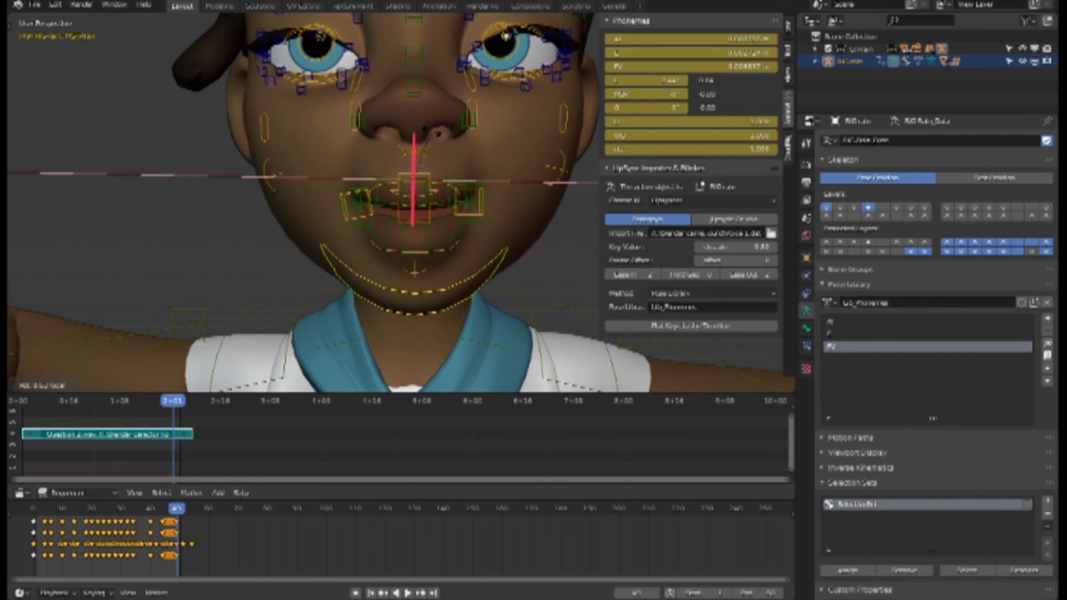
key("Return")
Preview another Papagayo phoneme and select the SKUp_Puff_Lower control bone
middle_click_drag(534, 289, 444, 279)
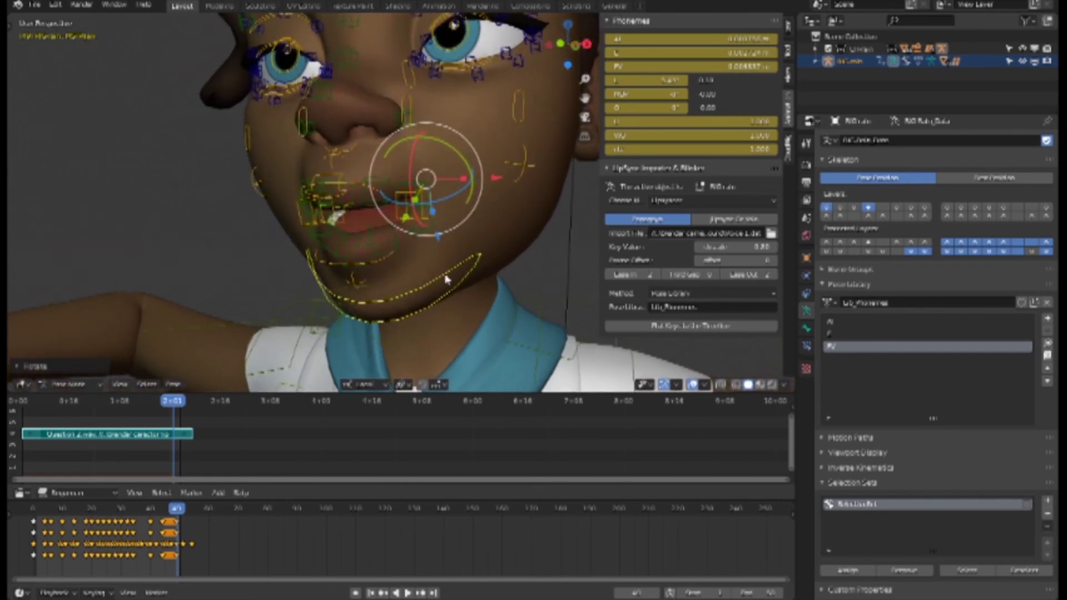
key("alt+Tab")
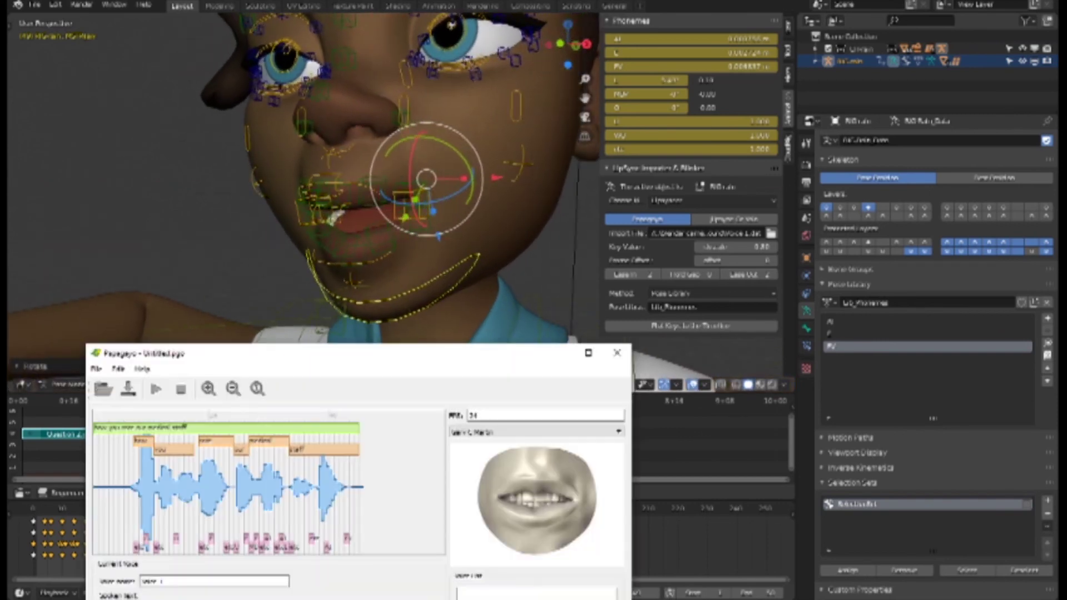
left_click(351, 493)
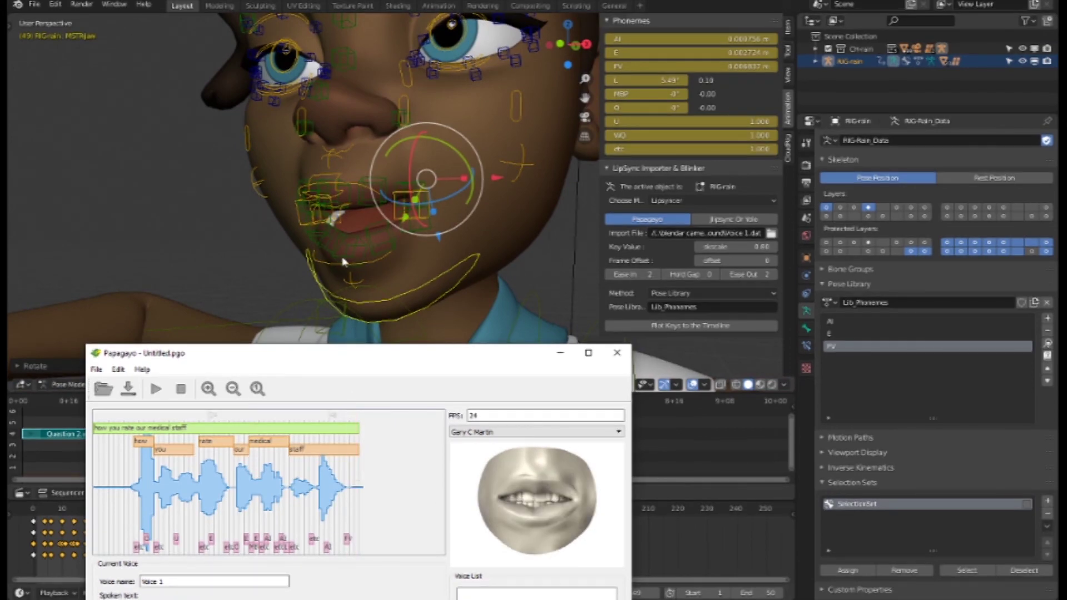
middle_click_drag(412, 296, 489, 301)
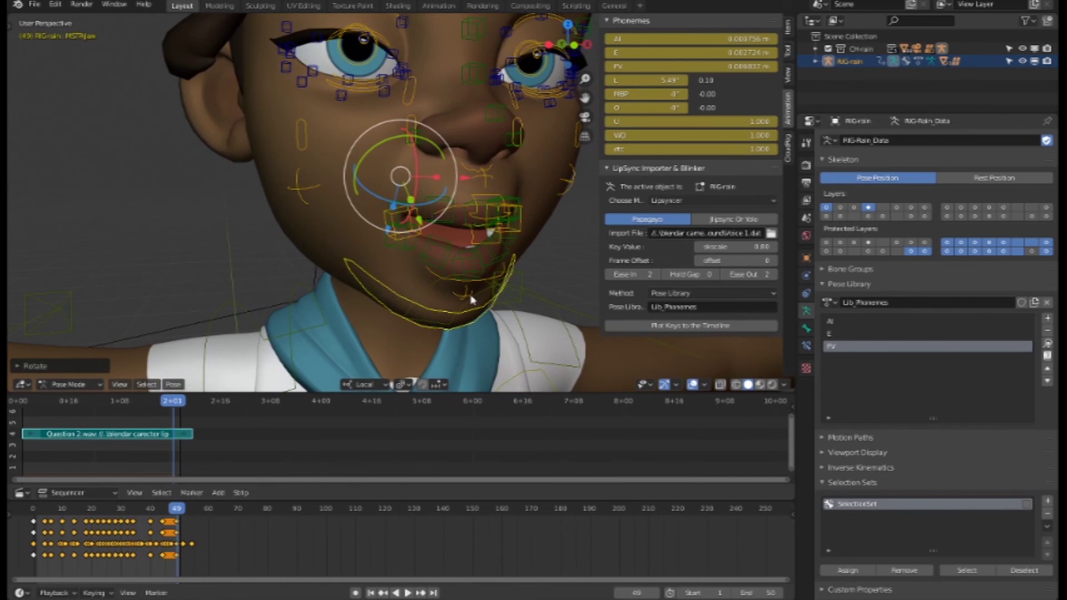
left_click(481, 307)
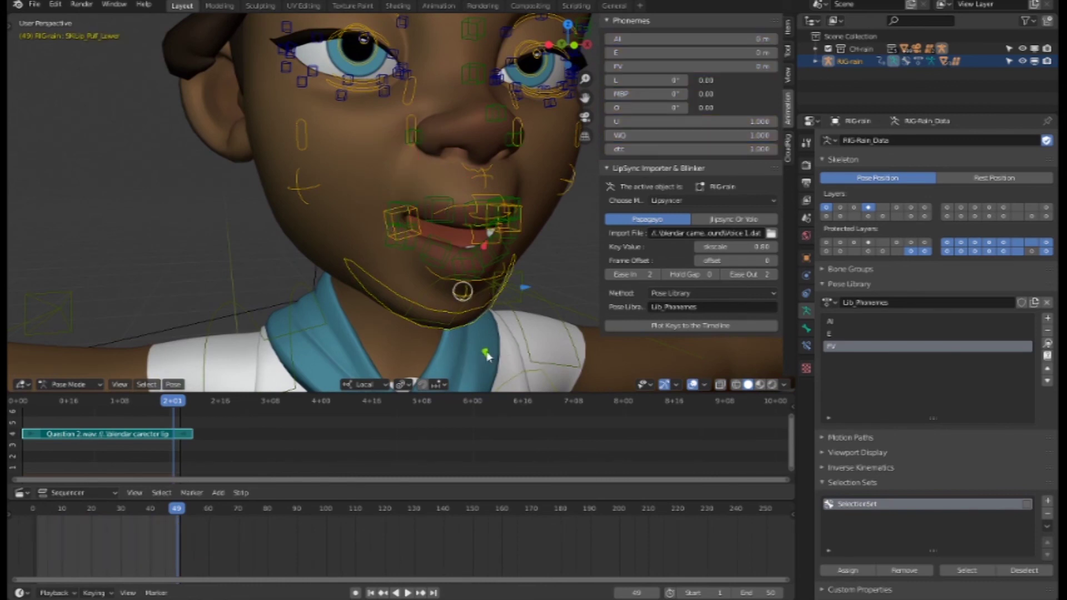
Raise the lower puff control, then rotate and Z-scale the lower lip
key("g")
left_click(492, 326)
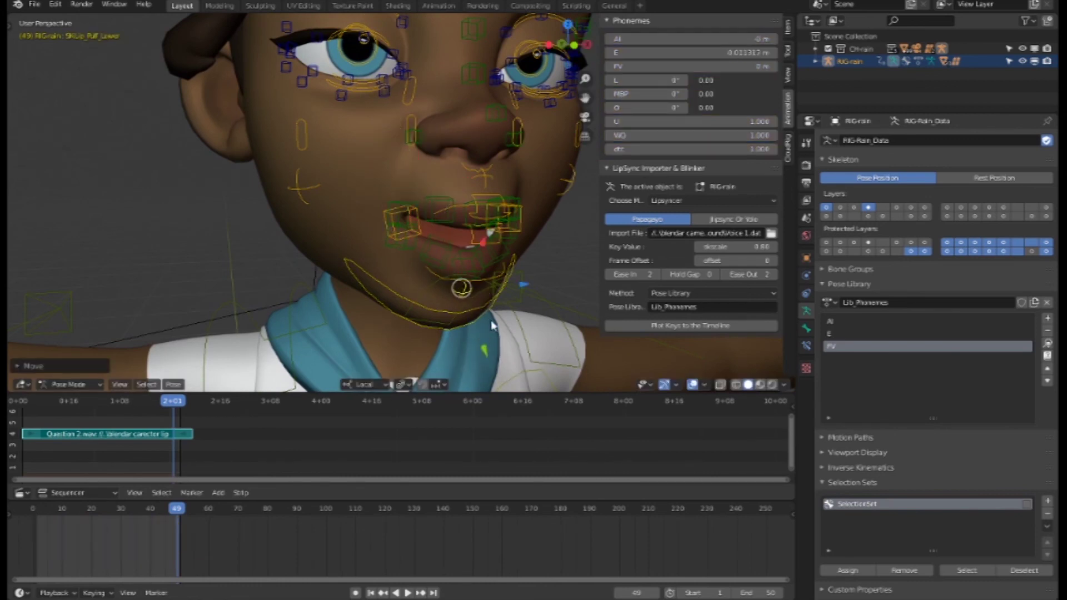
left_click(483, 276)
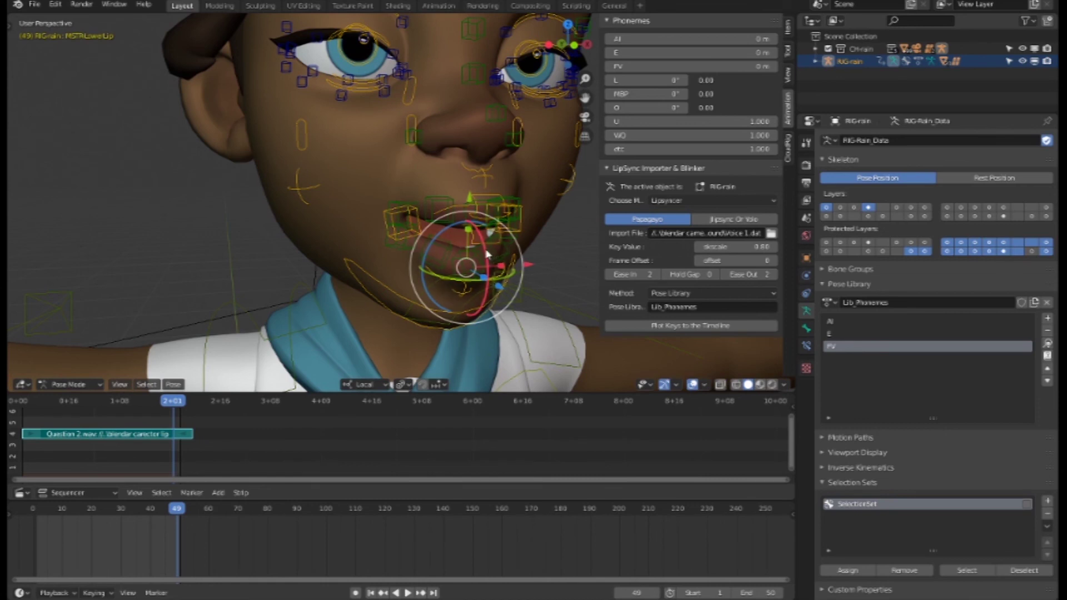
left_click_drag(490, 232, 489, 233)
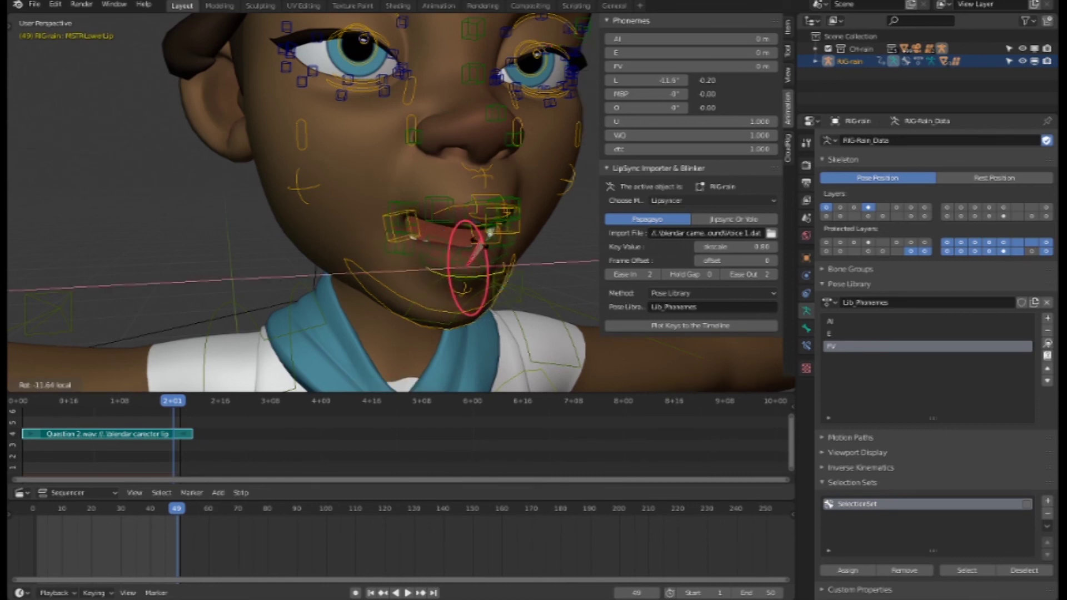
left_click(489, 233)
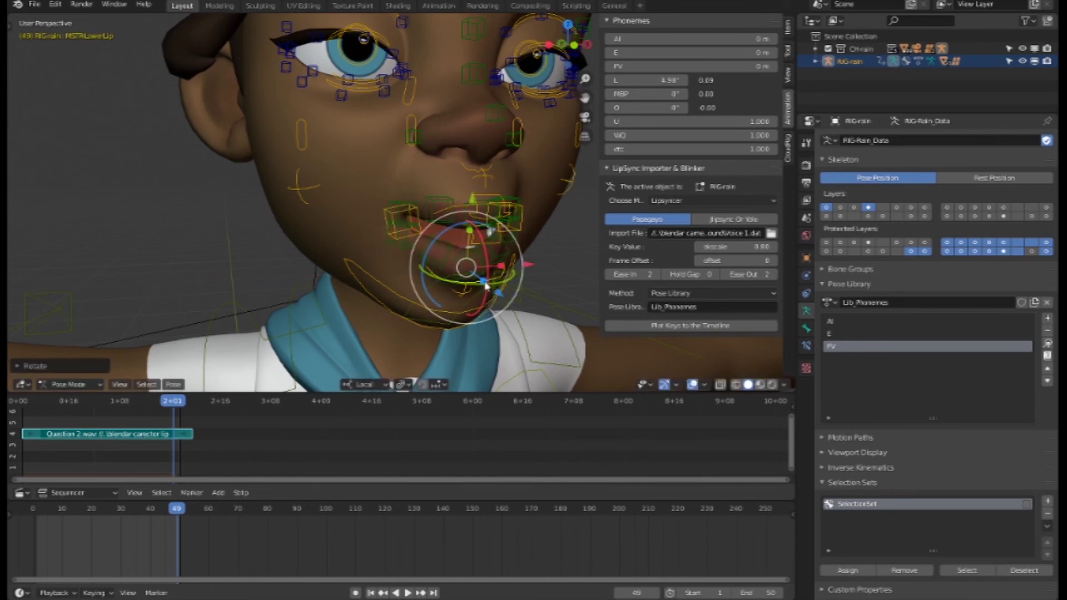
key("s")
key("z")
key("z")
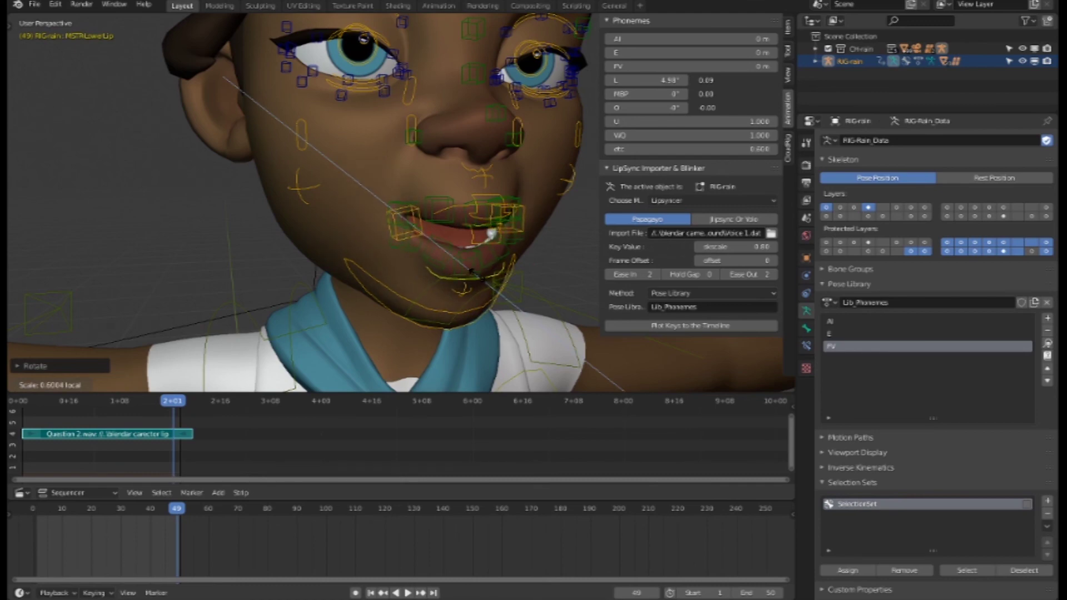
left_click(489, 234)
From a side view, try rotating a lip control bone and cancel it
mouse_move(489, 234)
middle_mouse_down()
mouse_move(431, 278)
mouse_move(393, 275)
mouse_move(404, 178)
middle_mouse_up()
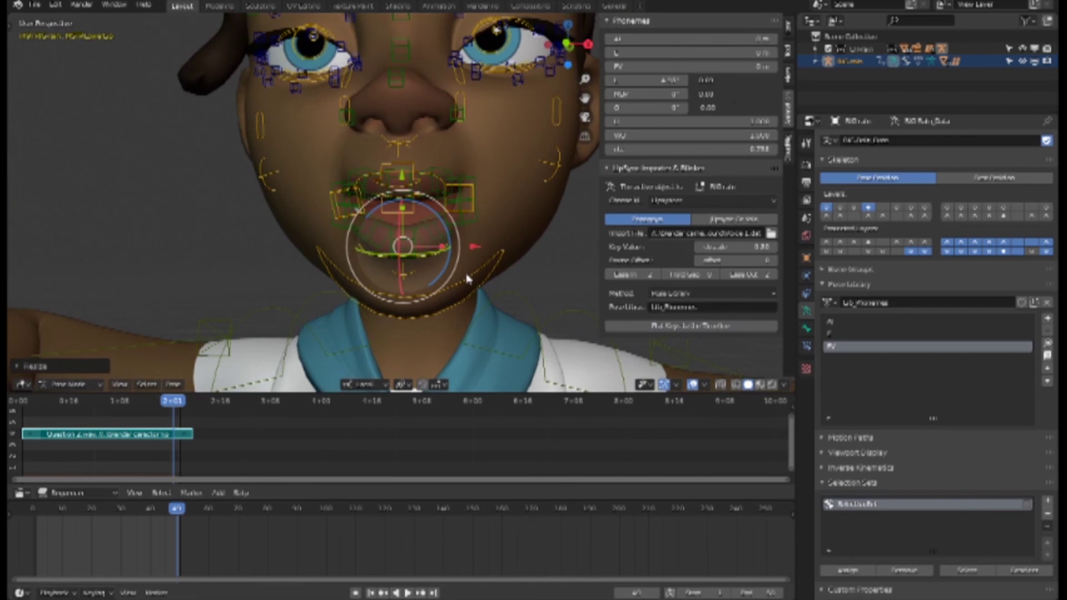
left_click(394, 218)
left_click(244, 257)
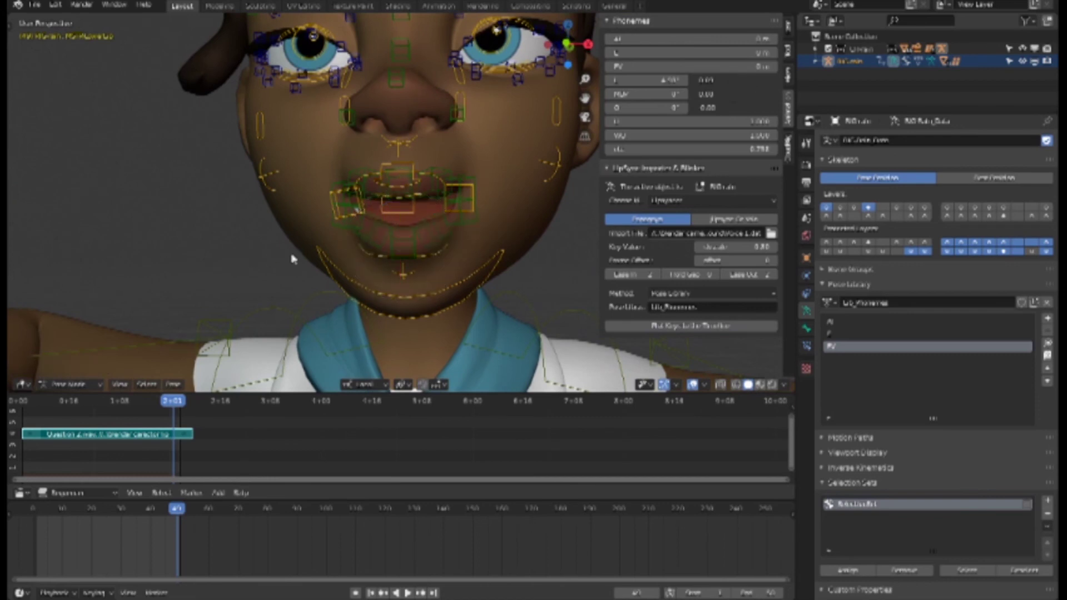
left_click(387, 217)
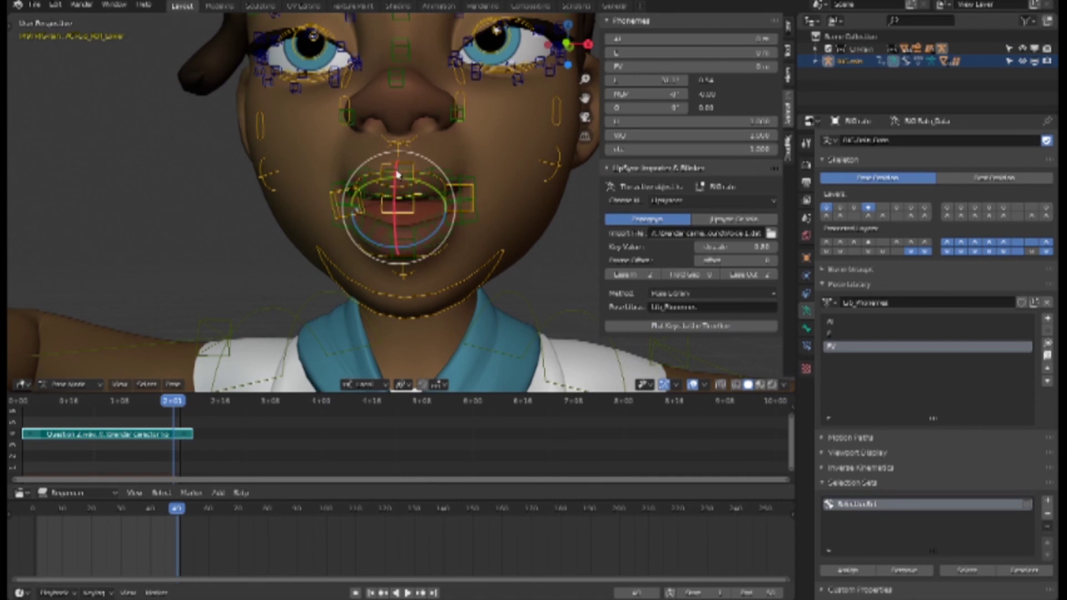
left_click_drag(396, 165, 395, 205)
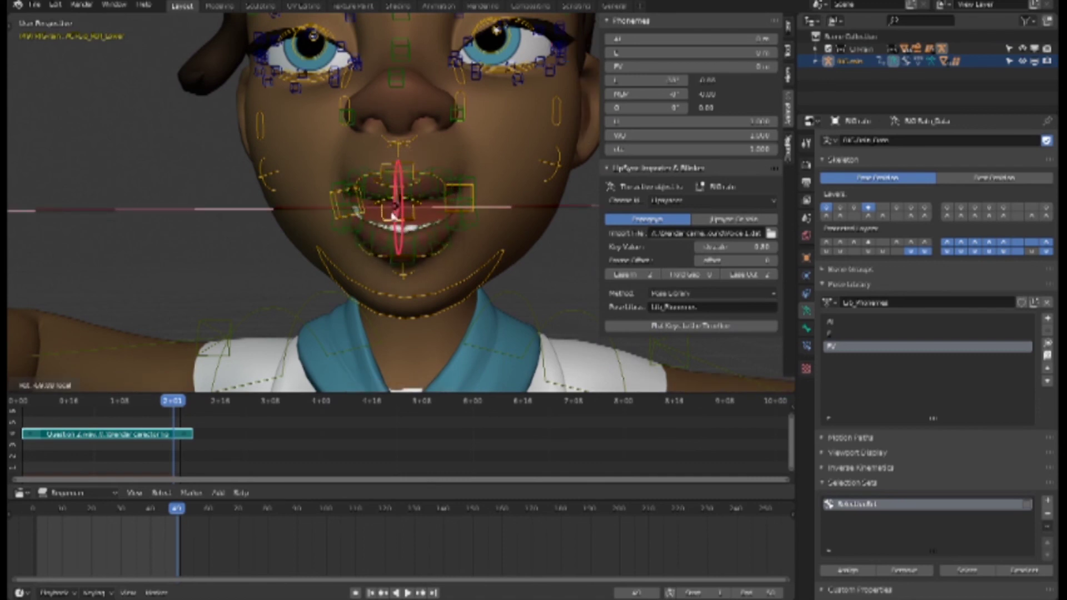
key("Escape")
Orbit the face and bring the Papagayo reference to the front
middle_click_drag(415, 341, 450, 336)
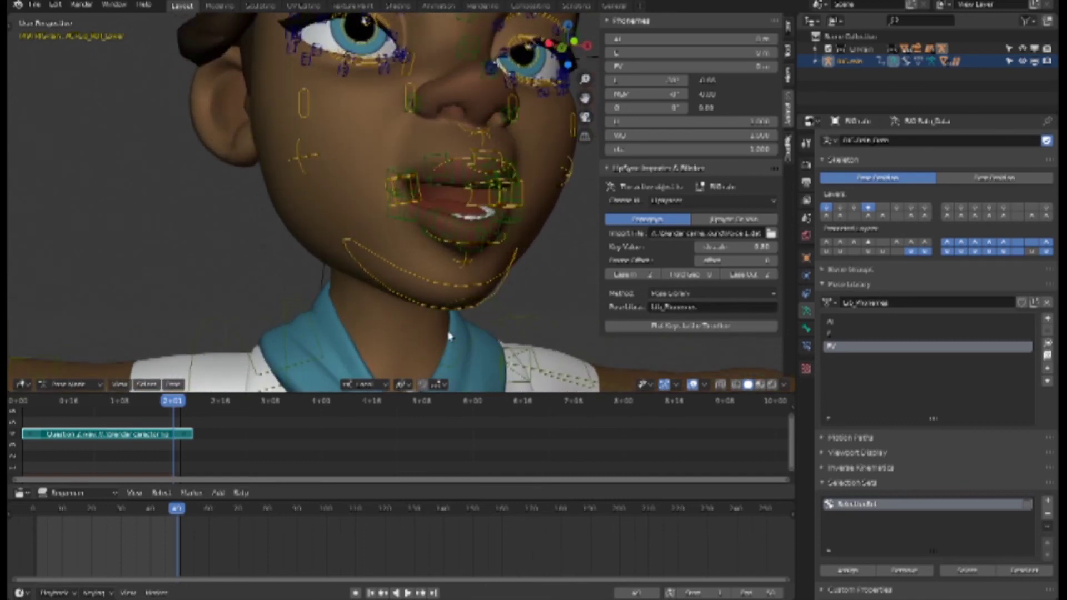
key("alt+Tab")
left_click(348, 516)
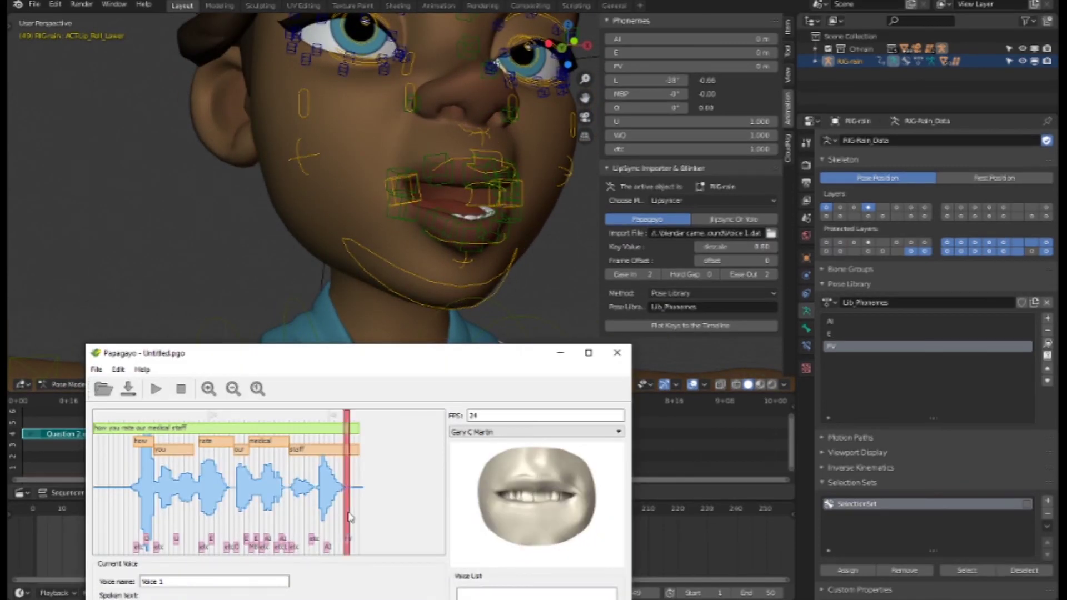
Select the upper lip roll and surrounding mouth bones and rotate them
middle_click_drag(544, 251, 517, 250)
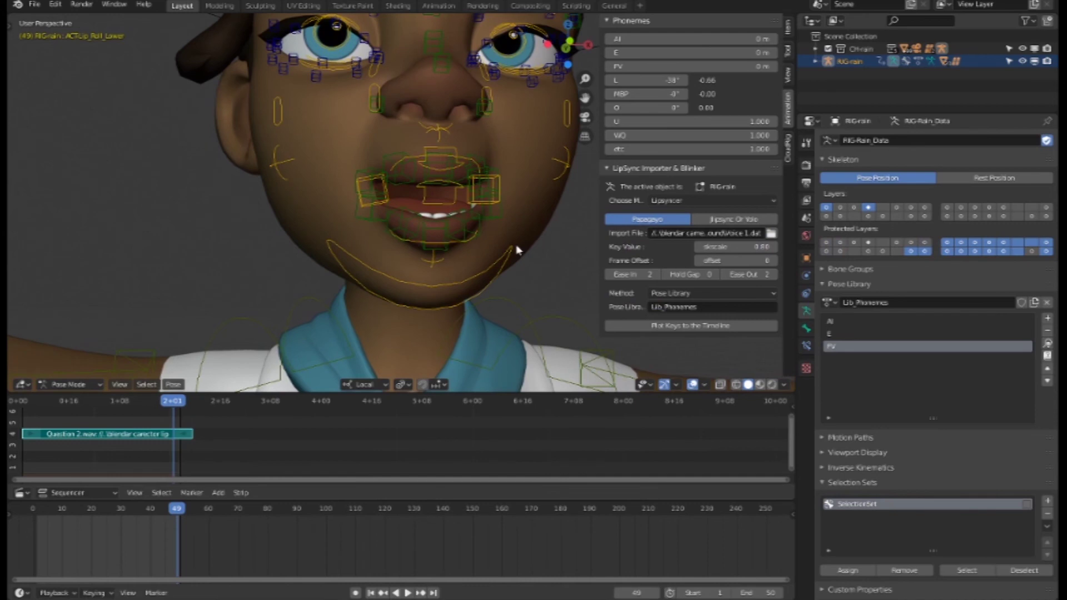
left_click(428, 174)
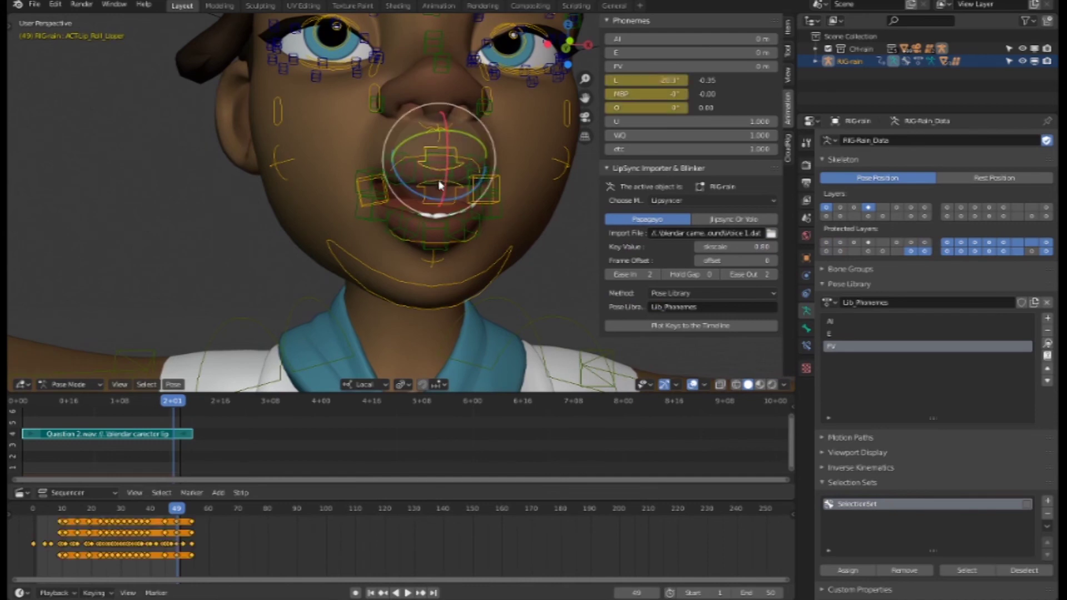
left_click_drag(357, 144, 529, 165)
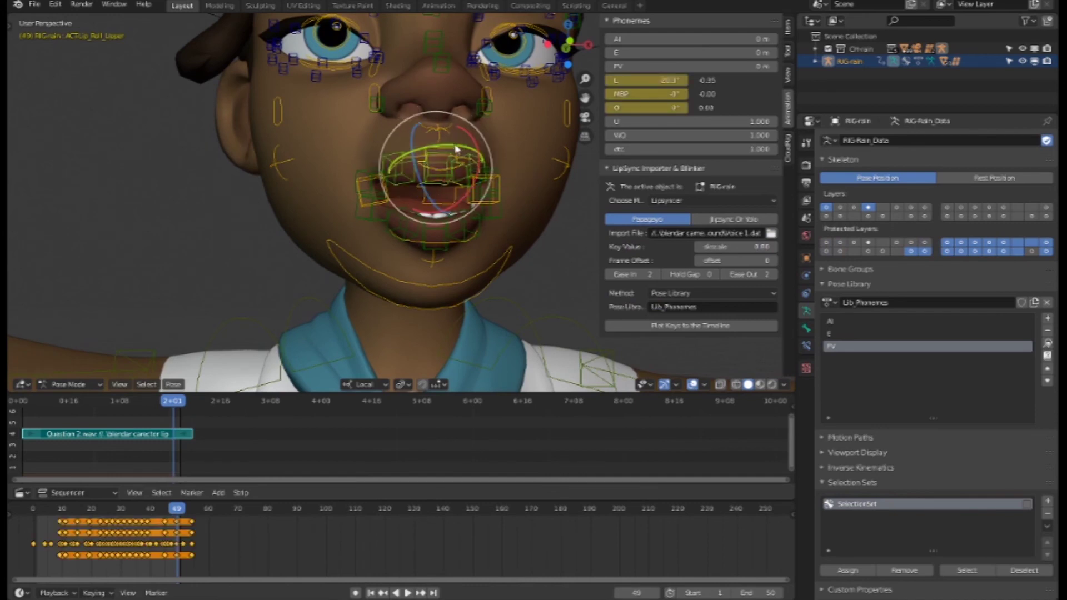
key("r")
key("r")
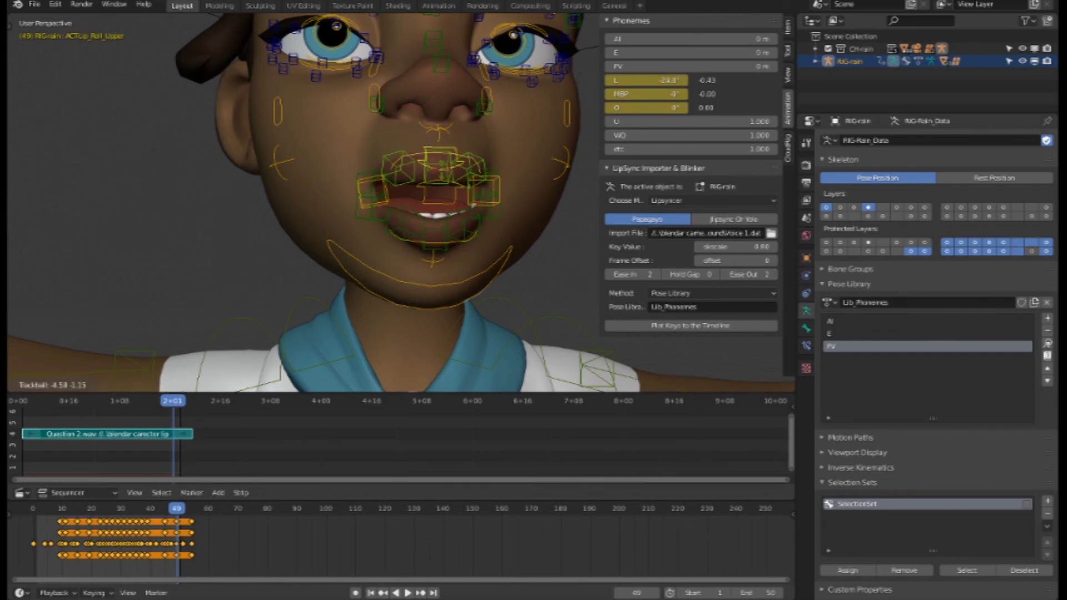
left_click(551, 242)
Select the lower lip roll bones and rotate the jaw to reshape the mouth and chin
mouse_move(507, 265)
middle_mouse_down()
mouse_move(426, 263)
mouse_move(413, 296)
middle_mouse_up()
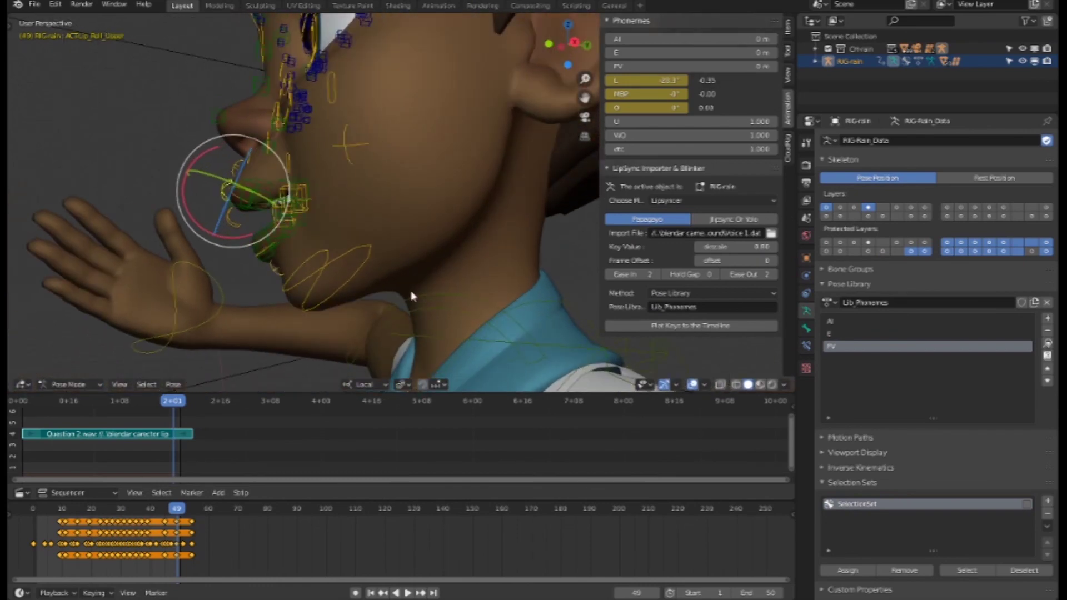
left_click(360, 293)
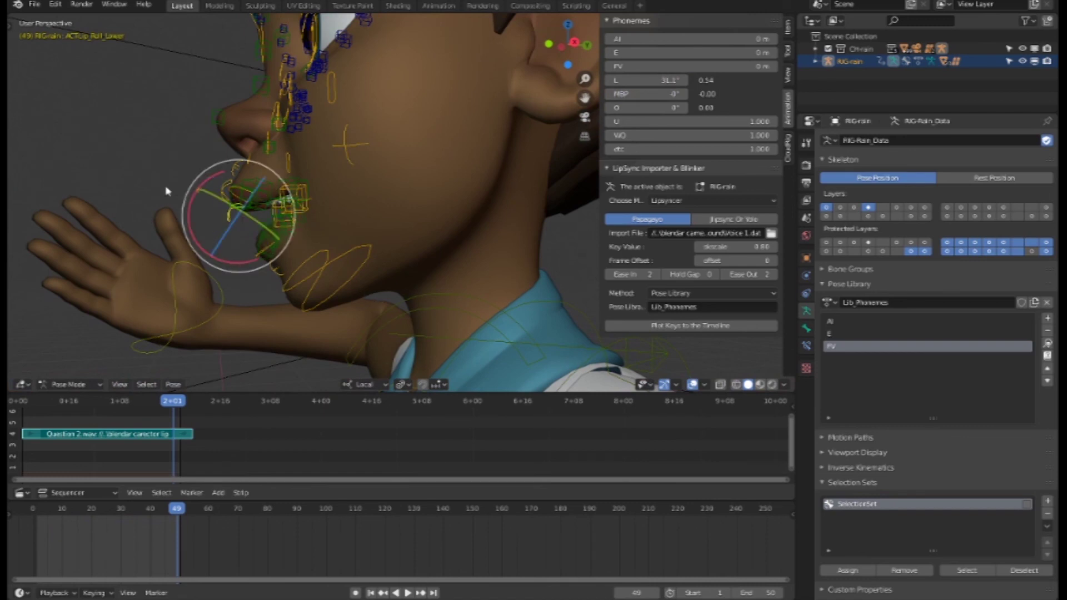
mouse_move(175, 165)
left_mouse_down()
mouse_move(295, 192)
mouse_move(223, 208)
left_mouse_up()
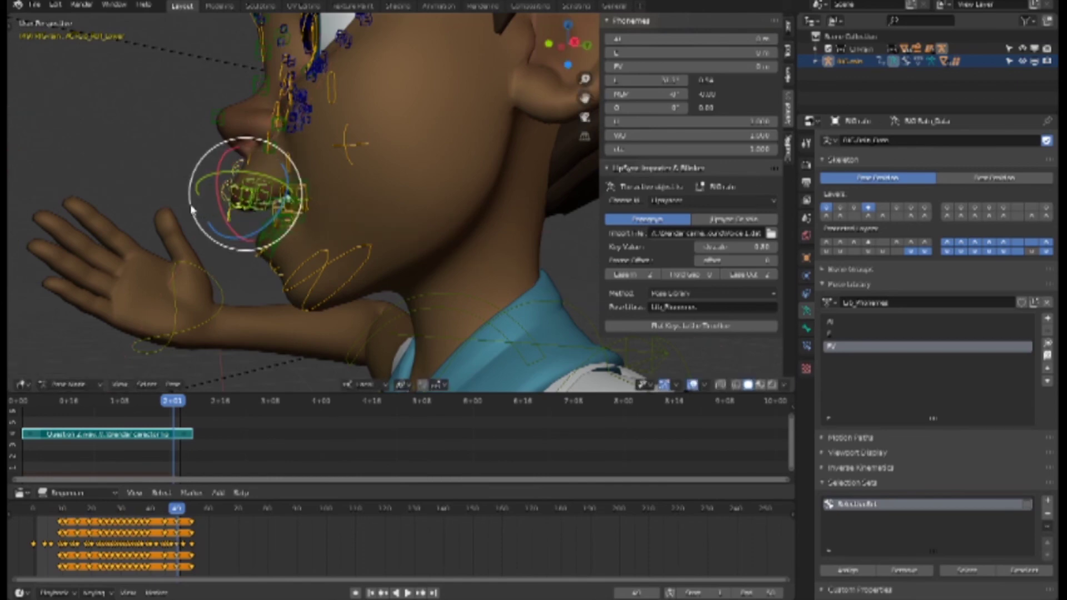
left_click_drag(195, 208, 192, 206)
From a front view, select the upper-lip control and move it along Z
middle_click_drag(407, 283, 445, 273)
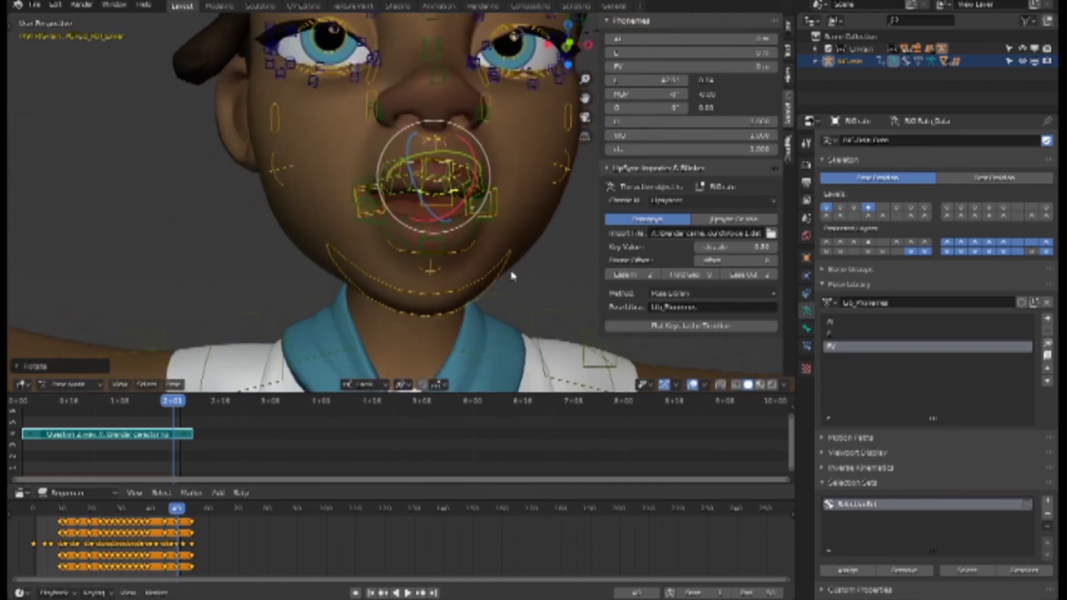
scroll(459, 265, "up", 6)
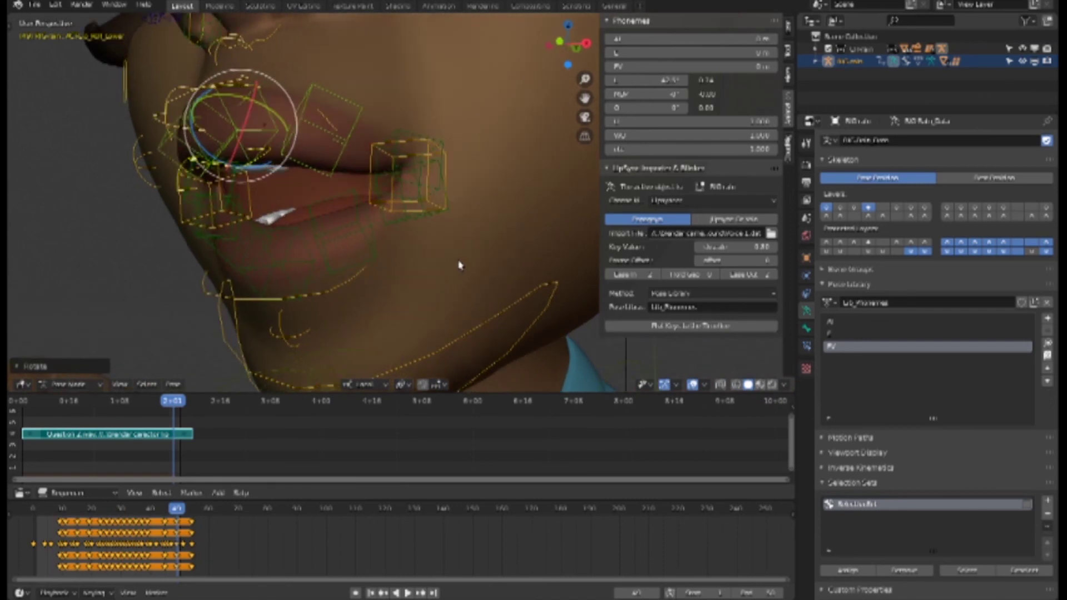
mouse_move(455, 265)
middle_mouse_down()
mouse_move(381, 281)
mouse_move(424, 274)
mouse_move(409, 277)
middle_mouse_up()
left_click(144, 268)
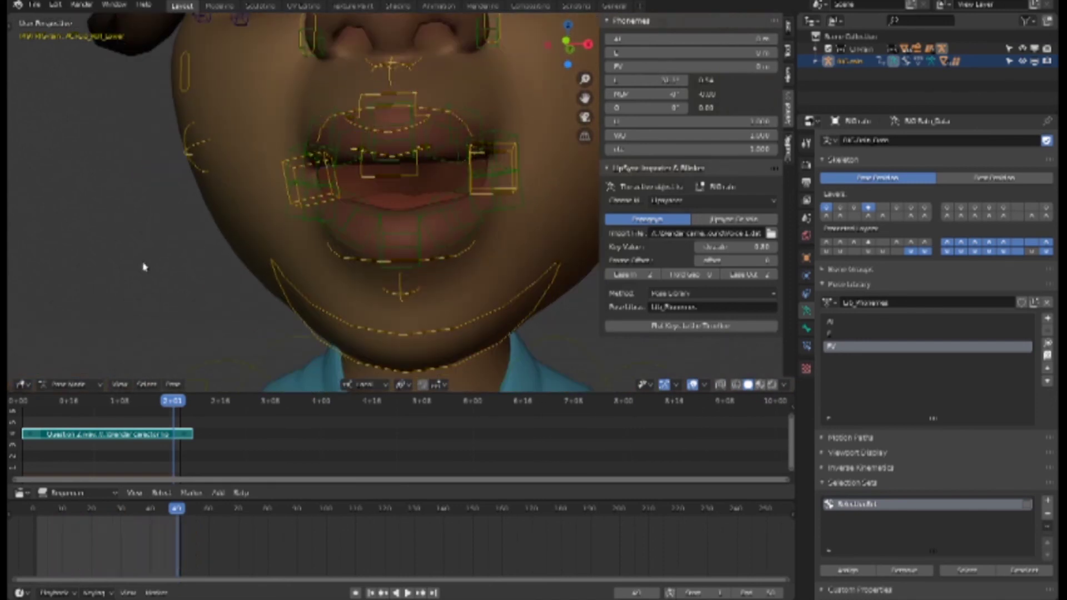
left_click(396, 110)
key("g")
key("z")
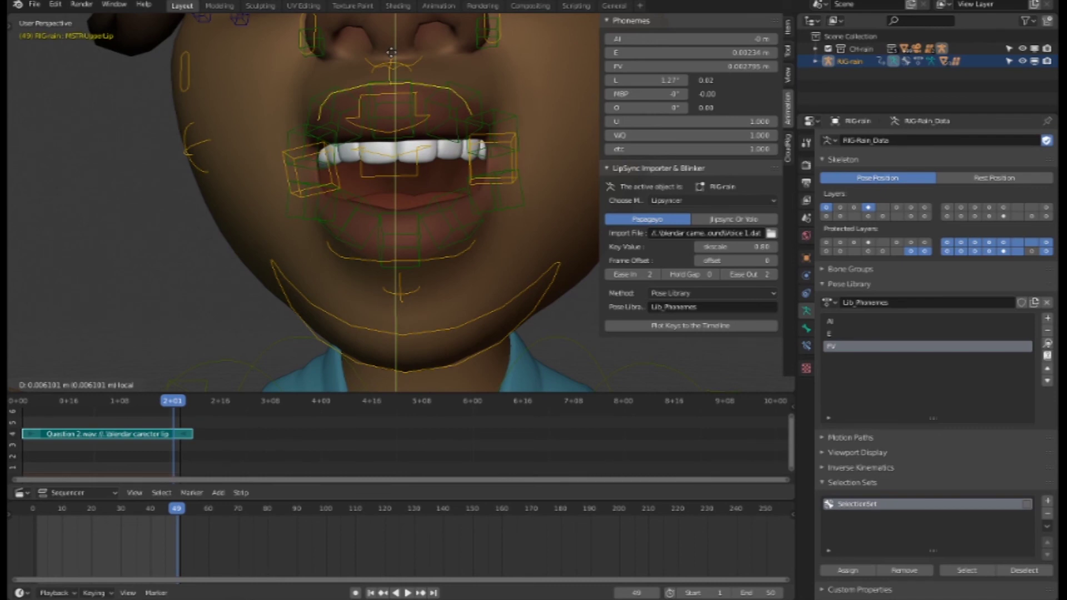
Lift the upper lip over the teeth and scrub Papagayo to the FV phoneme
left_click(391, 98)
middle_click_drag(392, 97, 460, 212)
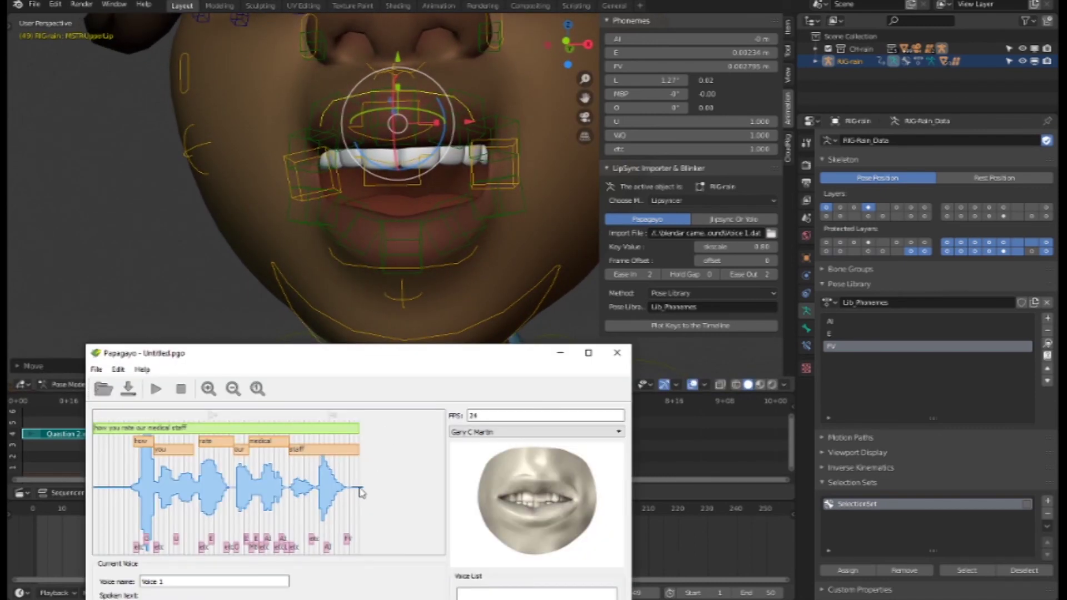
left_click(348, 515)
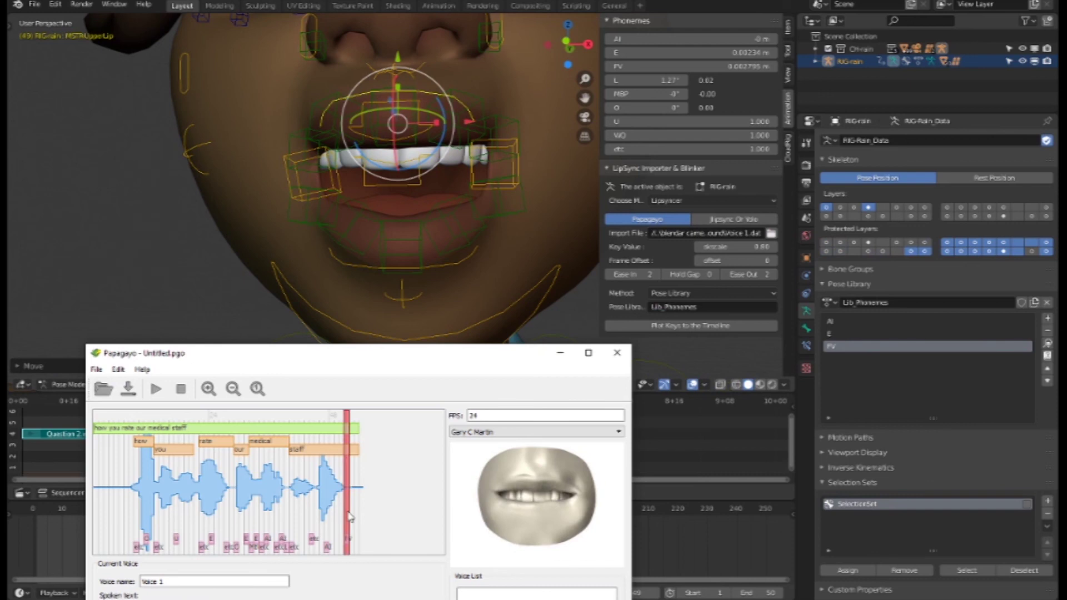
left_click_drag(349, 517, 374, 479)
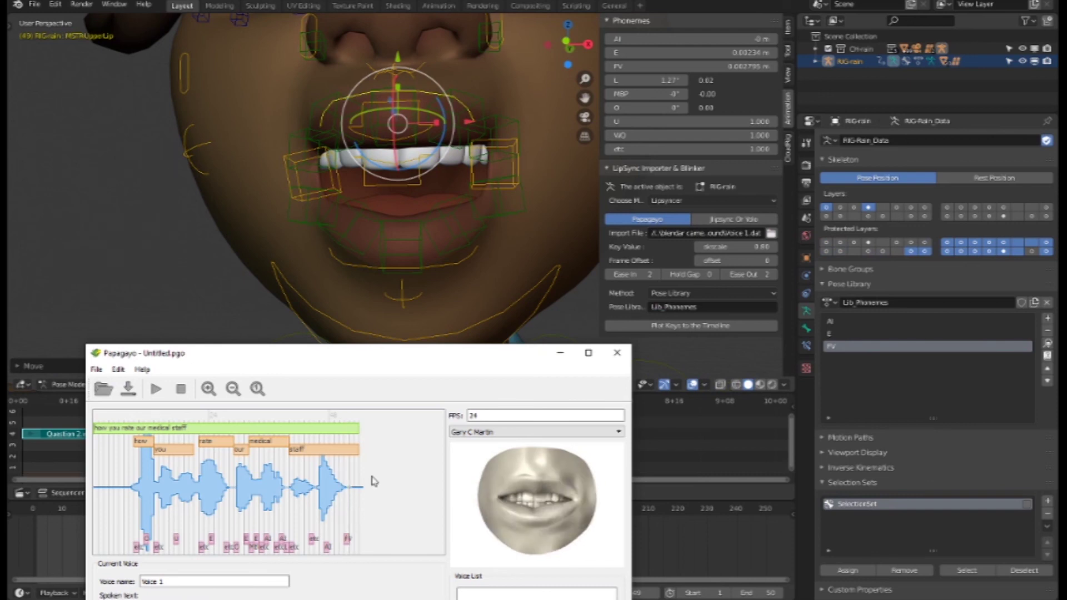
Raise the lower-lip control along Z and compare with Papagayo's FV mouth
left_click(402, 273)
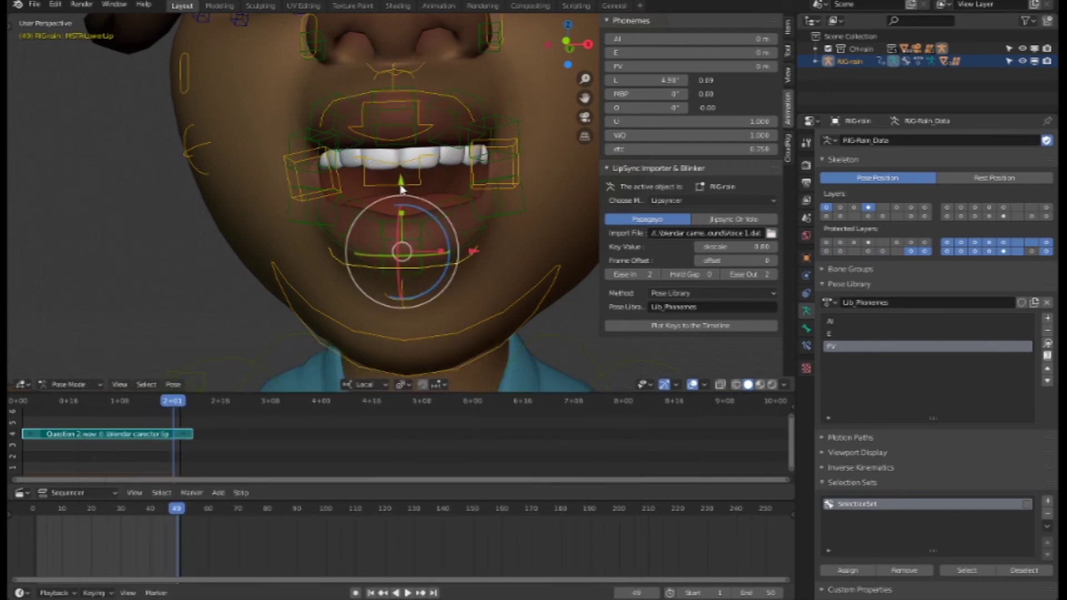
key("g")
key("z")
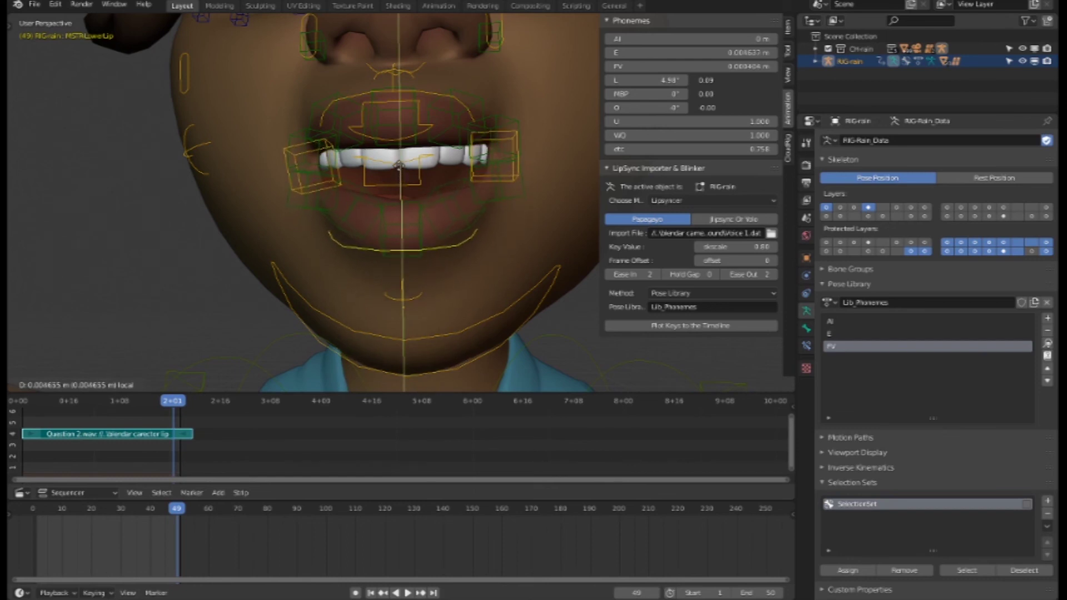
left_click(401, 170)
key("alt+Tab")
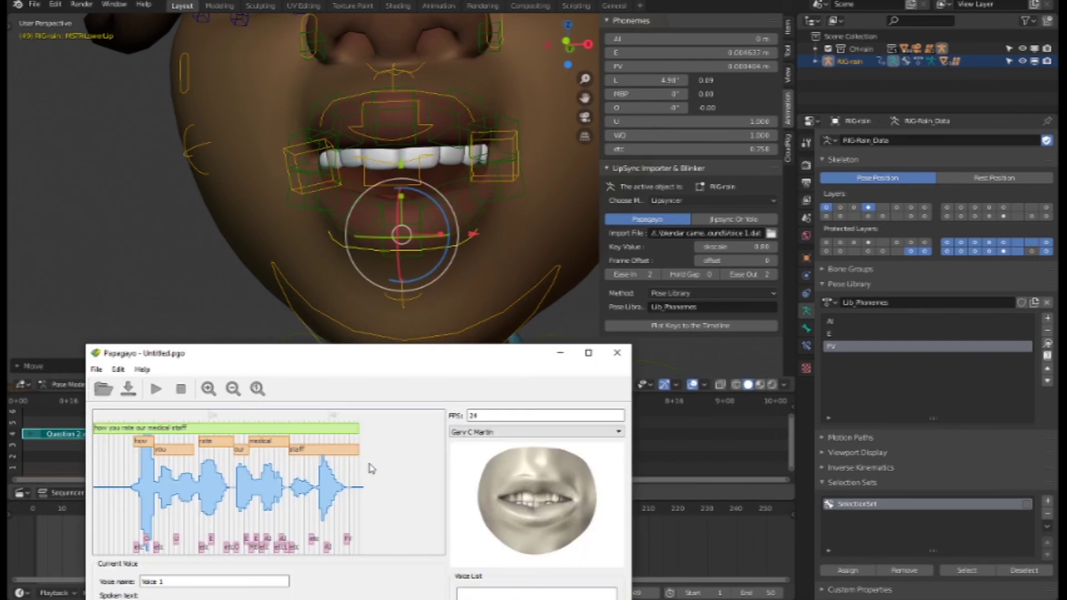
left_click(351, 521)
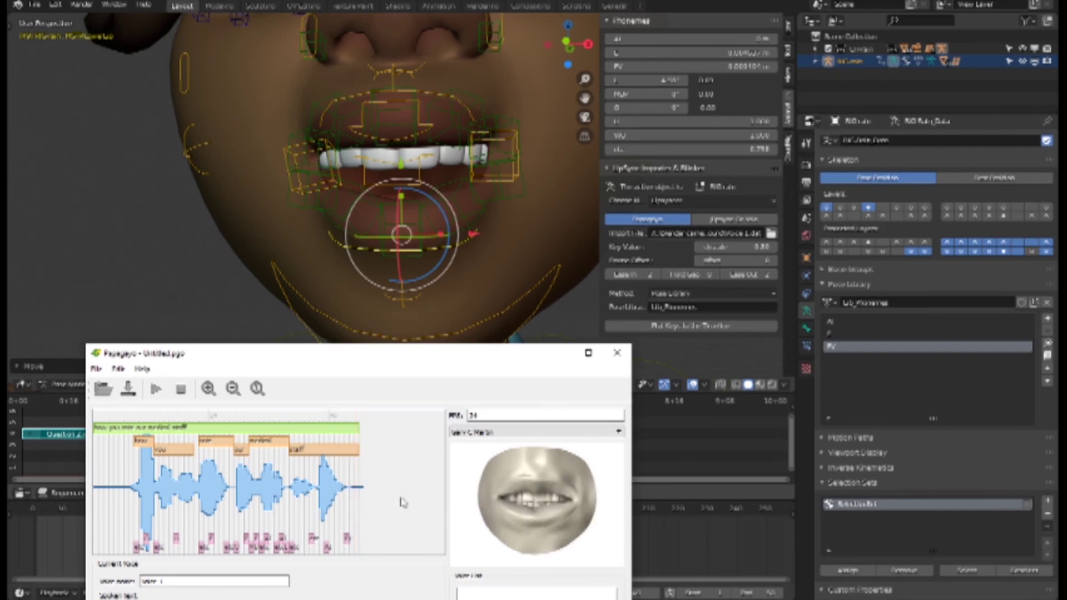
Overwrite the FV library pose with the lip-over-teeth mouth, then select E
left_click(1047, 321)
mouse_move(992, 341)
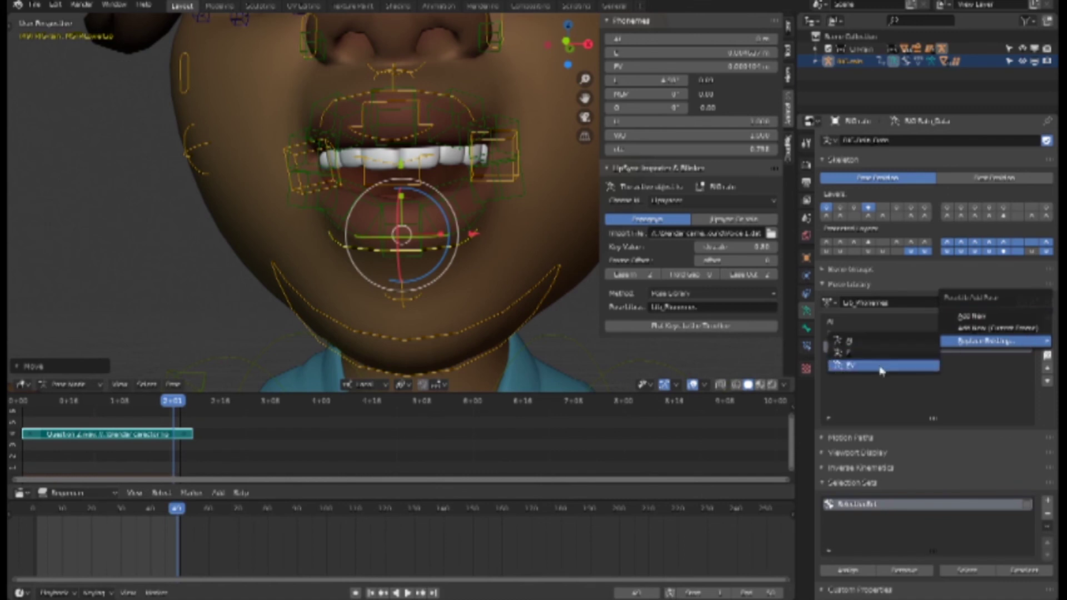
left_click(882, 366)
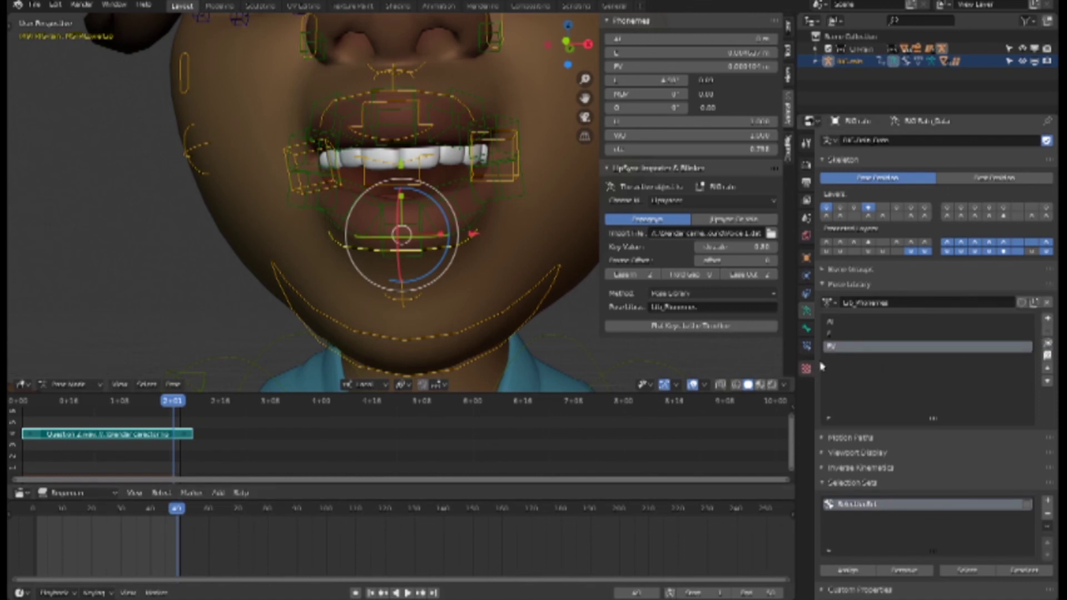
left_click(839, 334)
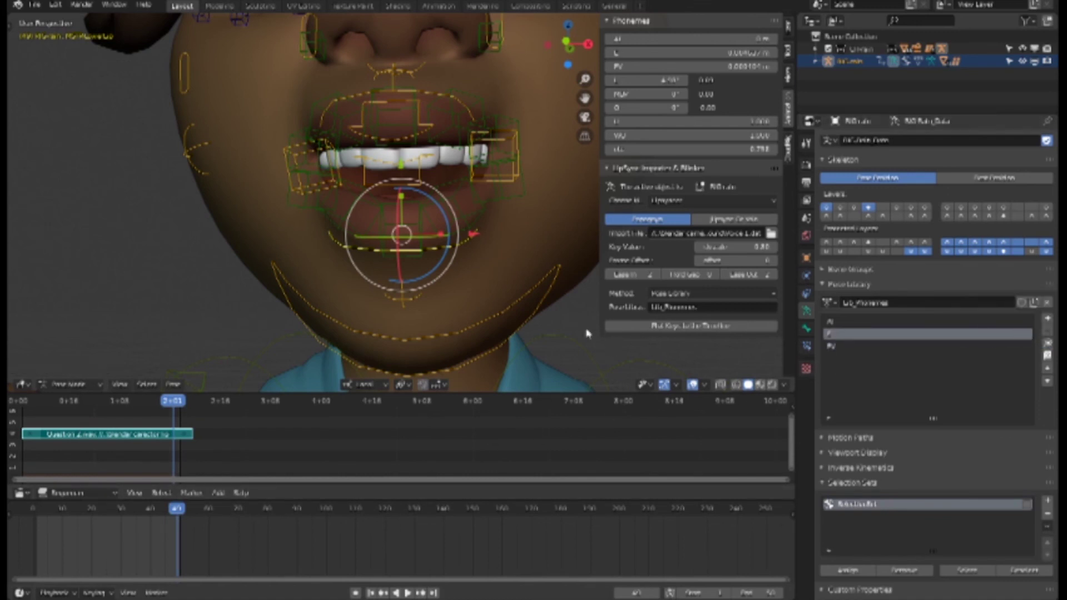
left_click(592, 336)
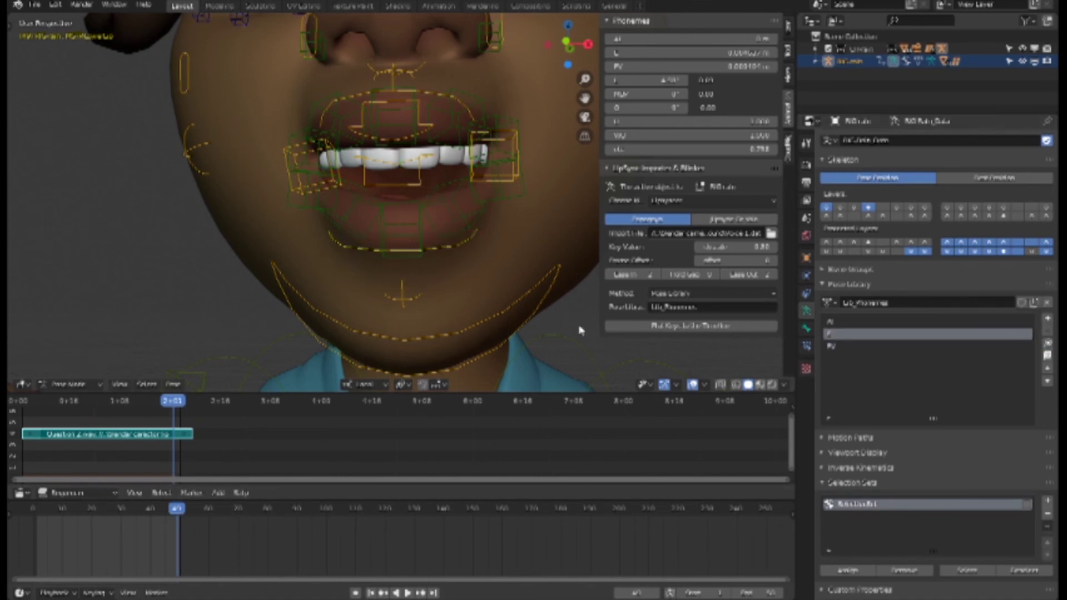
Apply the AI, E and FV library poses to the rig in turn
left_click(863, 322)
left_click(1048, 345)
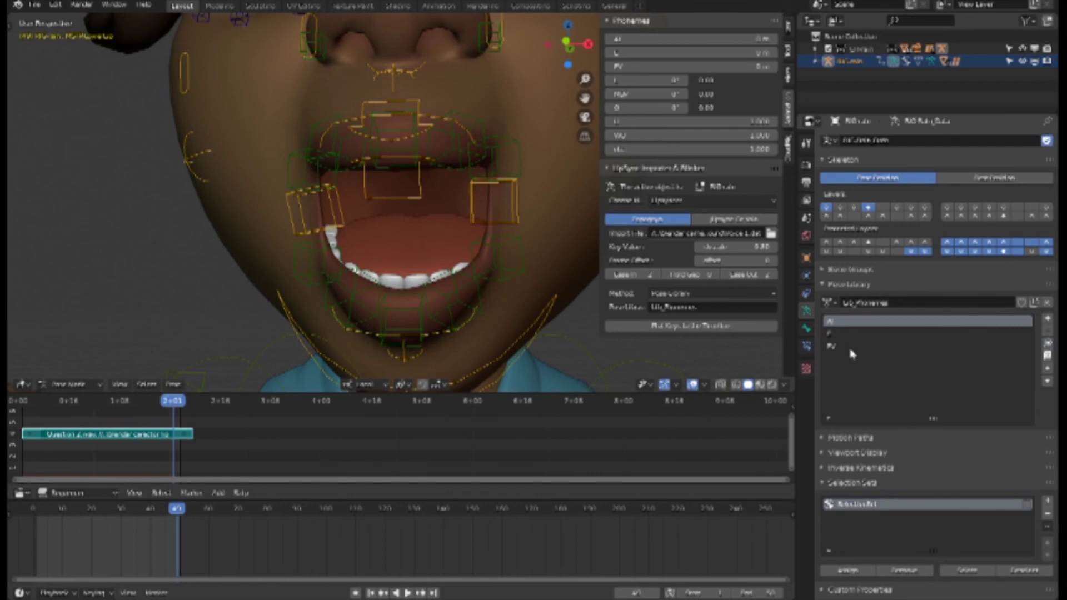
left_click(831, 334)
left_click(1047, 344)
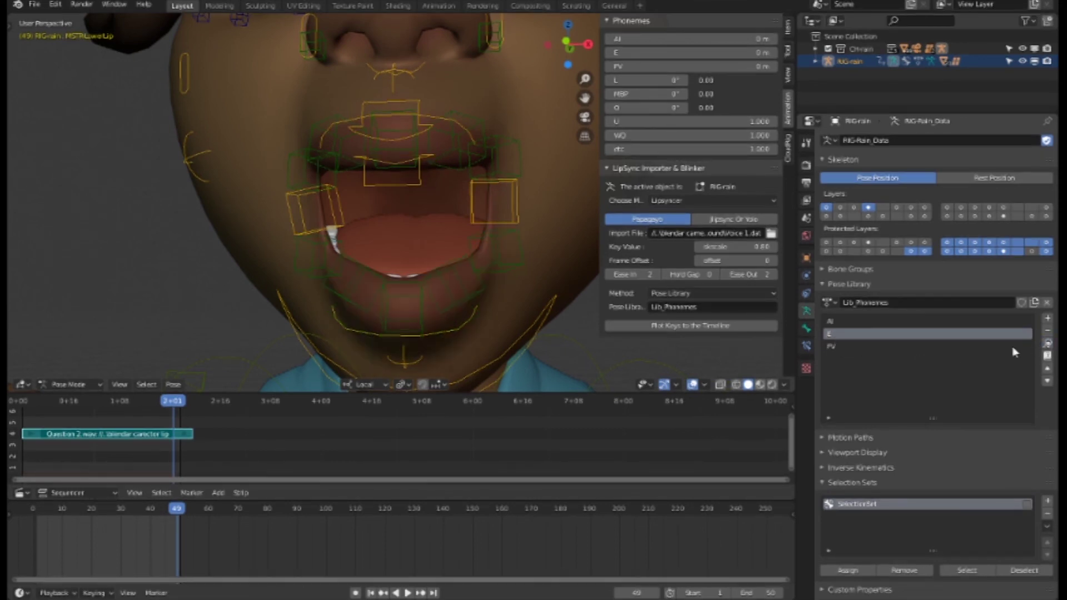
left_click(842, 349)
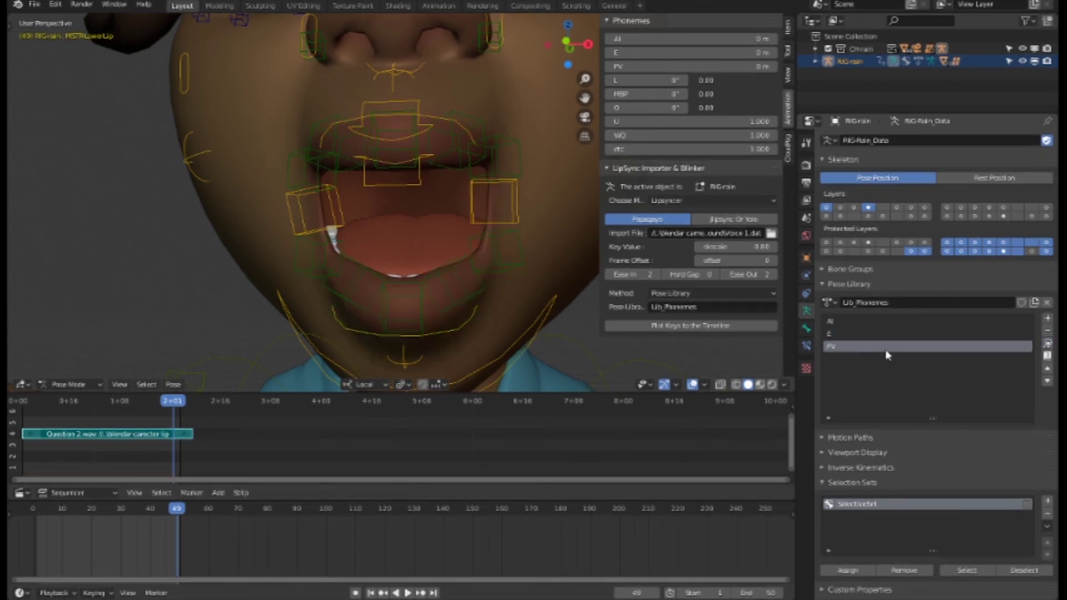
left_click(1048, 344)
scroll(493, 274, "down", 4)
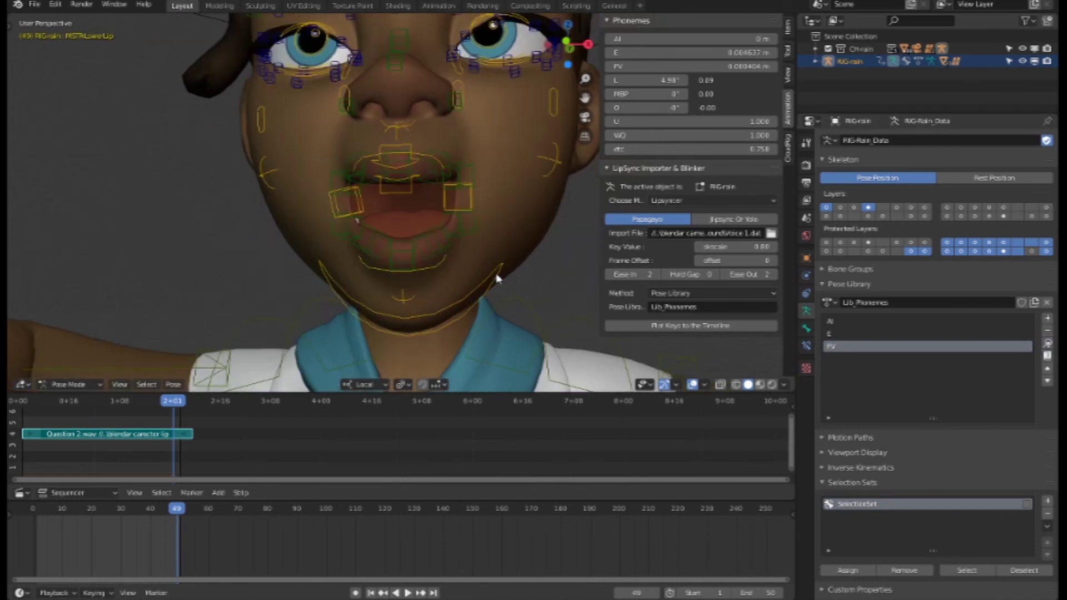
scroll(459, 278, "down", 2)
scroll(454, 272, "down", 1)
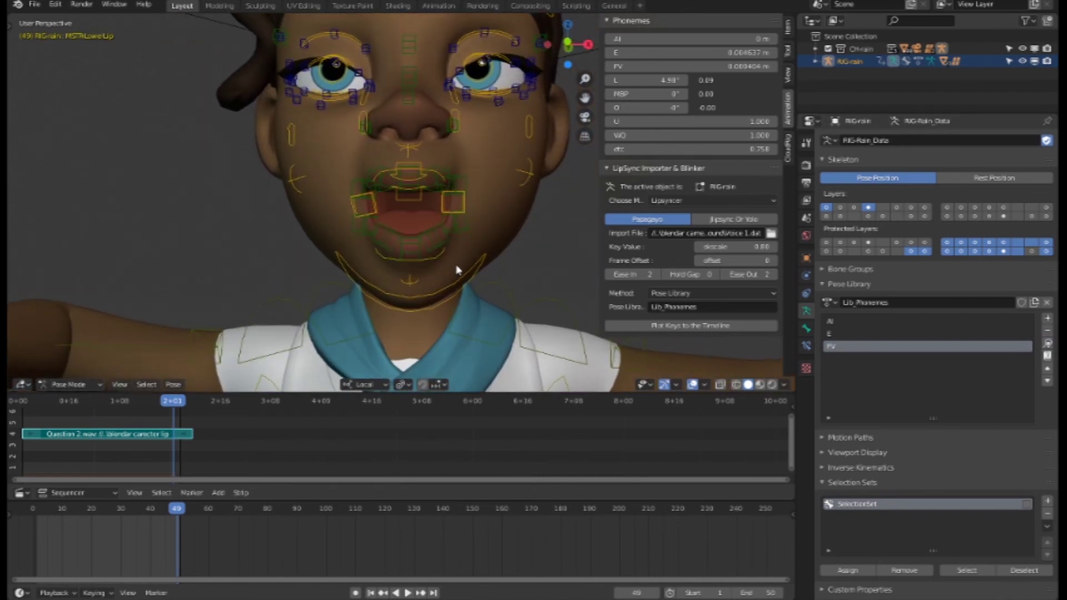
Apply AI and then E again, leaving the rig in the E pose
left_click(853, 334)
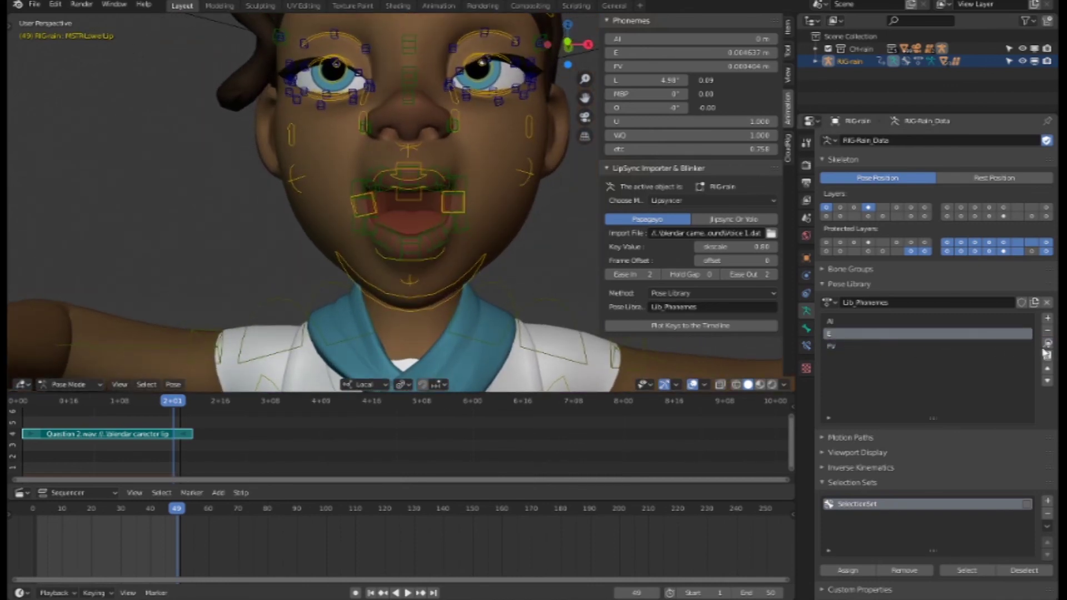
left_click(860, 324)
left_click(1047, 345)
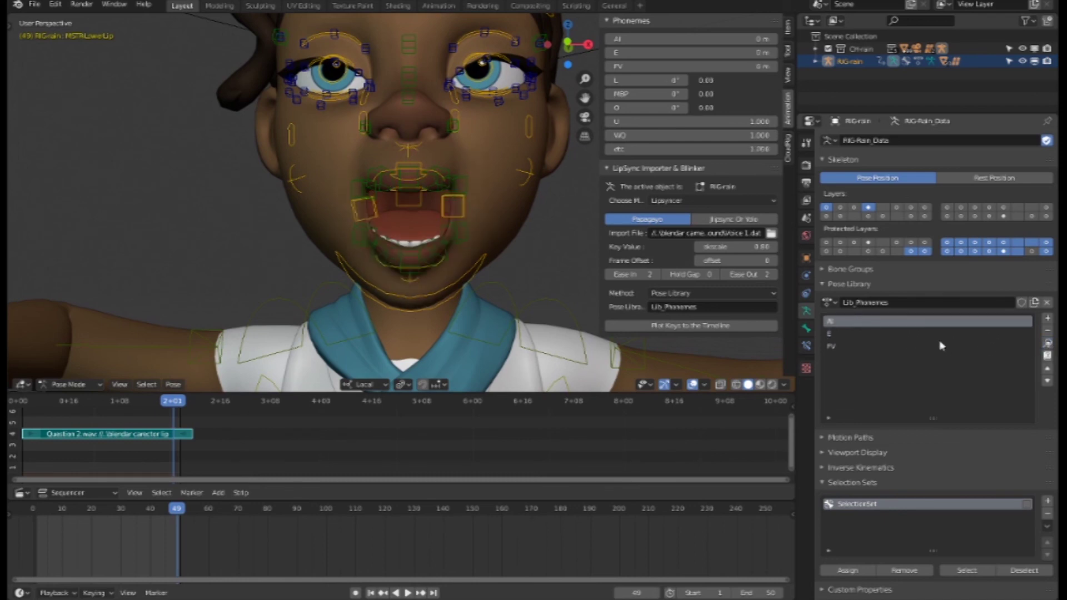
left_click(844, 334)
left_click(1047, 346)
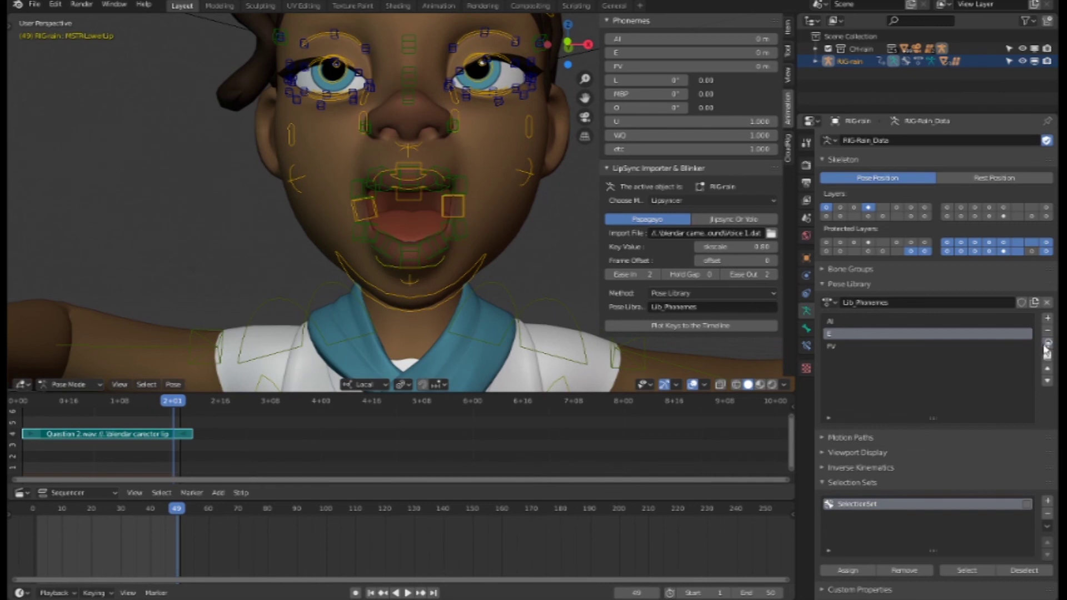